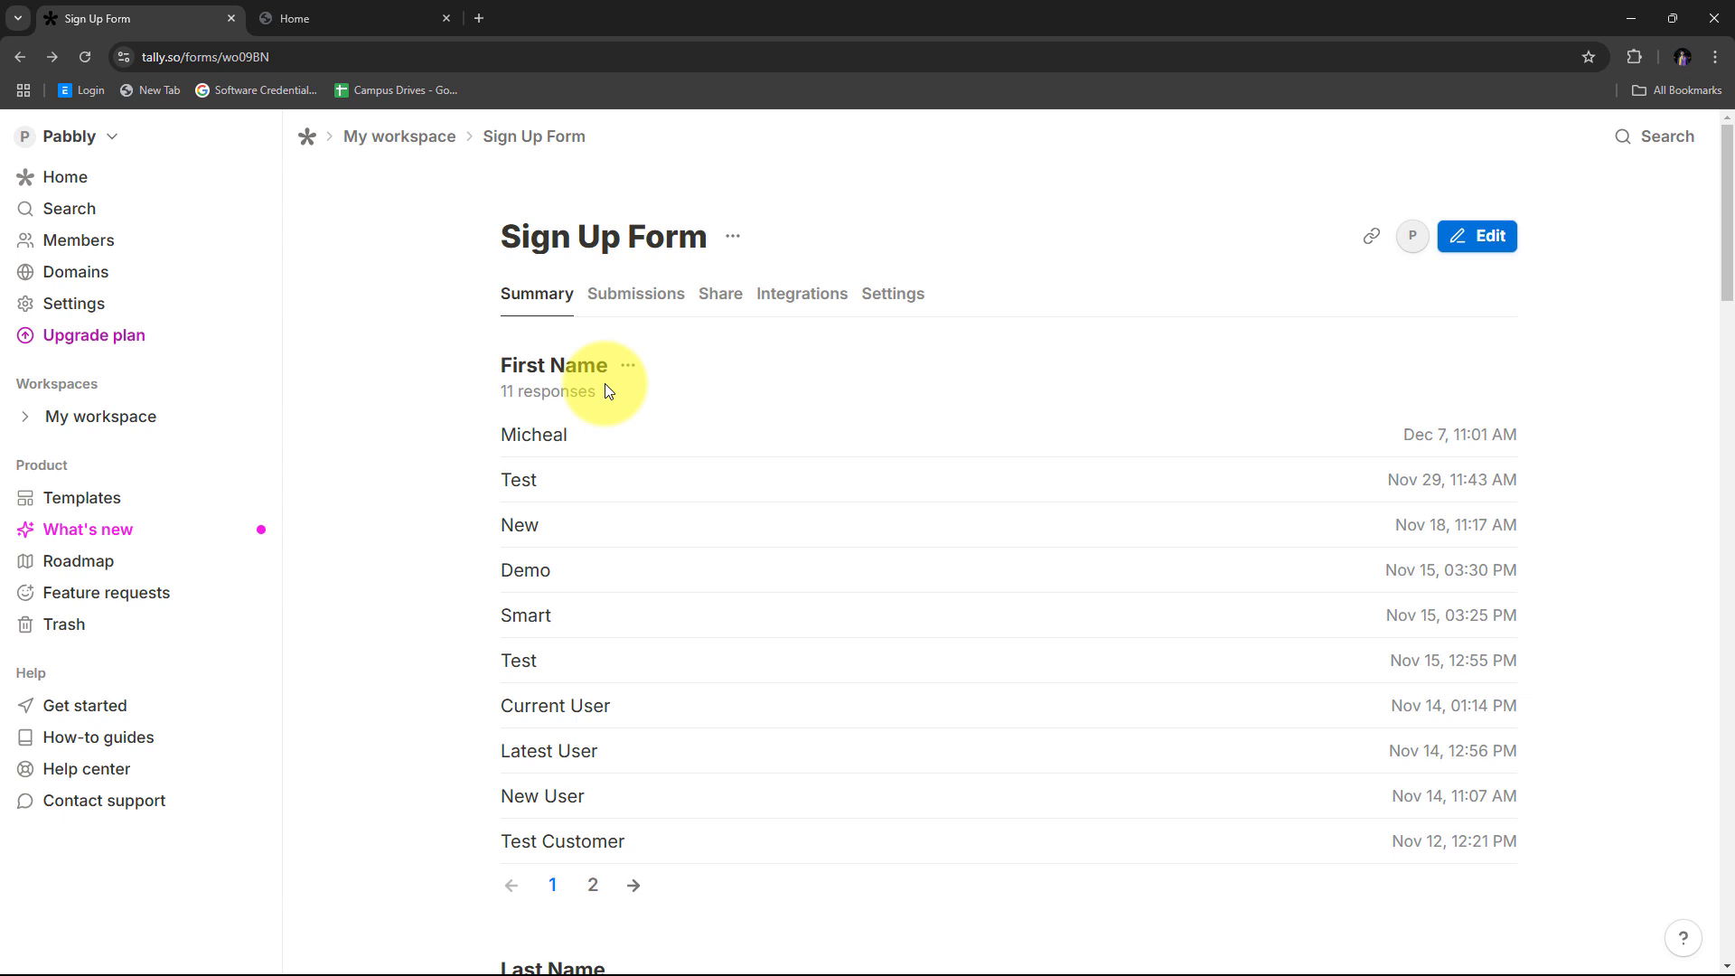
Step: Compare the Tally Sign Up Form with the Graphy home dashboard, then open a new browser tab
click(416, 13)
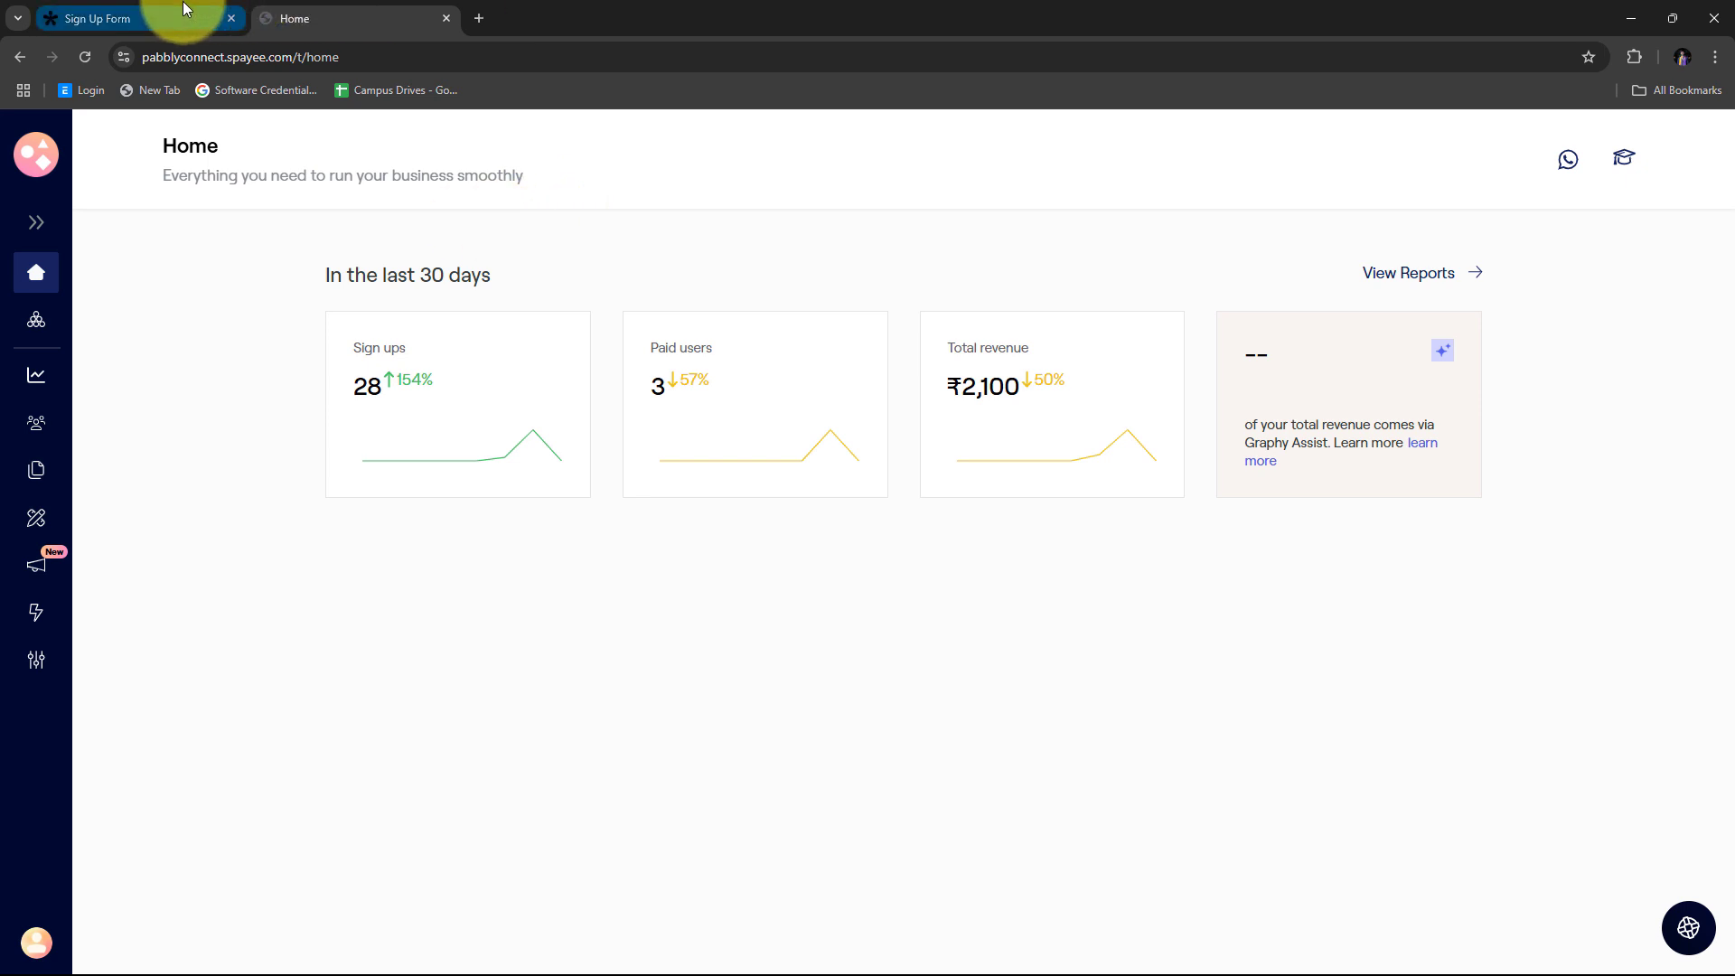
click(148, 5)
click(351, 5)
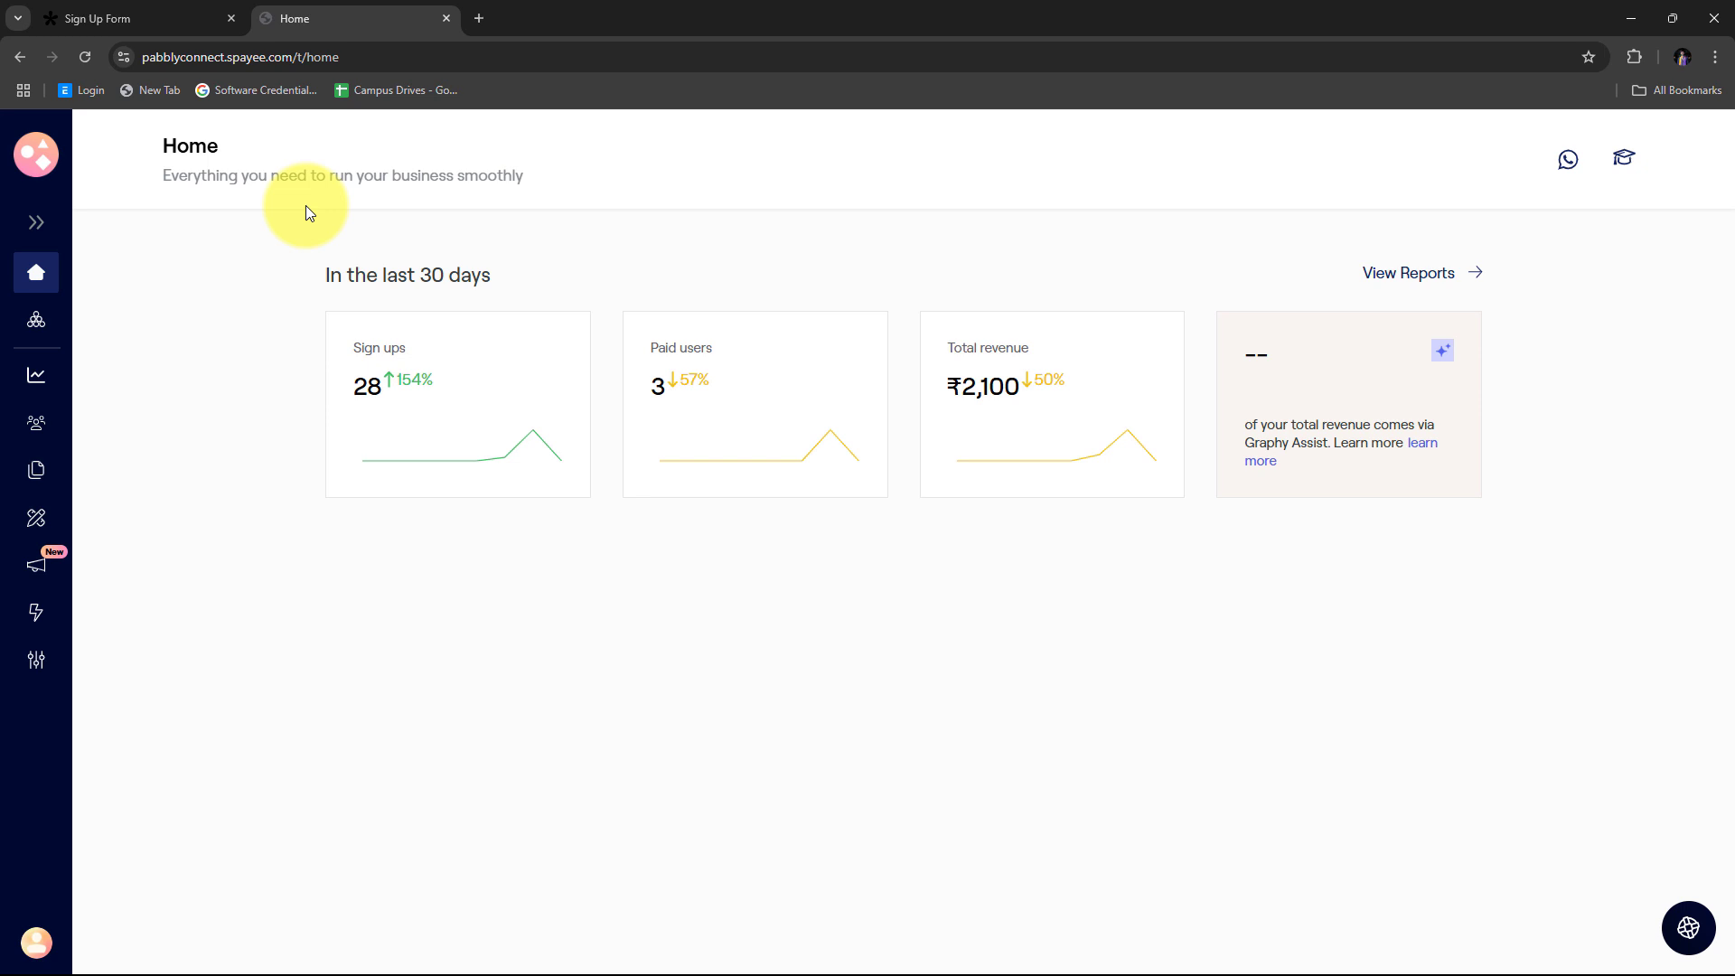
click(148, 12)
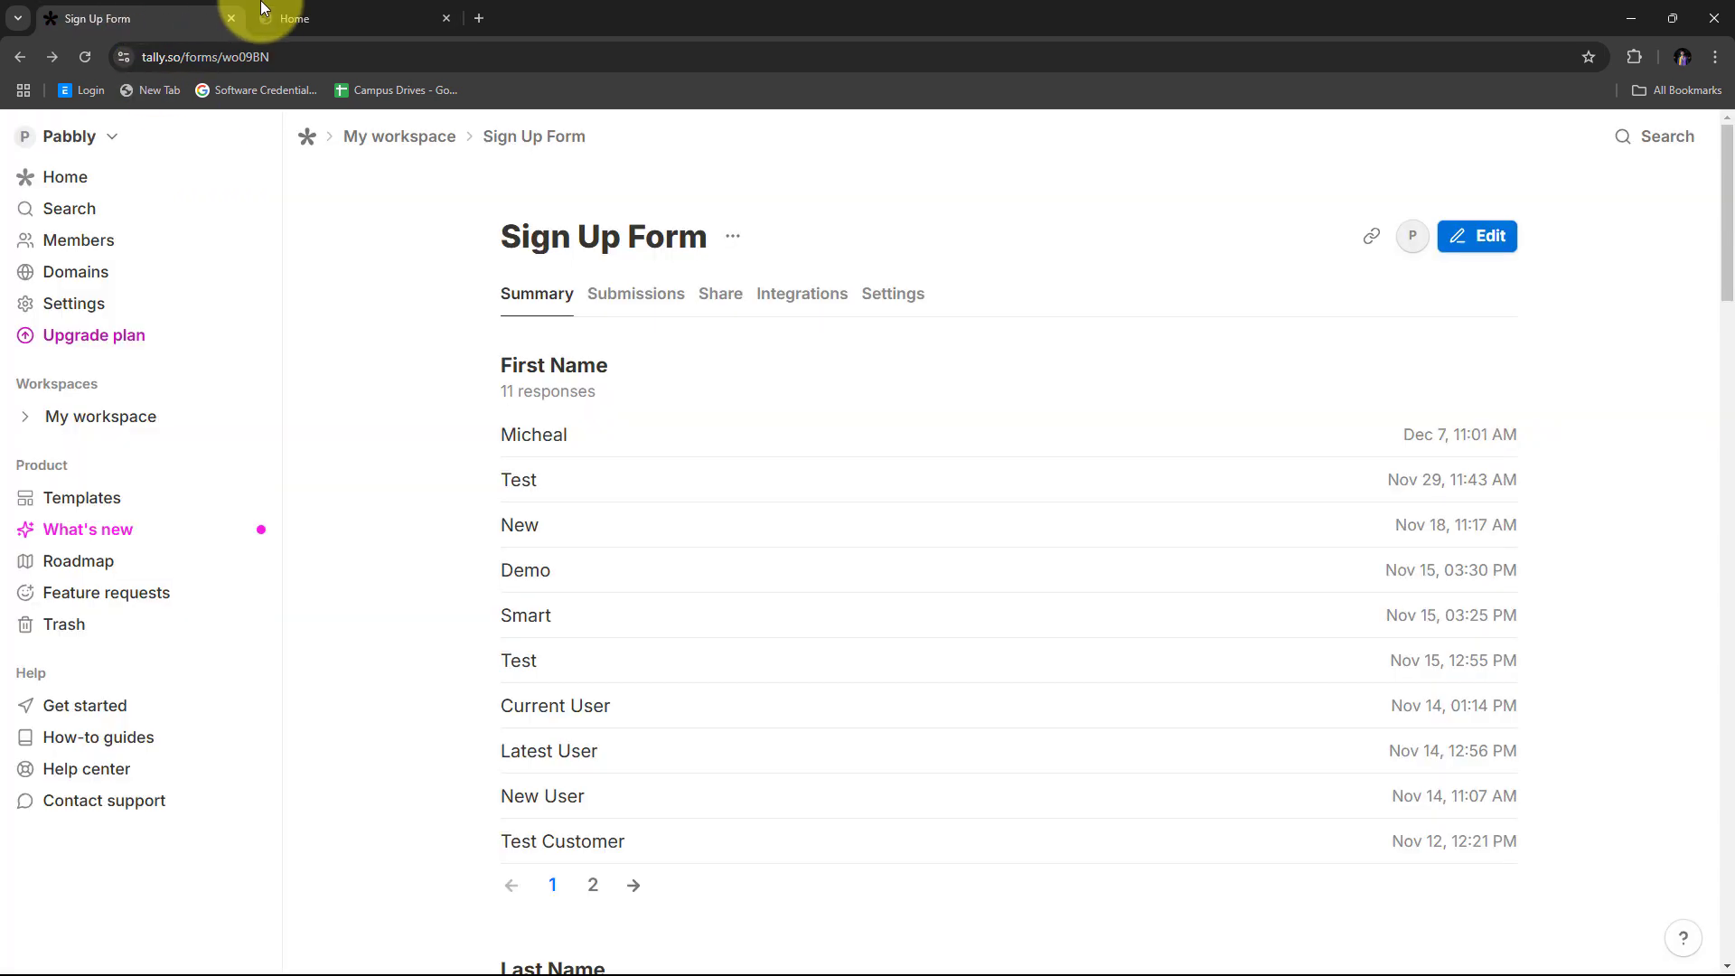
click(295, 9)
click(117, 20)
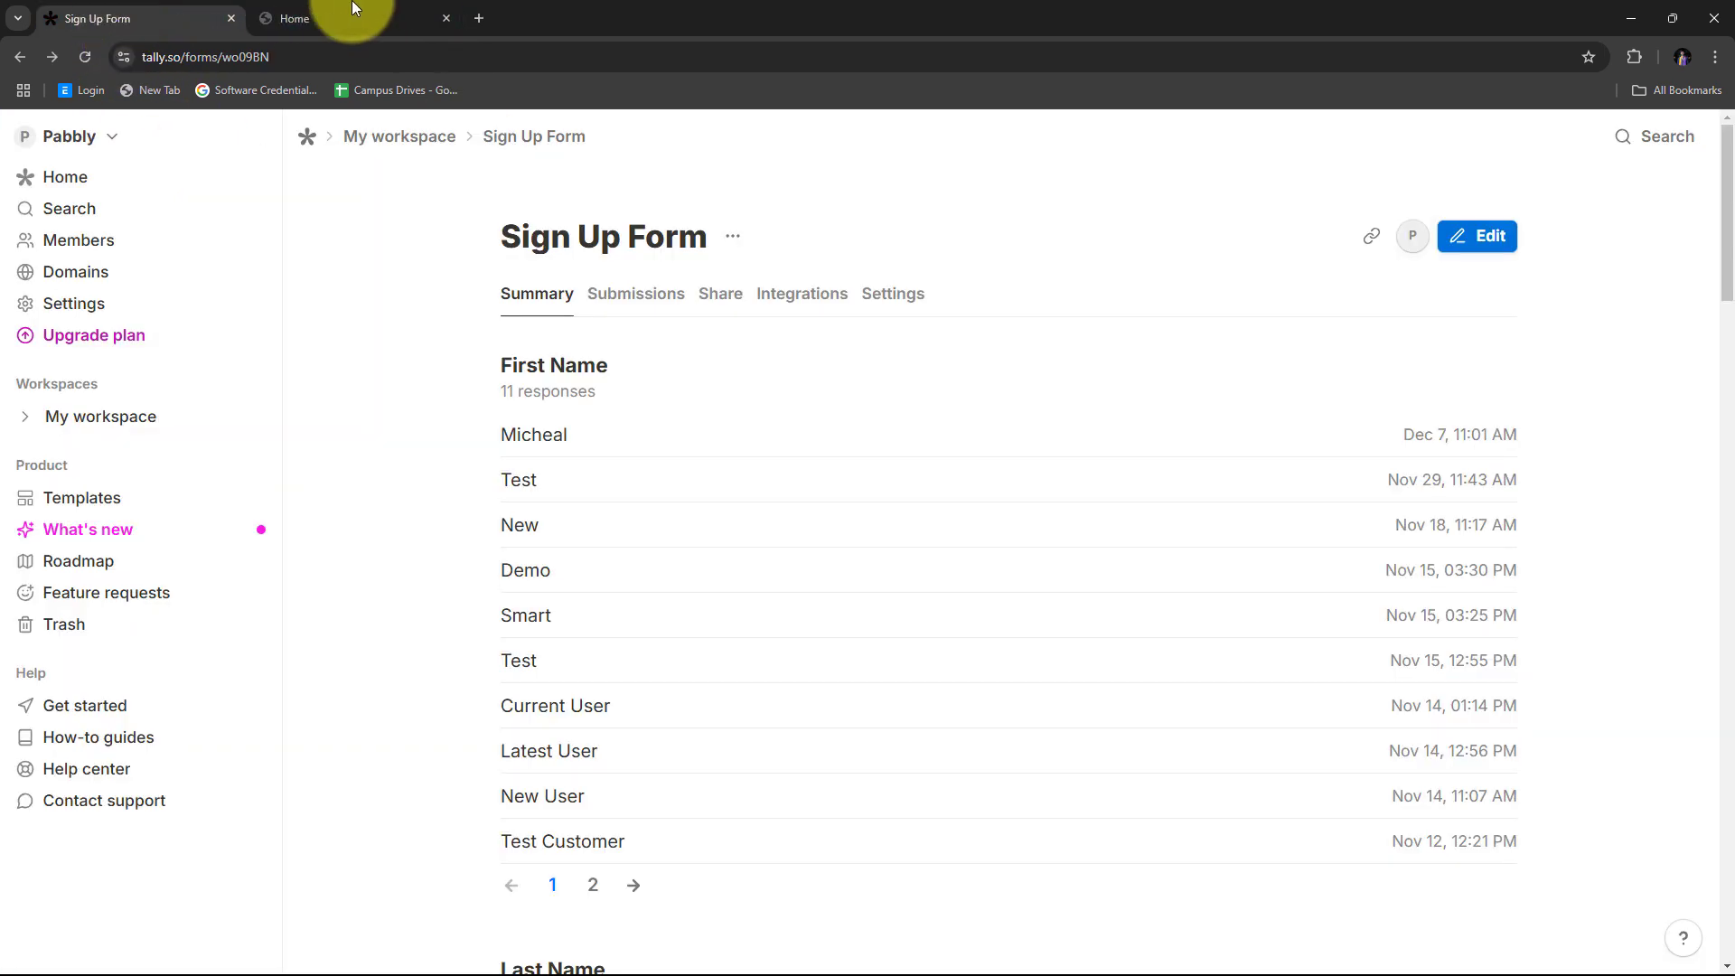
click(352, 16)
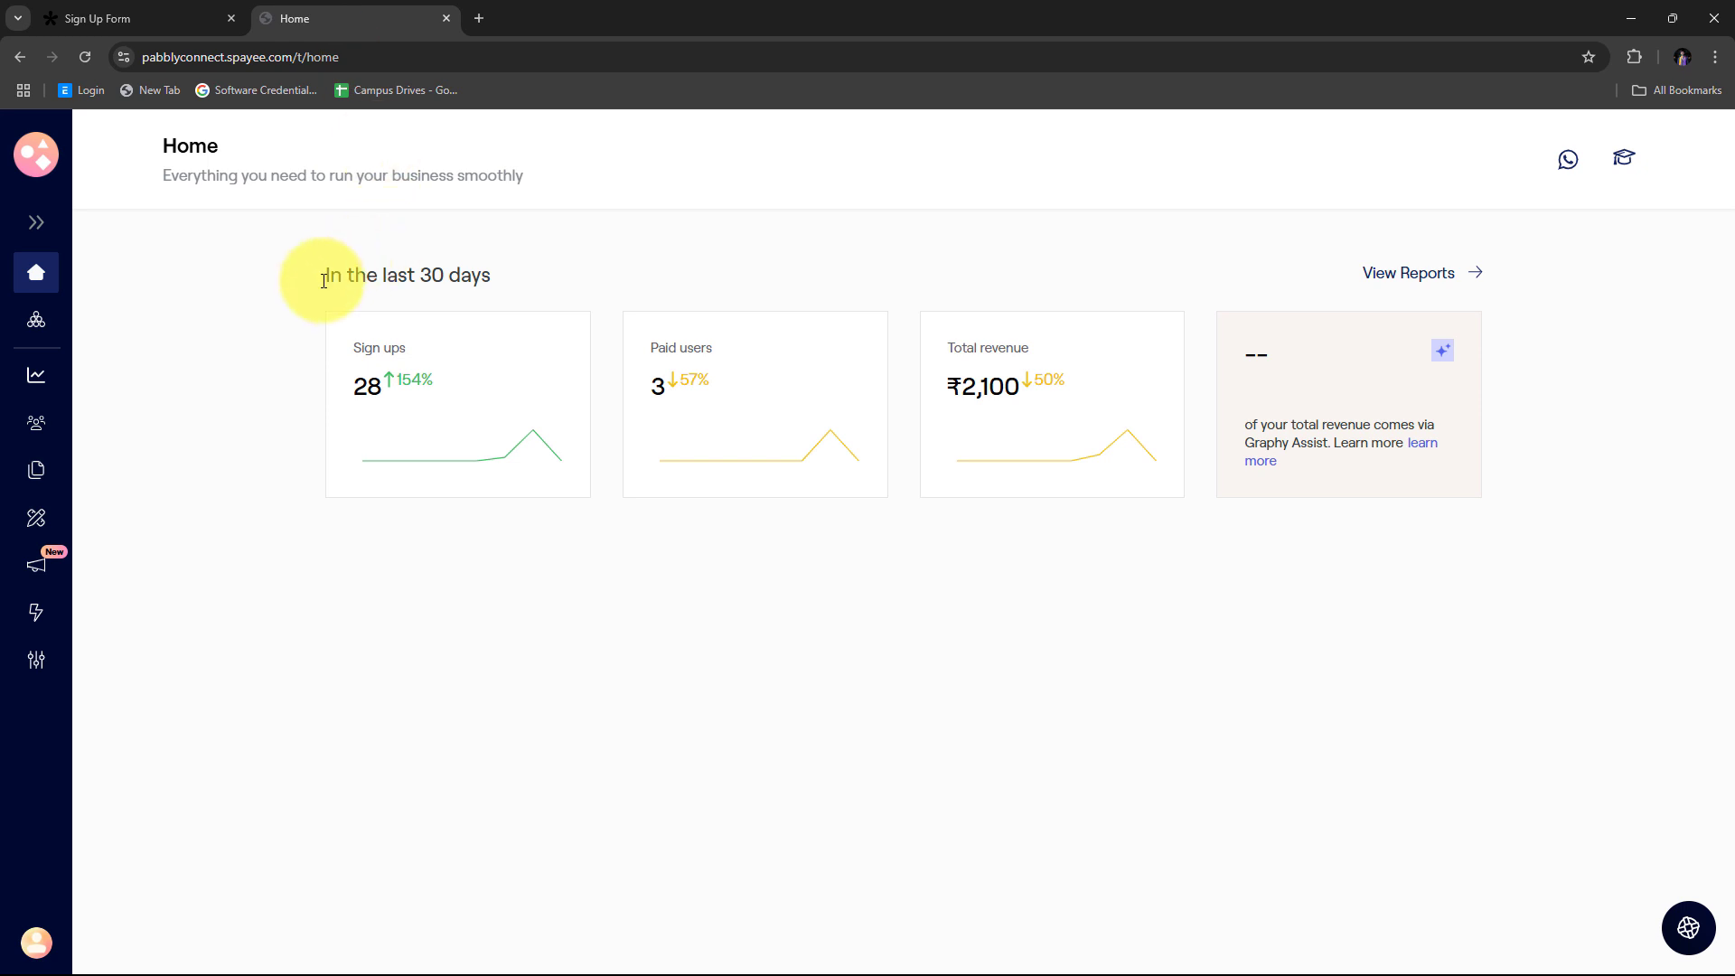
click(170, 20)
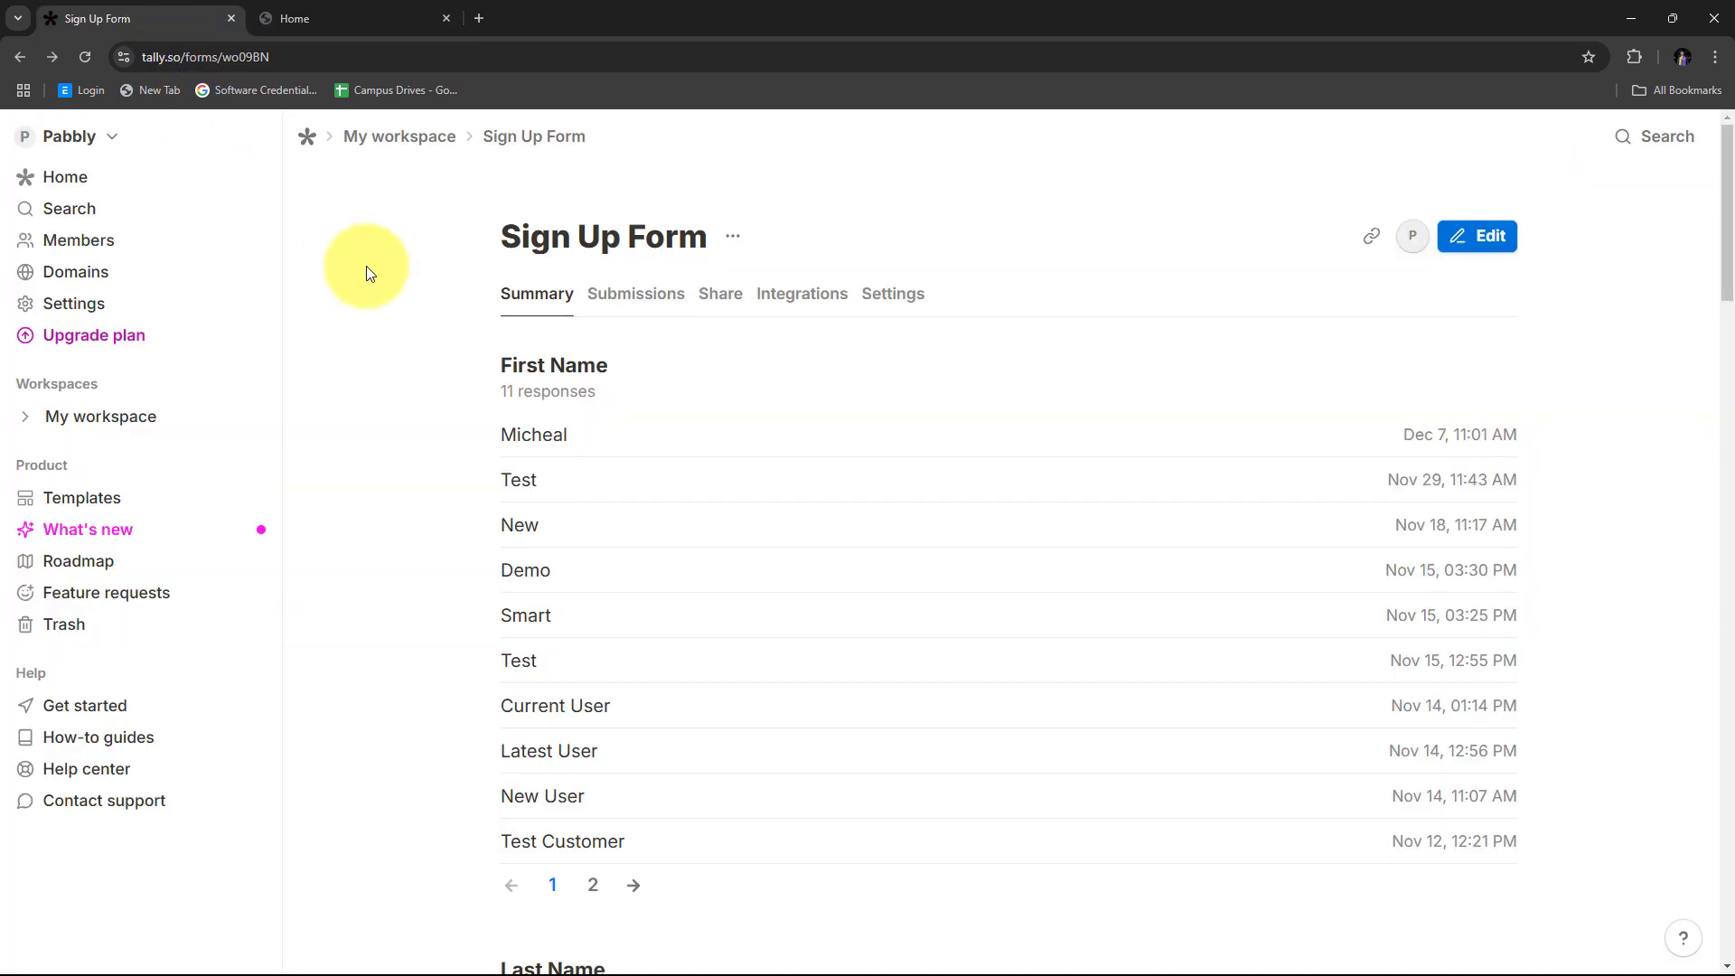
click(327, 18)
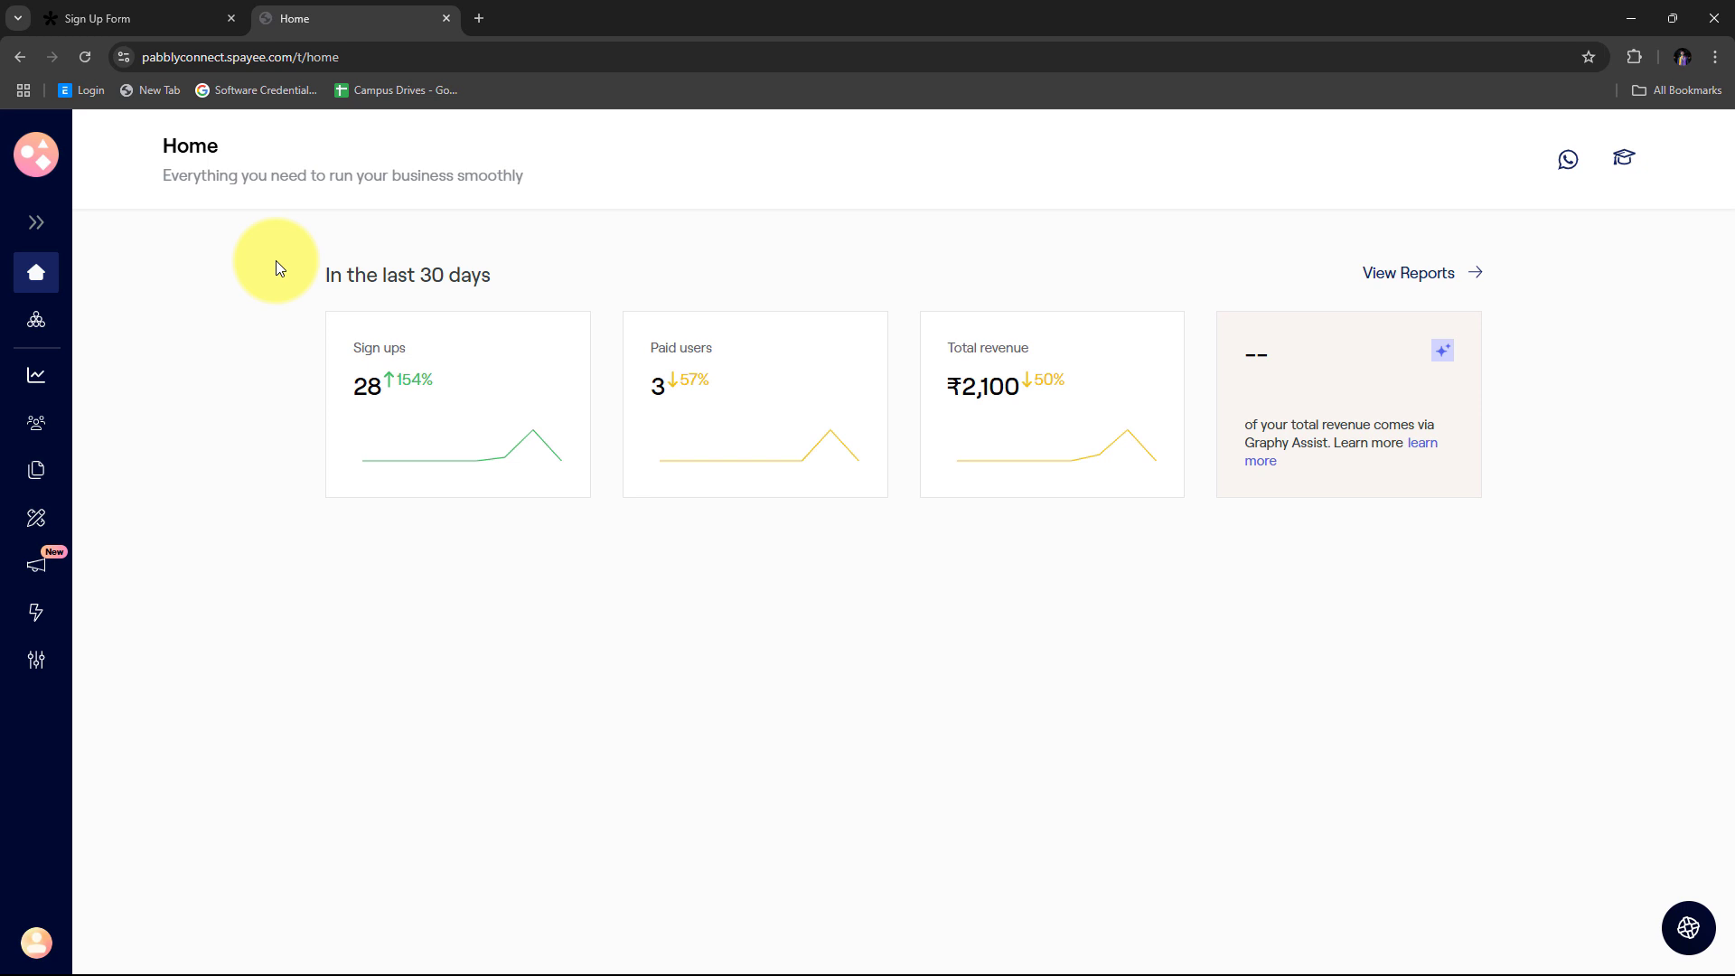
click(484, 19)
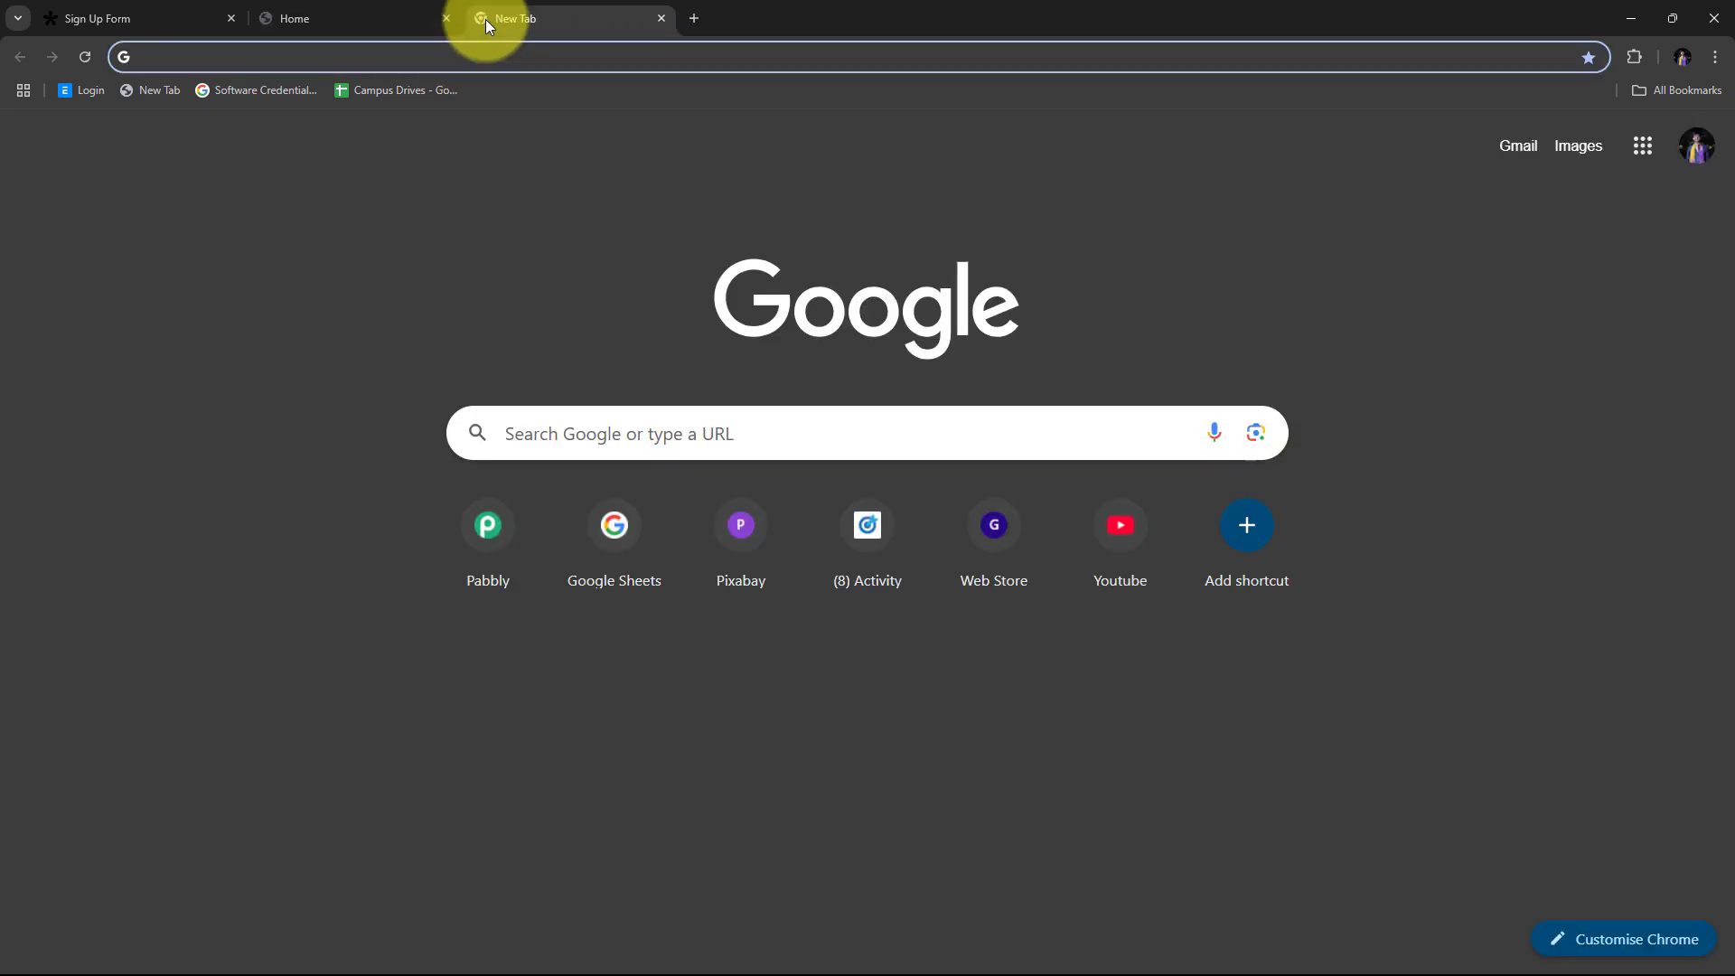
Step: Load pabbly.com/connect in the new tab
text(pabbly.co)
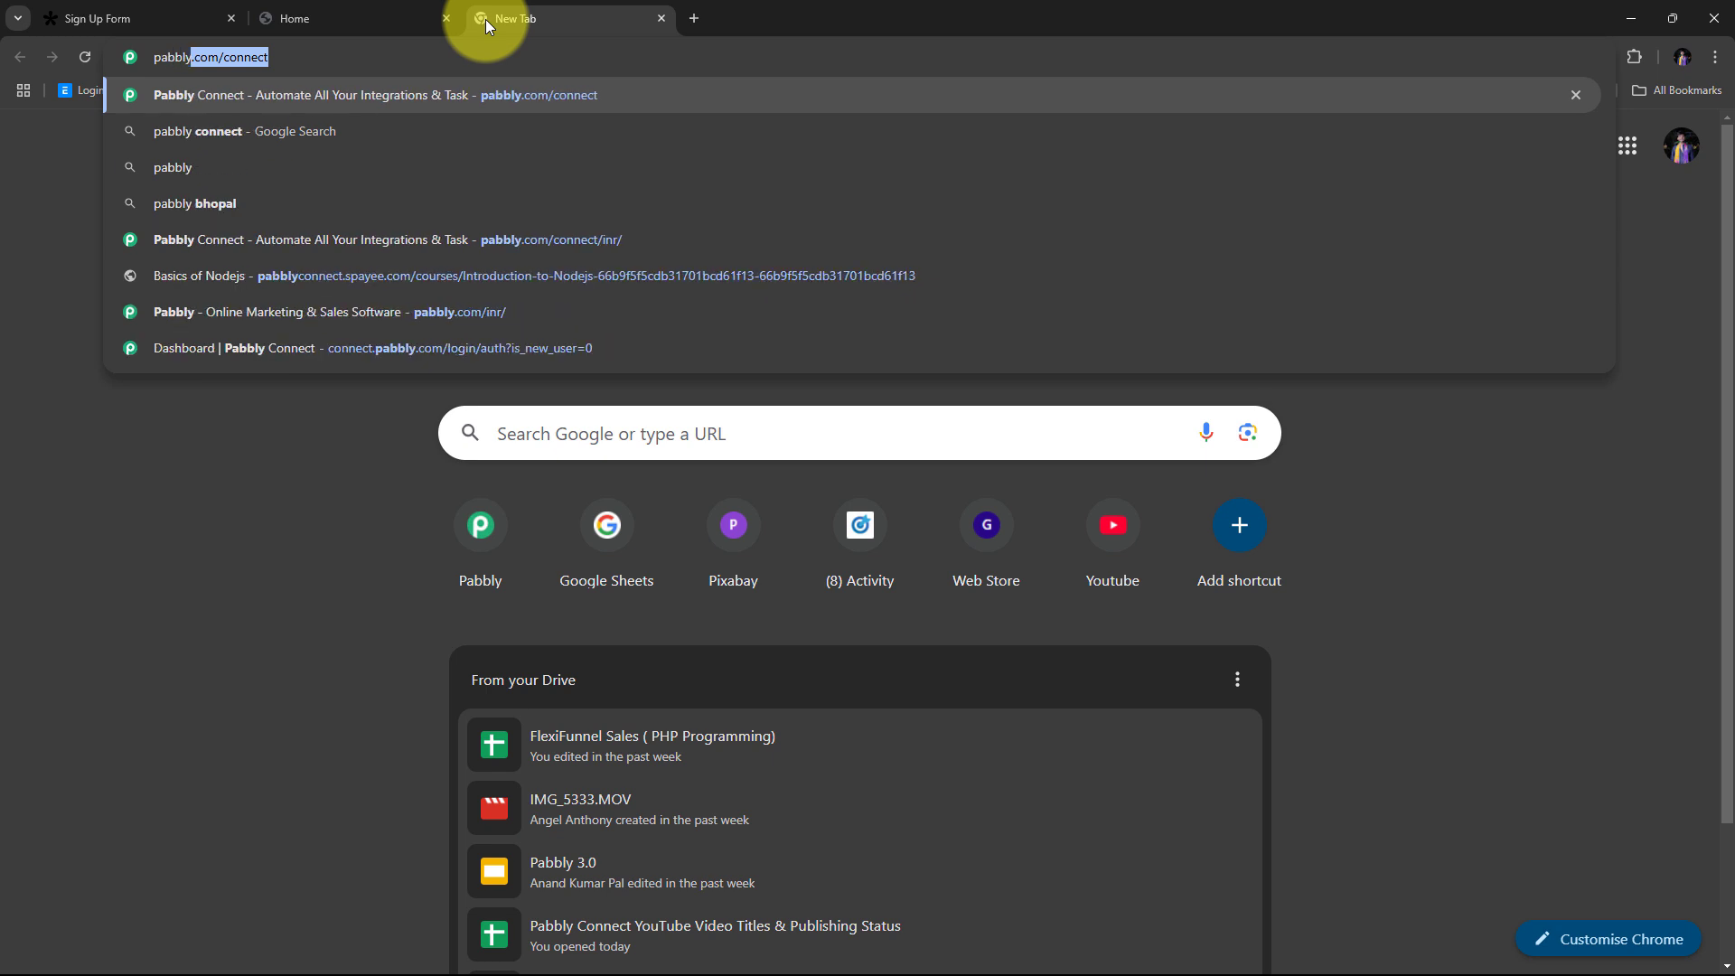
text(m/connec)
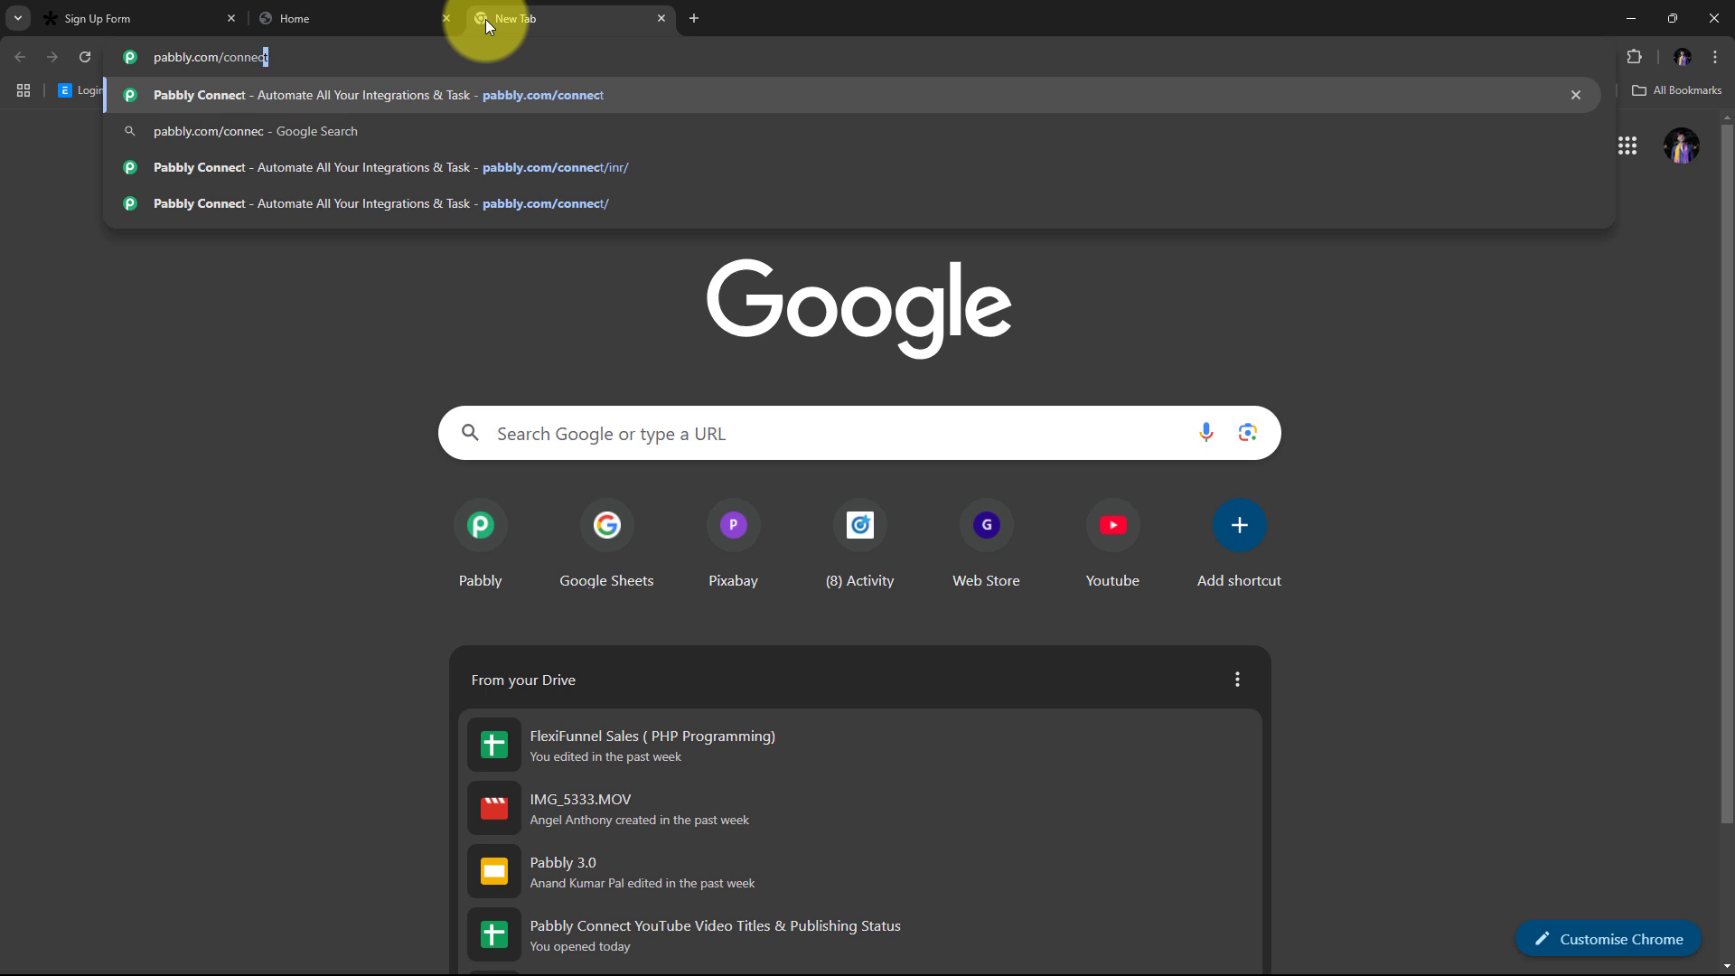
key(Return)
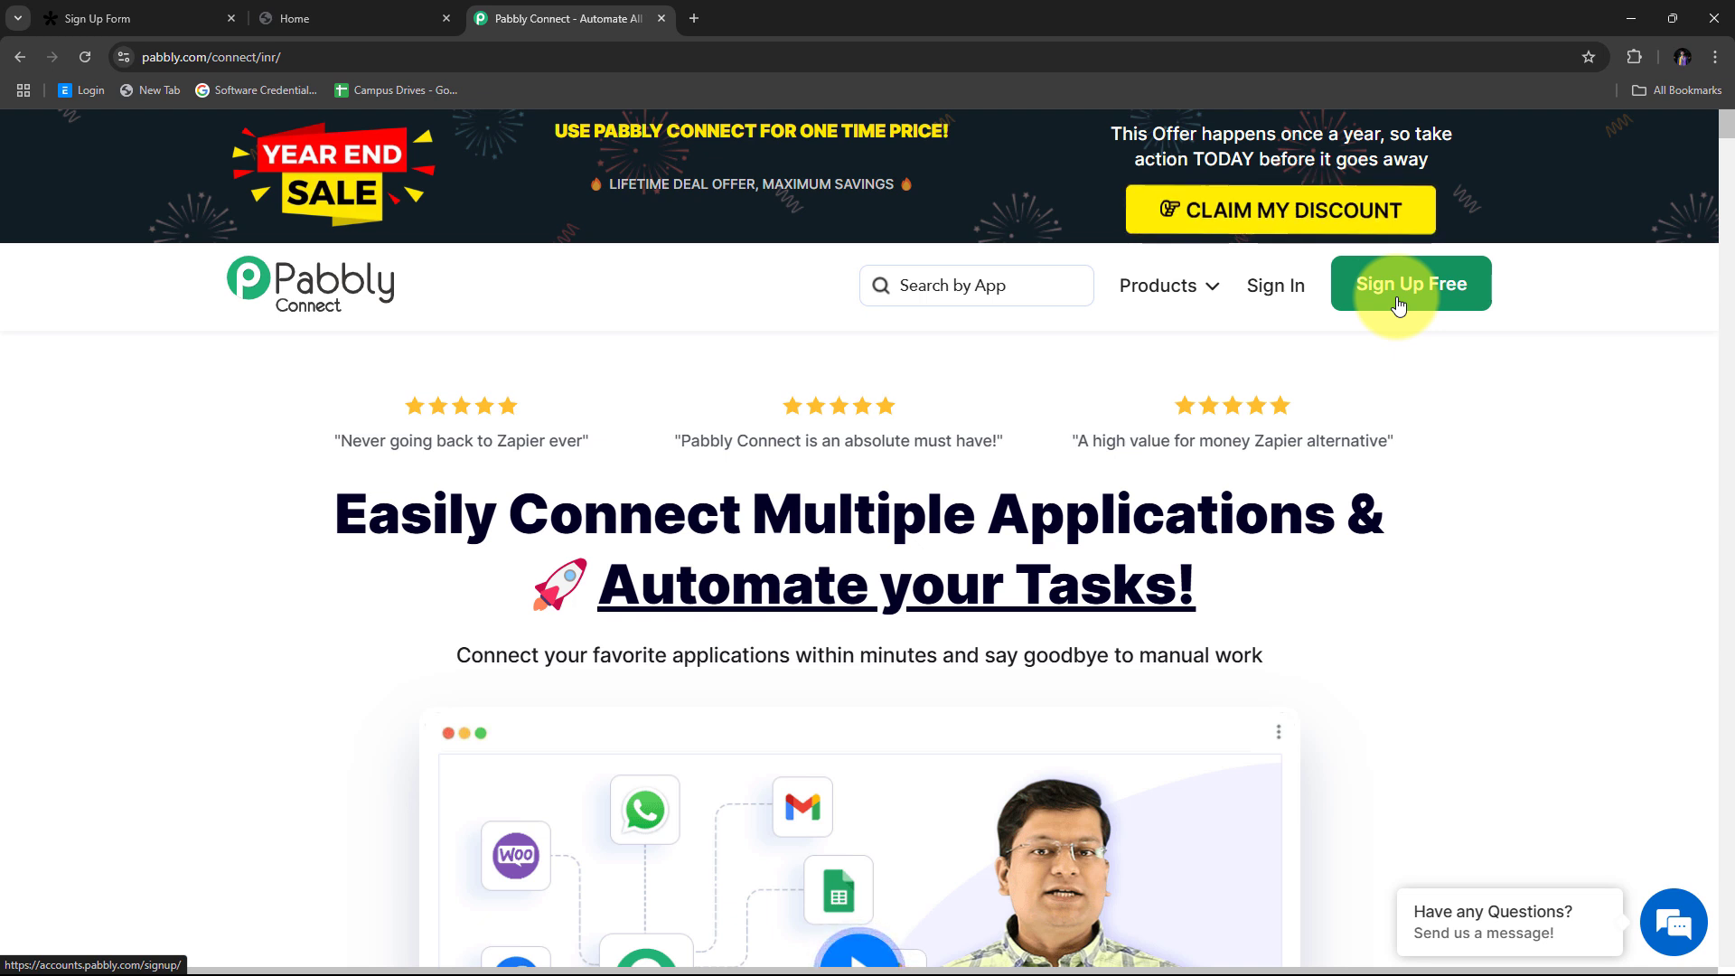
Step: Sign in to Pabbly, launch Pabbly Connect from the apps list and start a new workflow
click(1283, 290)
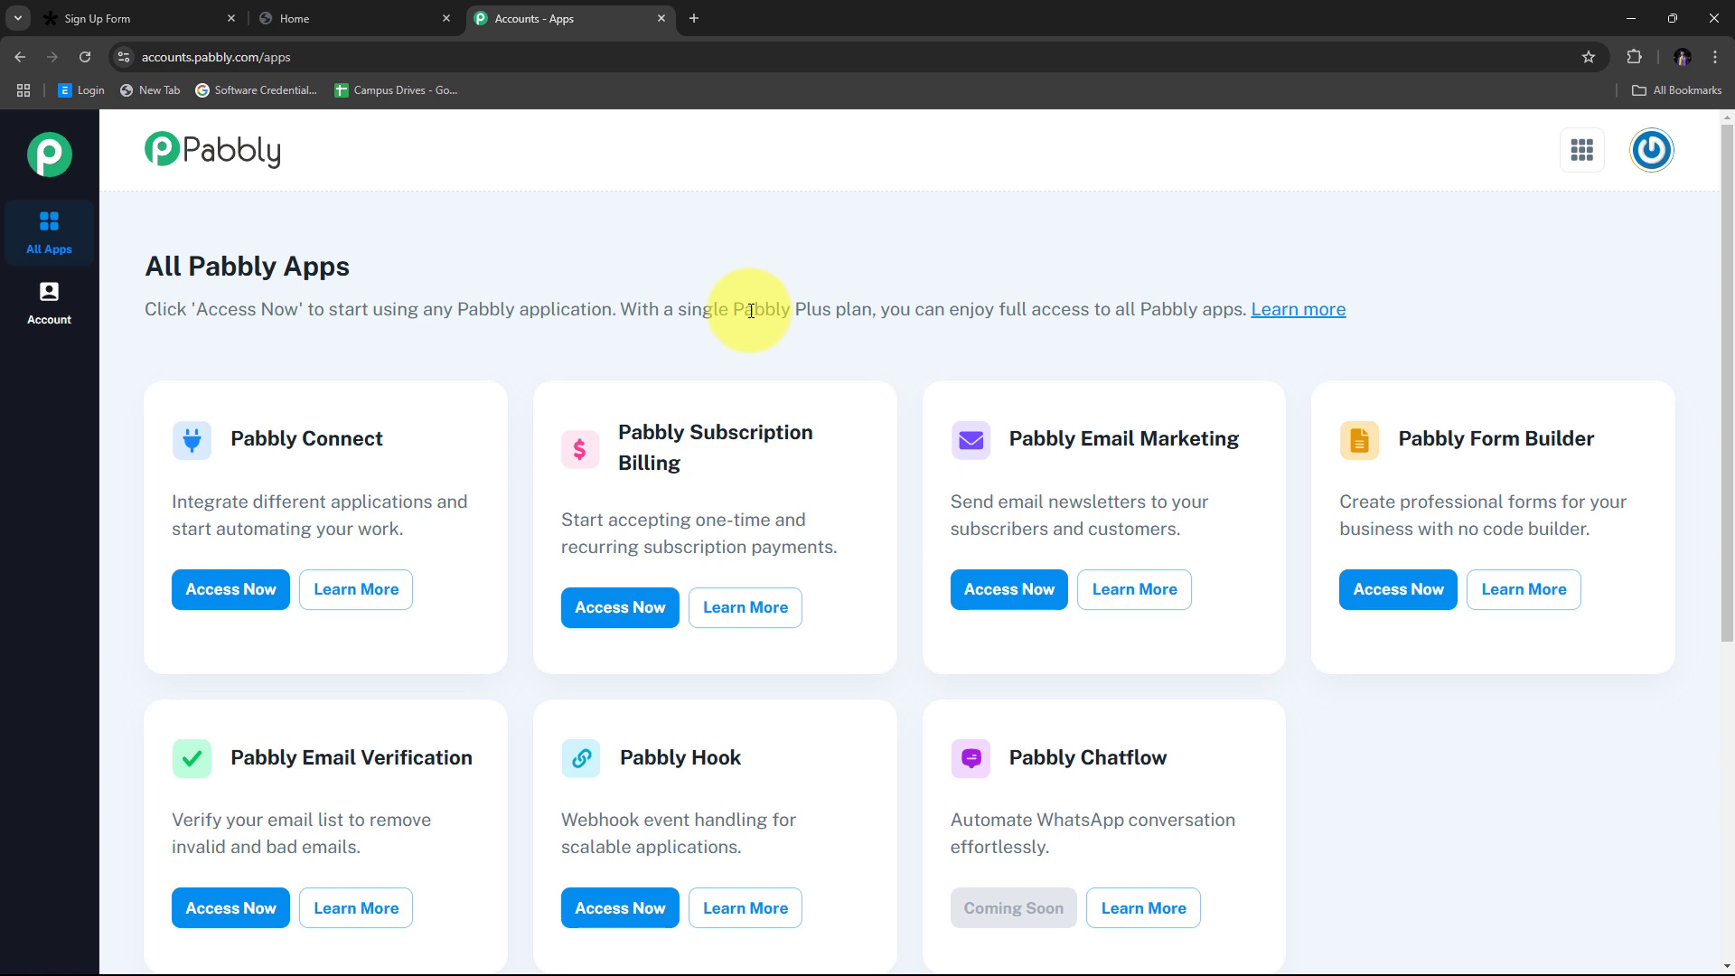
scroll(365, 329, down, 2)
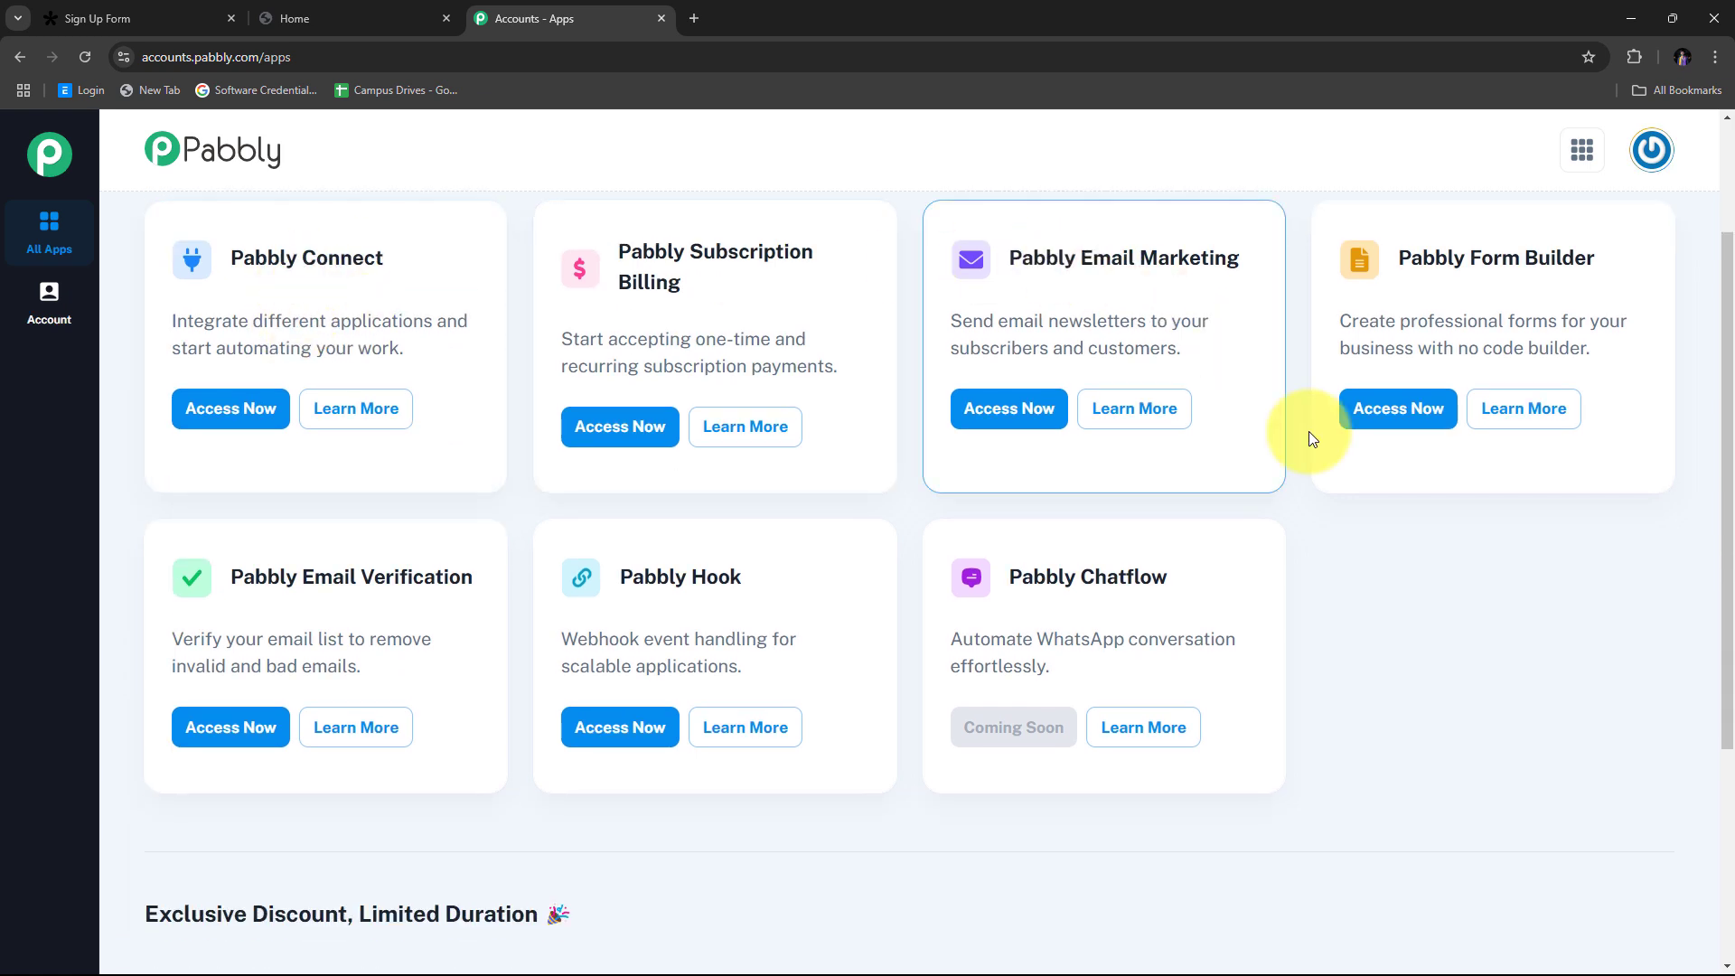
scroll(374, 619, up, 2)
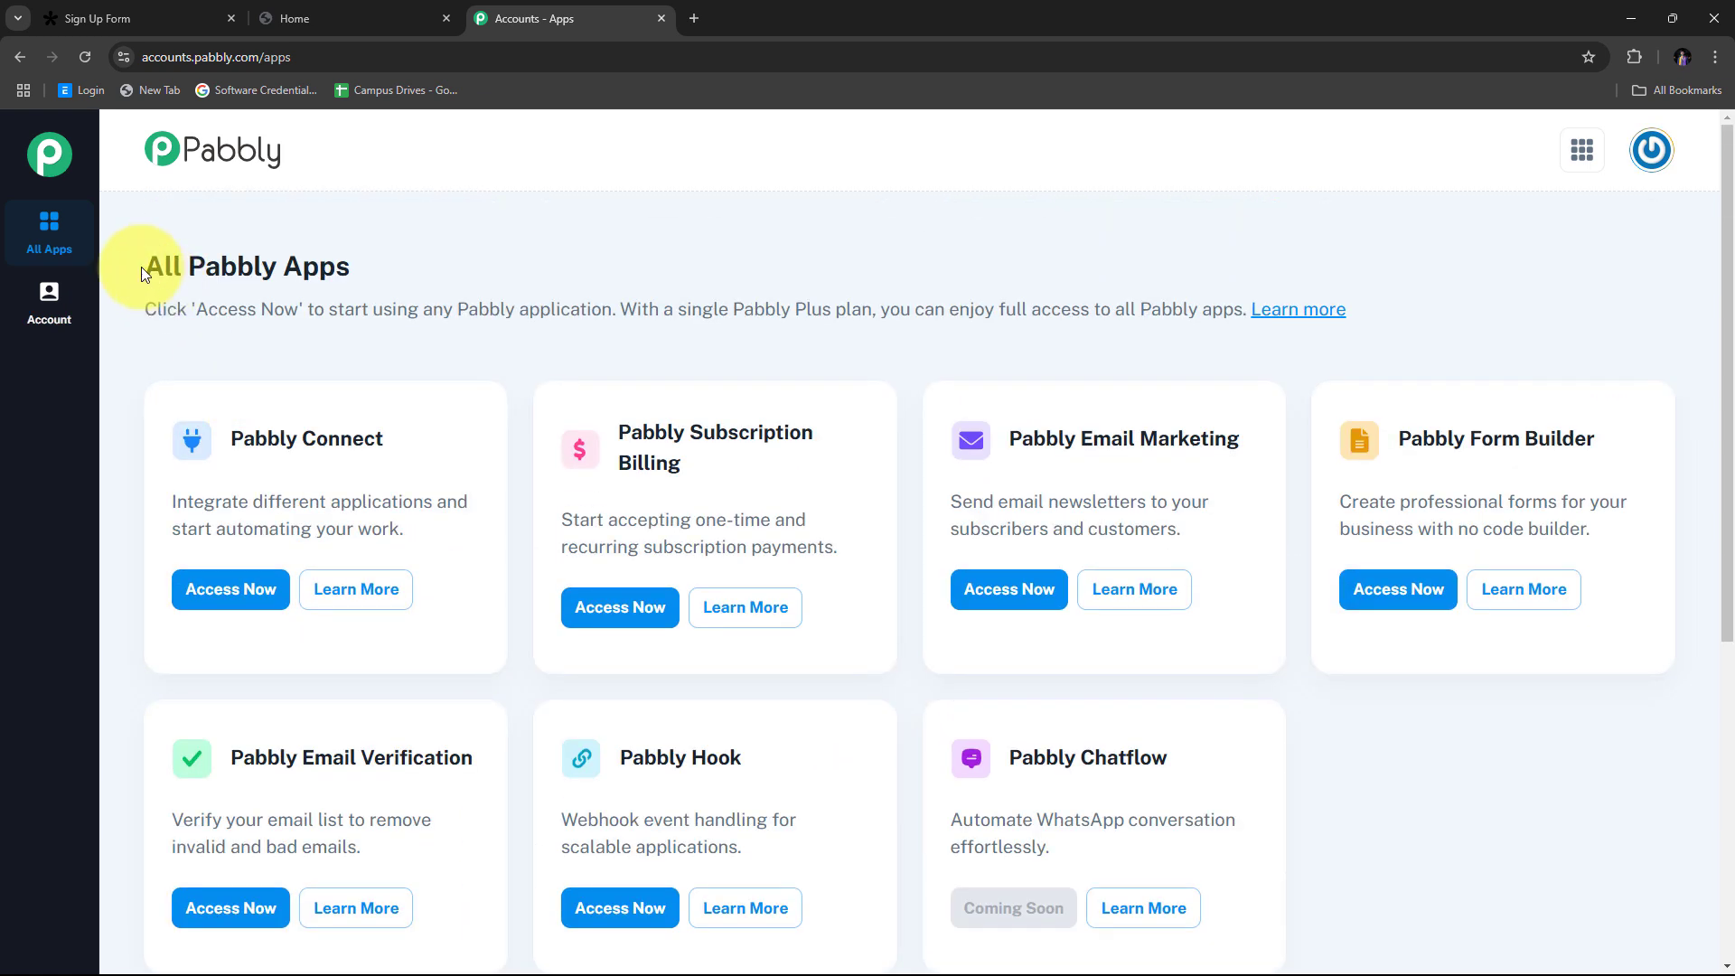
drag(229, 439, 416, 443)
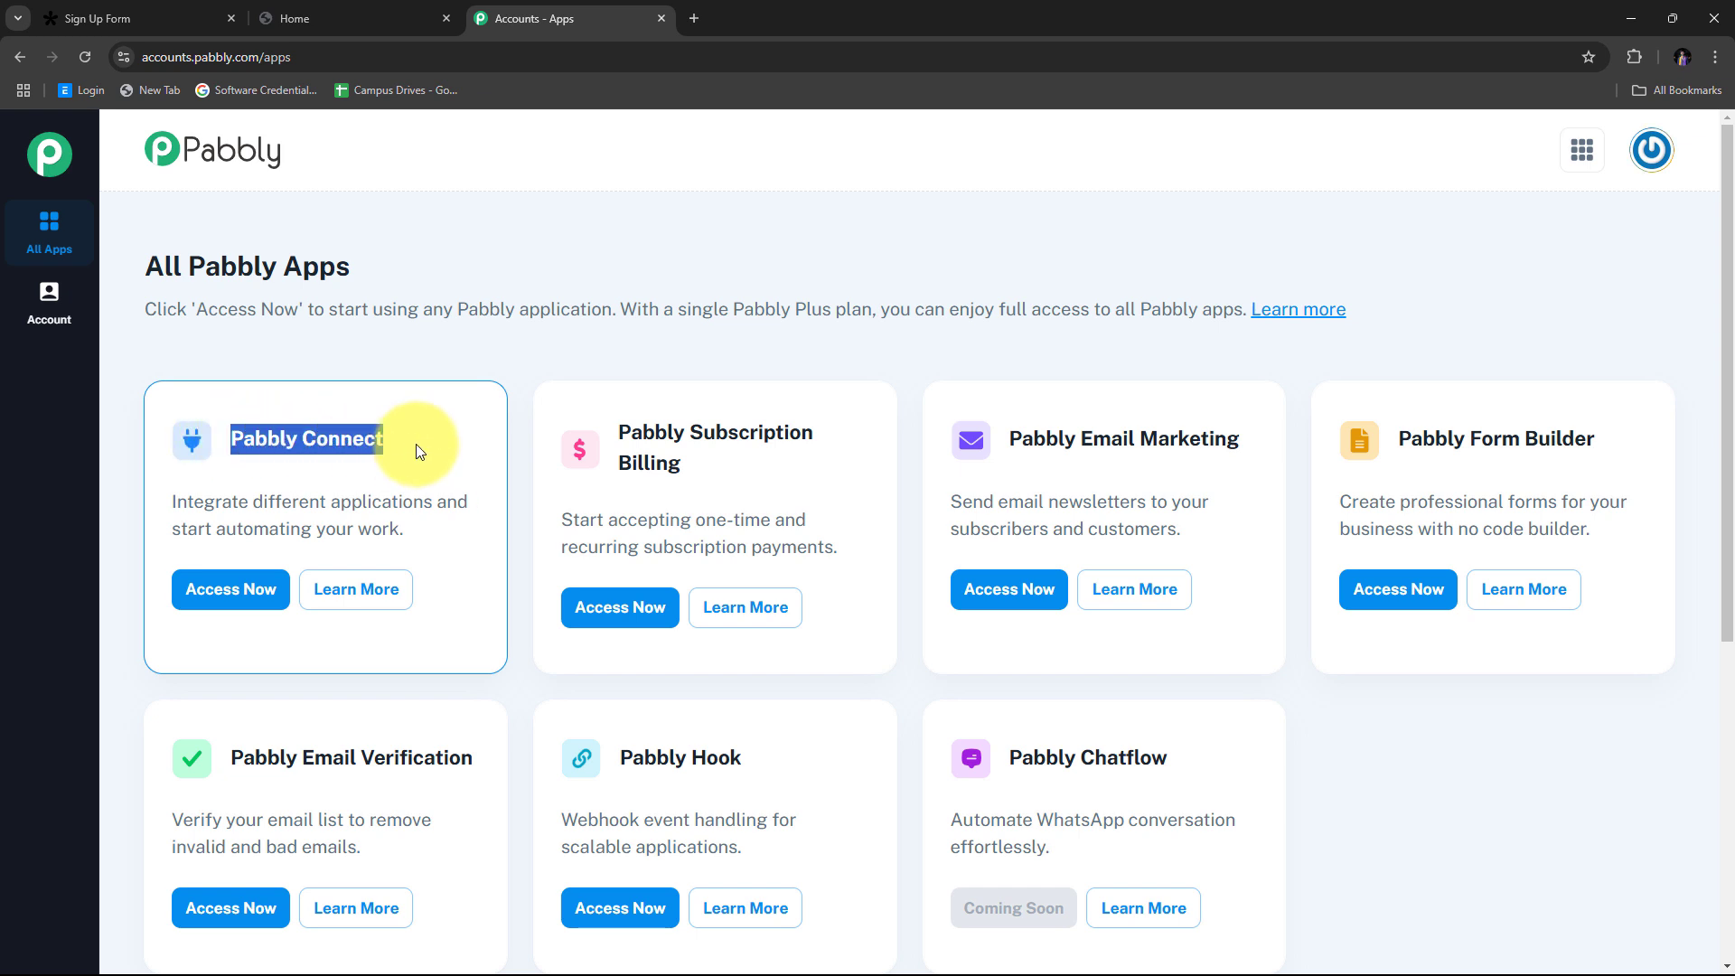
click(226, 592)
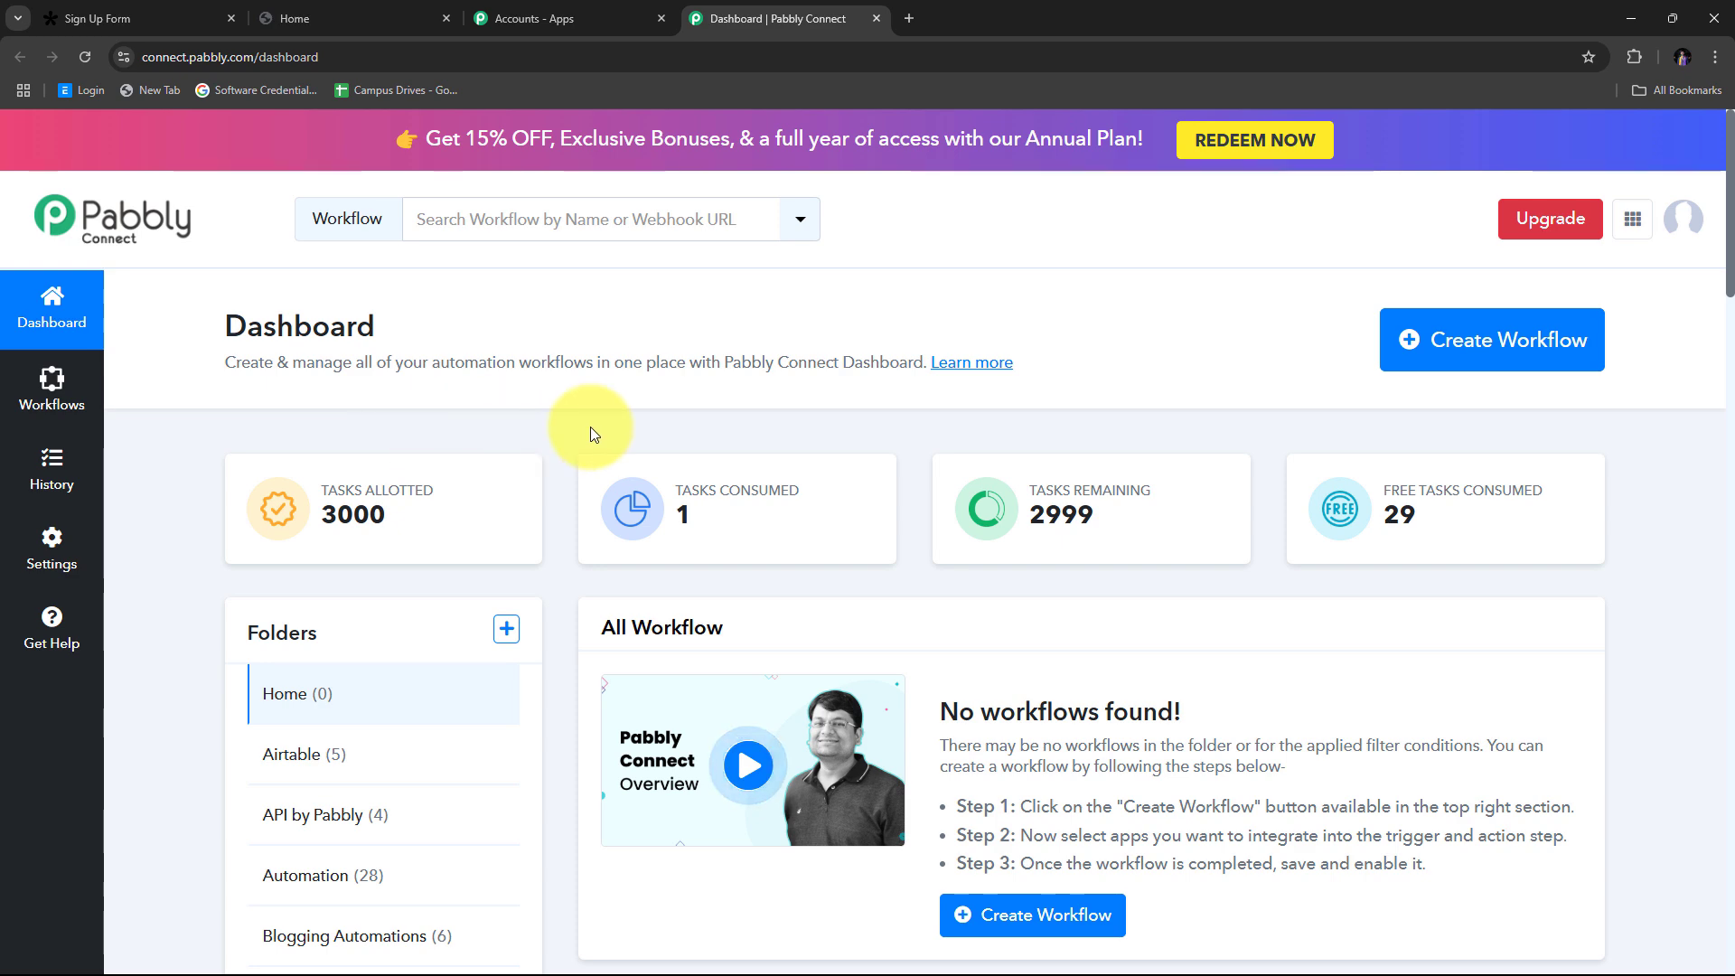
click(1412, 364)
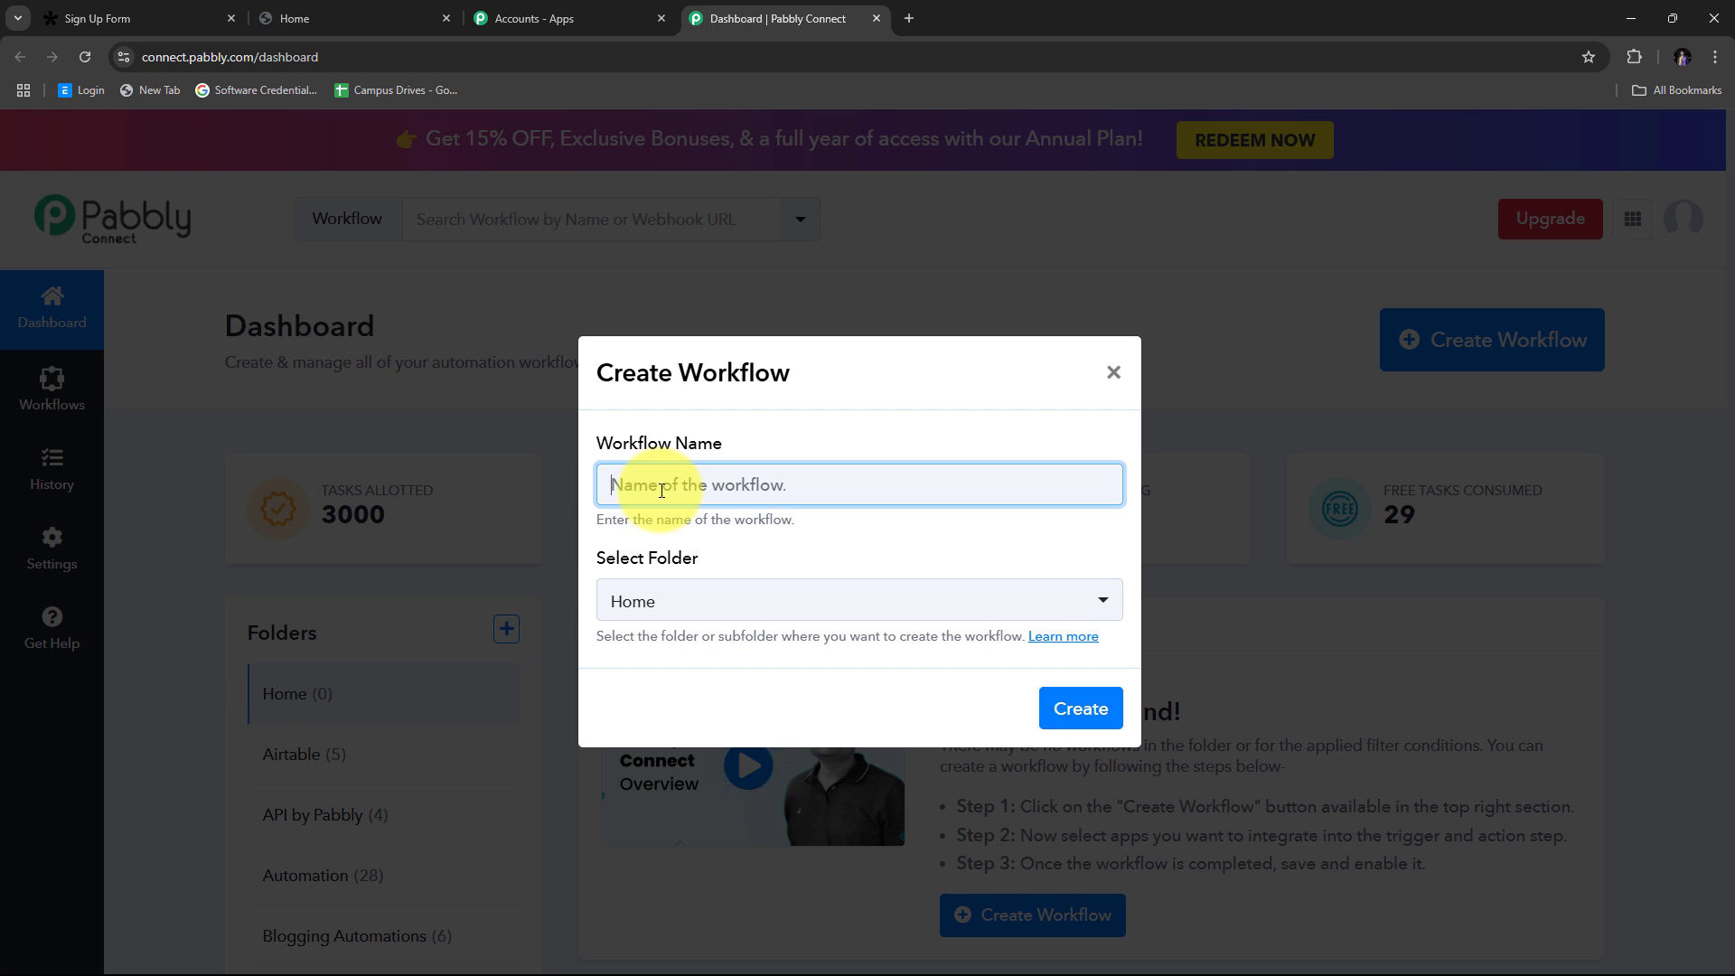
Step: Create the workflow 'Enroll Graphy User on Tally Forms Submission' in the Automation folder
text(Enroll Graphy User on Tally Forms Submission)
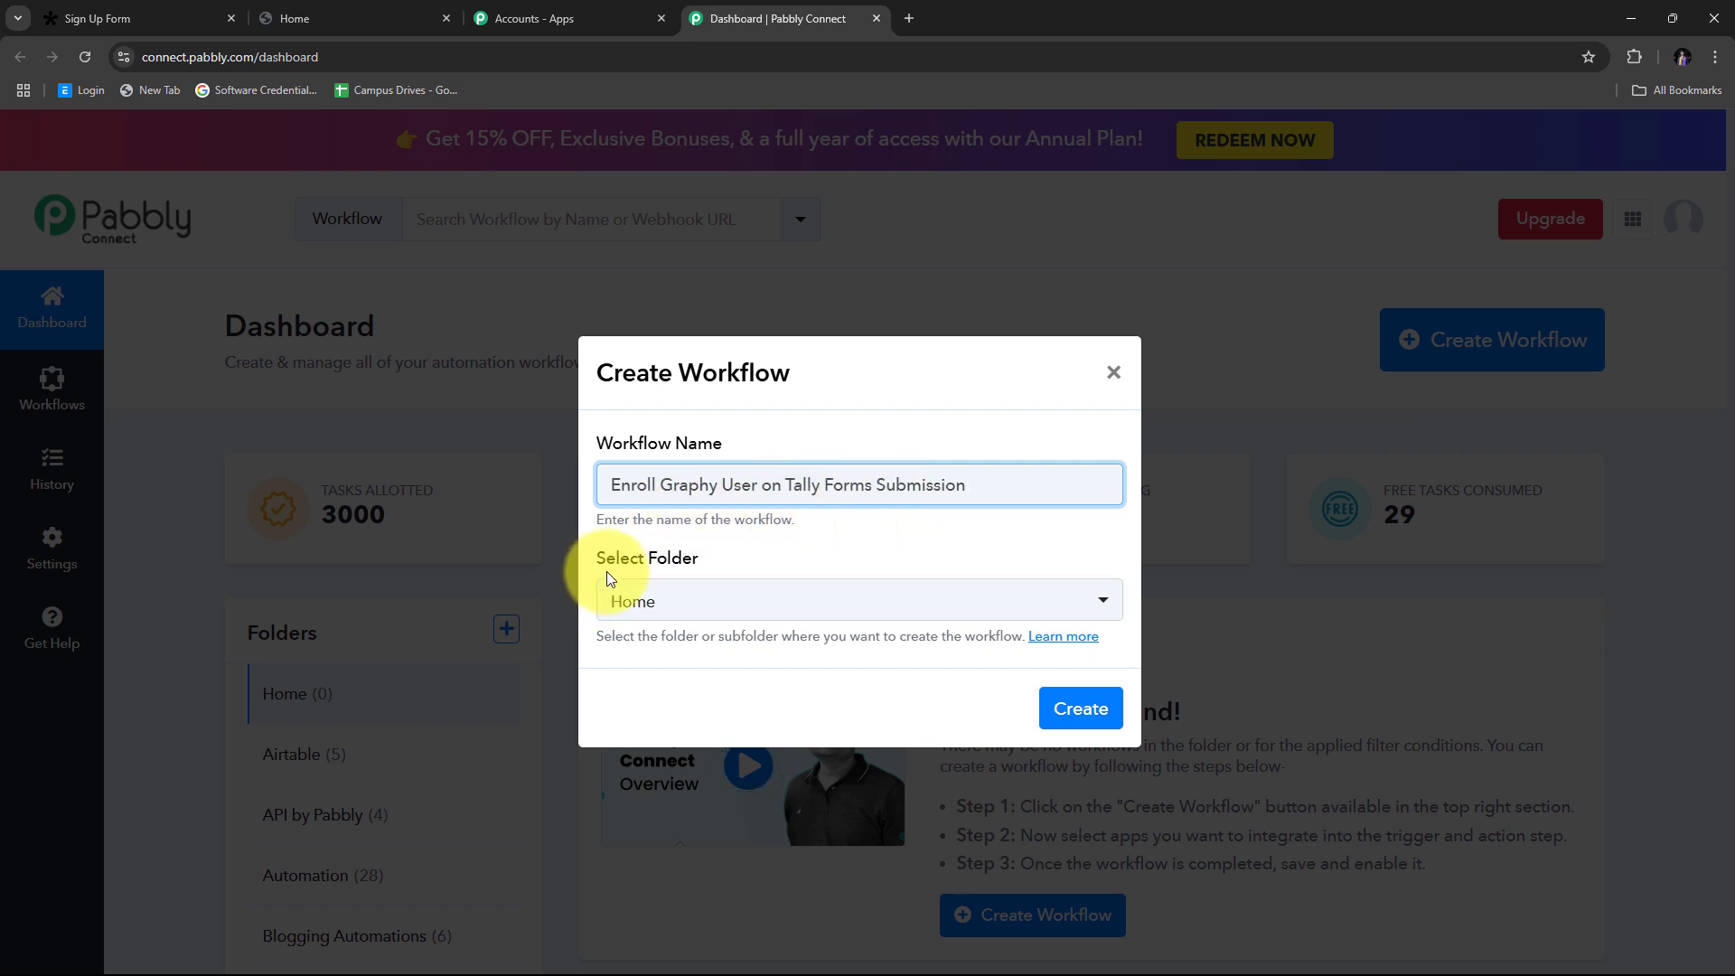
click(961, 614)
scroll(863, 335, down, 3)
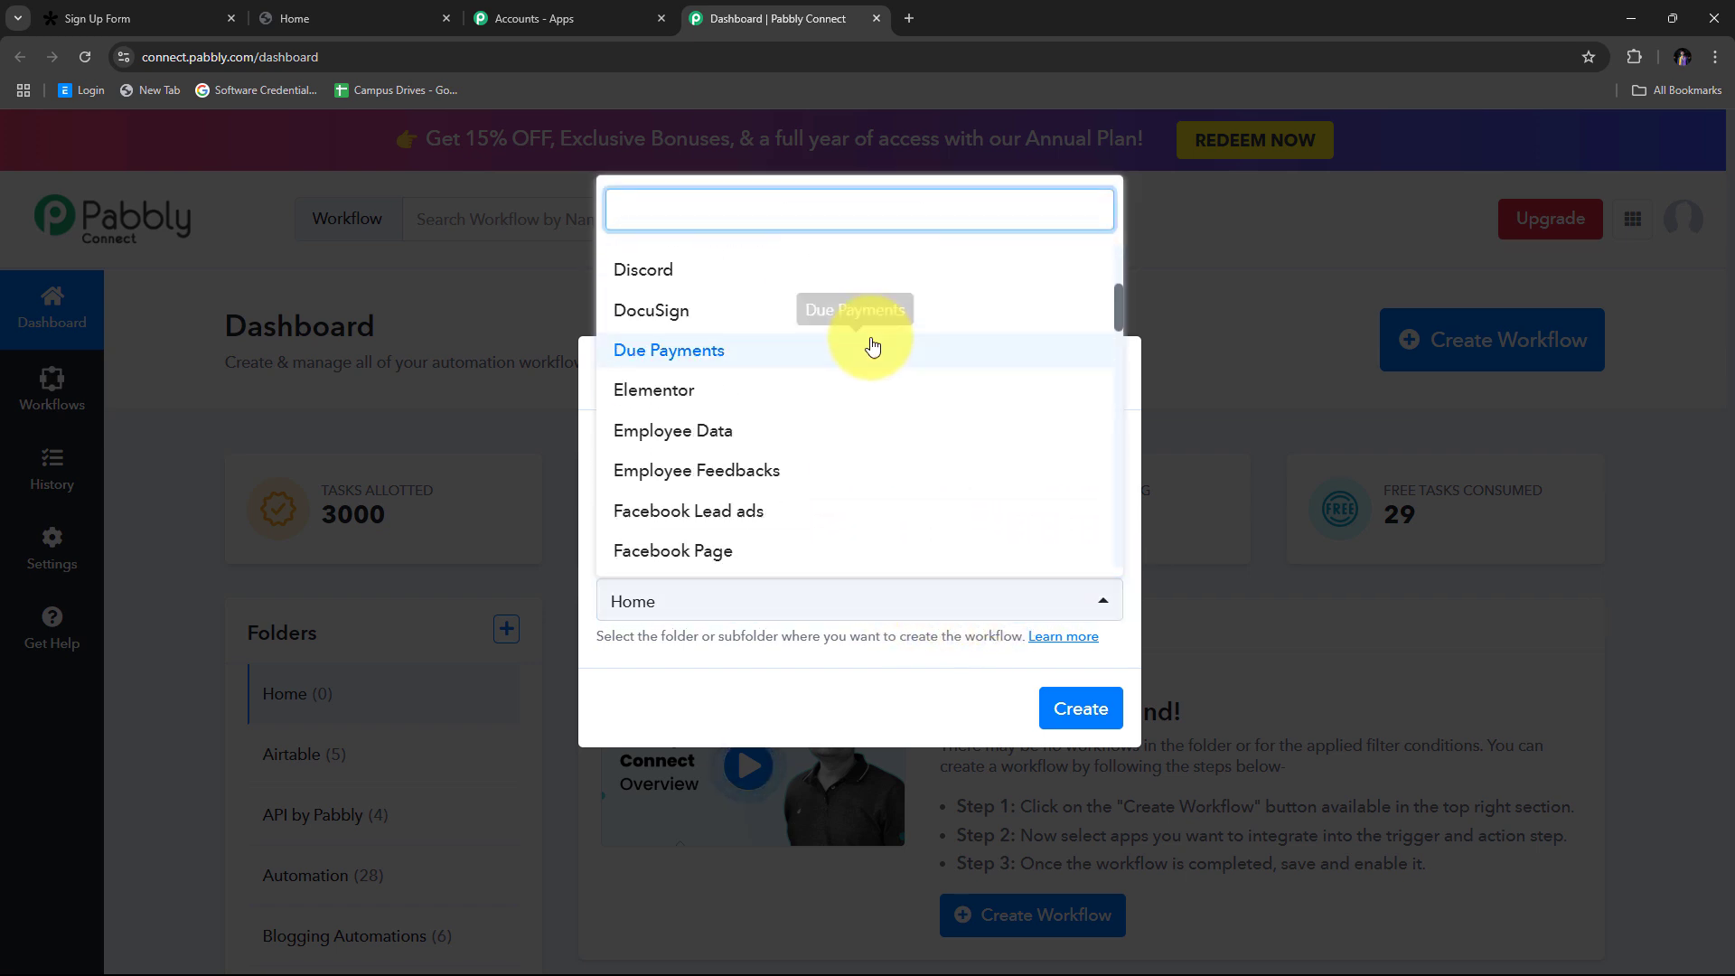
scroll(873, 345, up, 3)
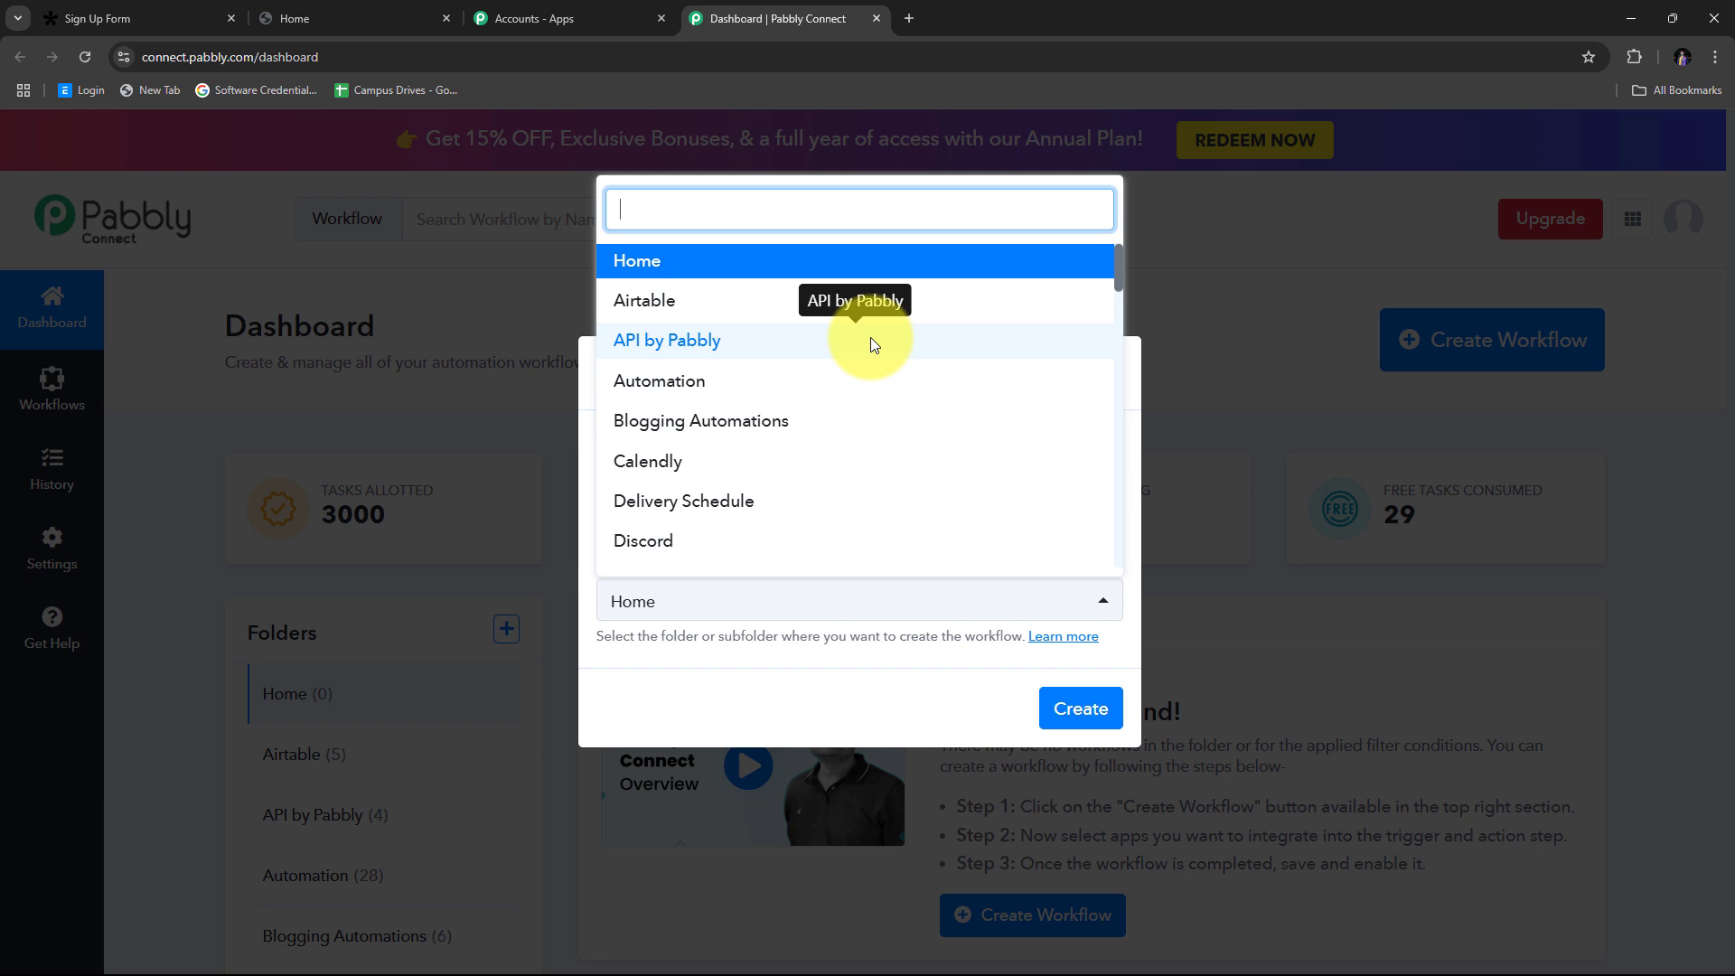
click(701, 387)
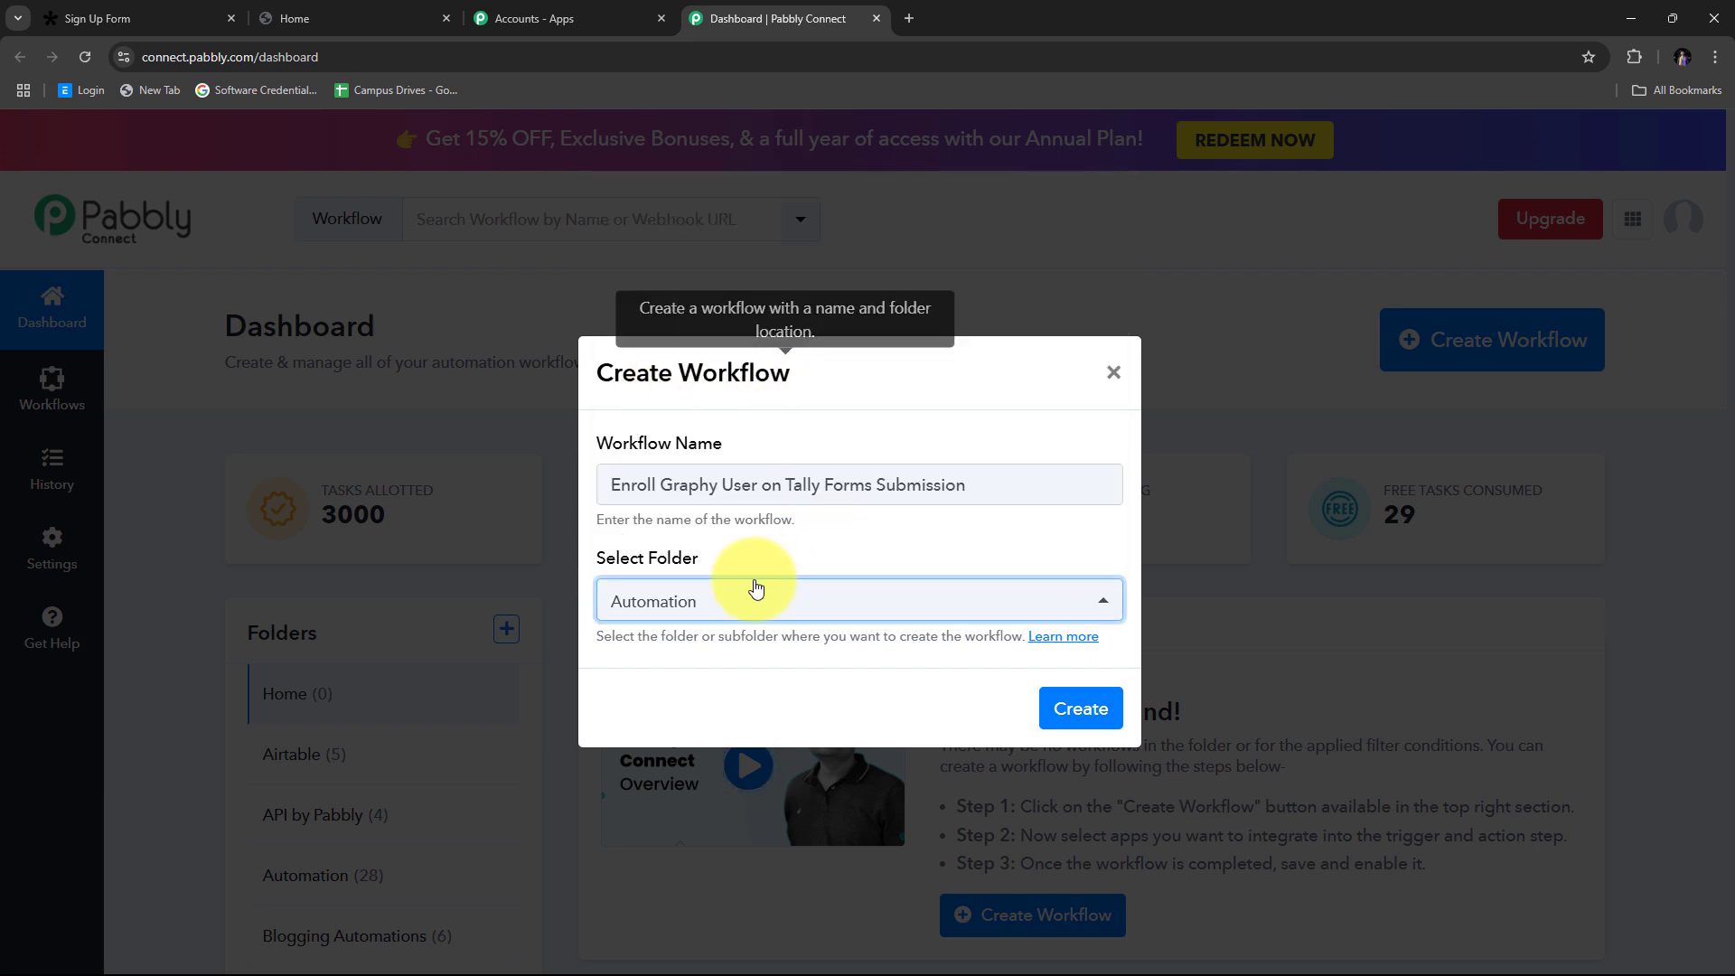
click(1055, 726)
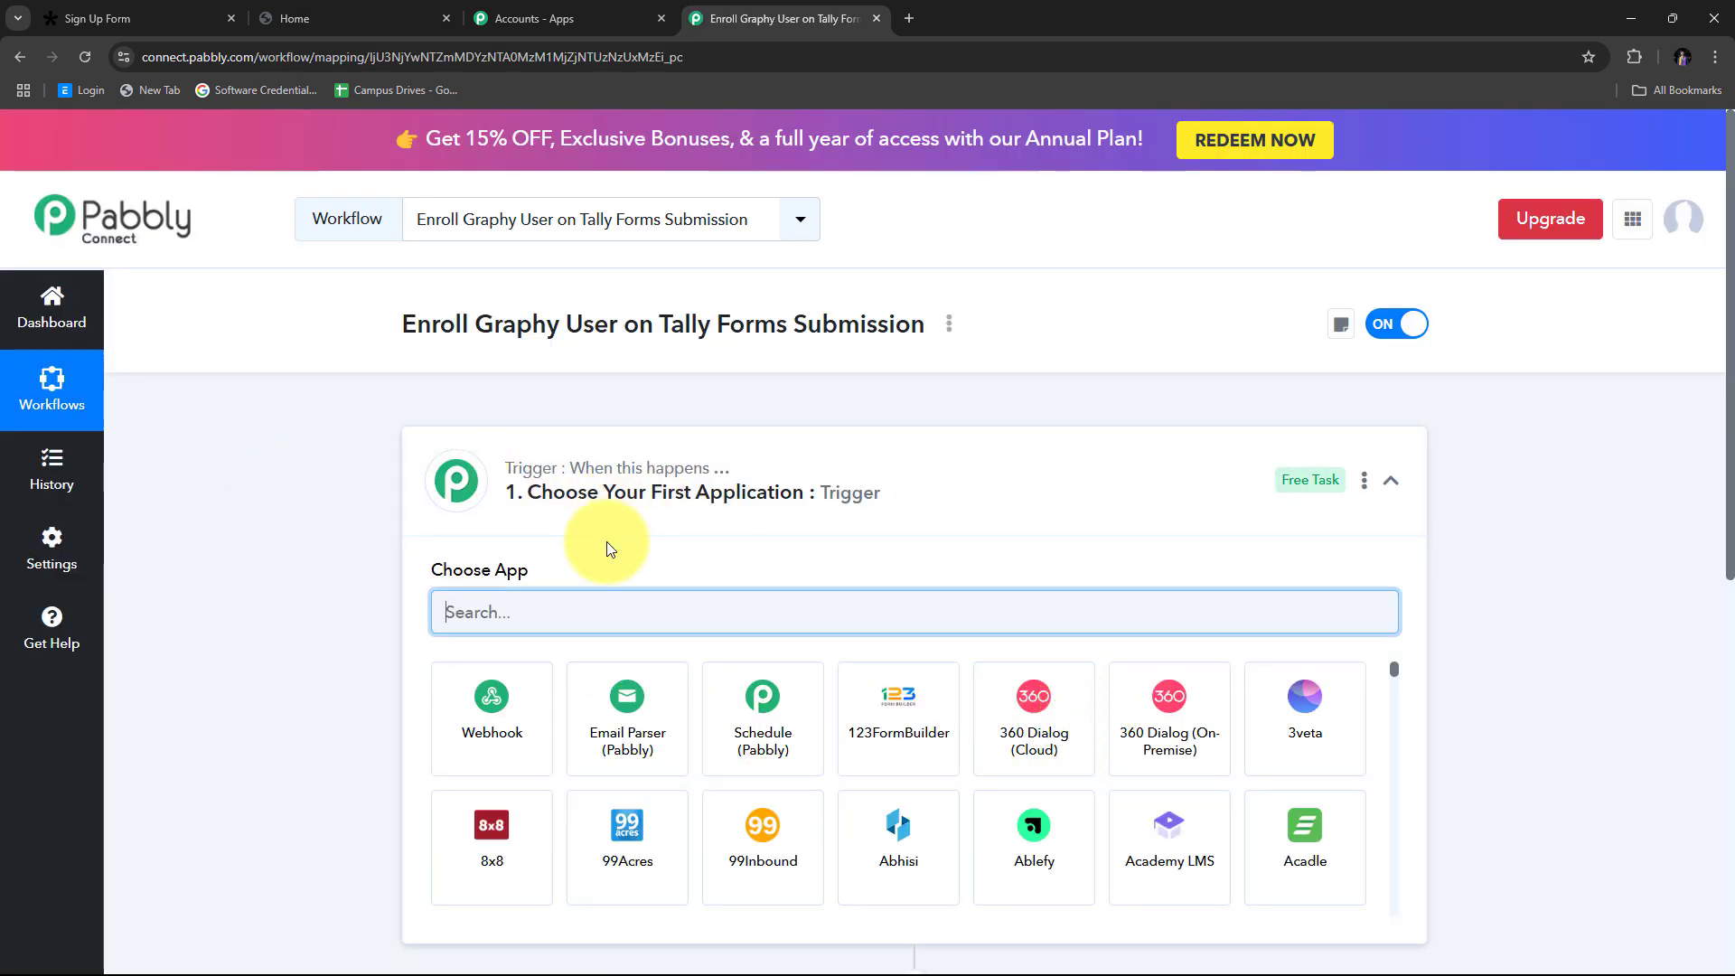
Step: Scroll through the new workflow editor to review its empty trigger and action steps
scroll(327, 459, down, 3)
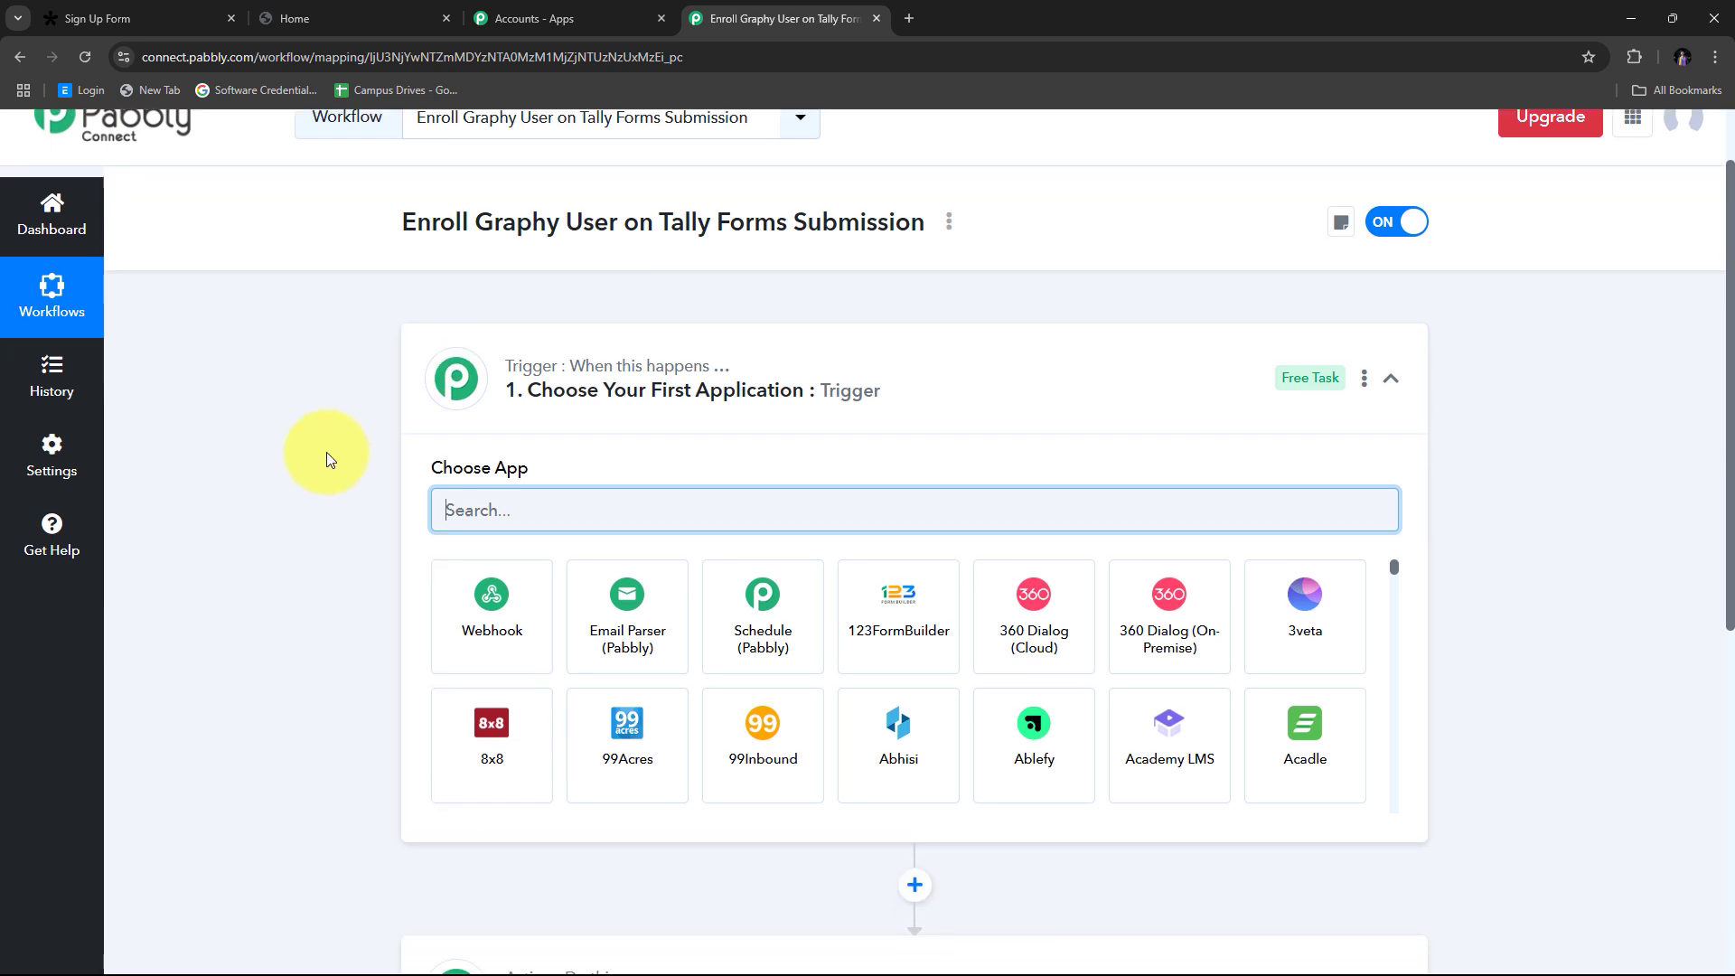
scroll(327, 452, up, 1)
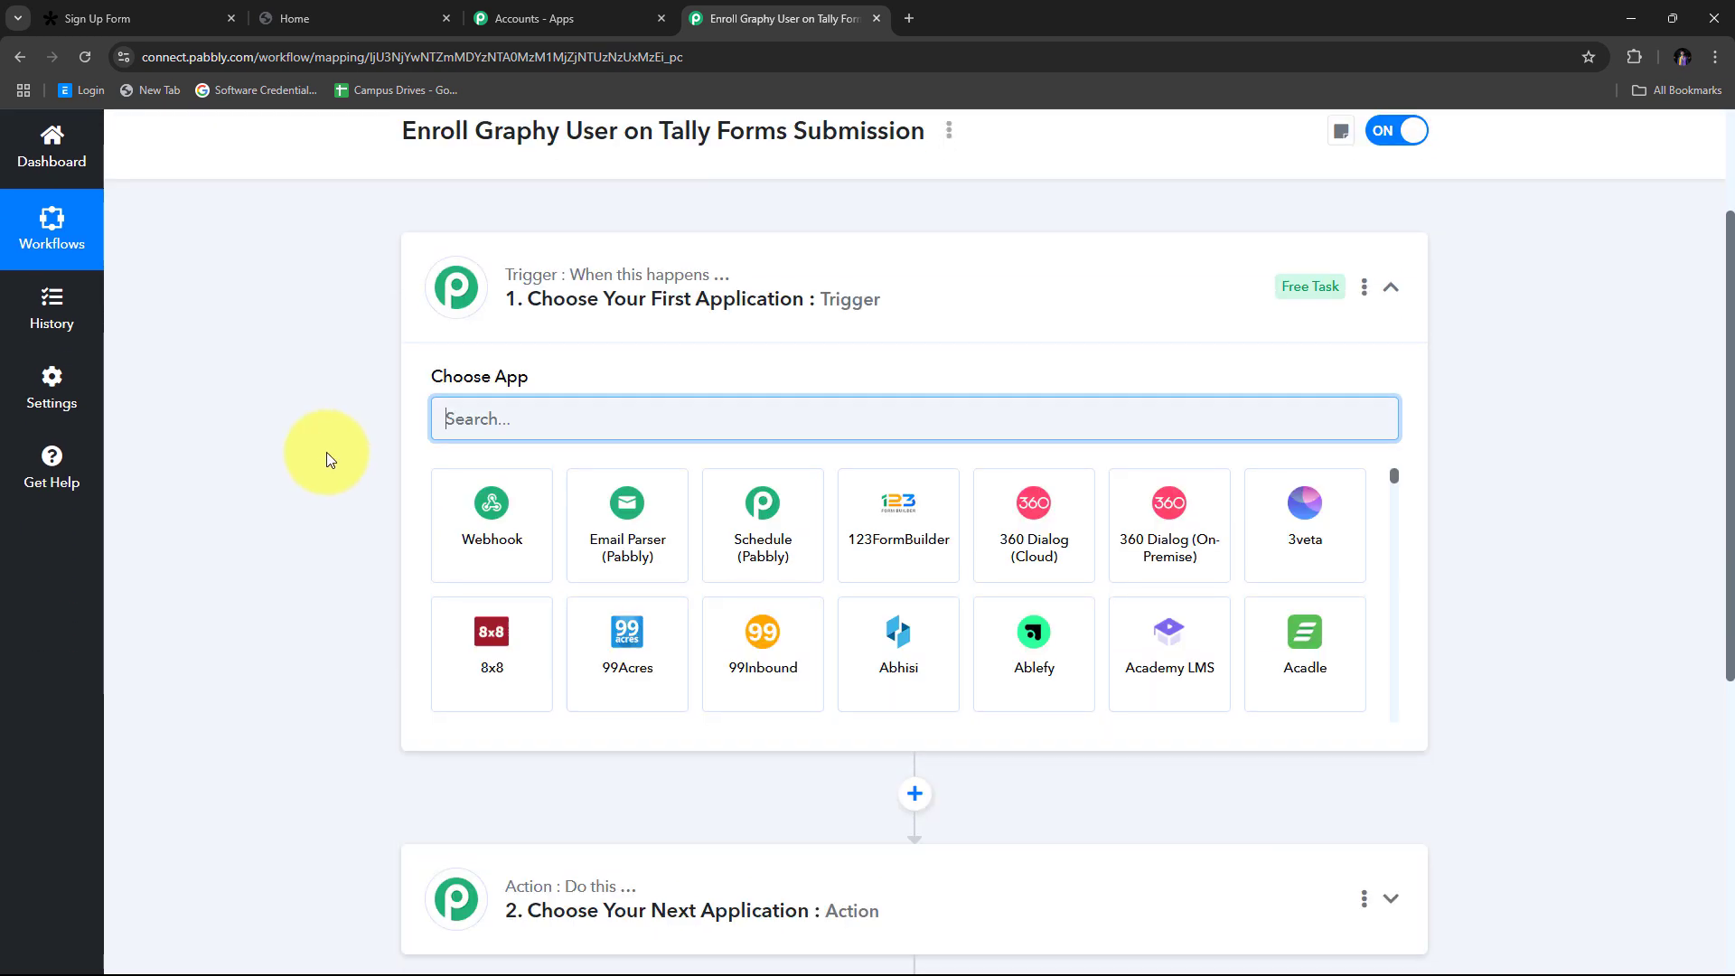
scroll(329, 450, down, 1)
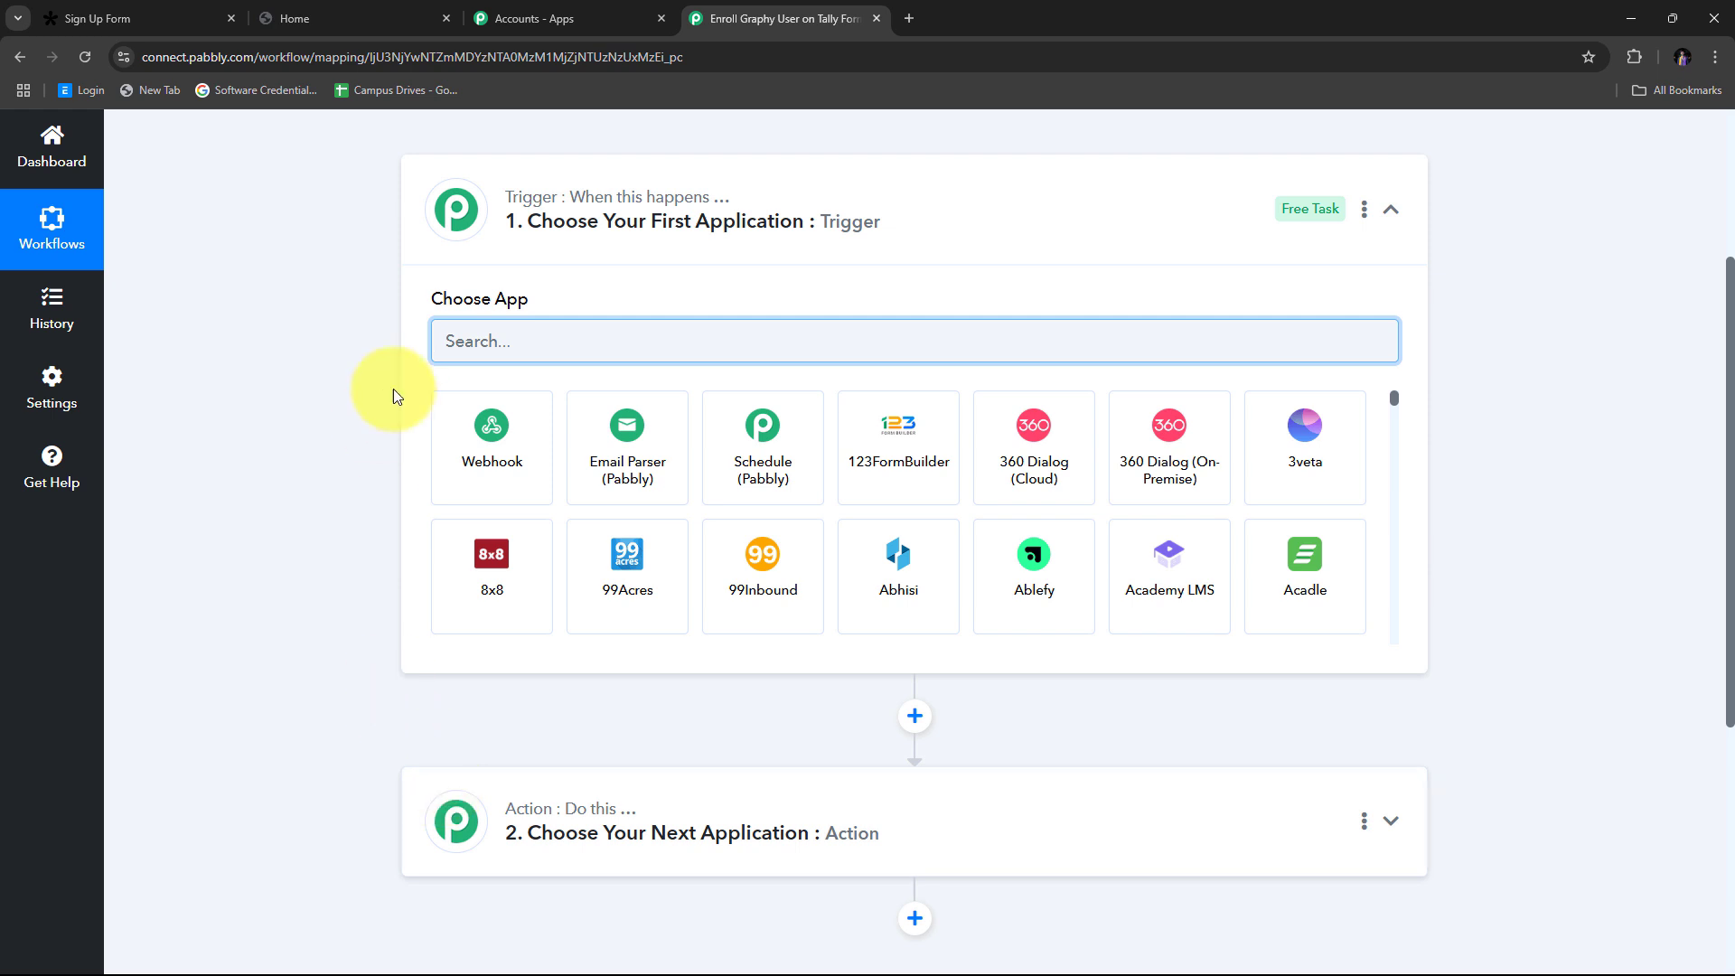
scroll(393, 389, up, 1)
scroll(316, 452, down, 1)
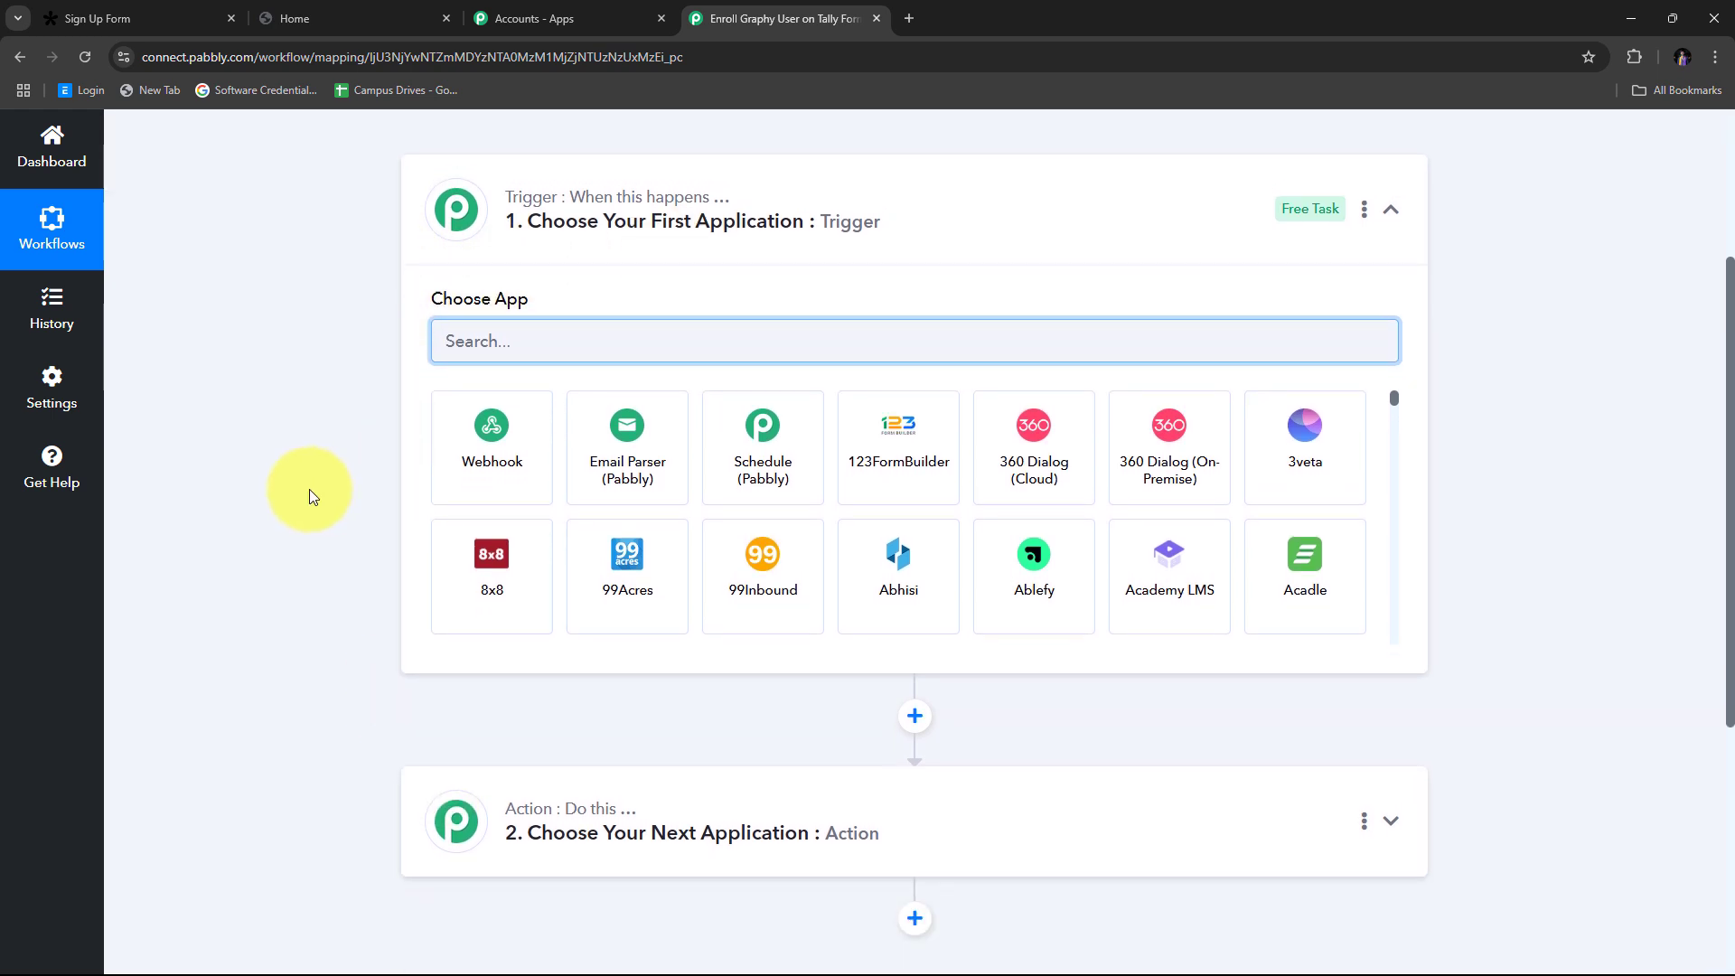
scroll(326, 388, up, 1)
scroll(322, 382, up, 1)
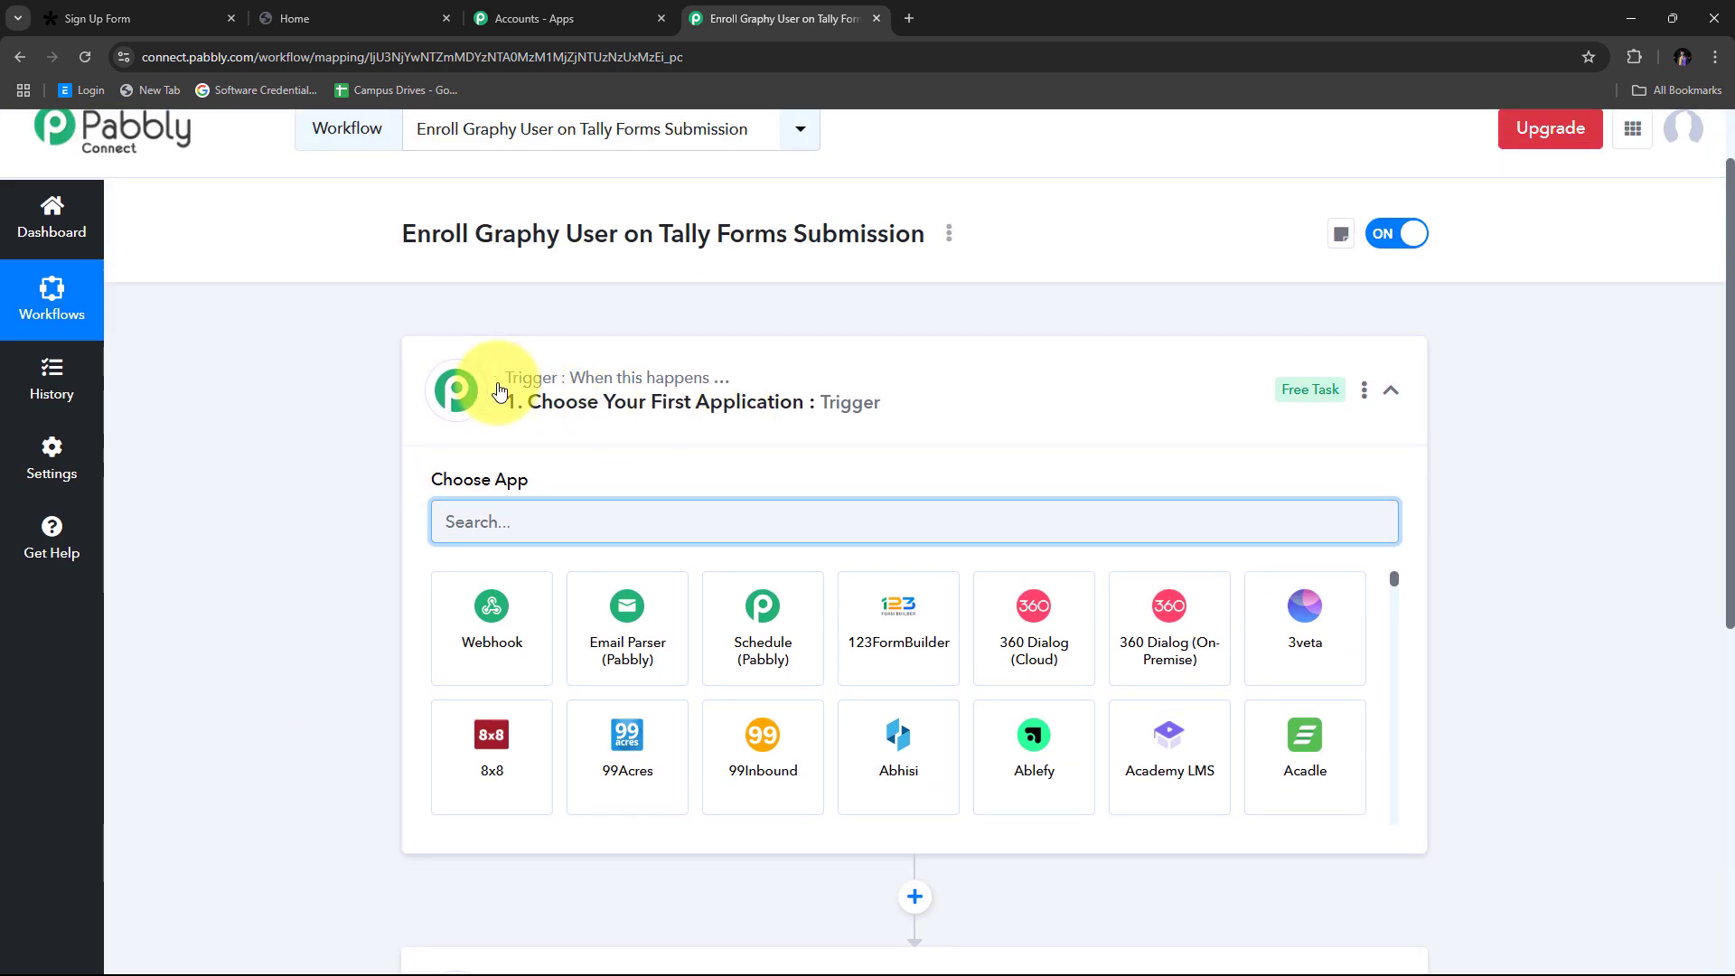
scroll(691, 383, down, 3)
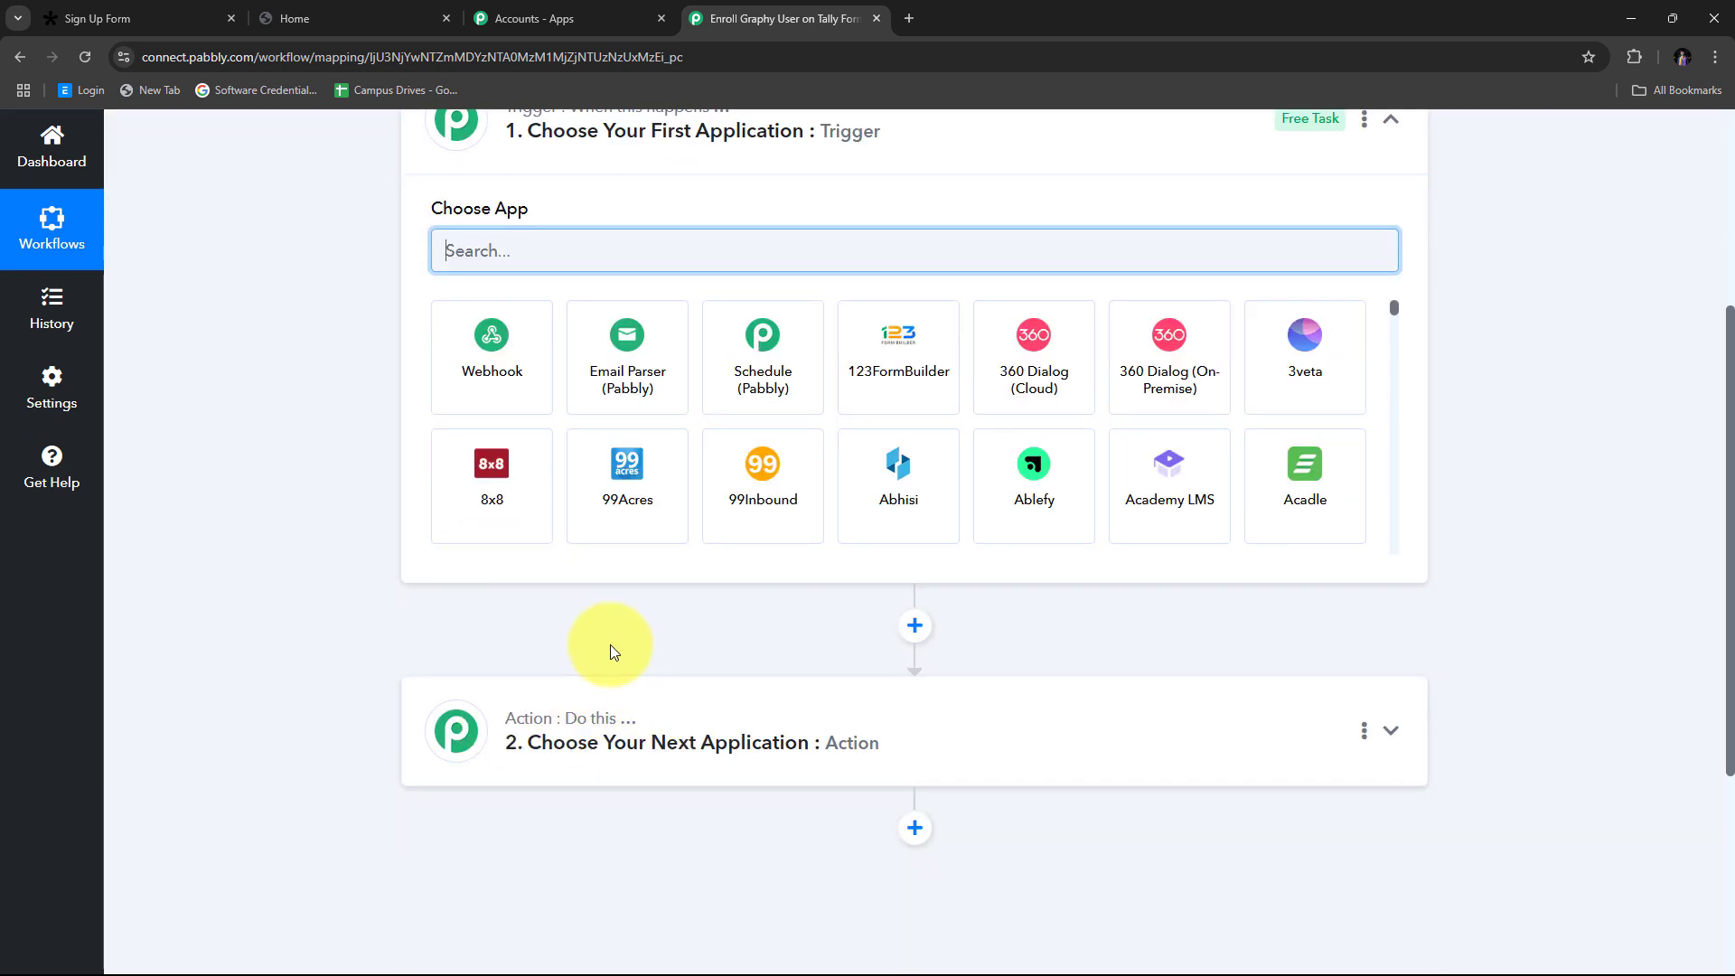
scroll(362, 247, up, 3)
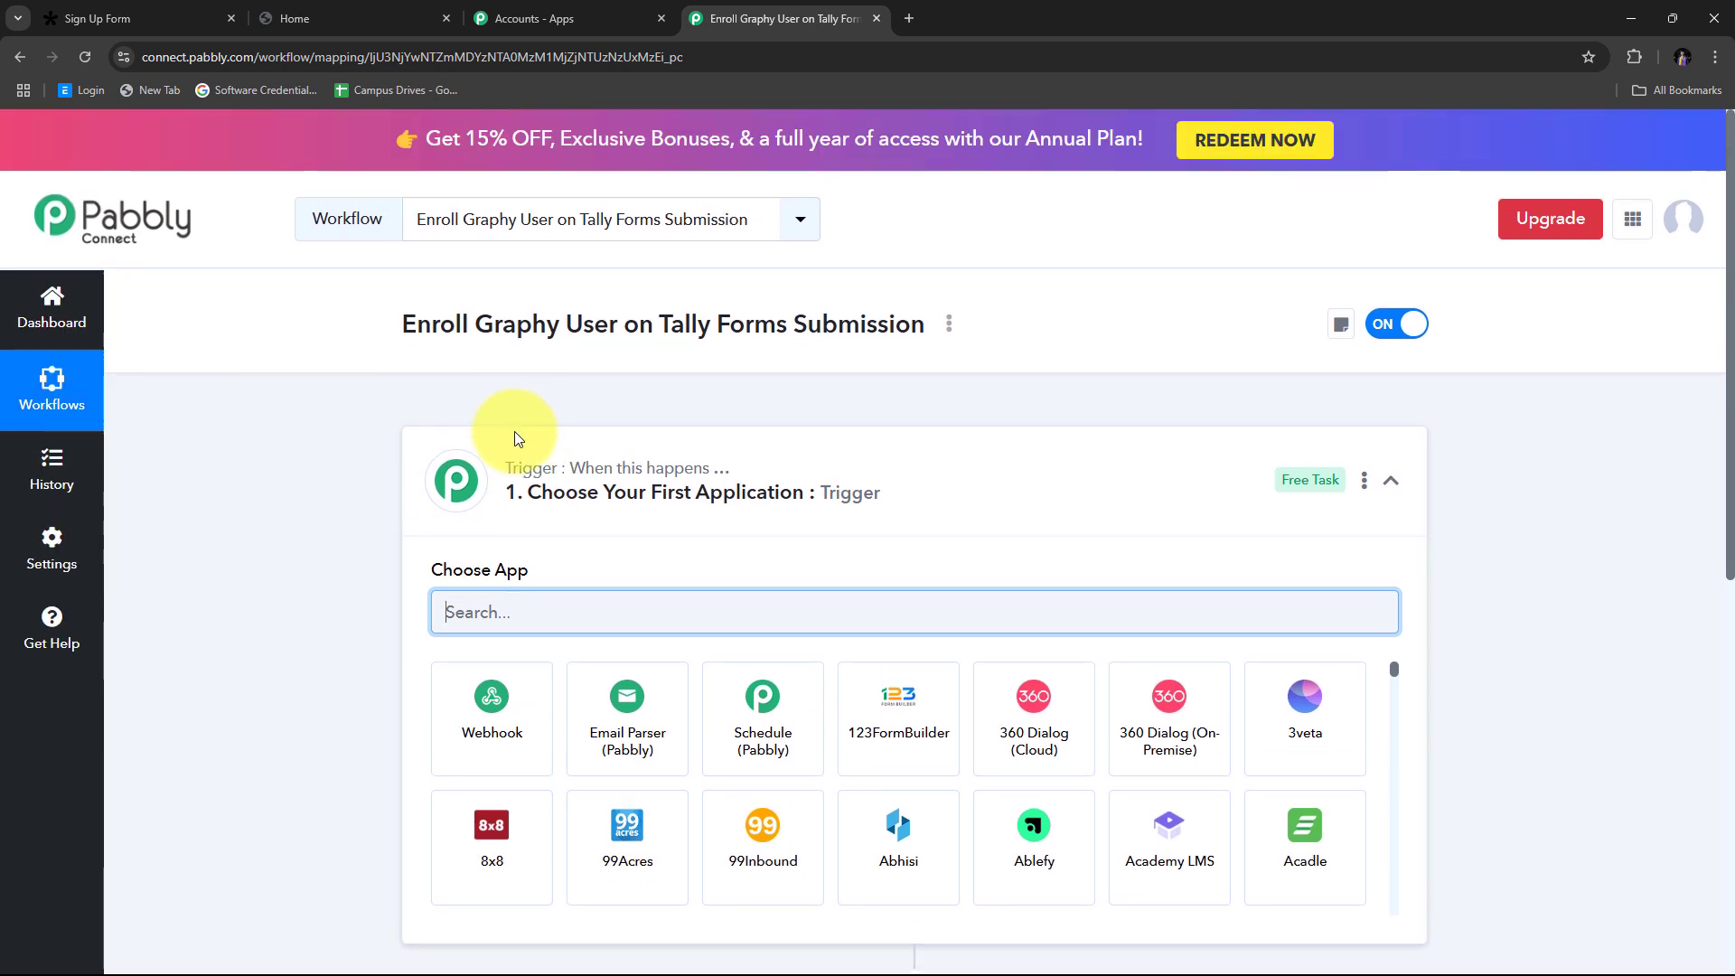
scroll(515, 437, down, 5)
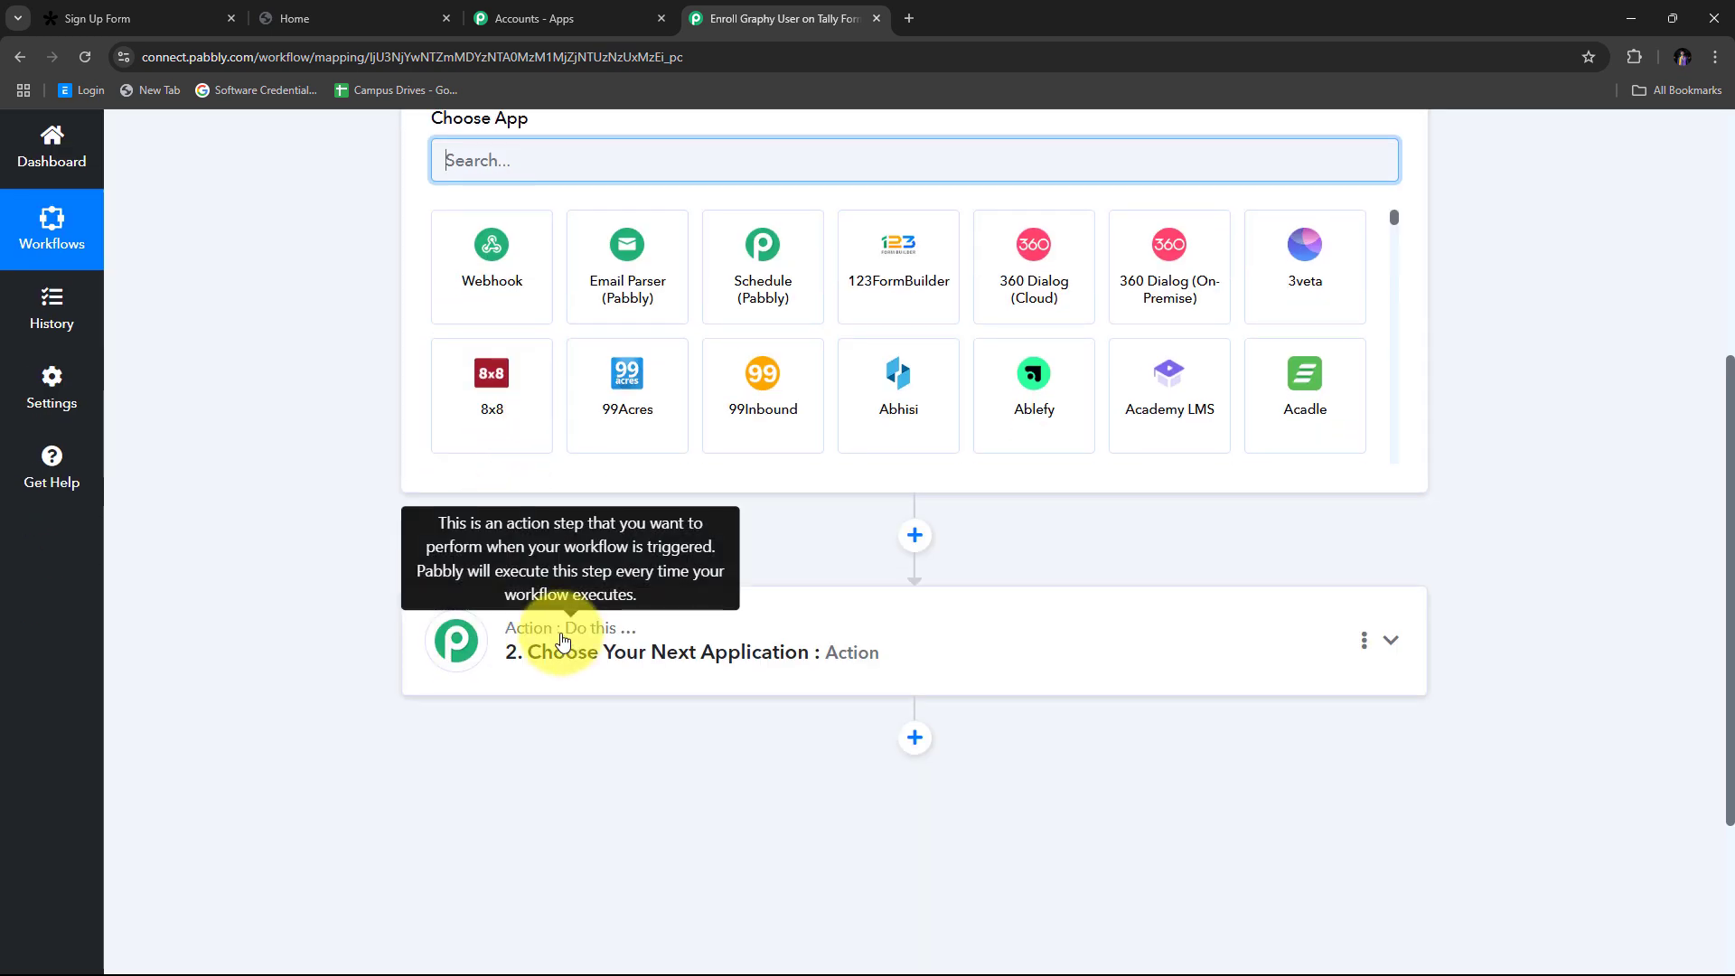
scroll(554, 633, up, 3)
scroll(597, 214, up, 2)
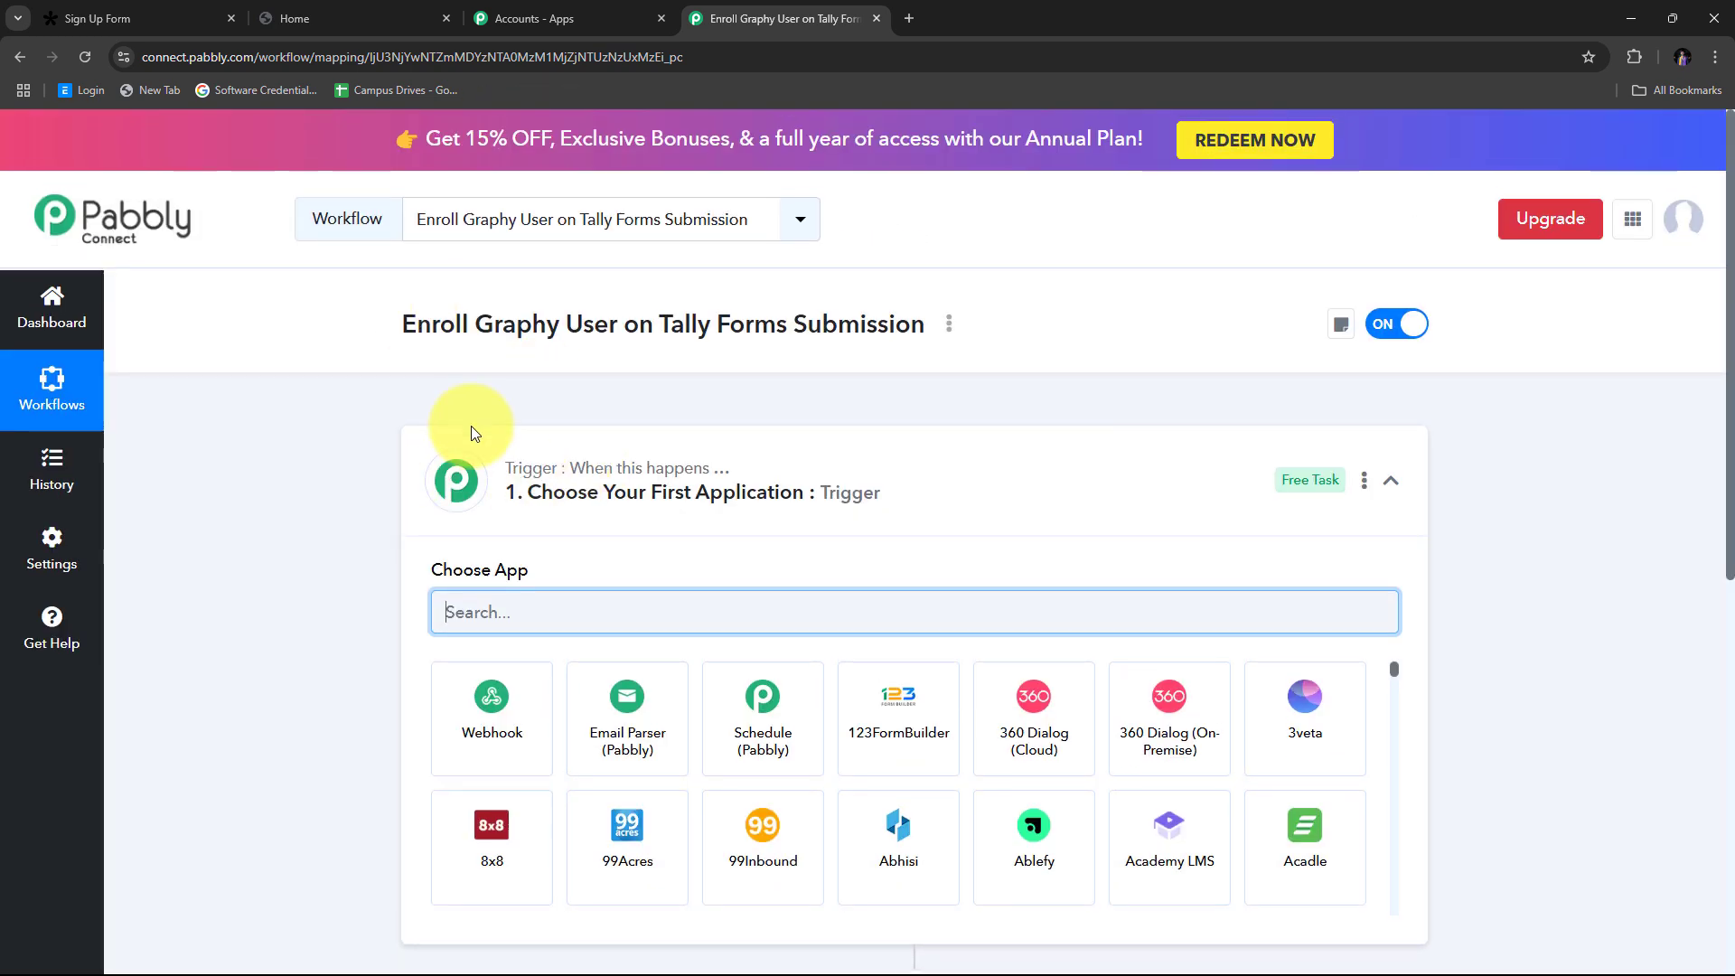
scroll(506, 479, down, 3)
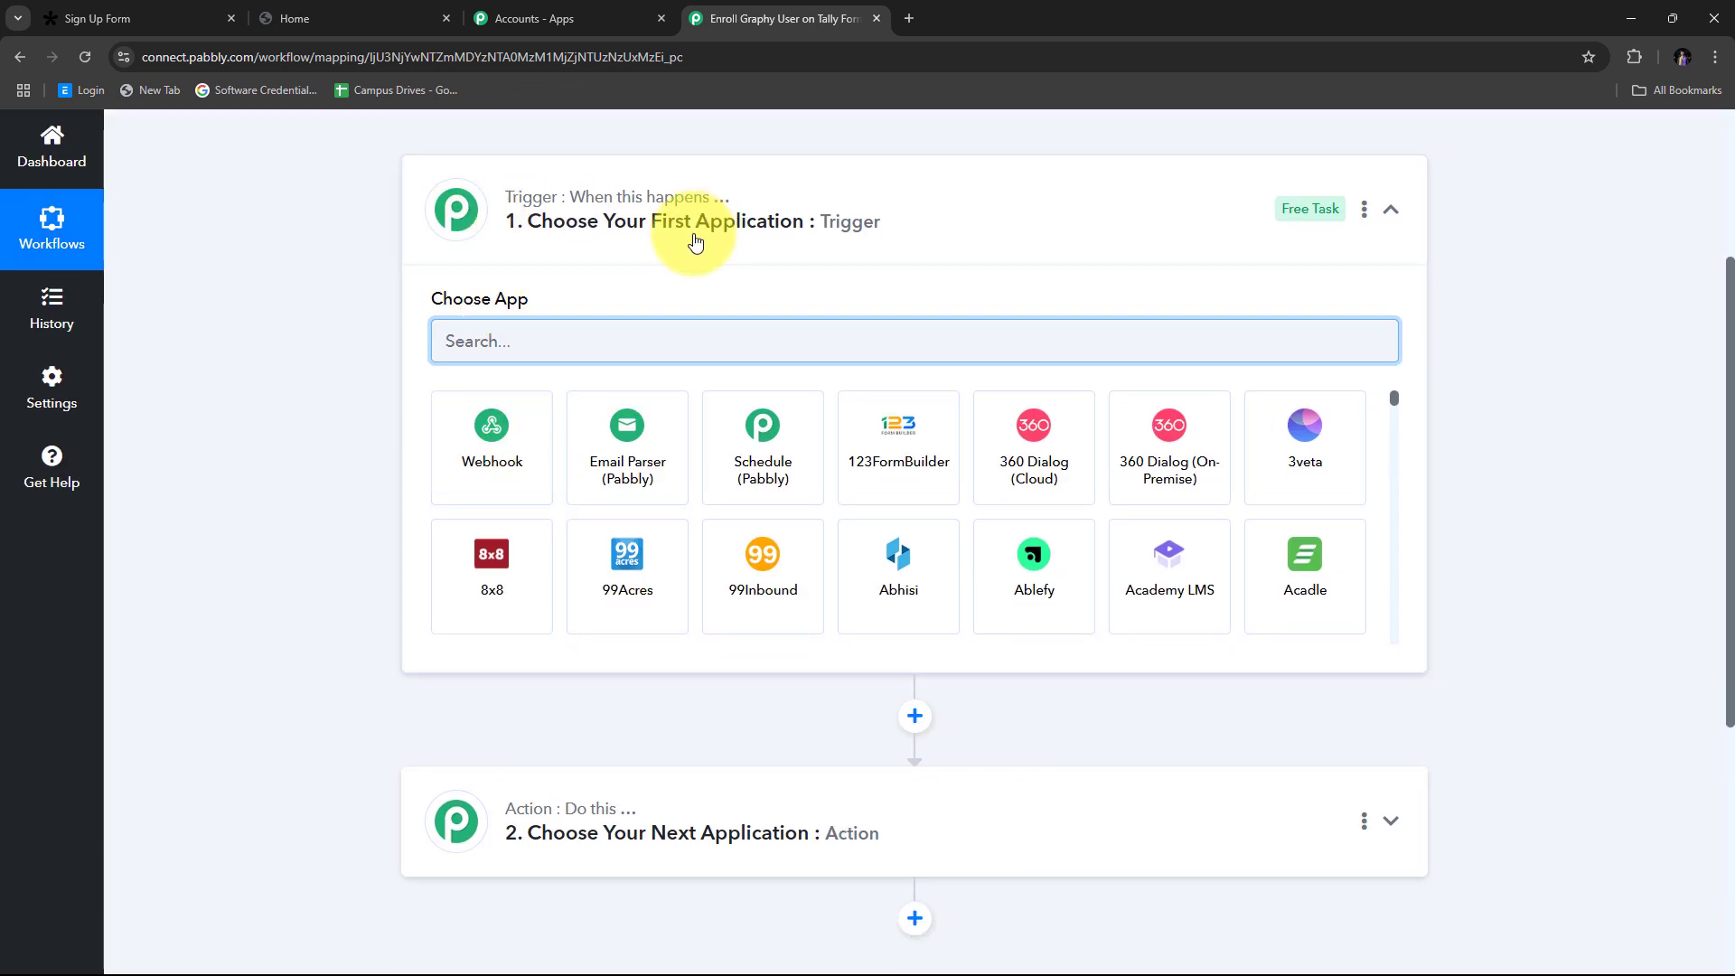
scroll(924, 513, down, 2)
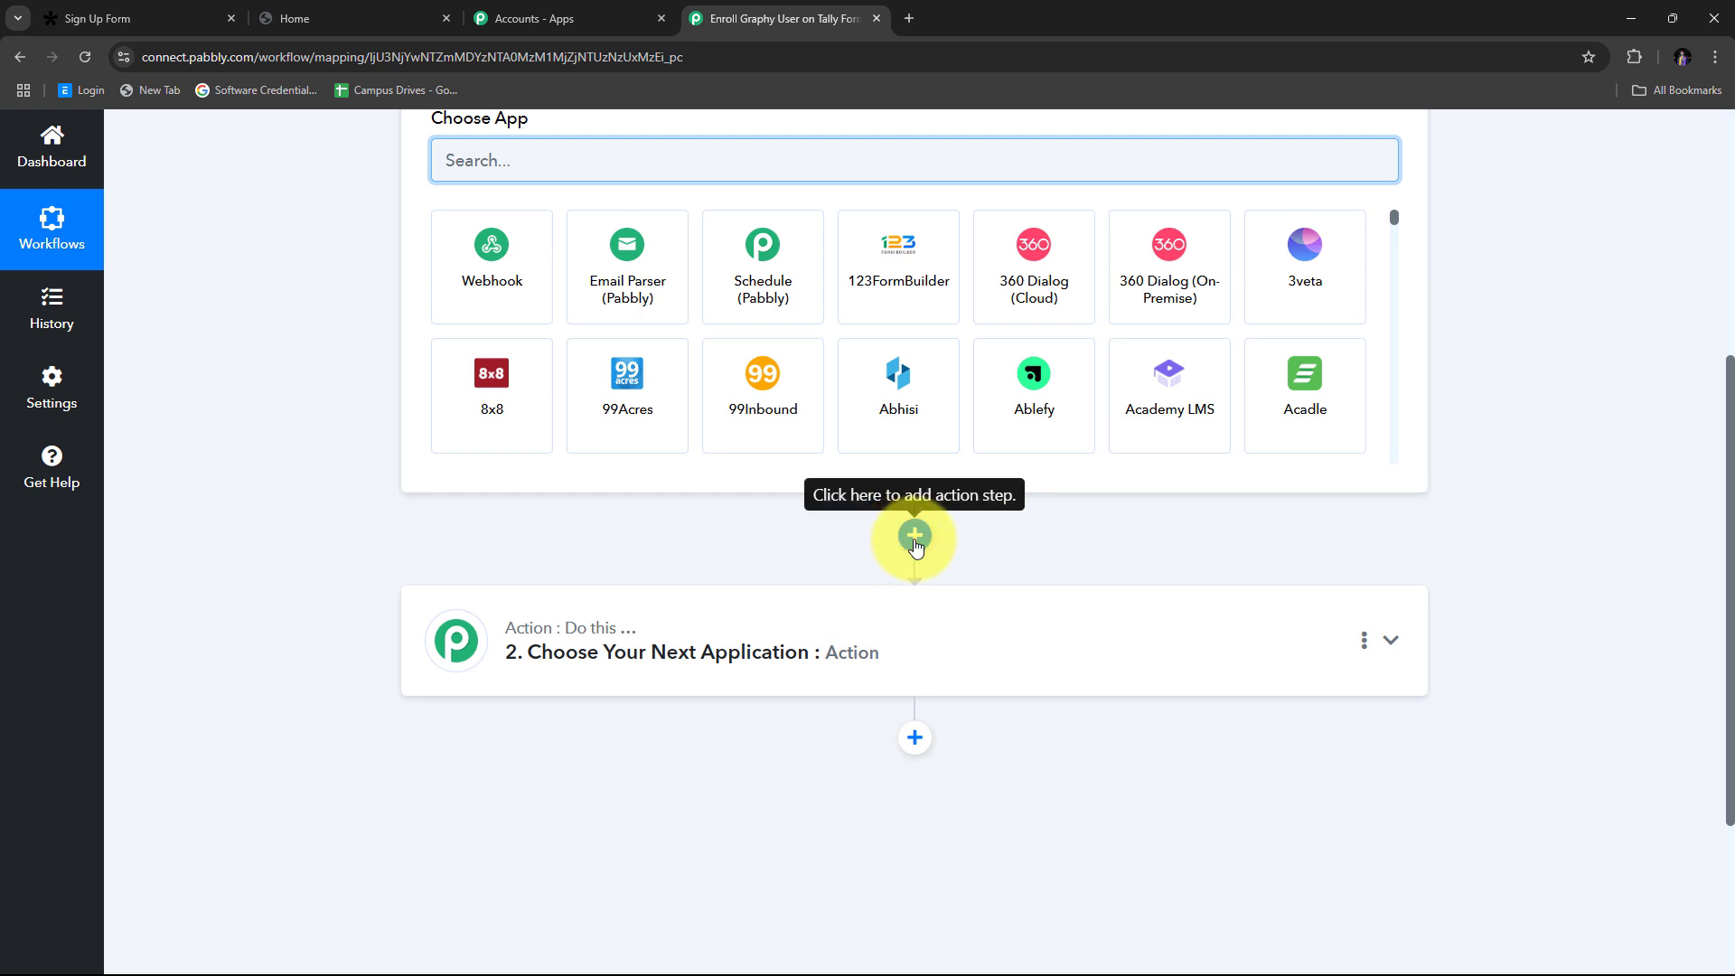
scroll(904, 741, up, 2)
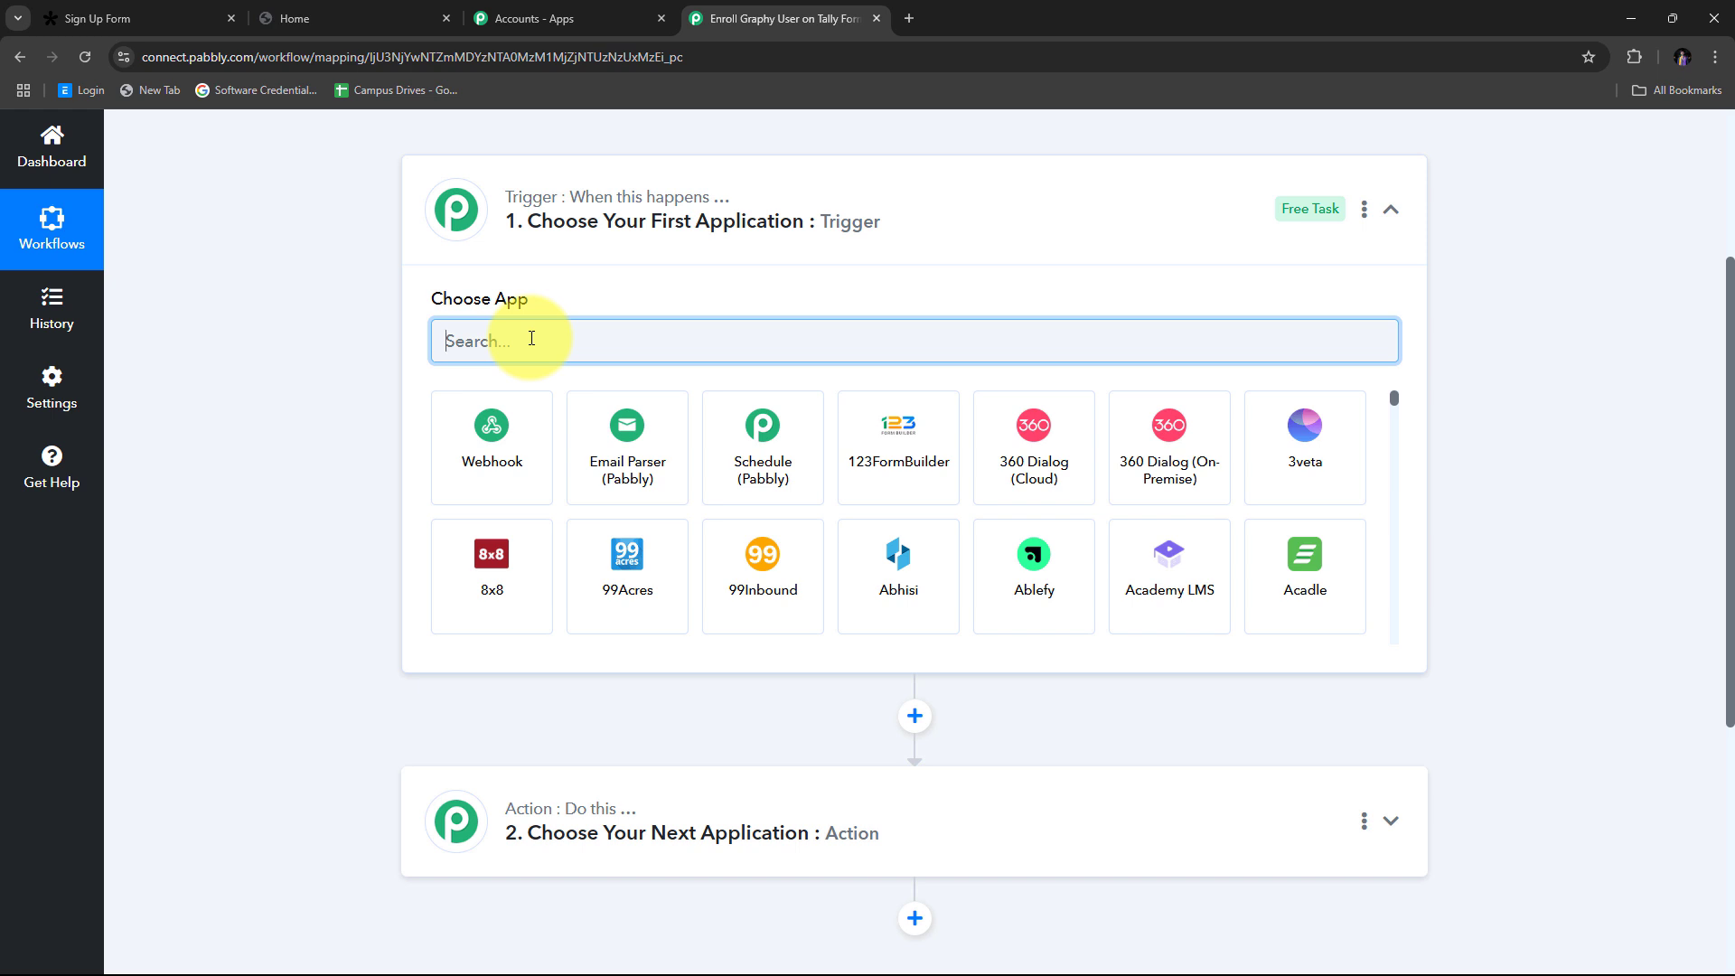
Step: Set the trigger app to Tally with the New Response event
text(Ta)
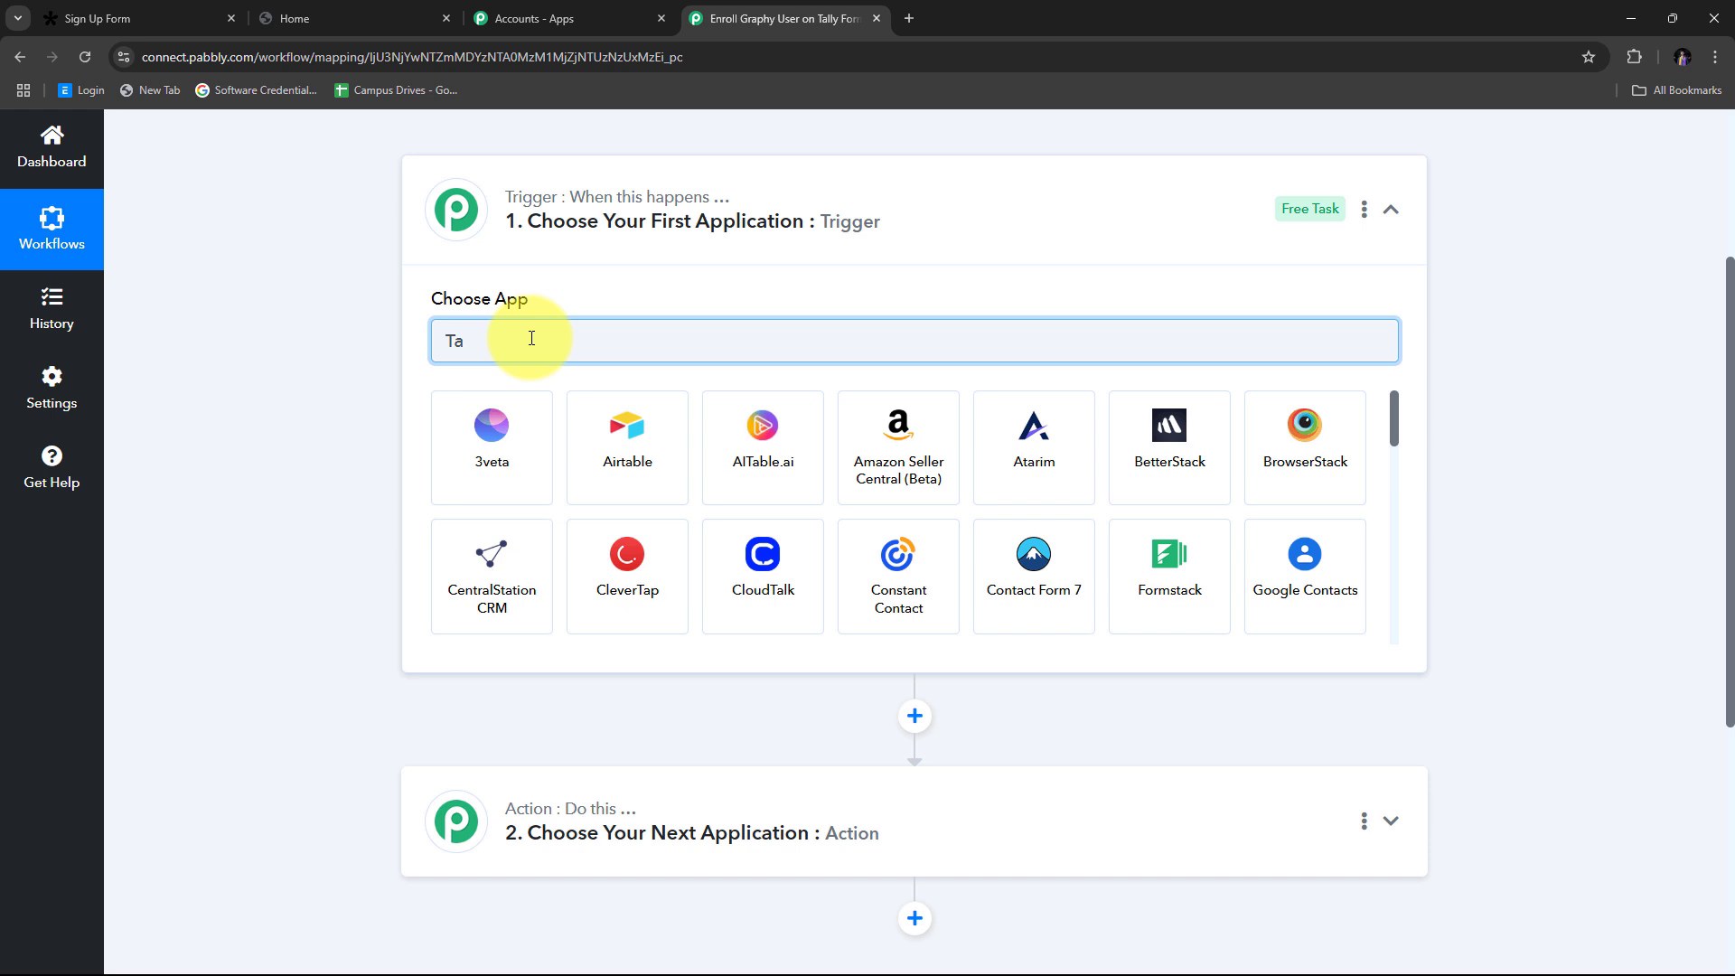
text(lly)
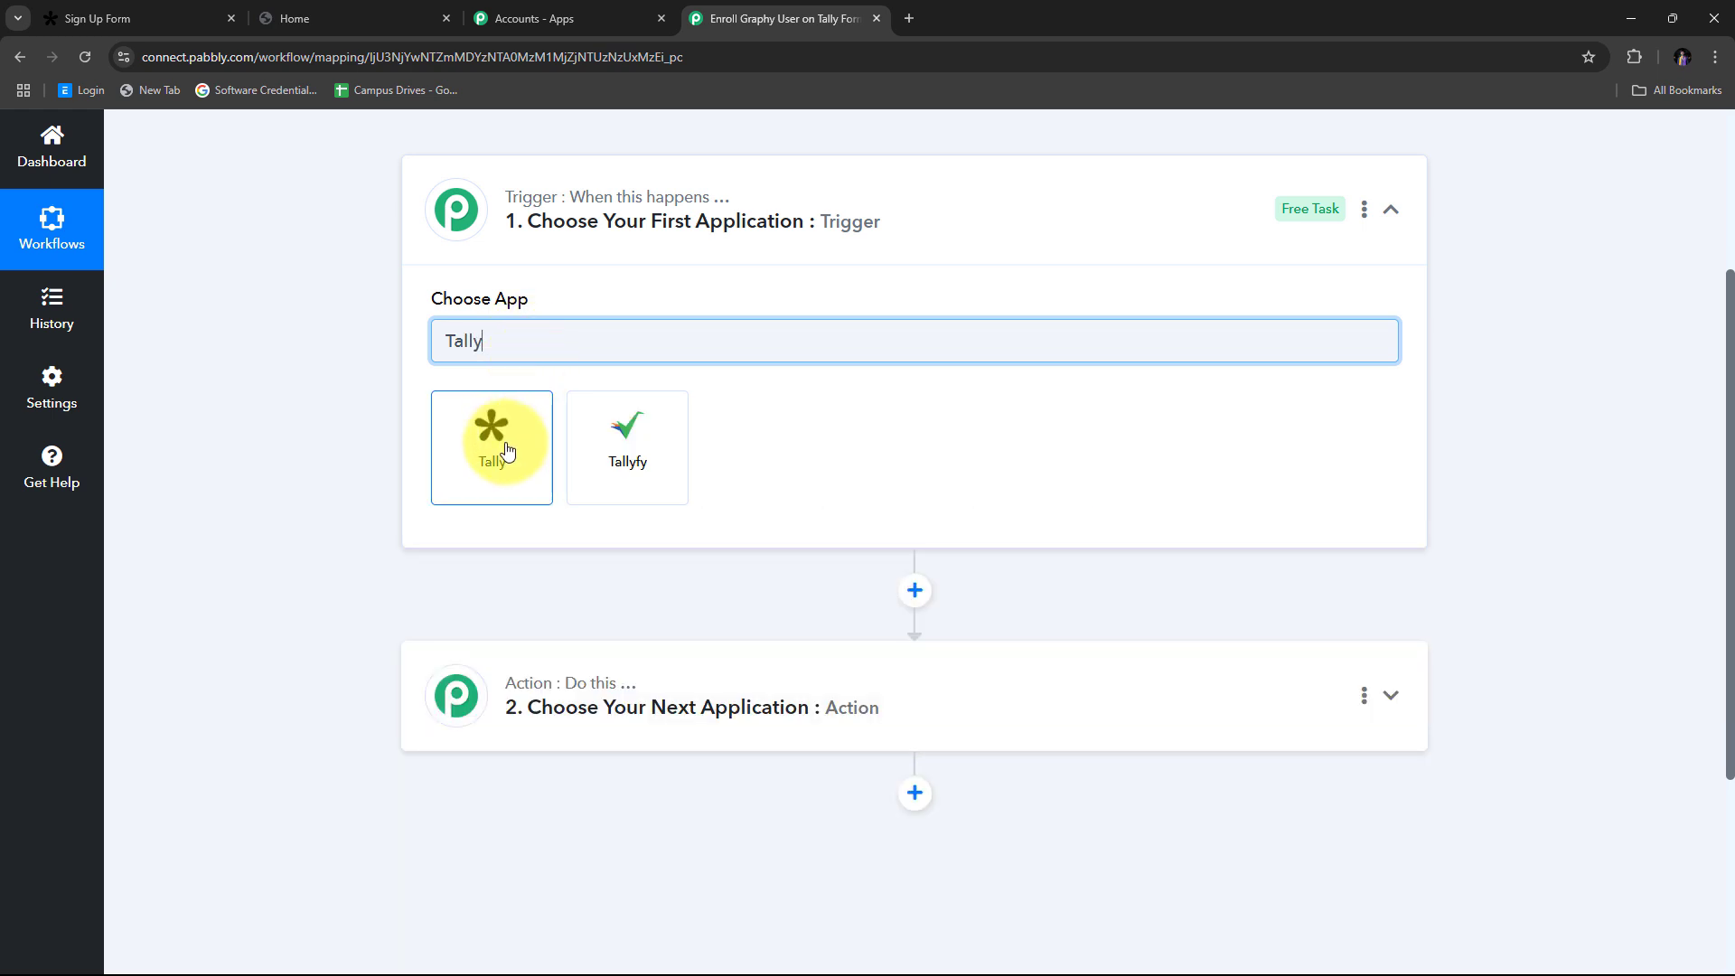
click(507, 449)
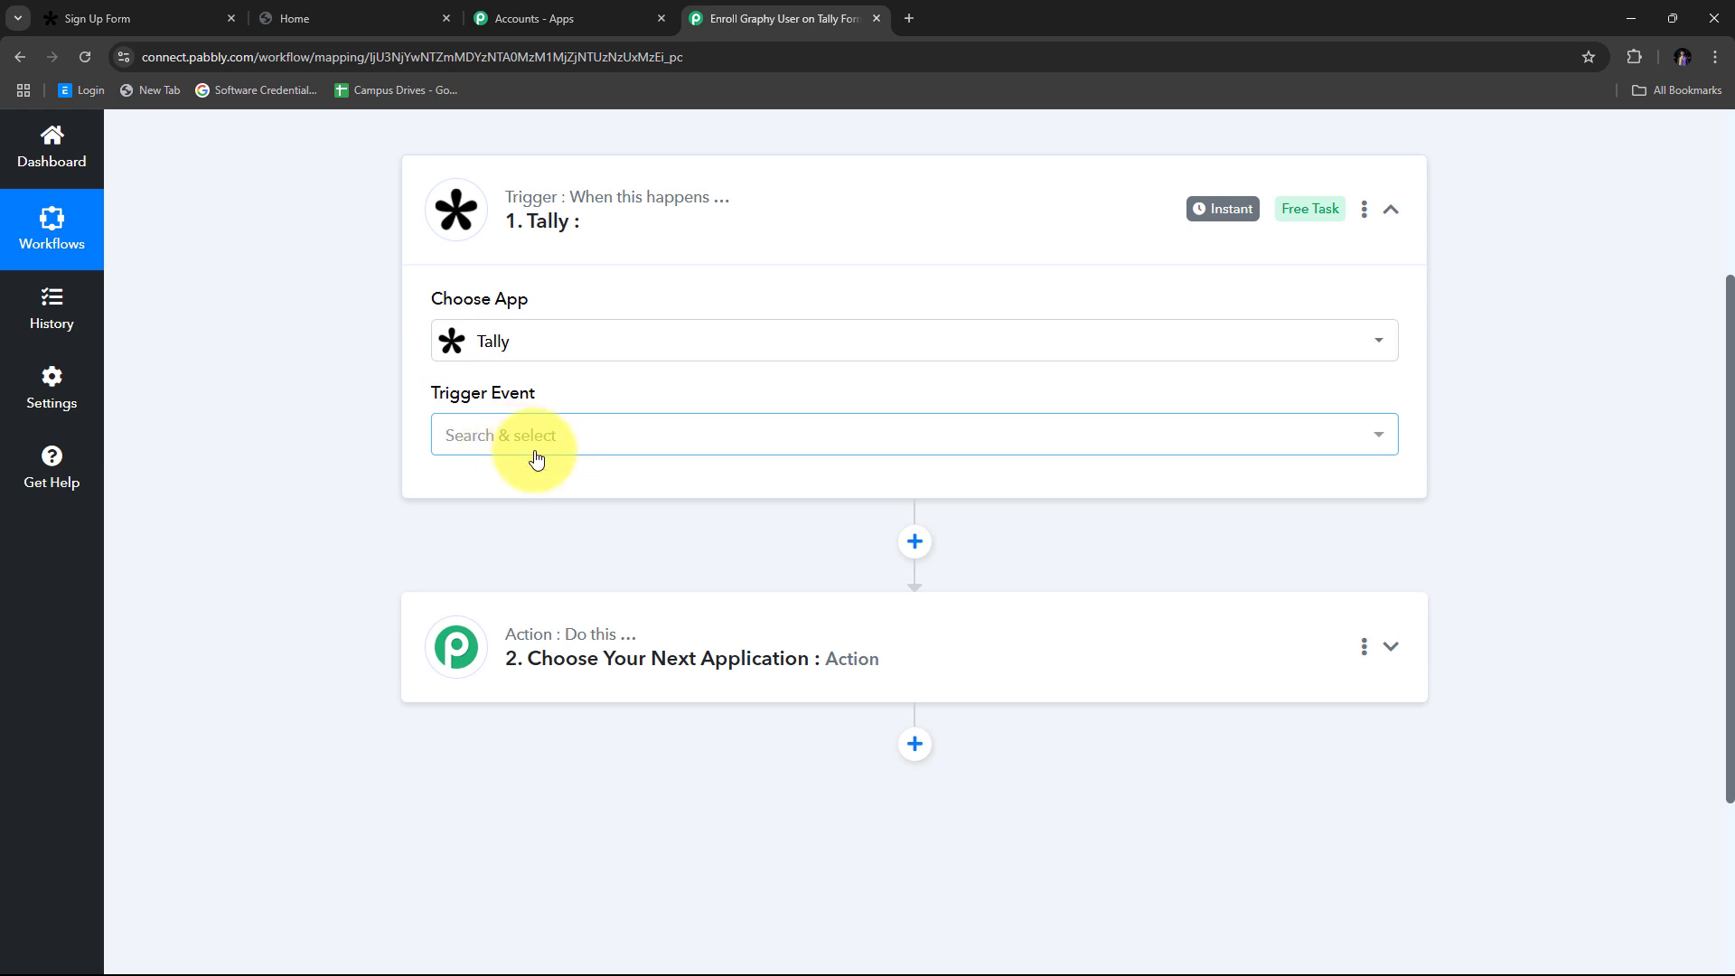
click(573, 443)
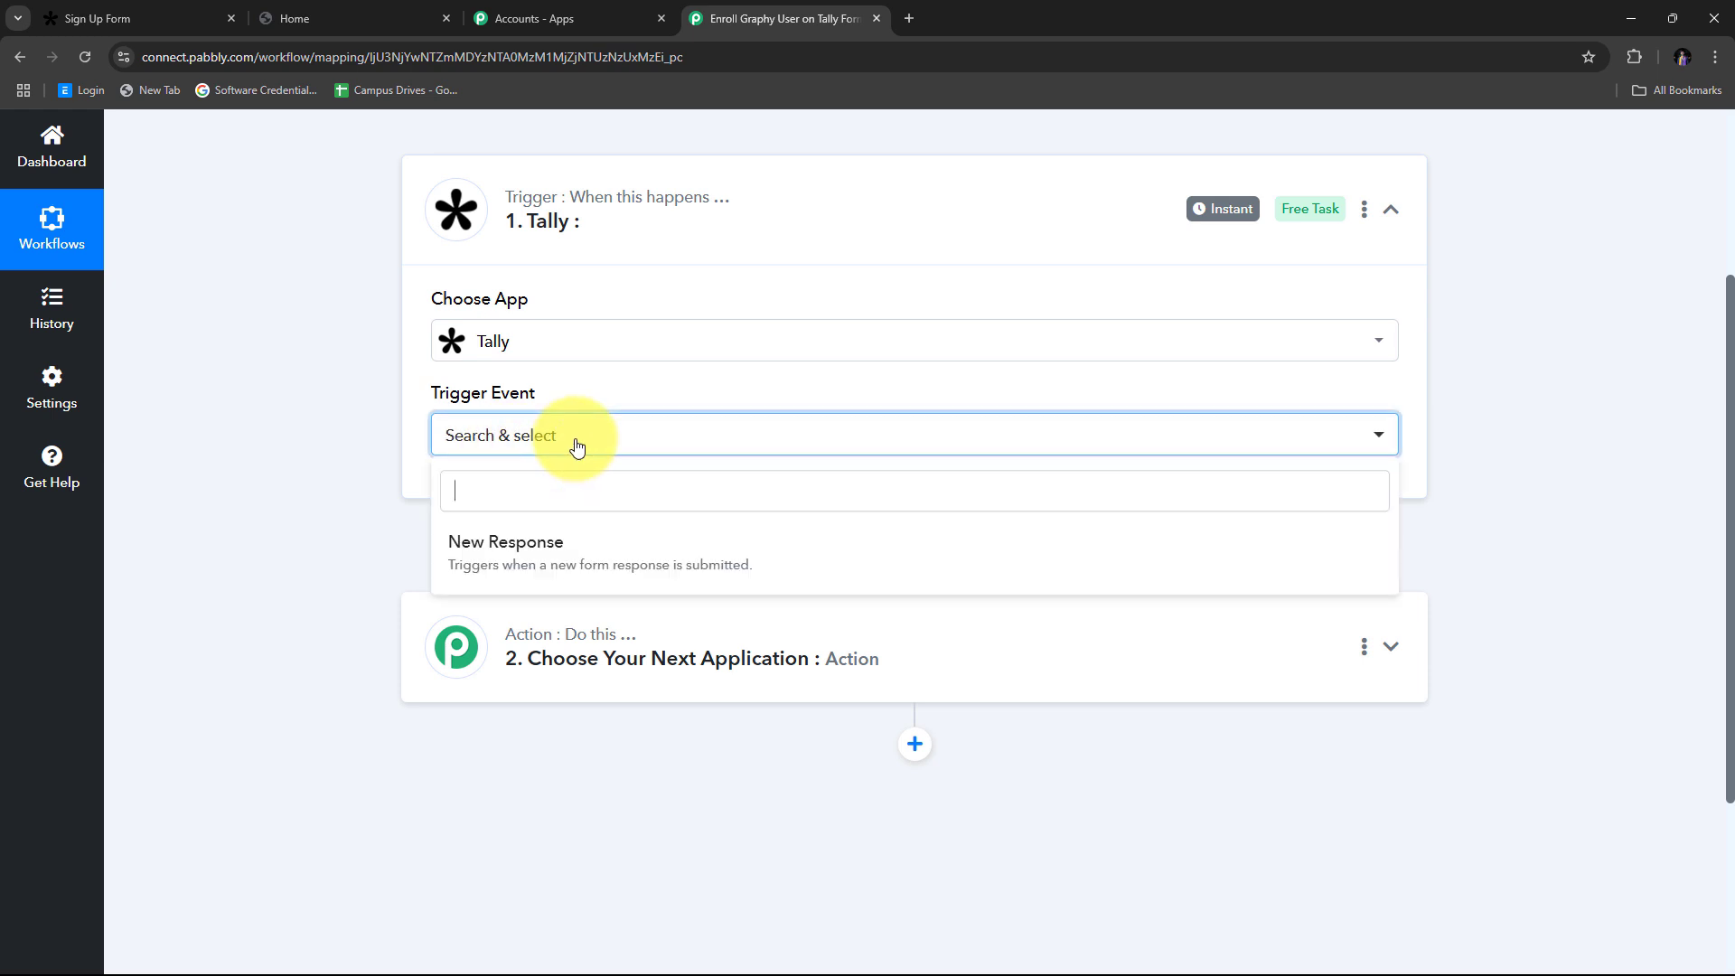
click(502, 547)
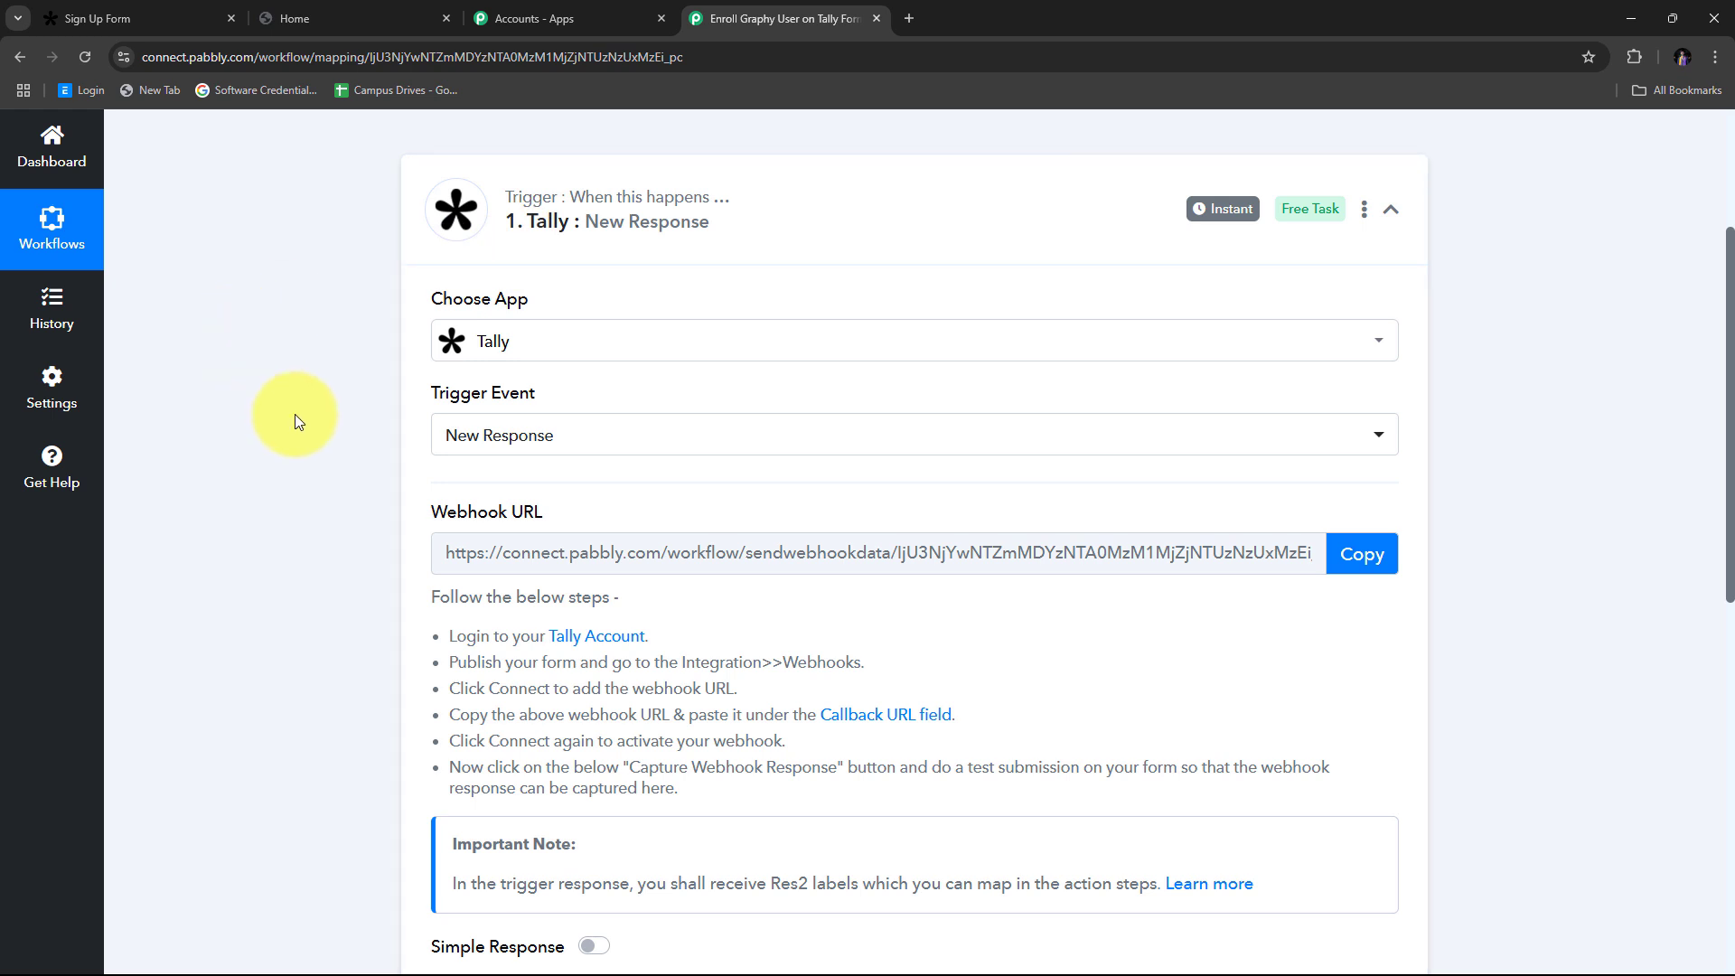
Step: Copy the Tally trigger's webhook URL and leave it awaiting a webhook response
scroll(294, 422, down, 1)
drag(418, 421, 667, 426)
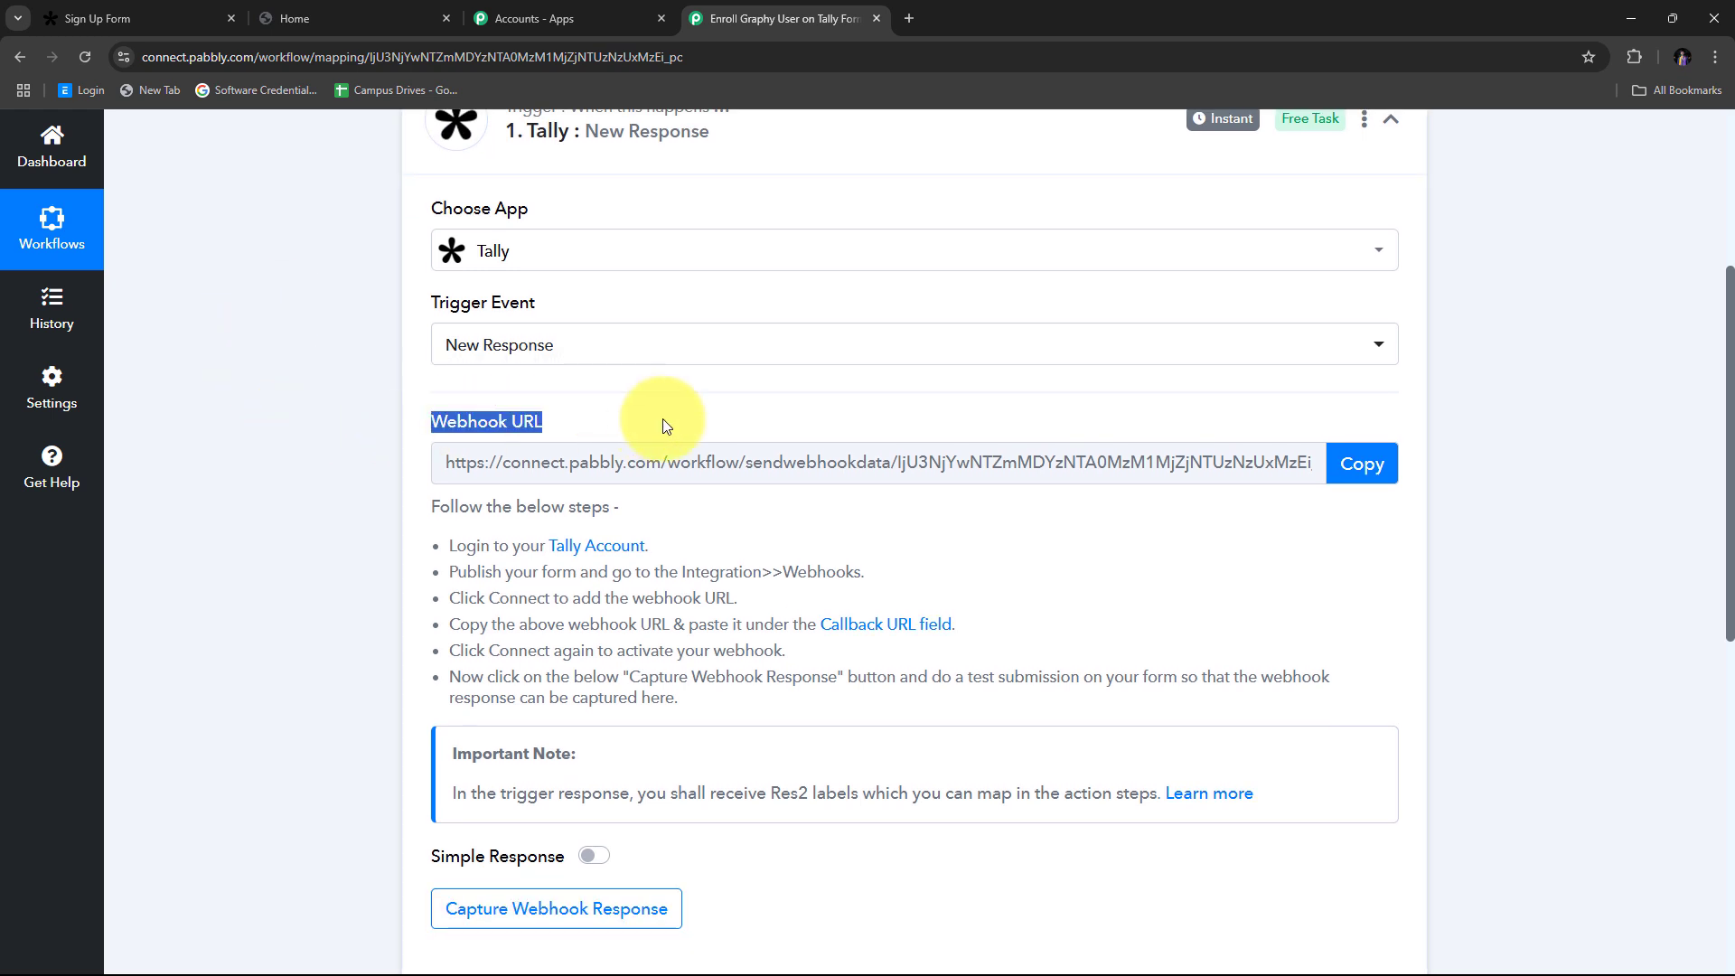
scroll(561, 534, up, 1)
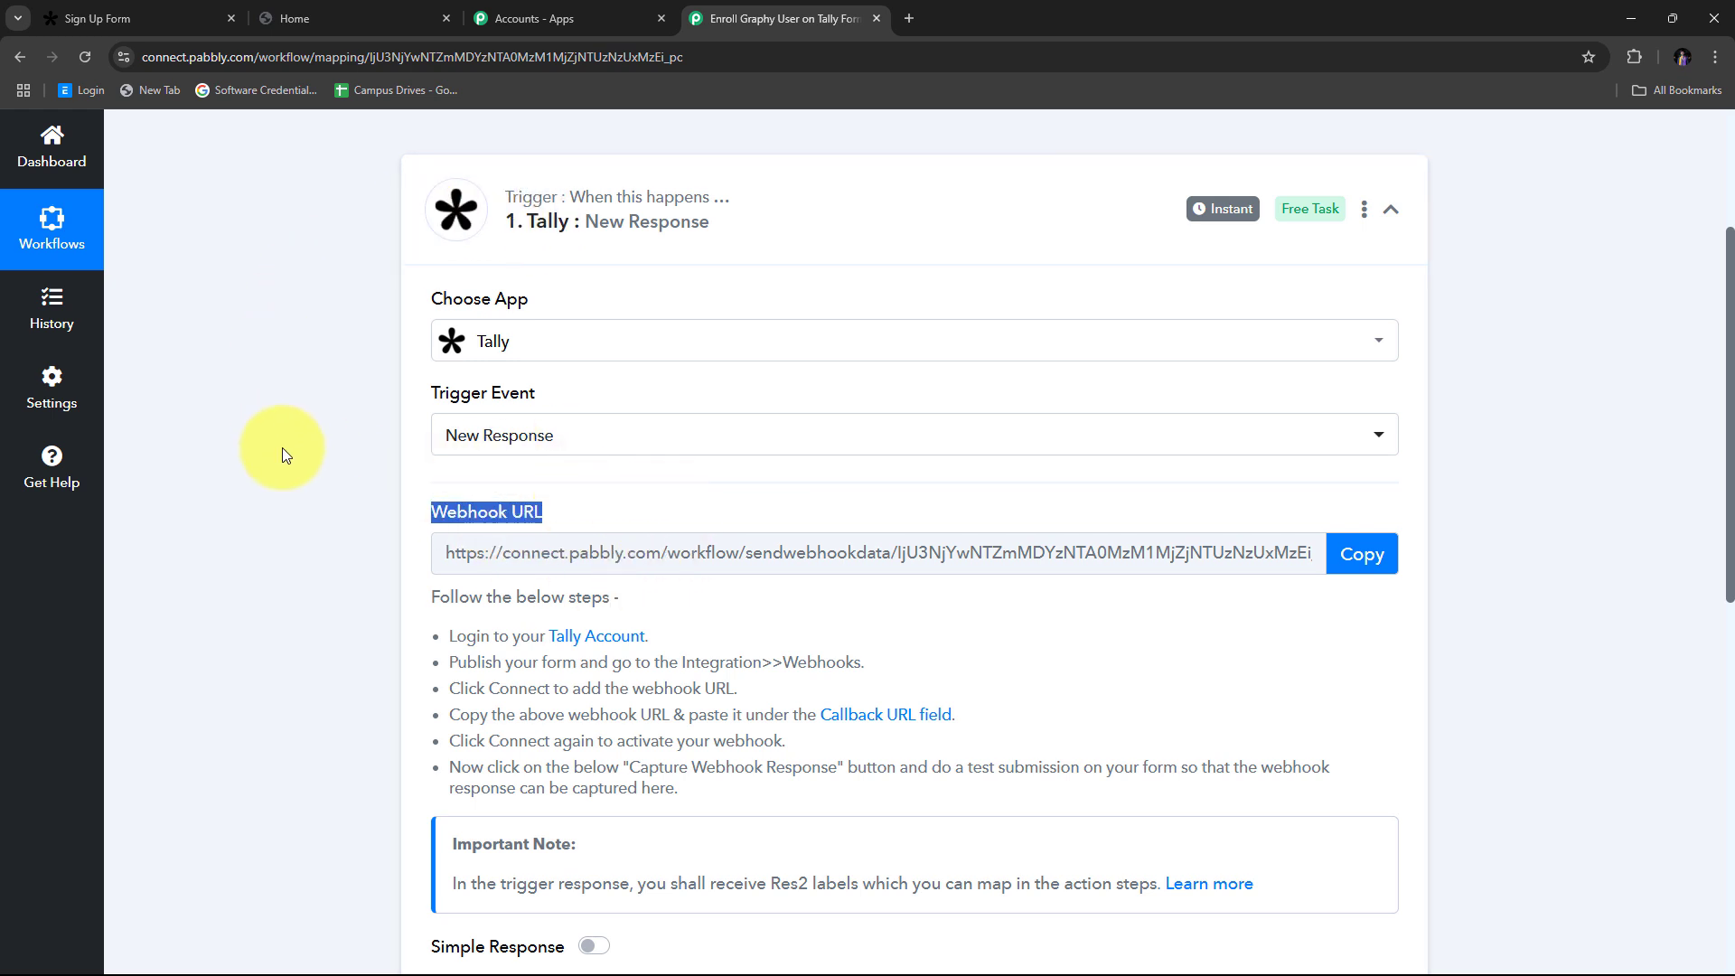
scroll(282, 448, down, 2)
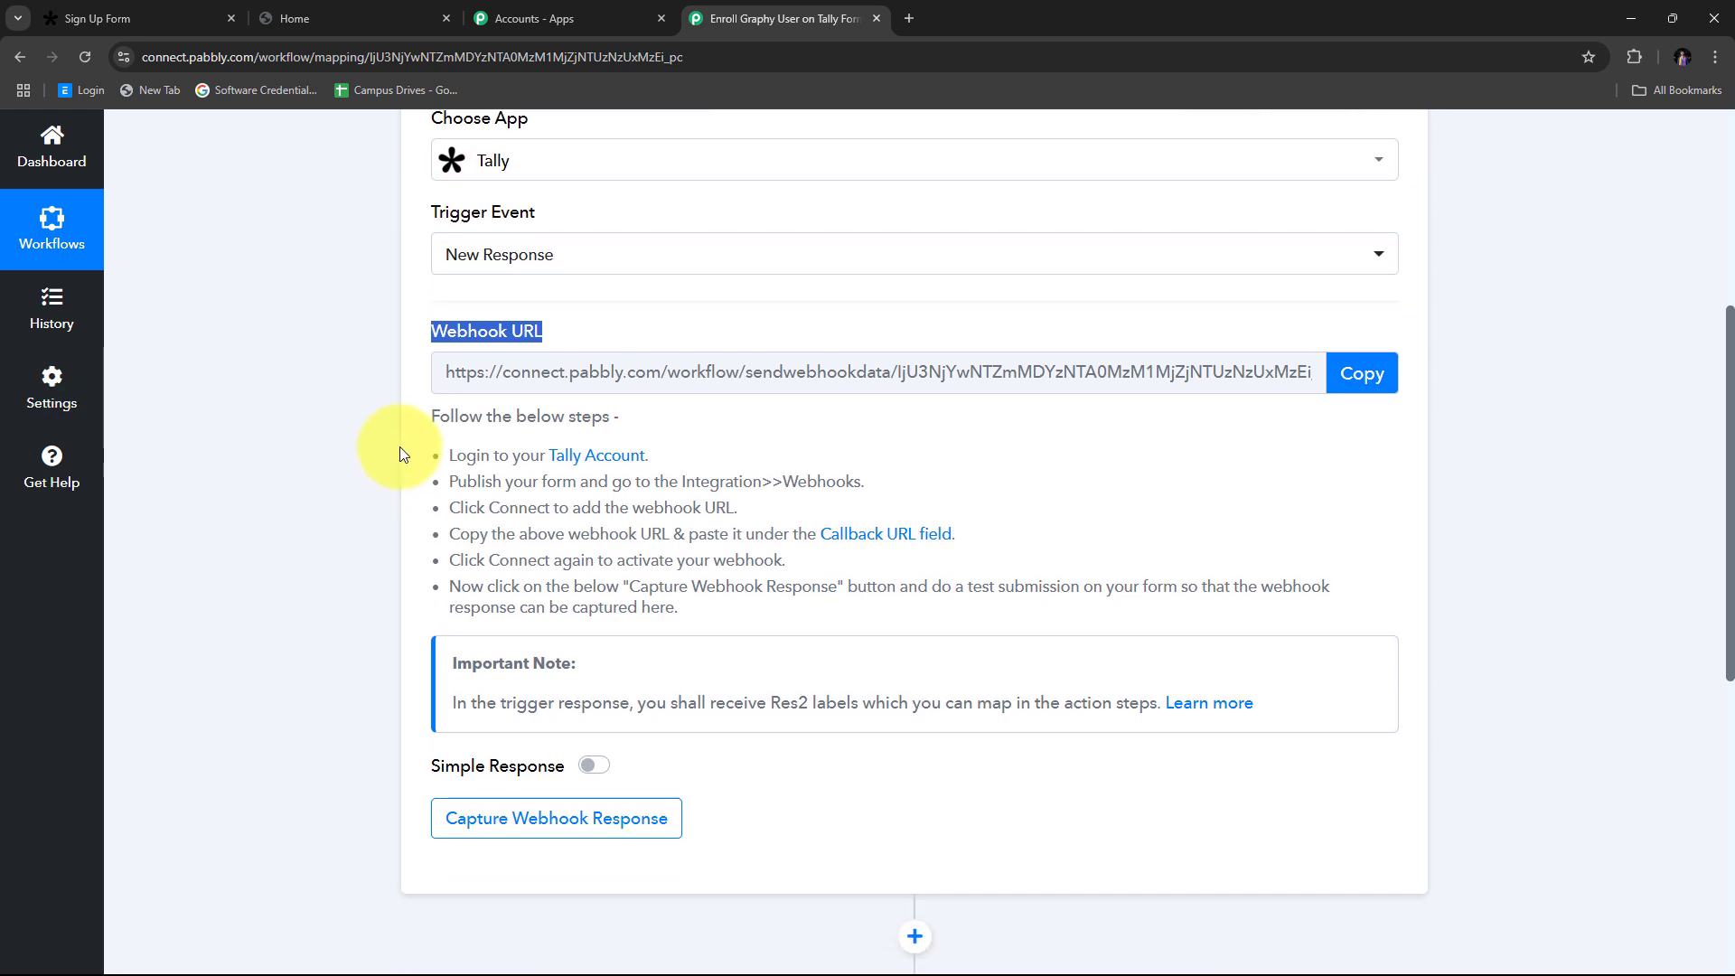
drag(400, 447, 1076, 624)
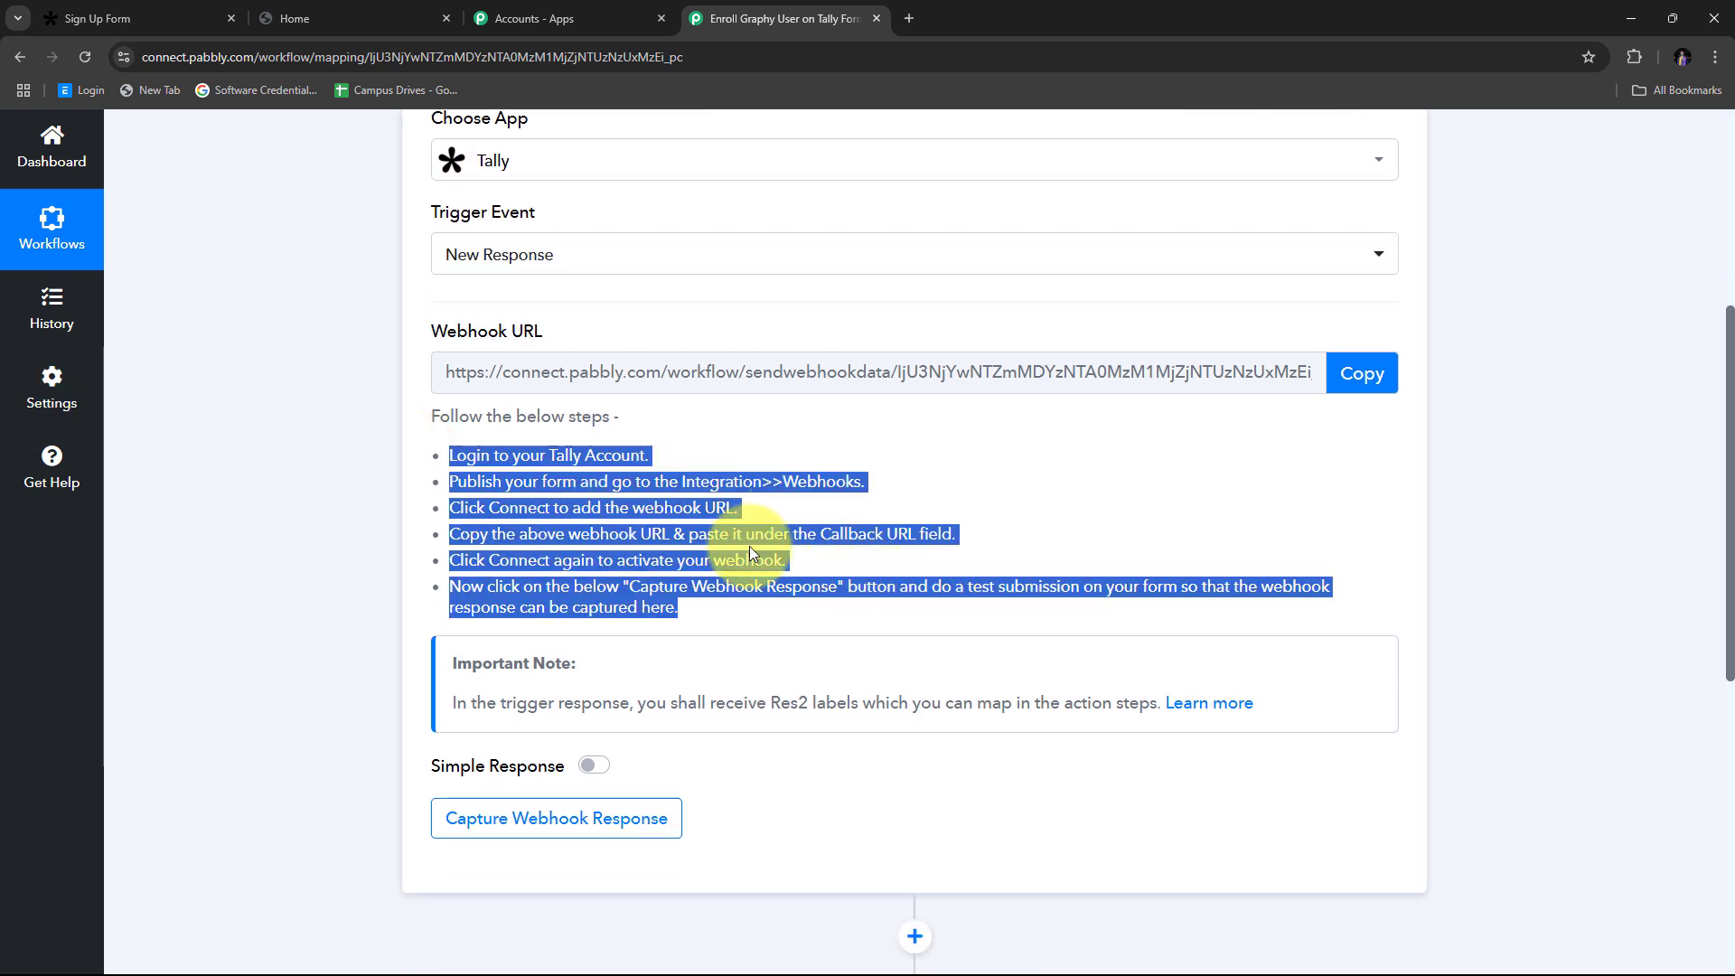
scroll(417, 394, up, 1)
click(1366, 375)
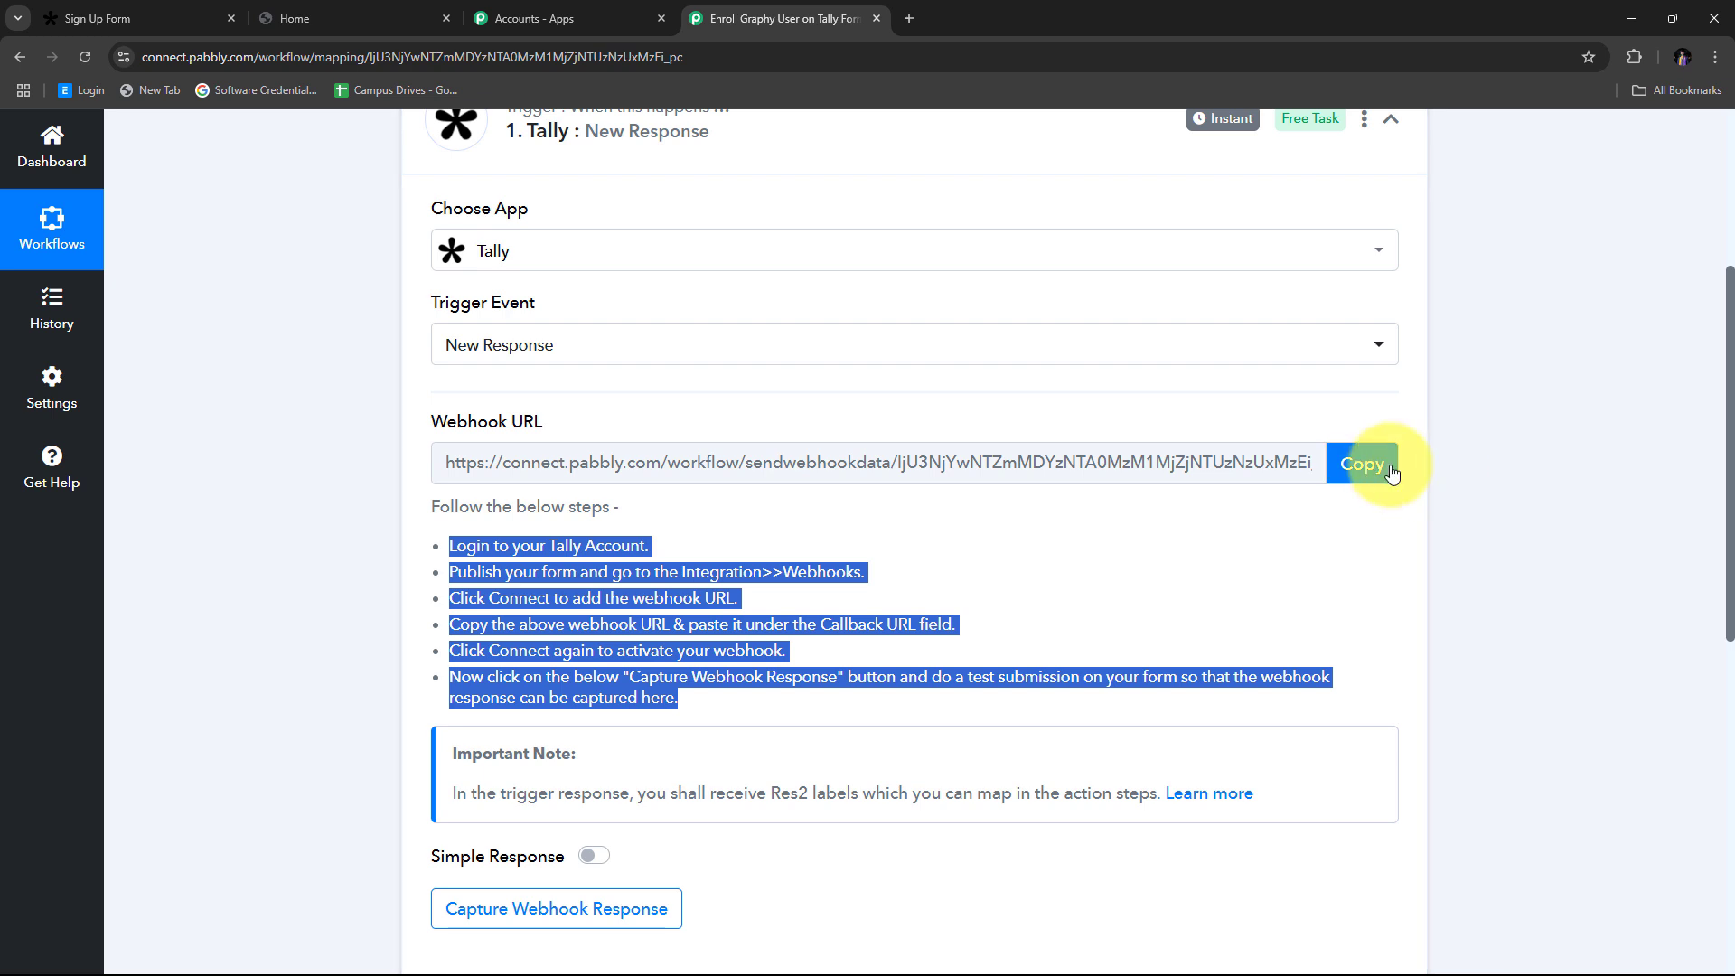
click(1367, 465)
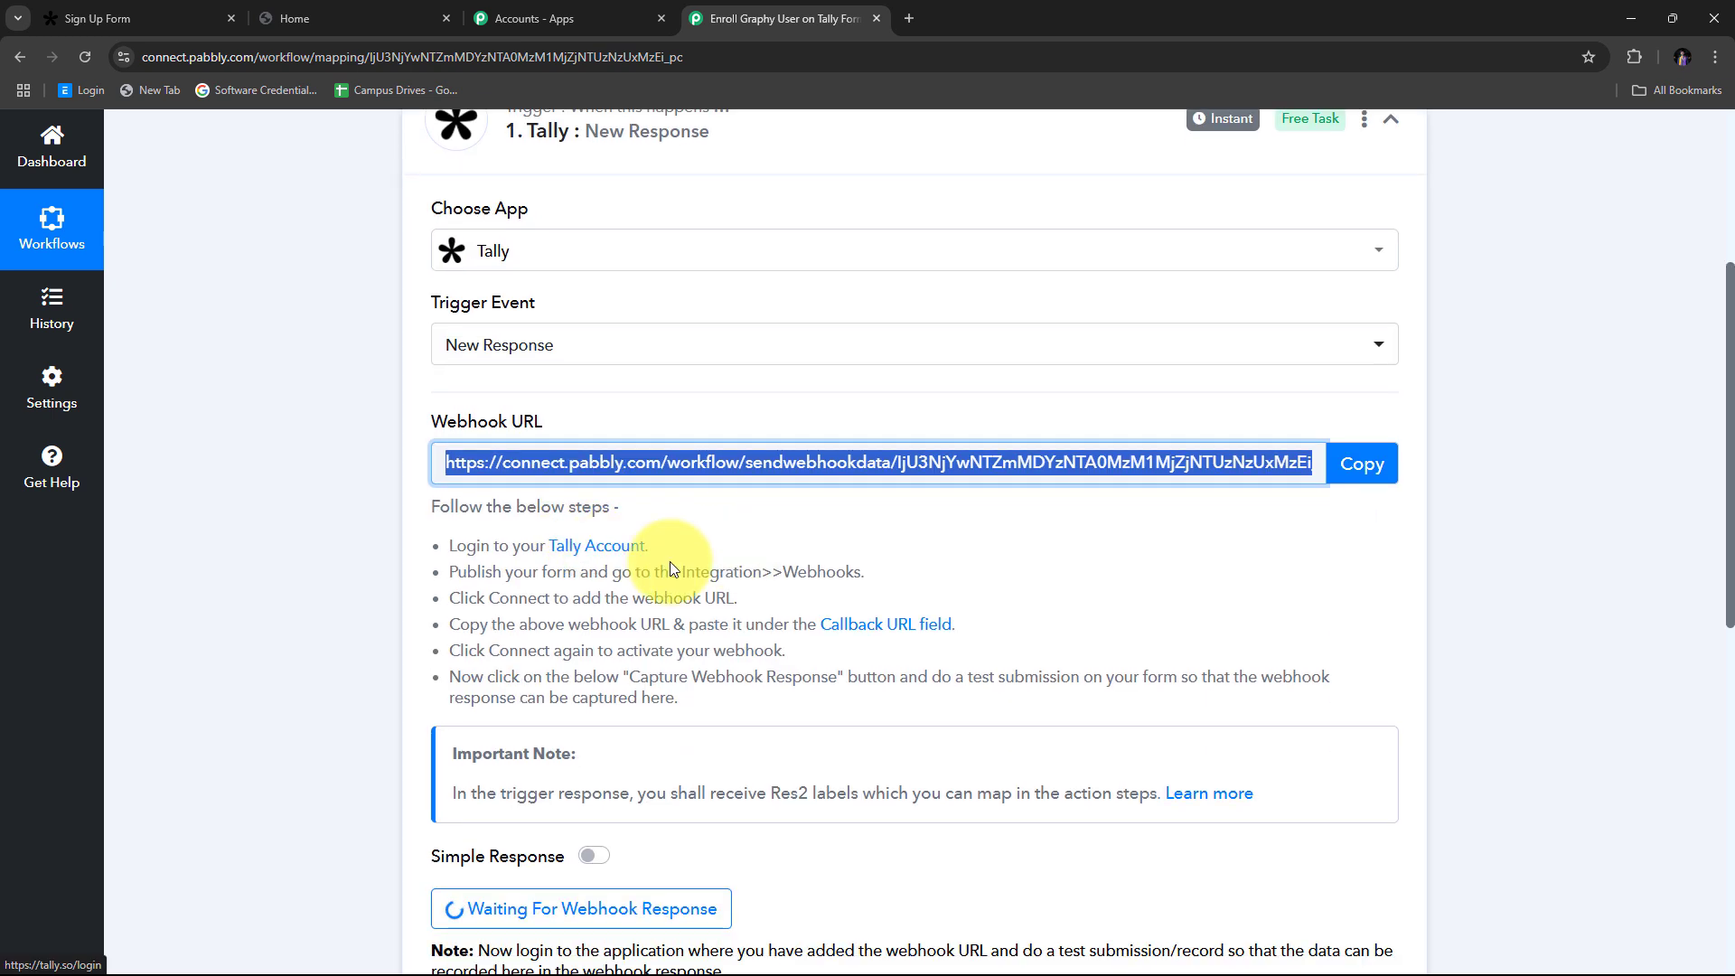
scroll(654, 556, down, 2)
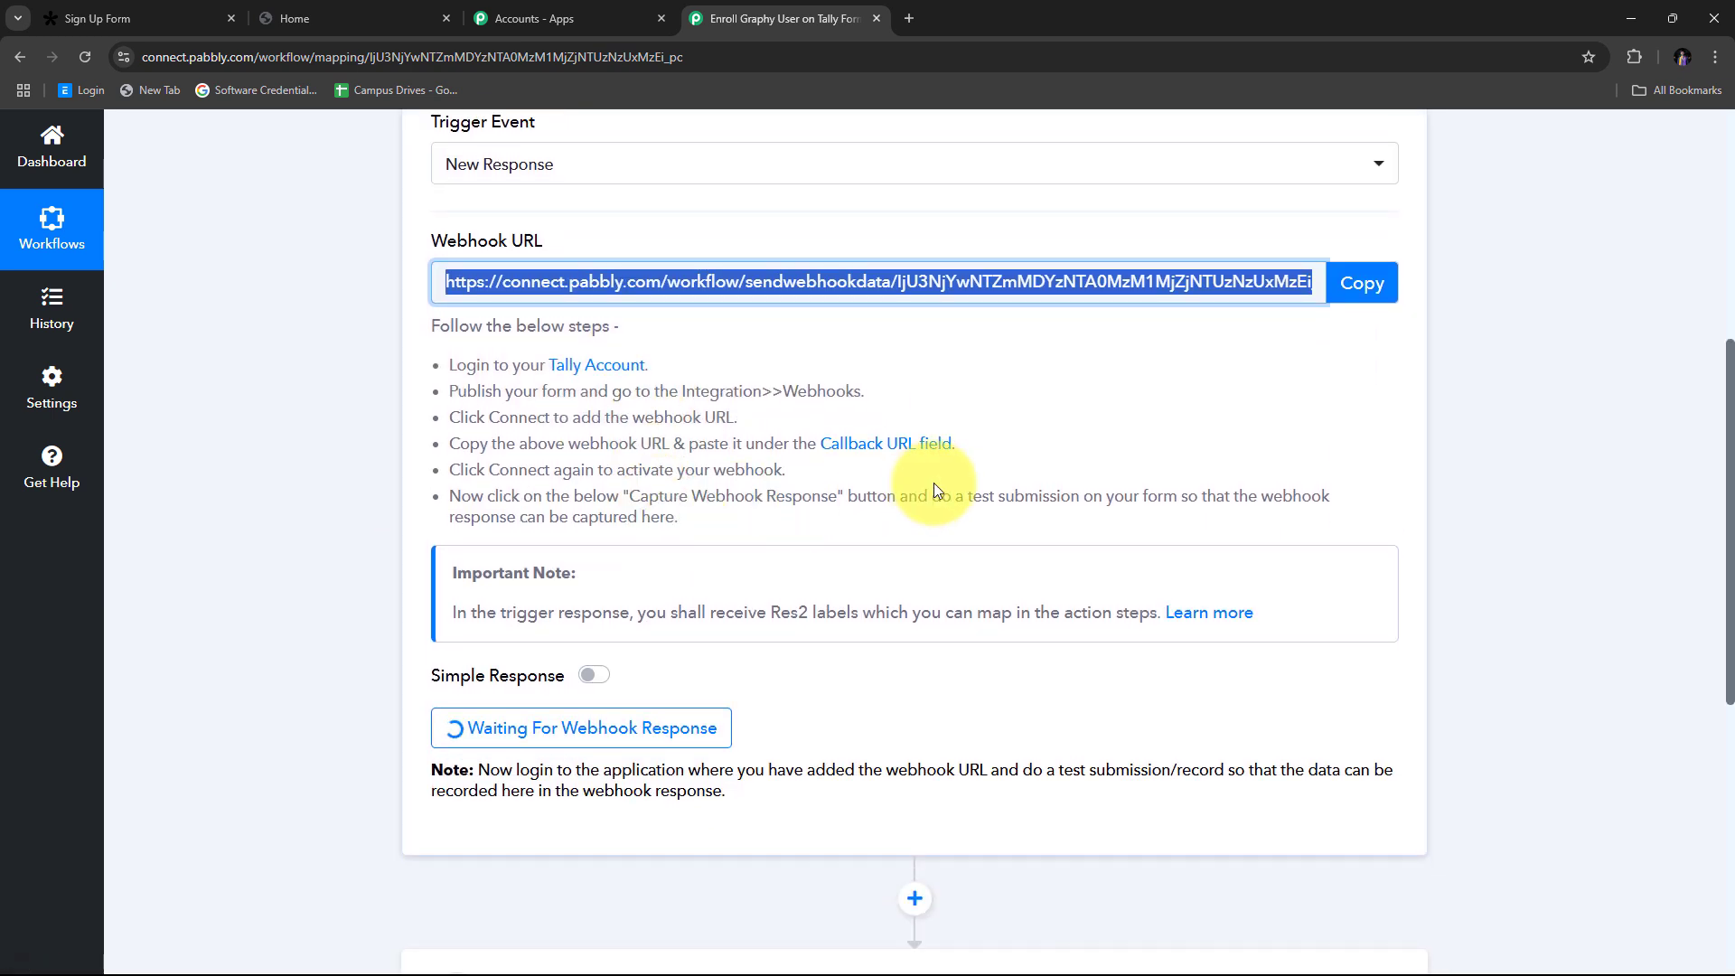
Step: Go to the Tally Sign Up Form's Integrations and find the Webhooks option
click(145, 18)
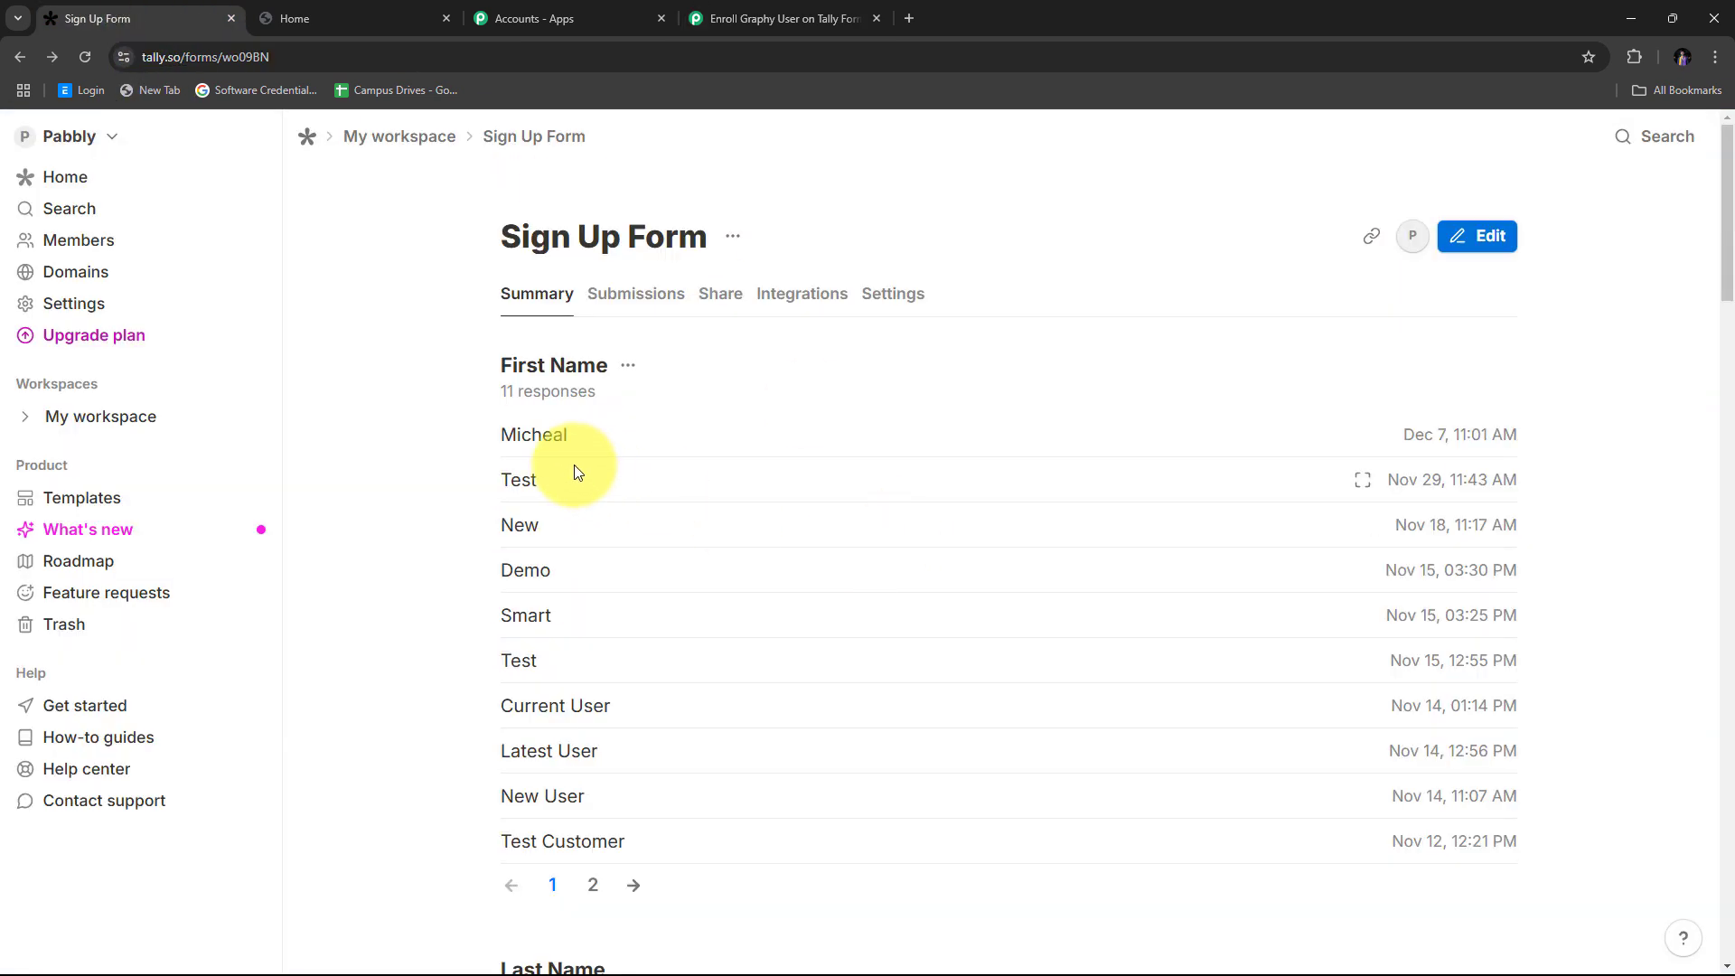
scroll(561, 458, down, 4)
scroll(600, 453, up, 4)
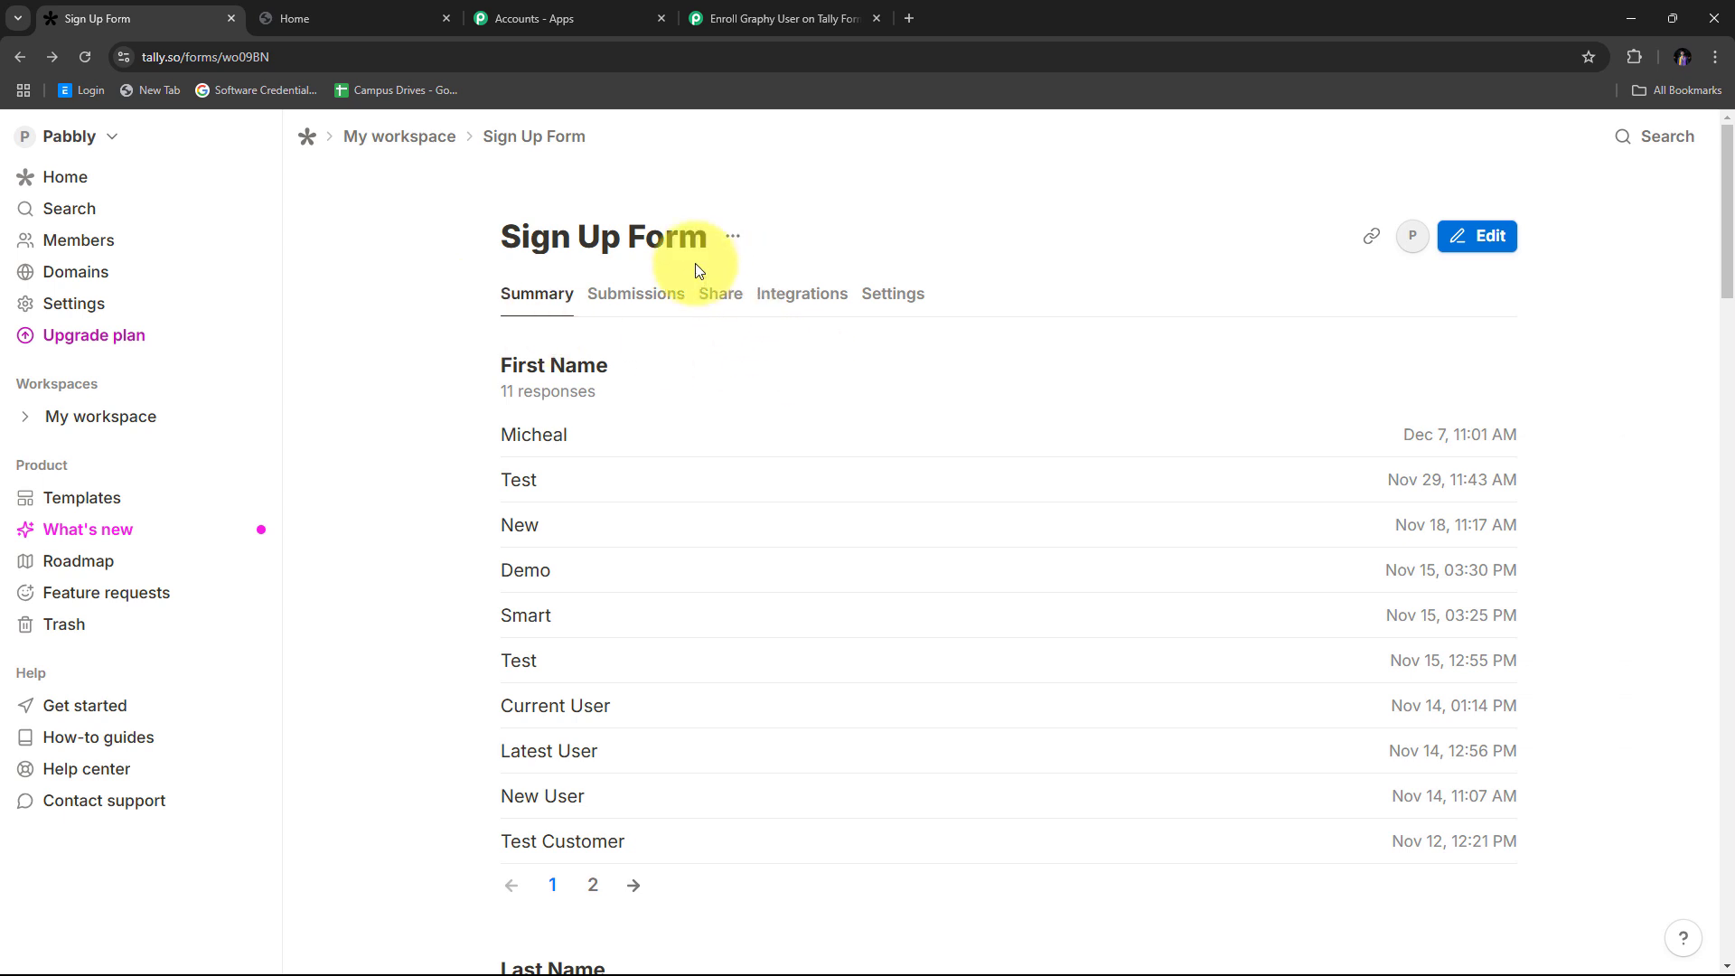
click(806, 308)
scroll(473, 554, down, 1)
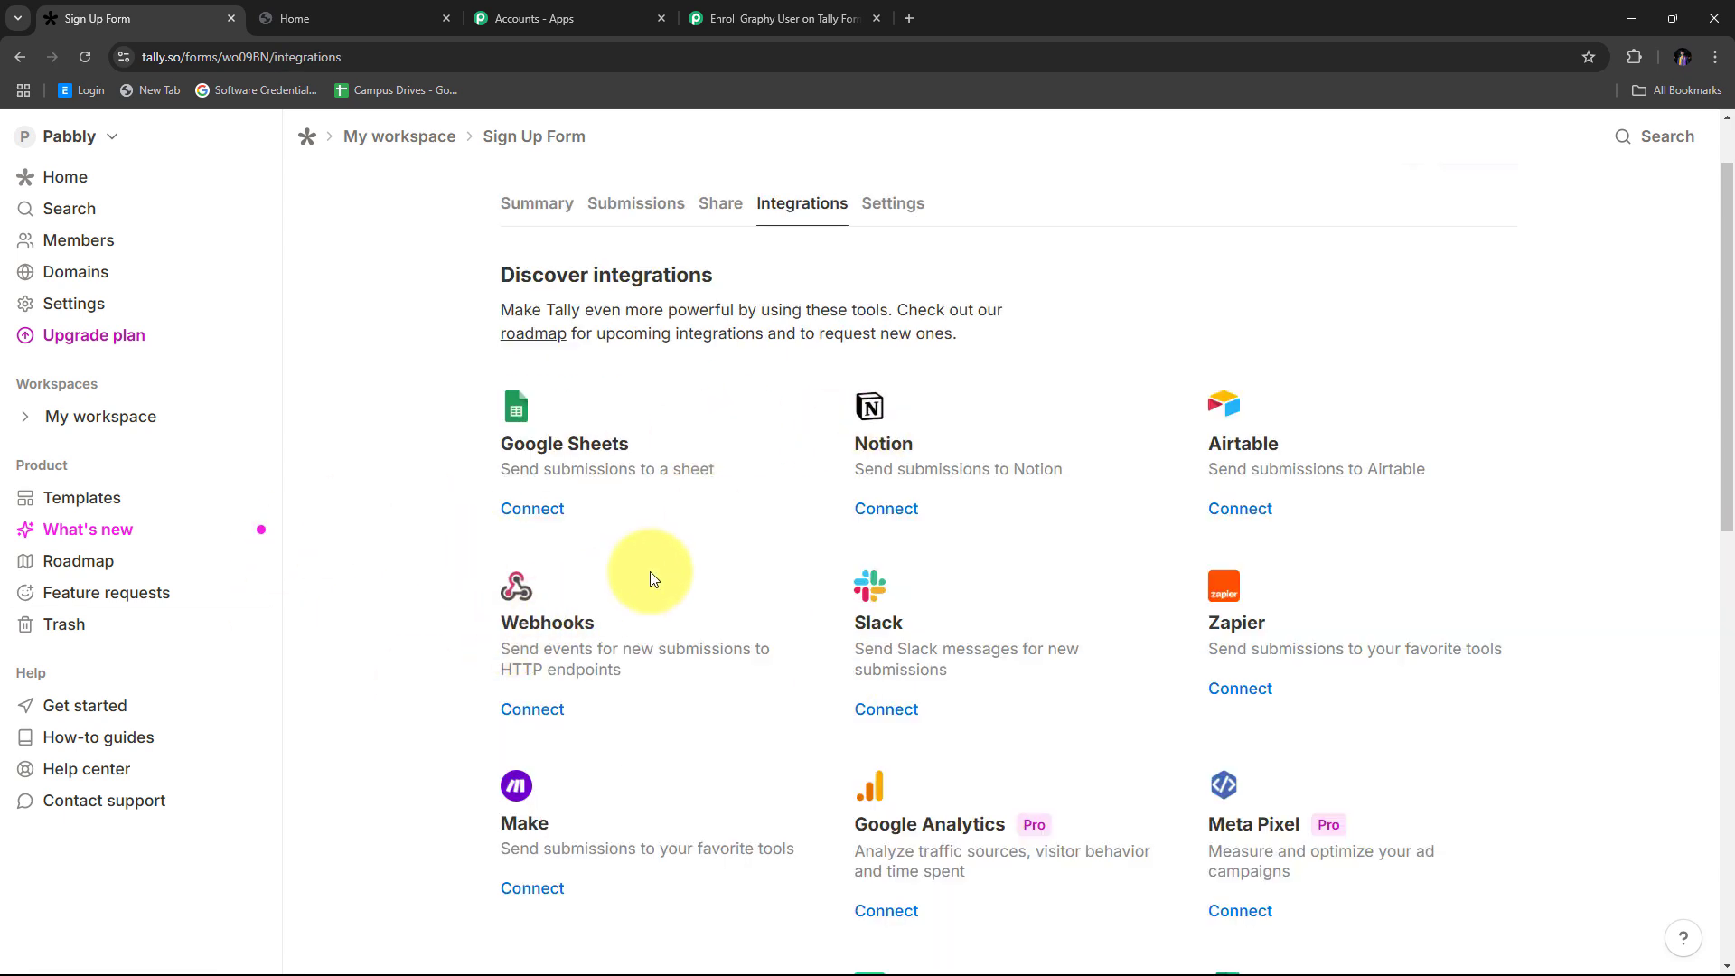
scroll(646, 568, down, 1)
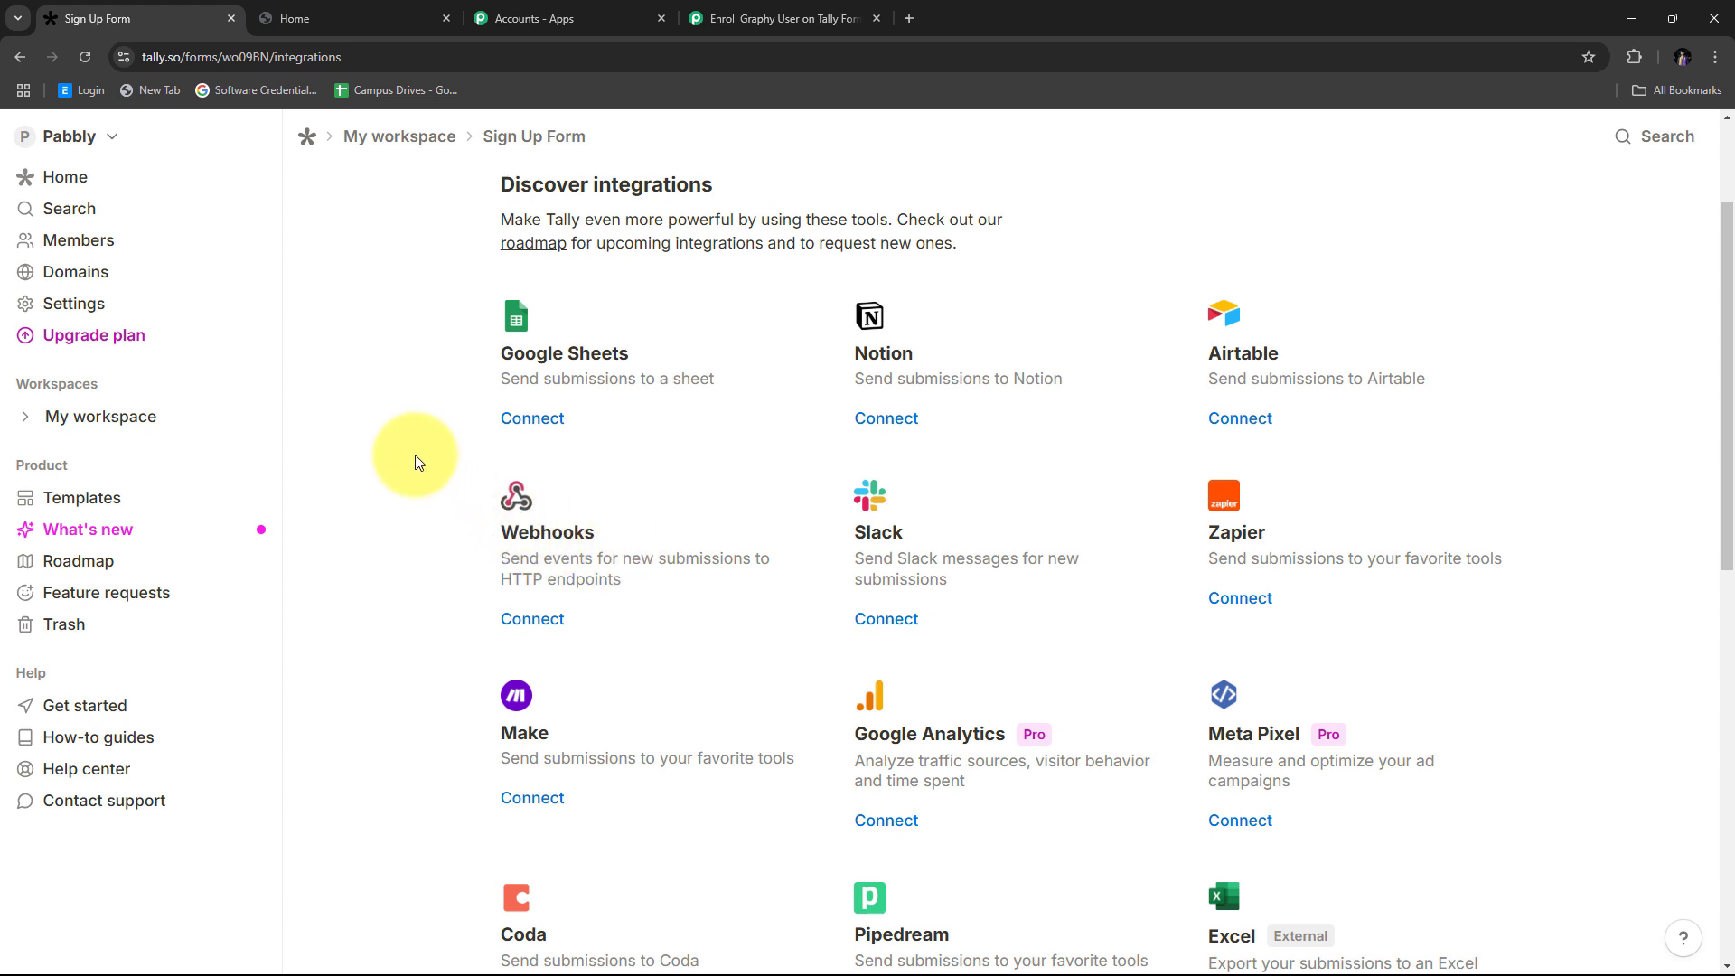
scroll(740, 473, down, 1)
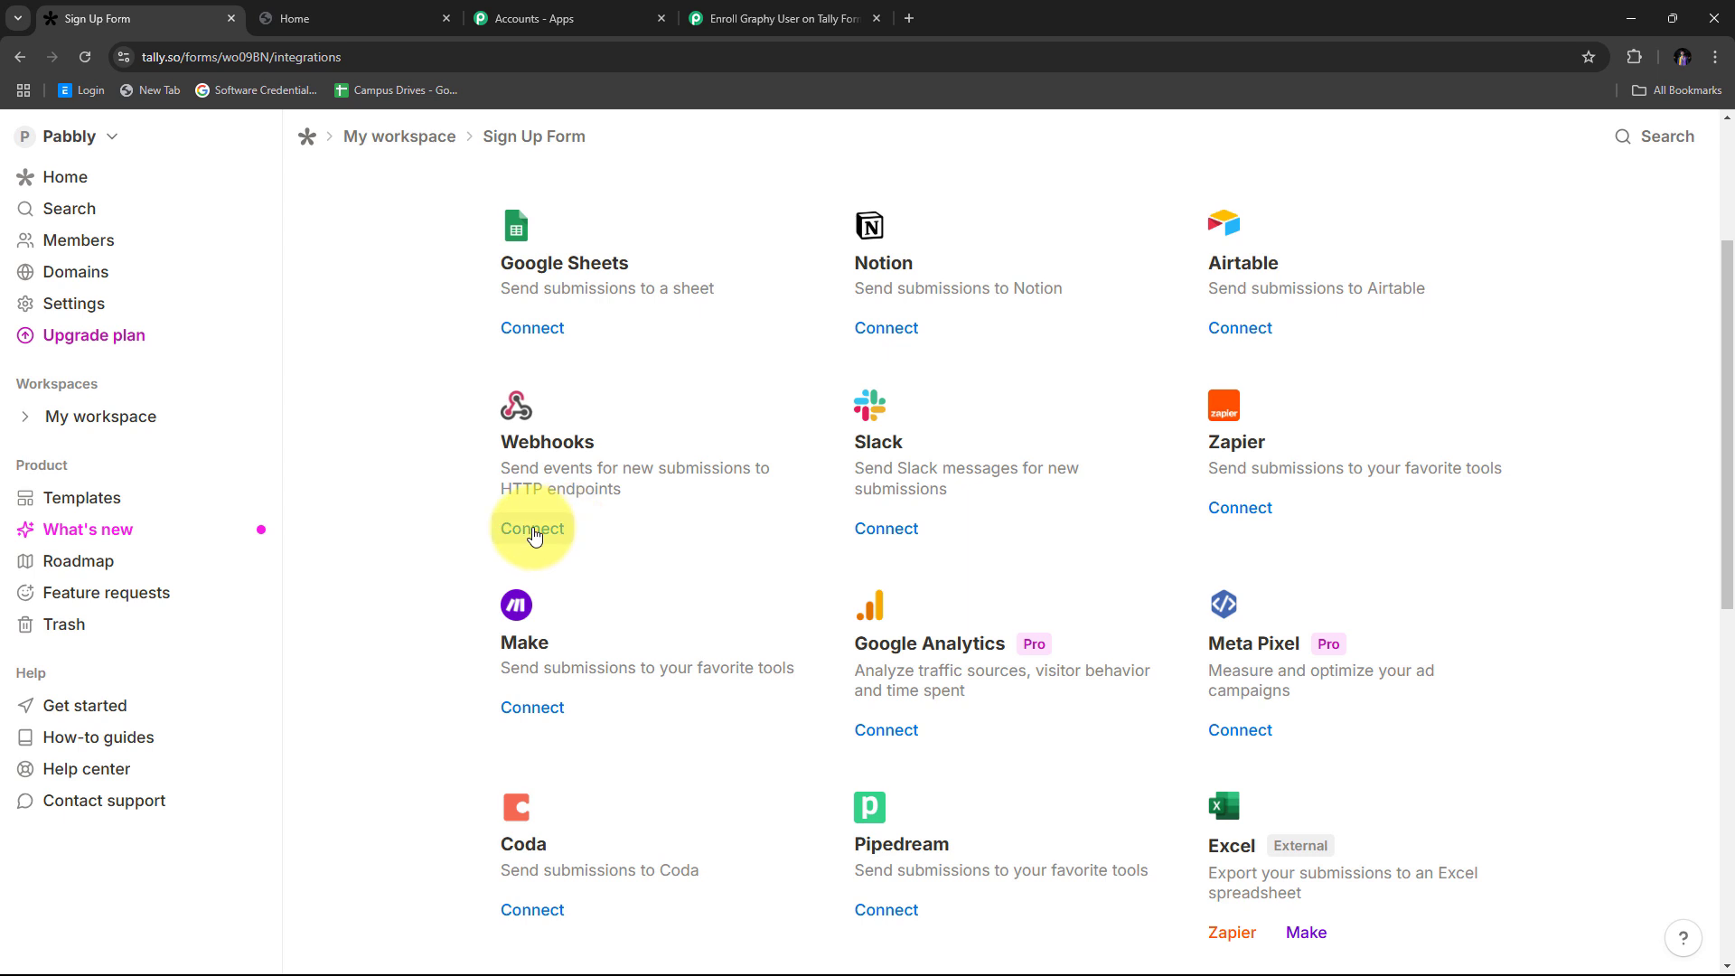
Step: Add a webhook connection using the pasted Pabbly URL as the endpoint
click(533, 531)
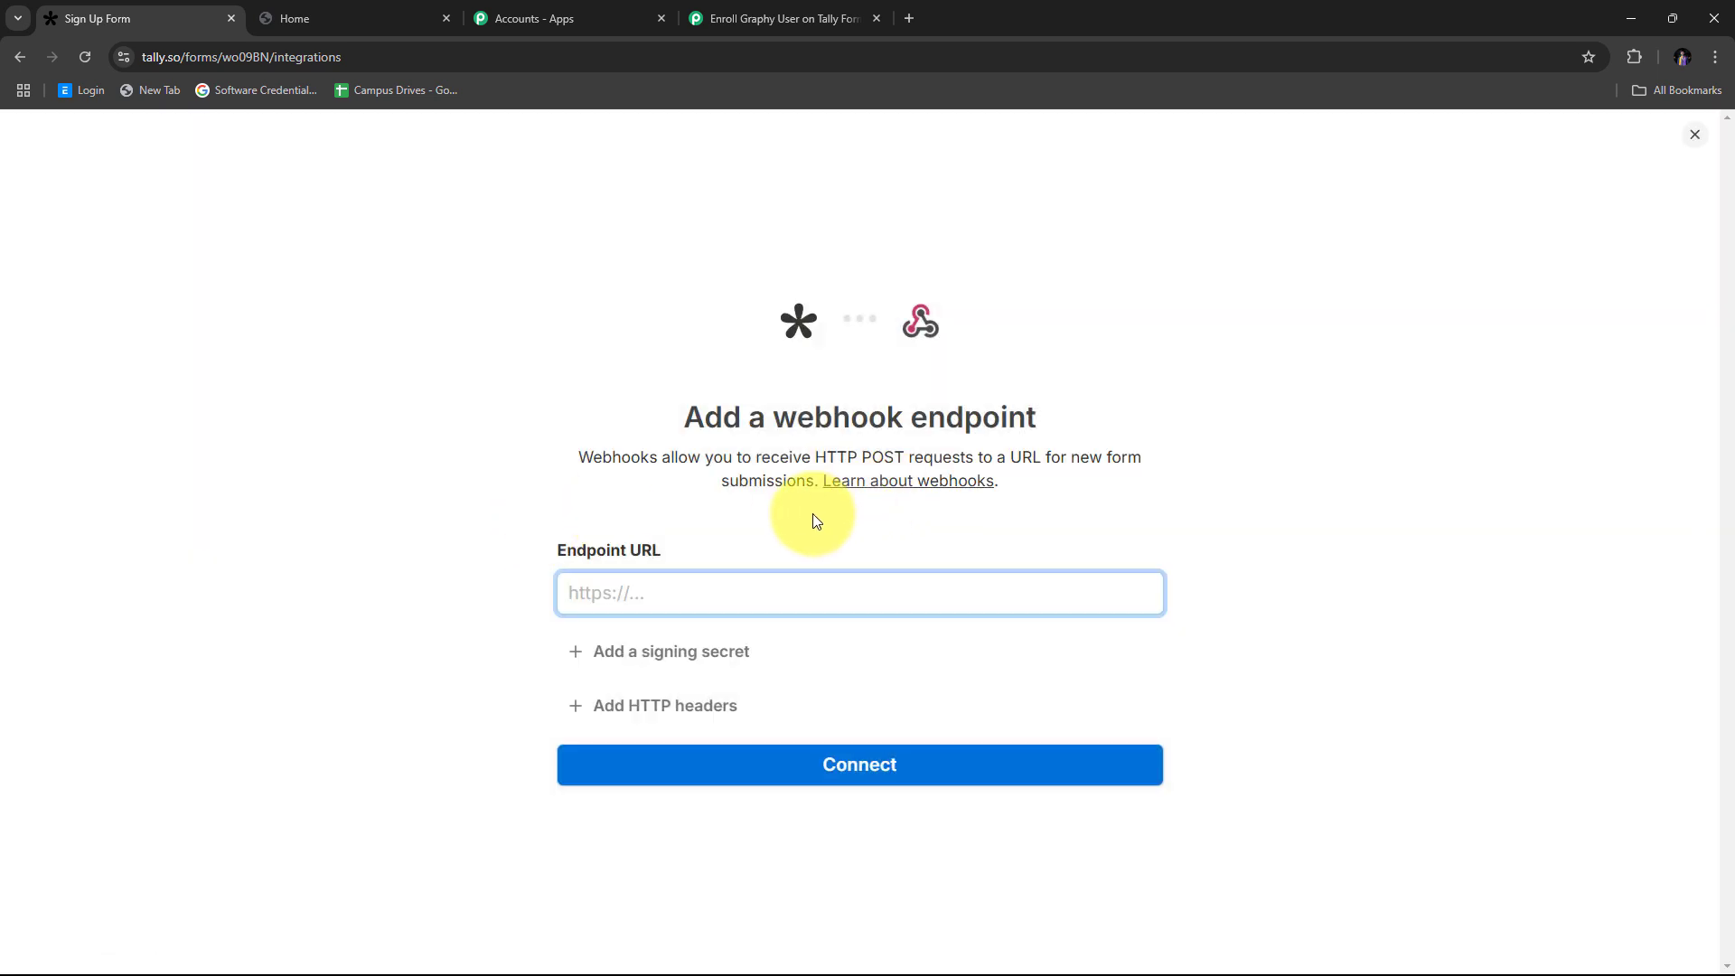
right_click(613, 599)
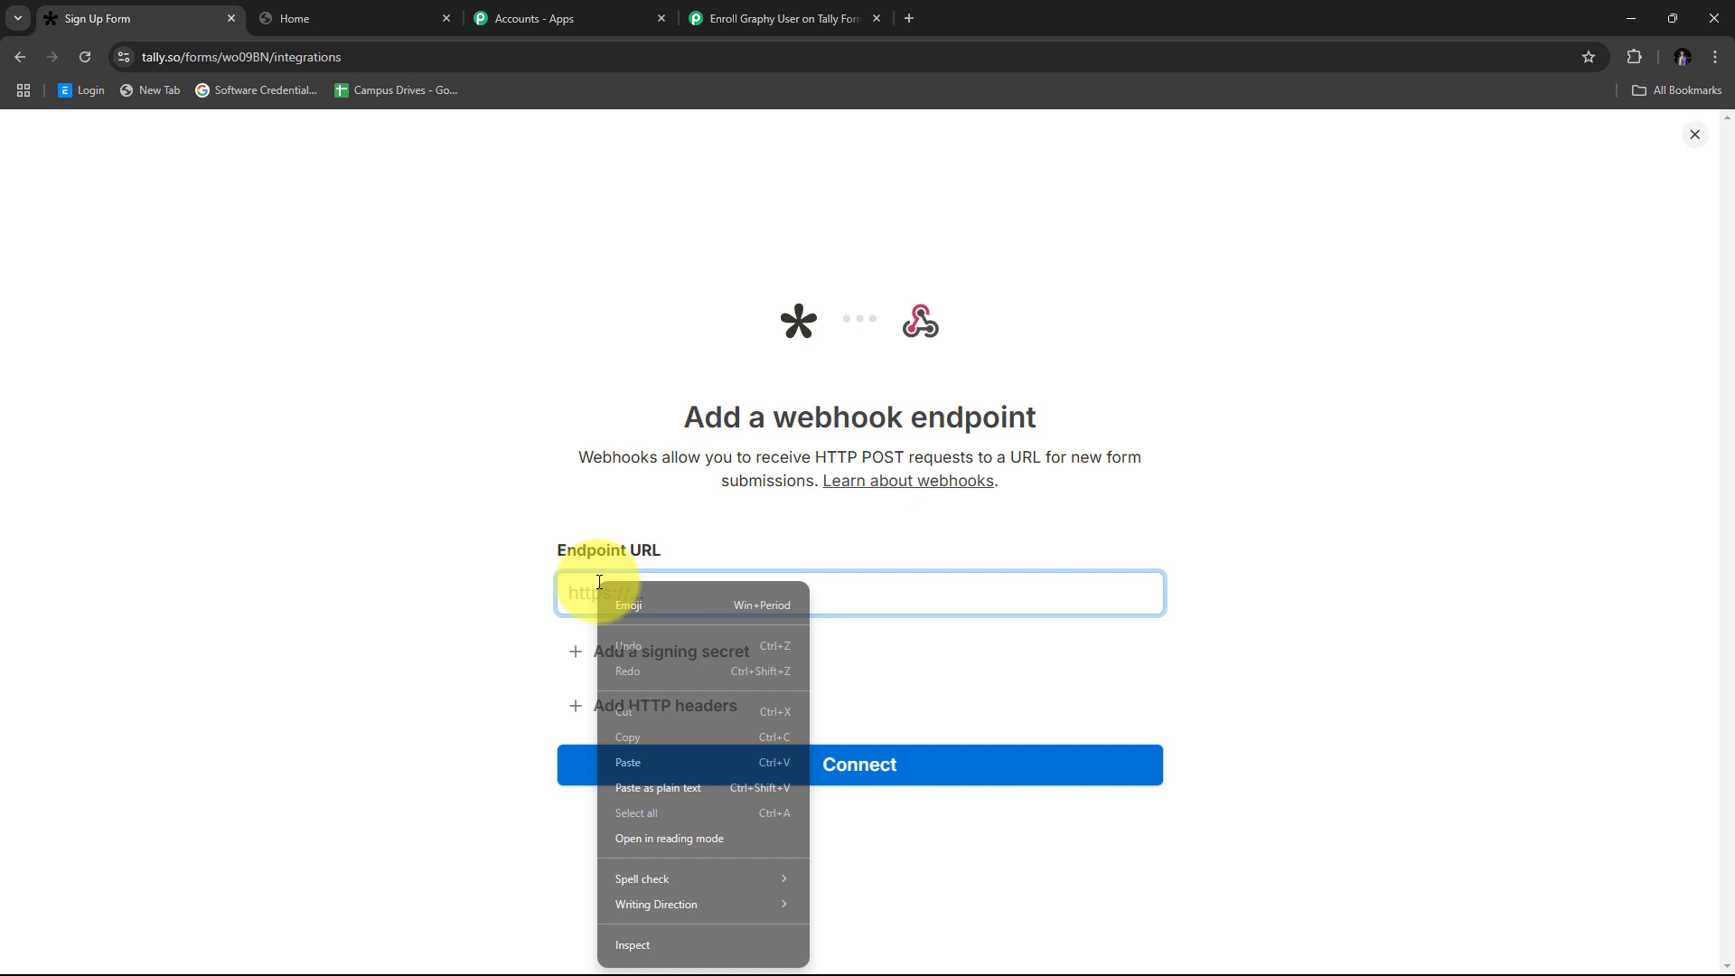
click(666, 728)
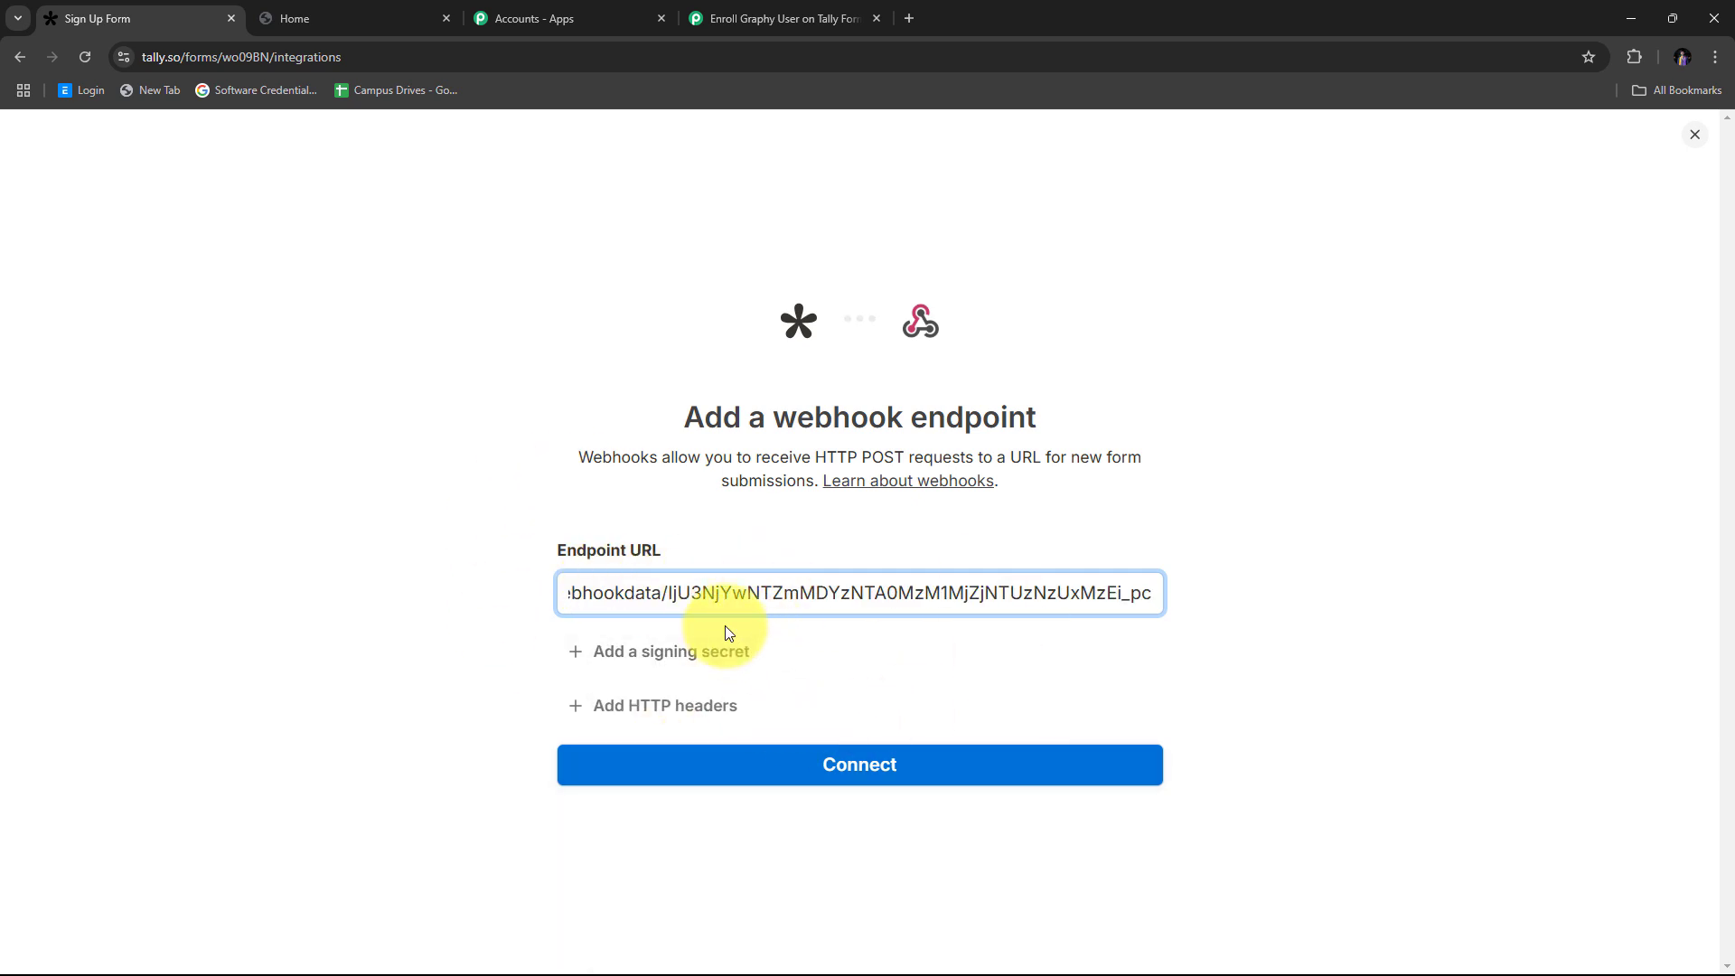
click(833, 776)
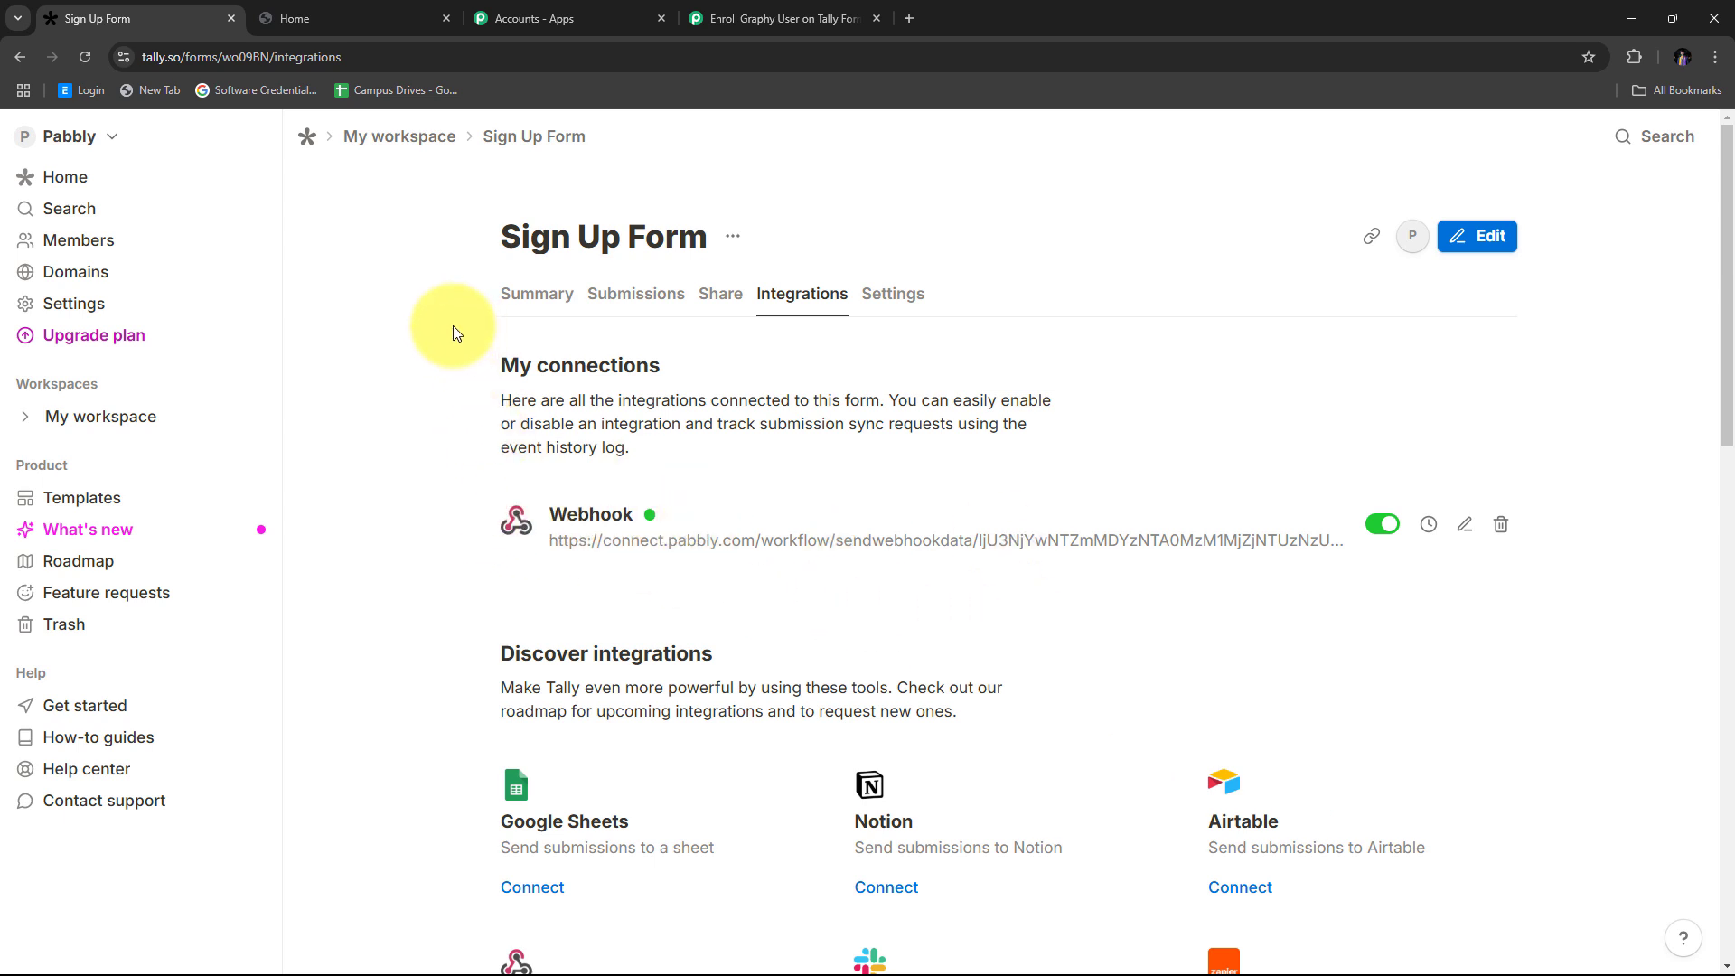
Step: Switch back to the Enroll Graphy User workflow and scroll to the waiting Tally trigger
click(752, 30)
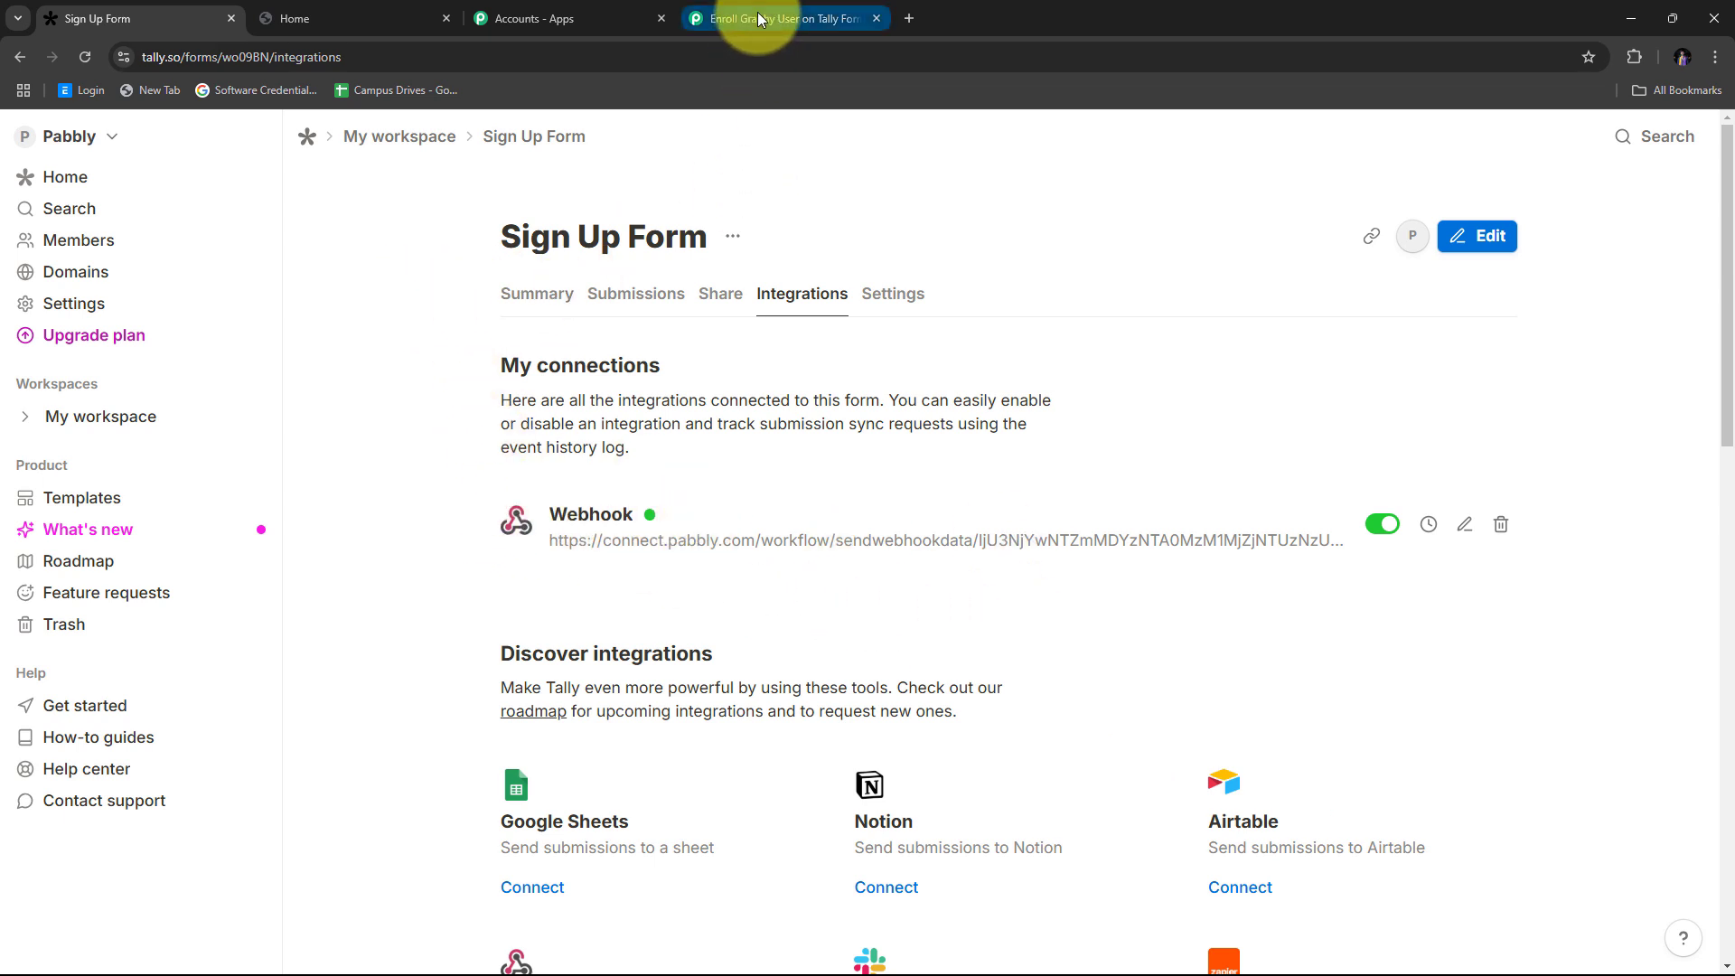
scroll(960, 513, down, 3)
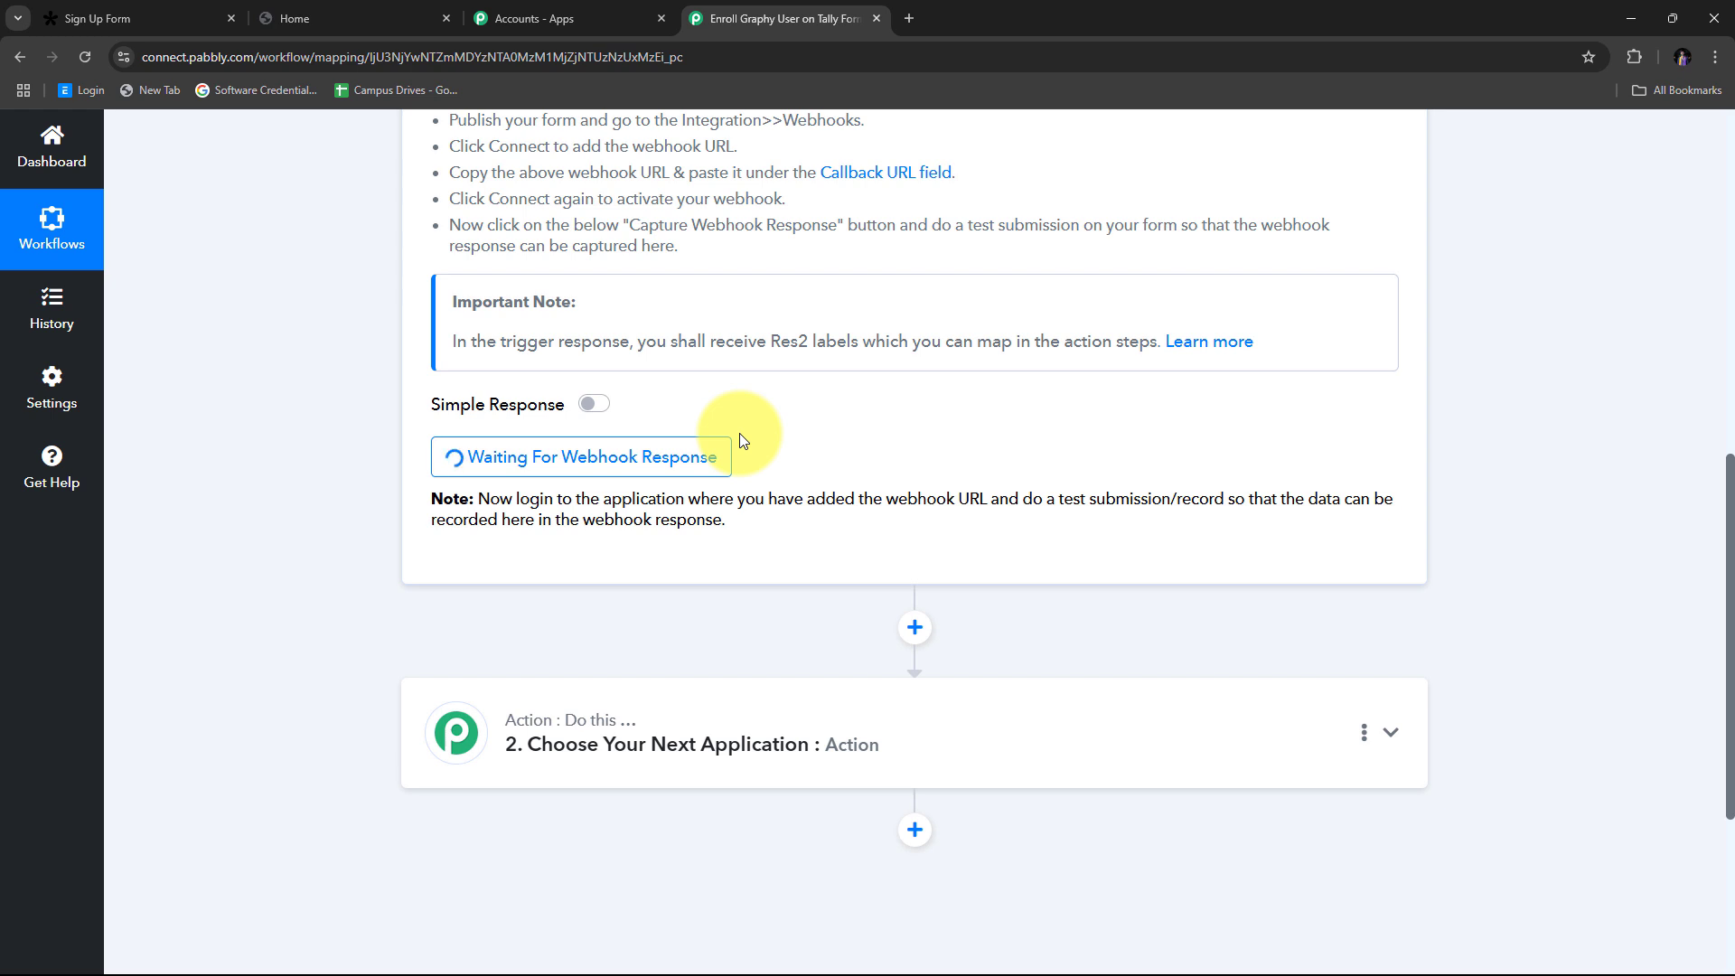
scroll(741, 439, up, 1)
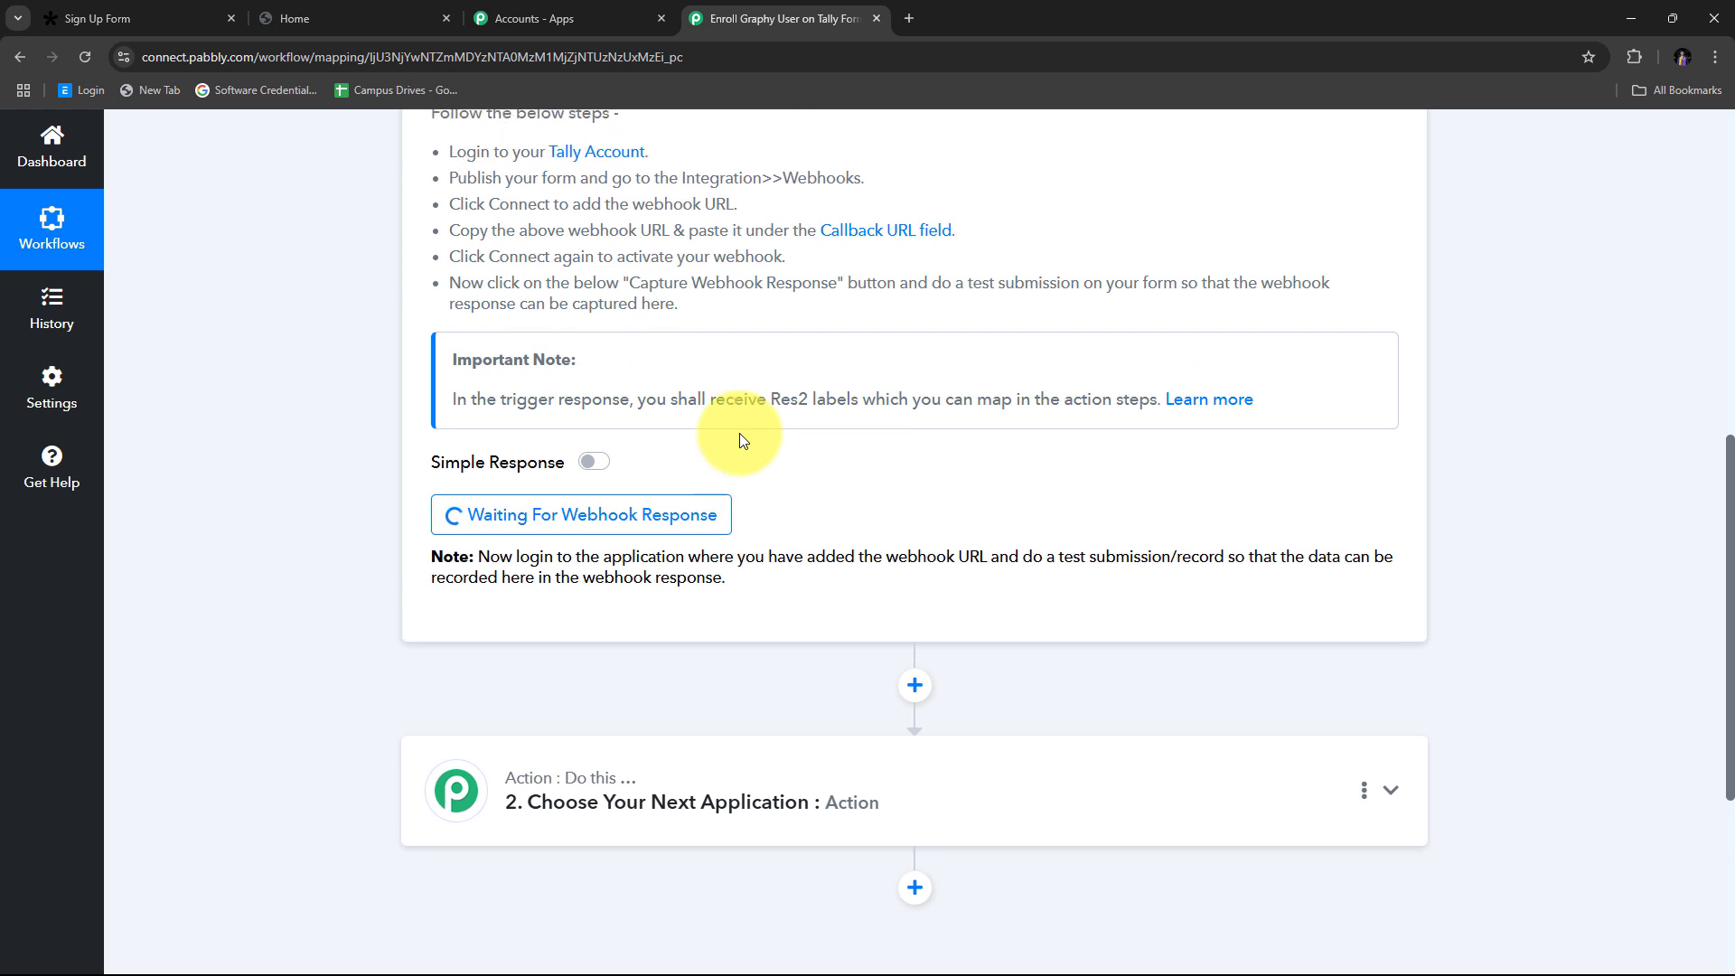
scroll(741, 439, up, 2)
scroll(742, 434, down, 3)
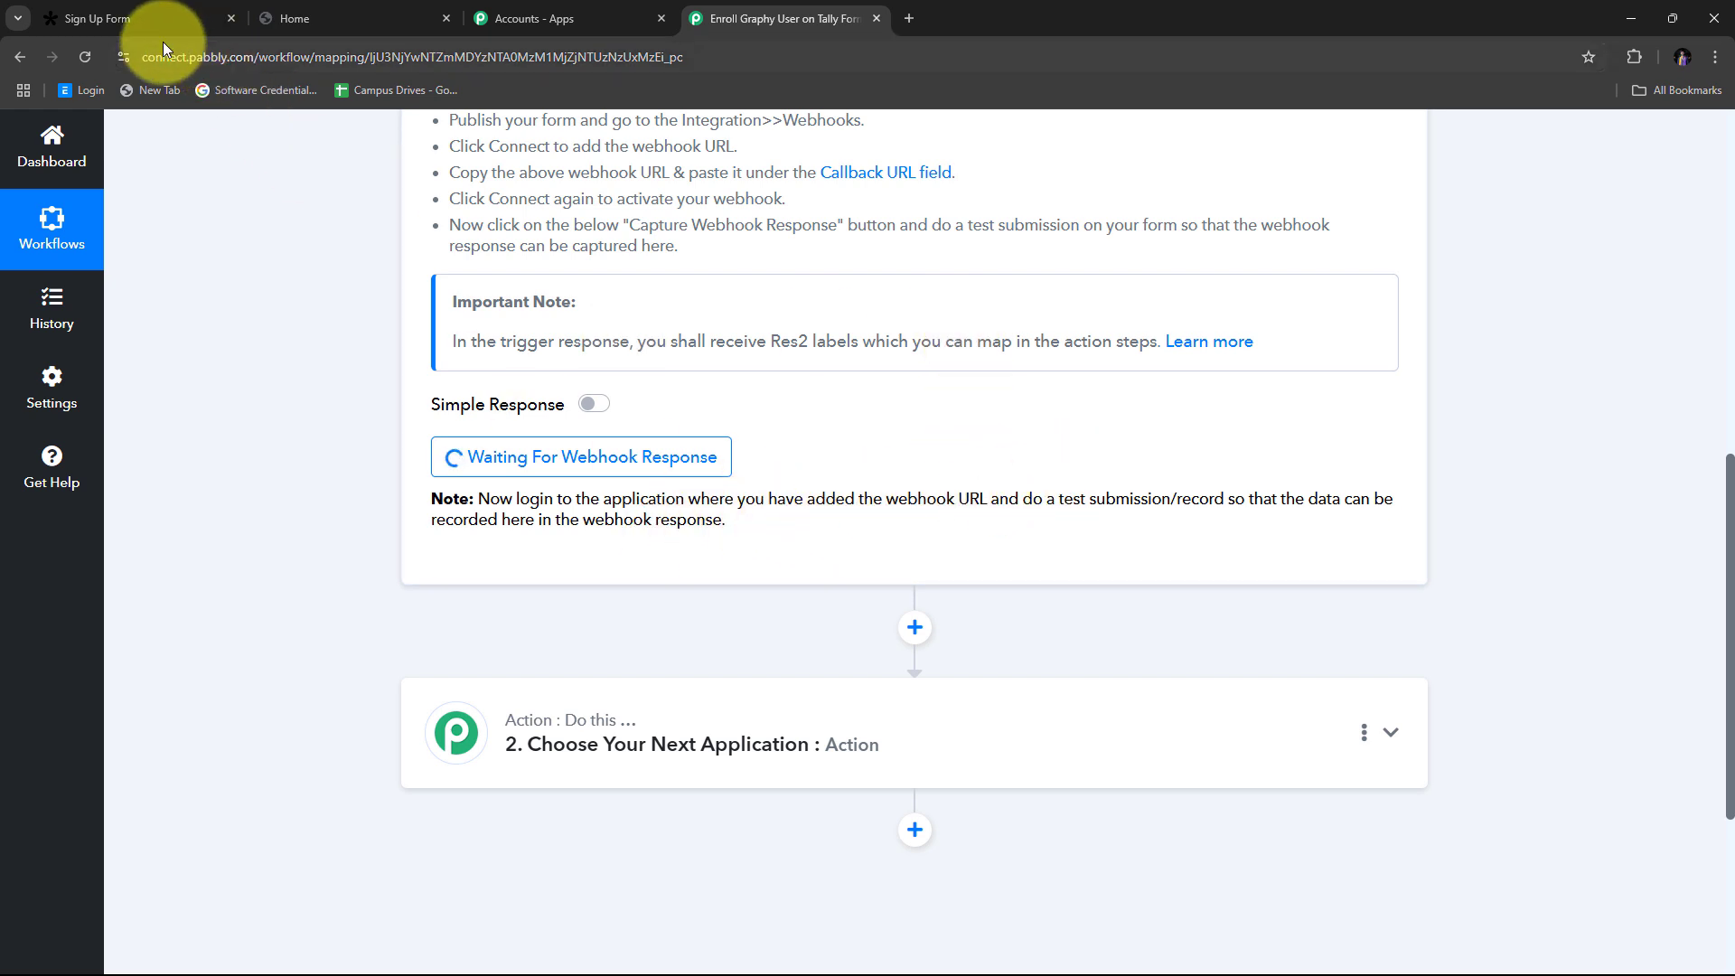
Step: Copy the Sign Up Form's public link and open it in a new tab
click(150, 16)
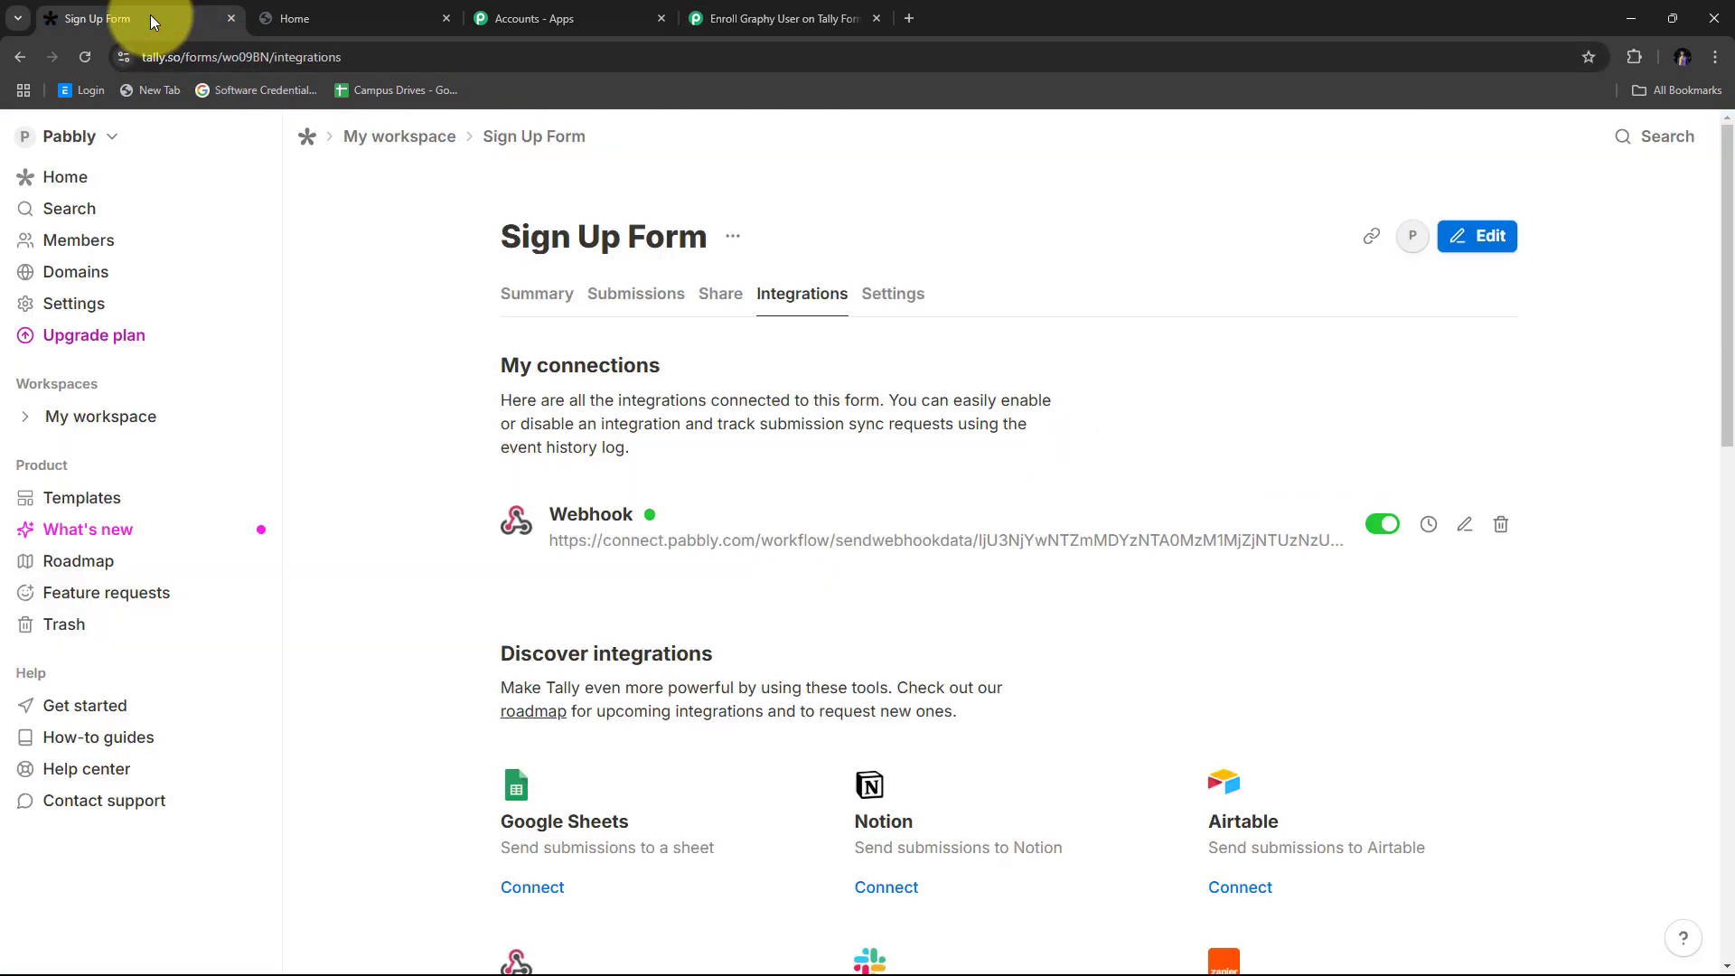
click(719, 310)
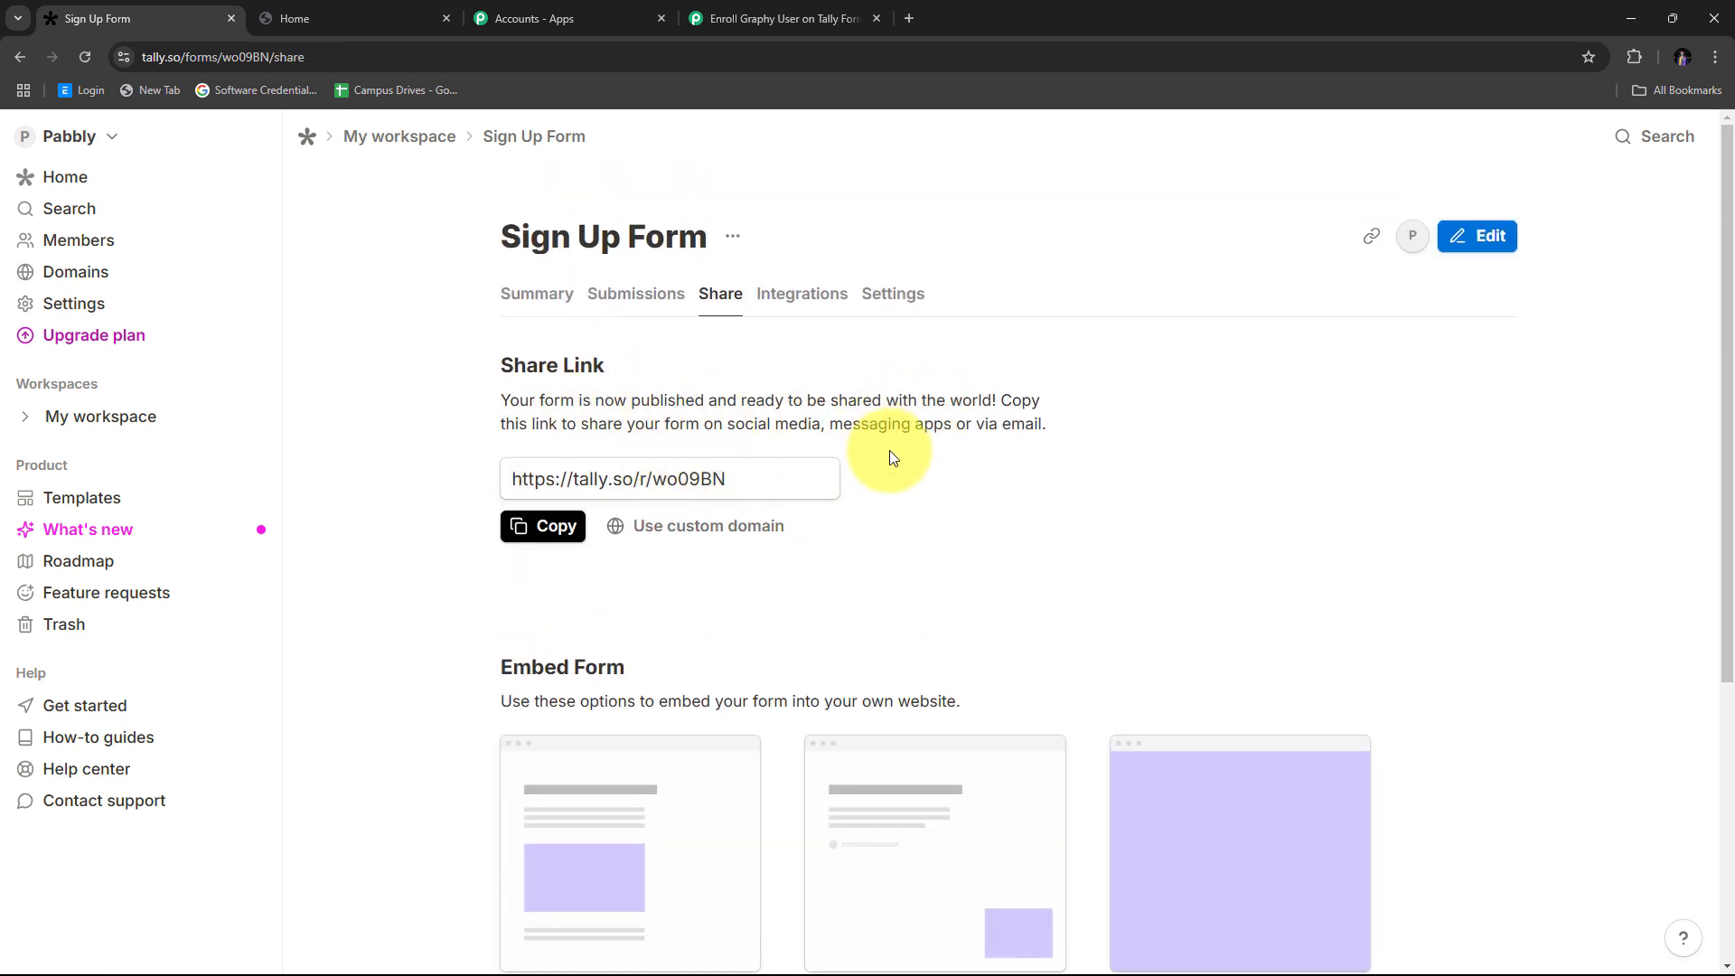
click(522, 529)
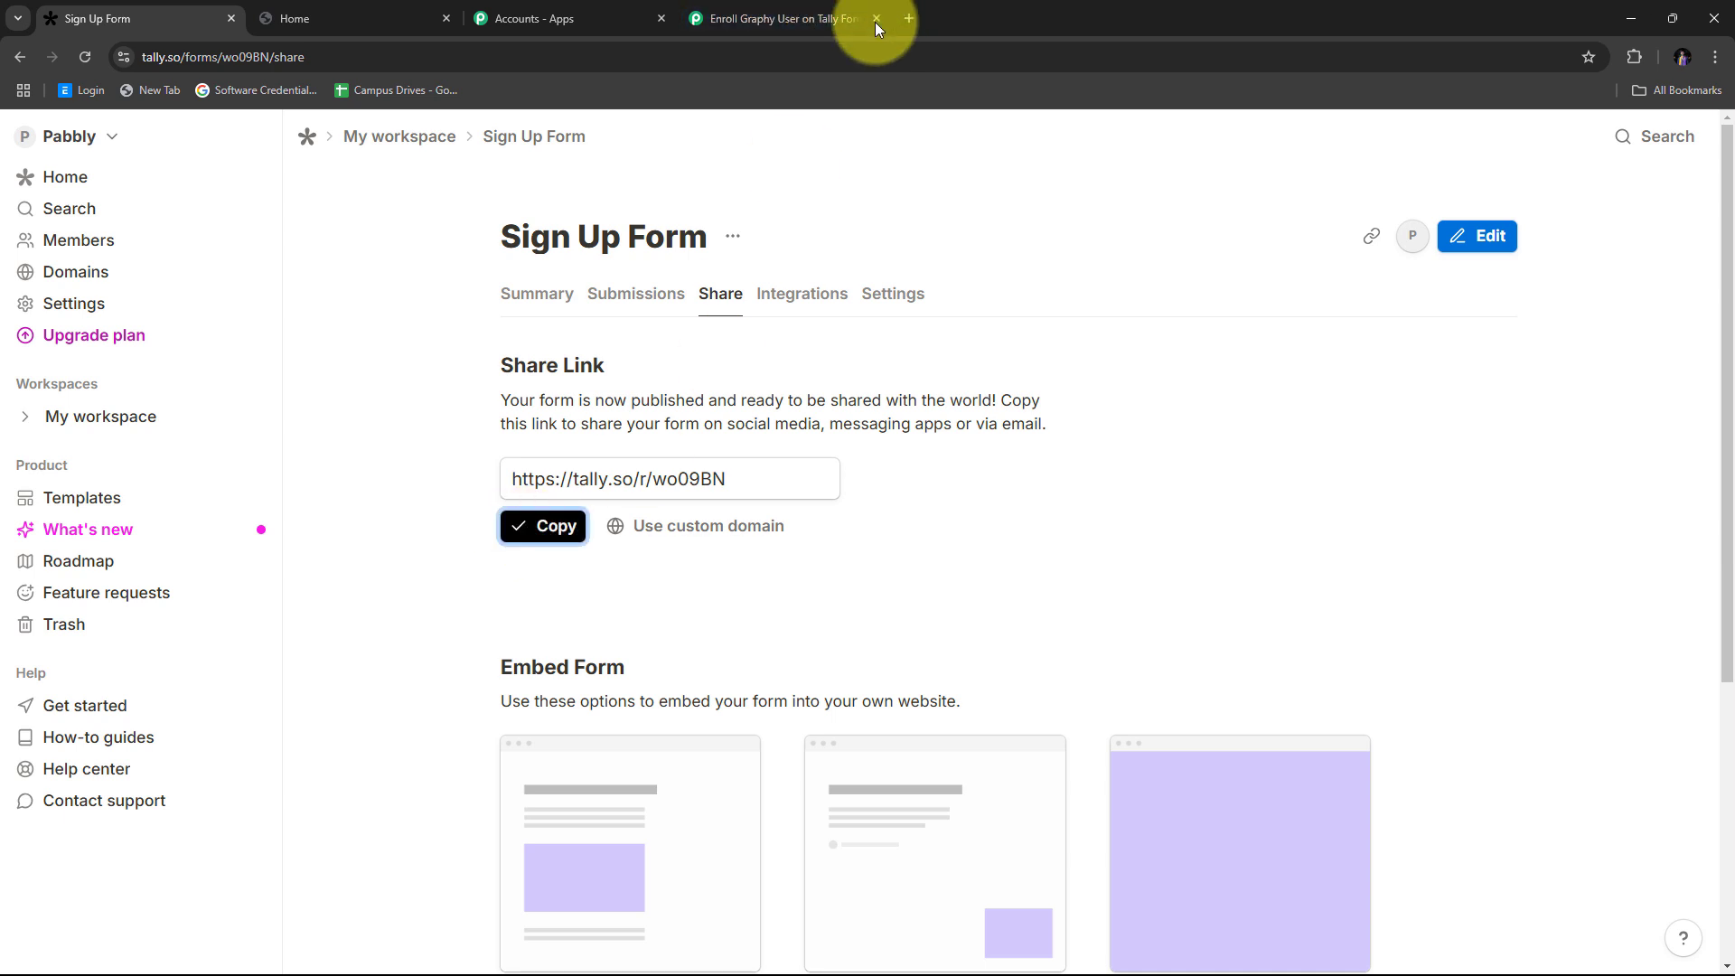
click(907, 20)
key(ctrl+v)
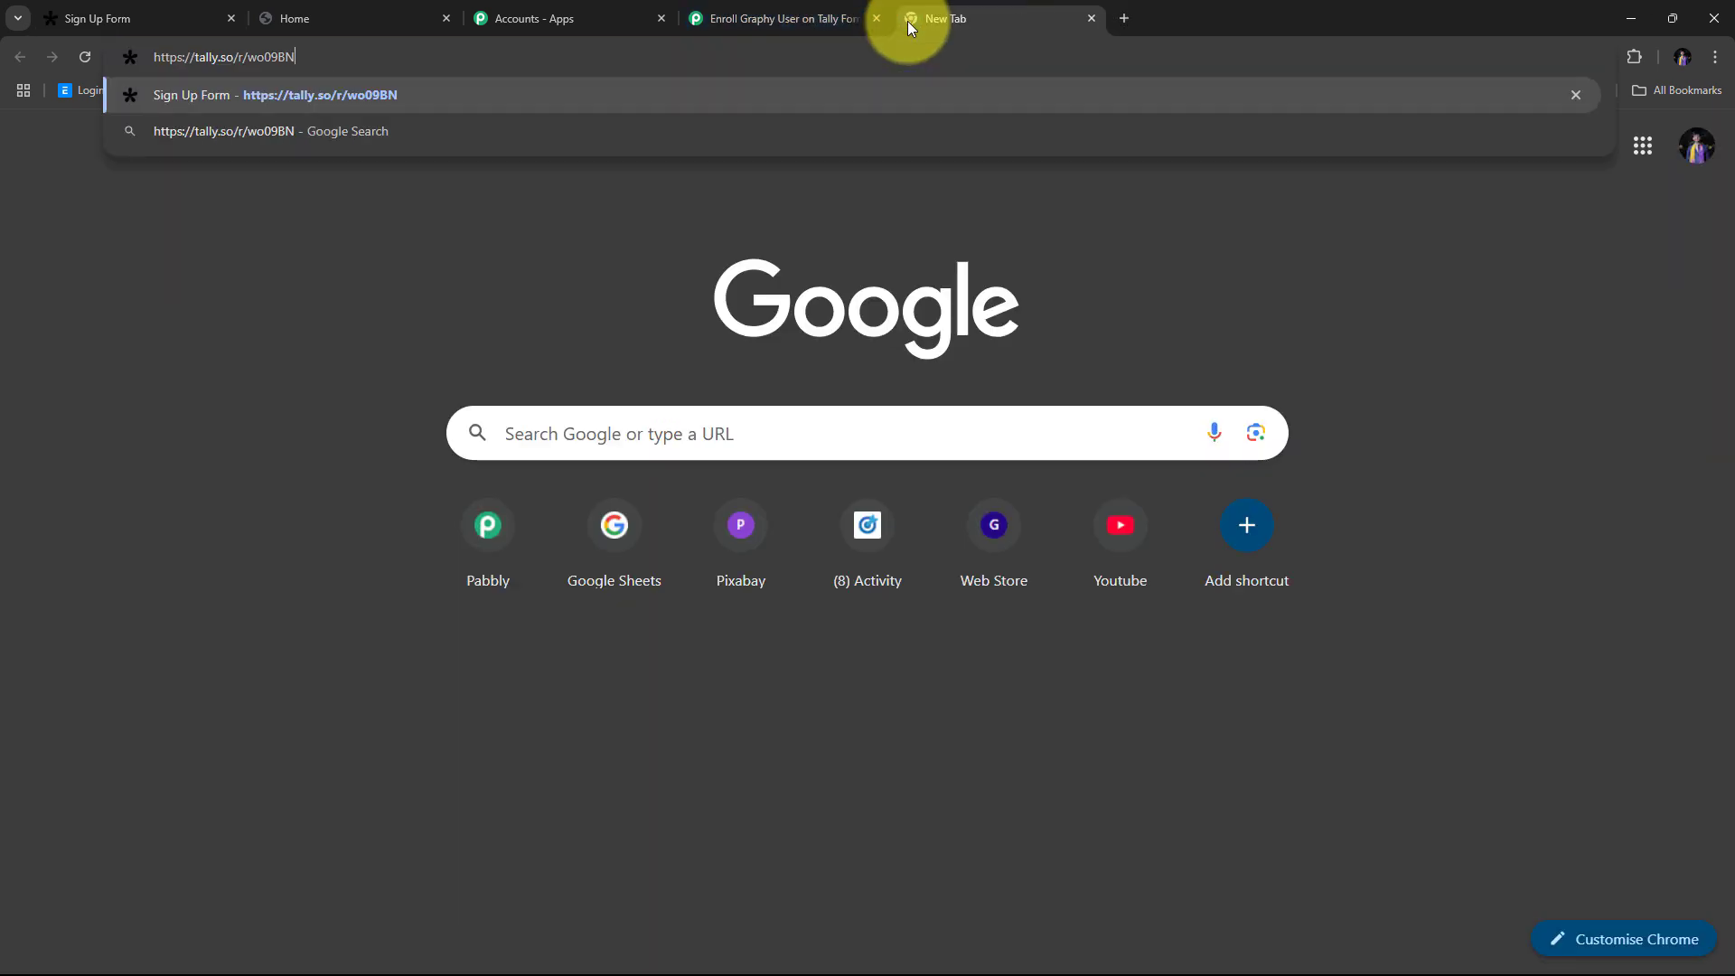
key(Return)
scroll(572, 309, down, 2)
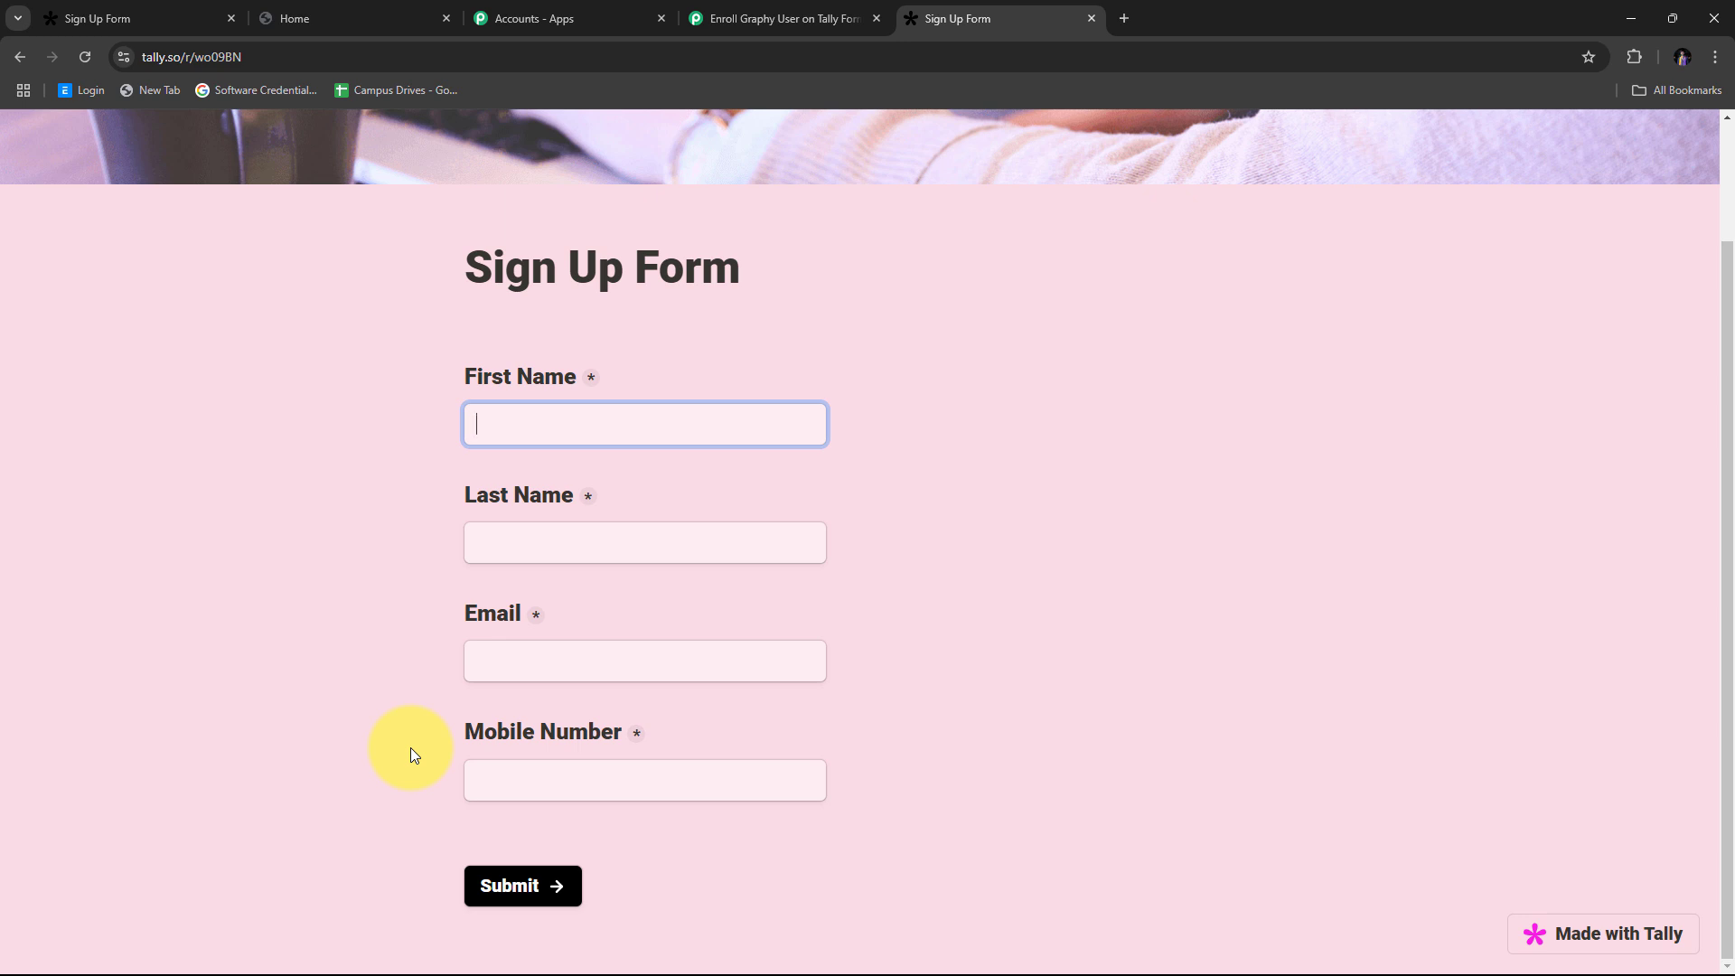
Step: Fill in name 'Test Student', a test email and a mobile number, then submit
text(Test)
key(Tab)
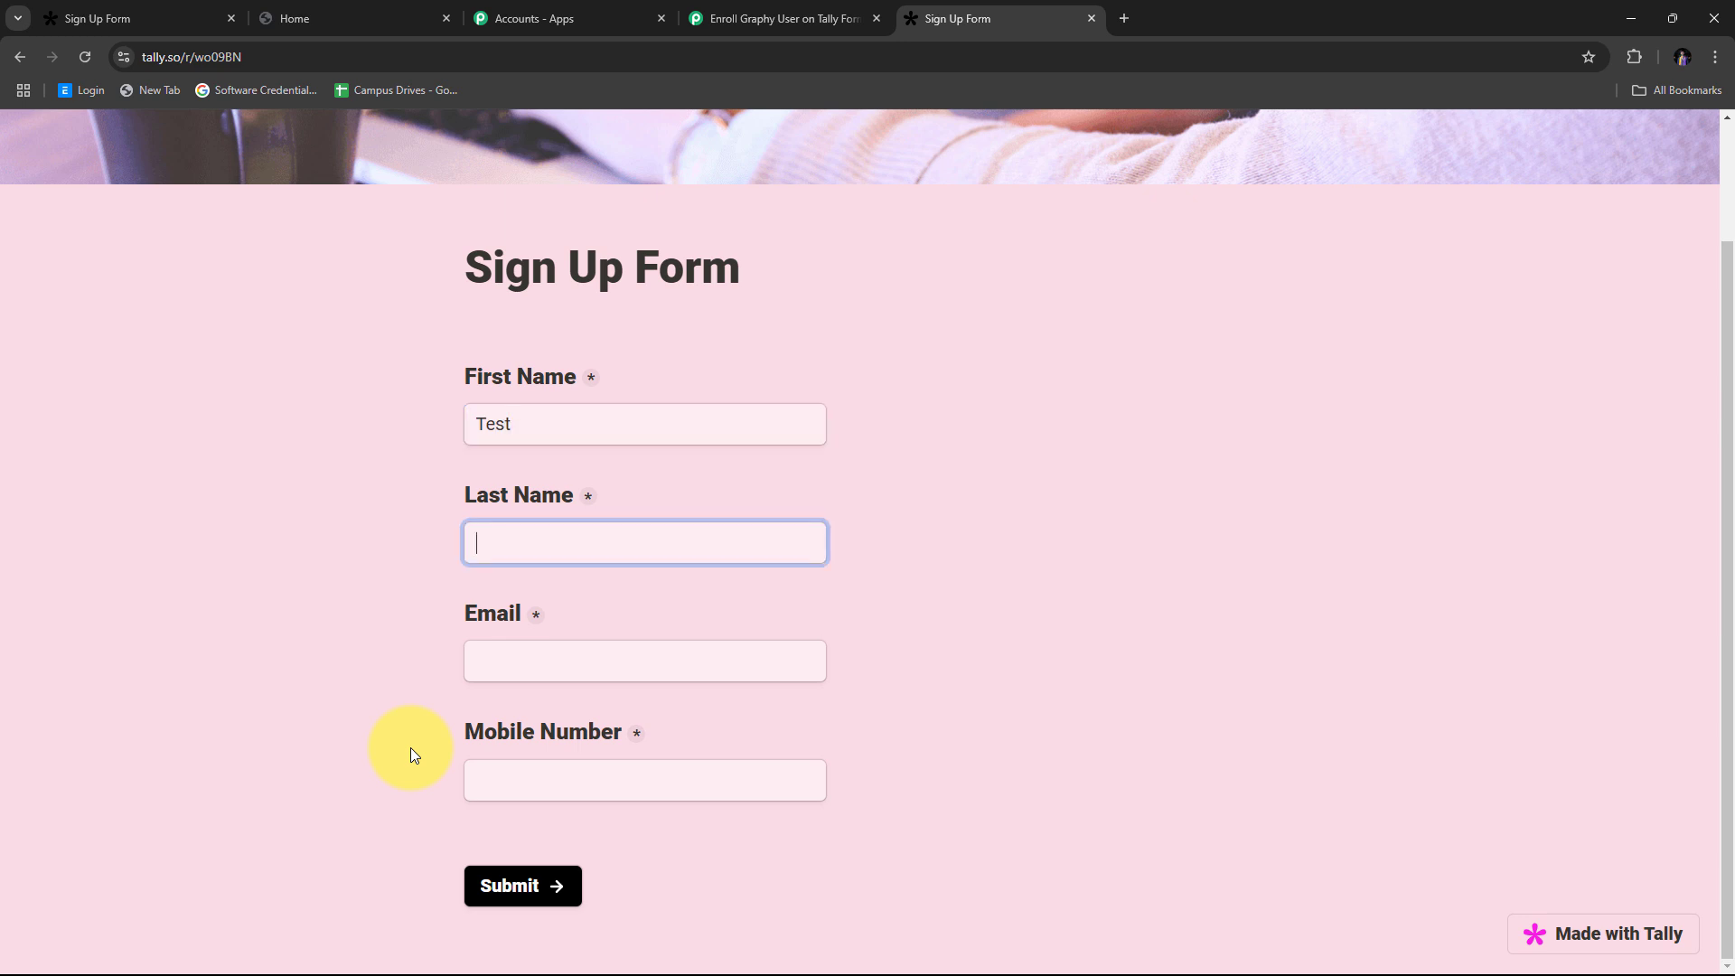
text(Student)
key(Tab)
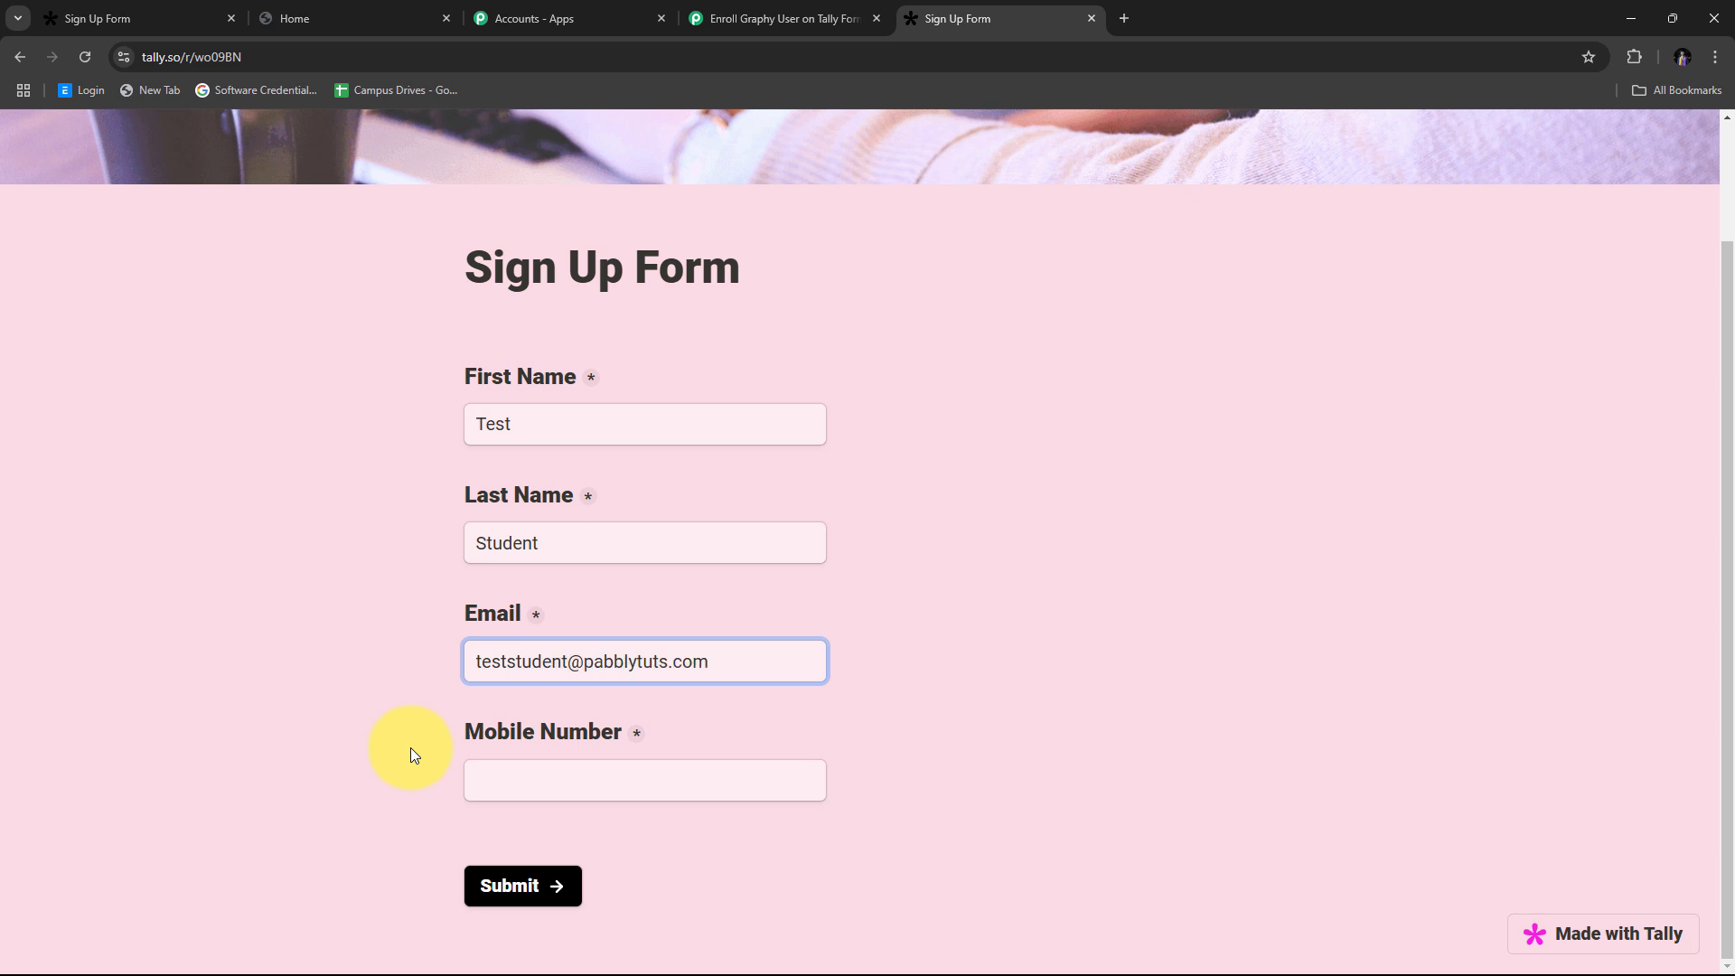
key(Tab)
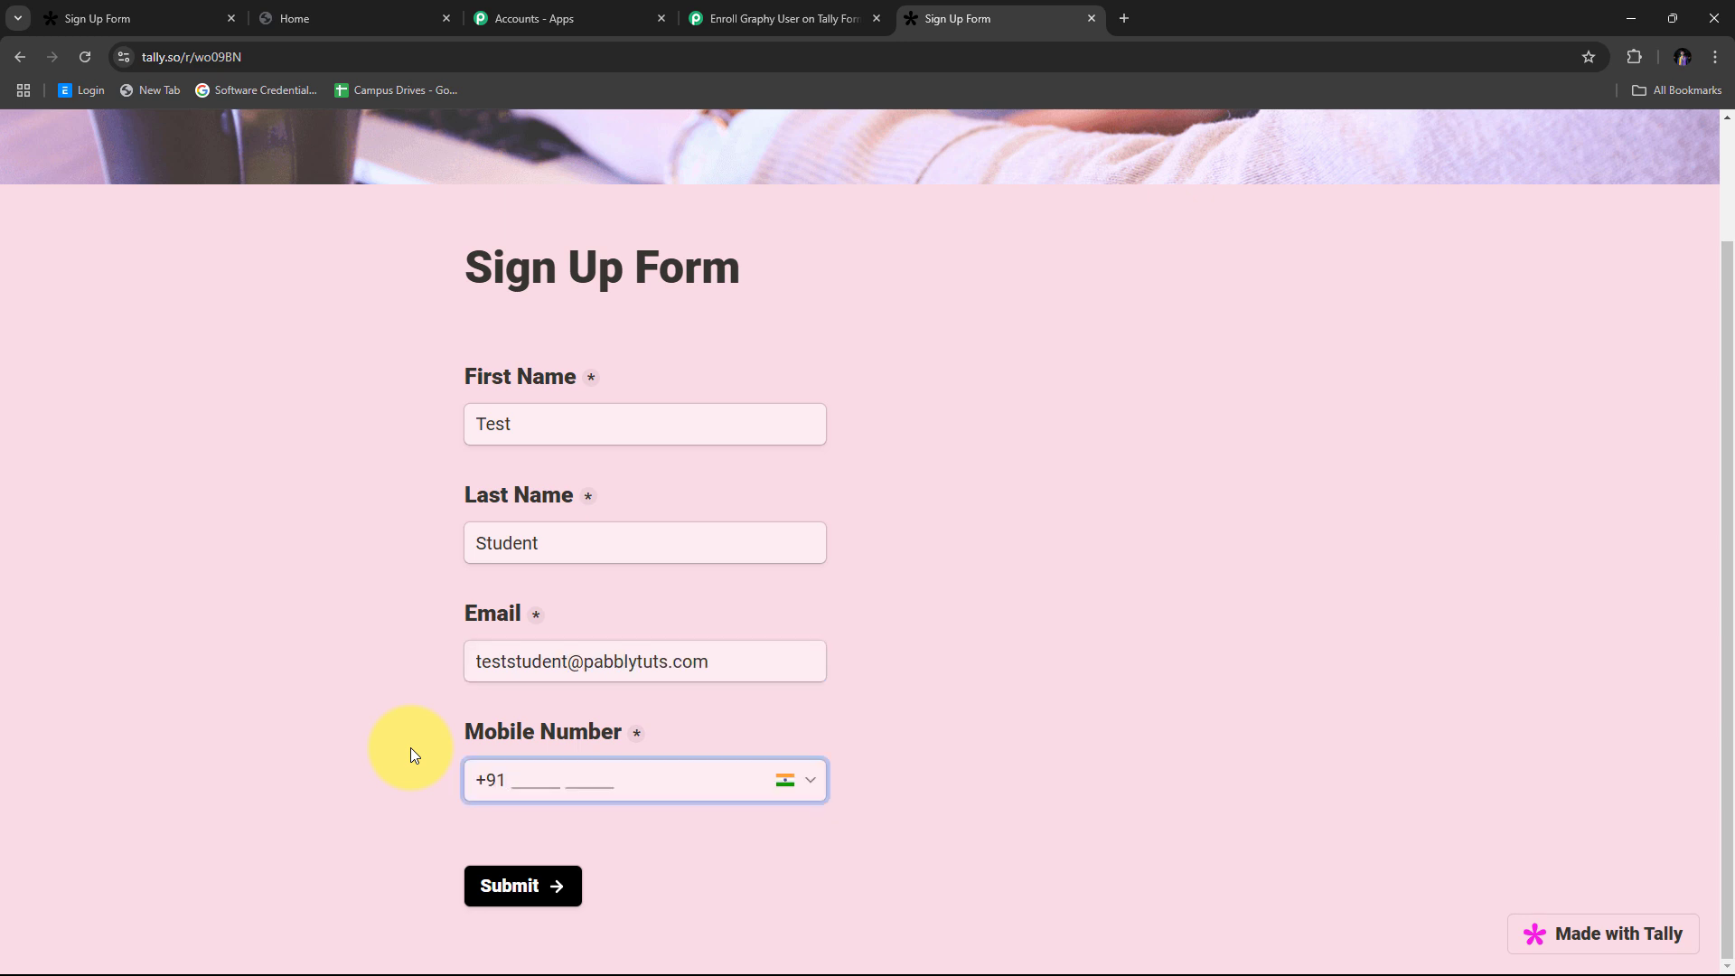
text(92929 29292)
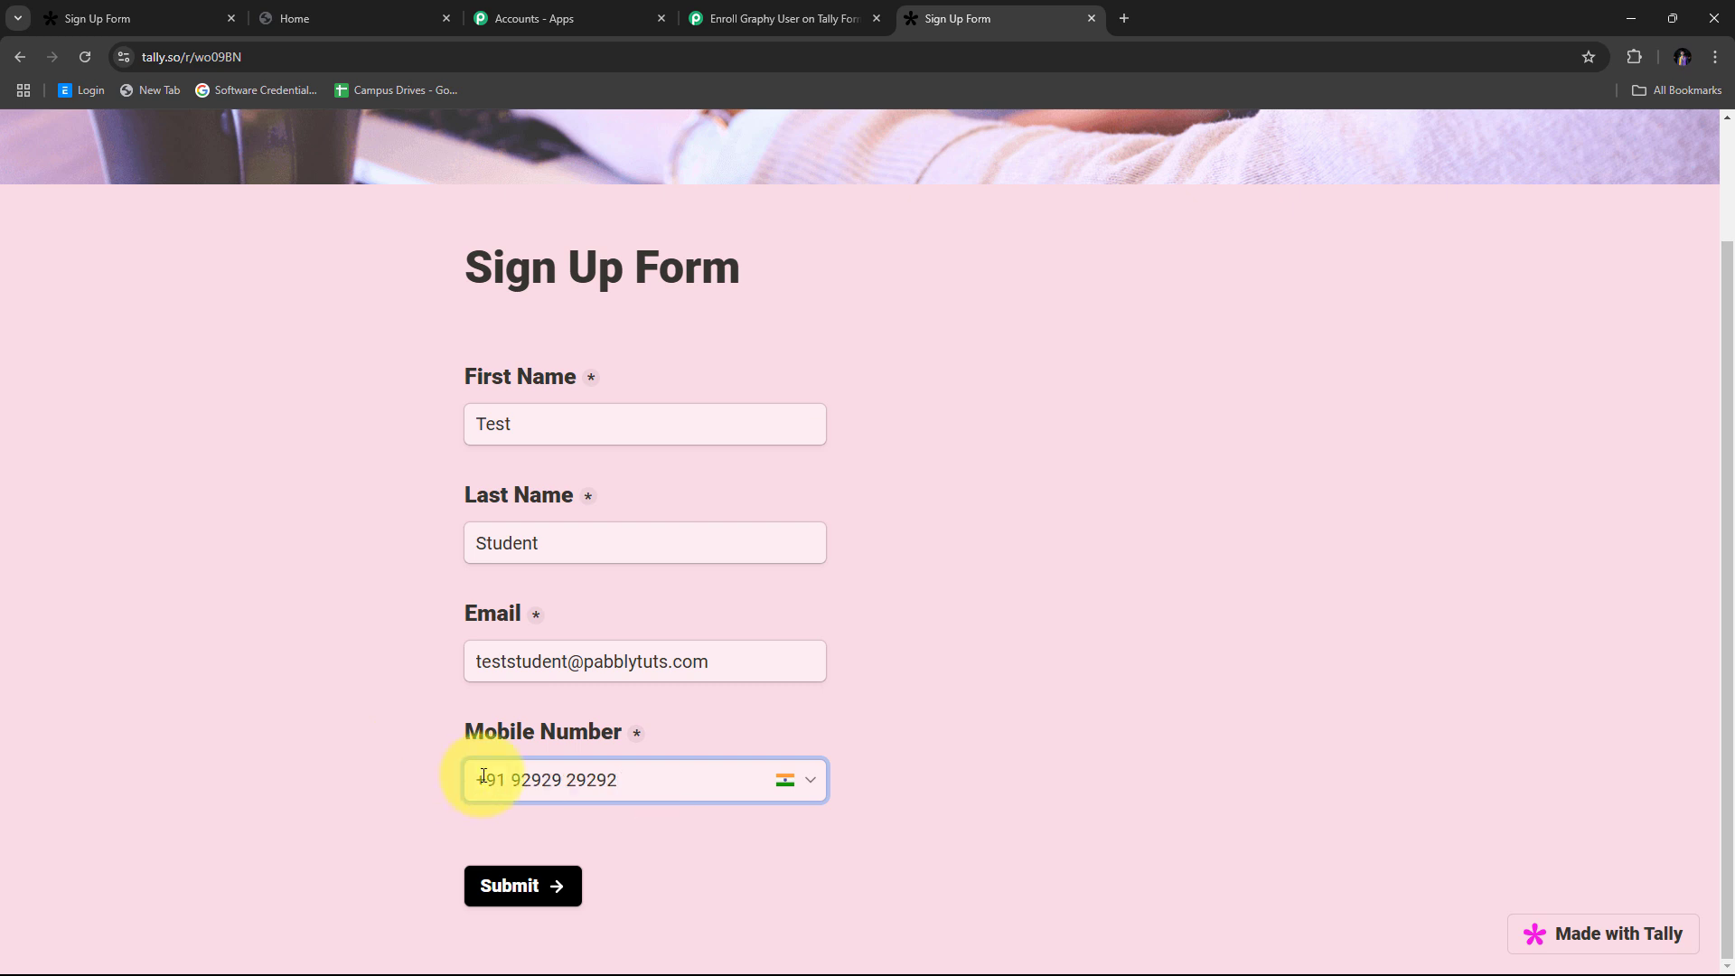
click(495, 895)
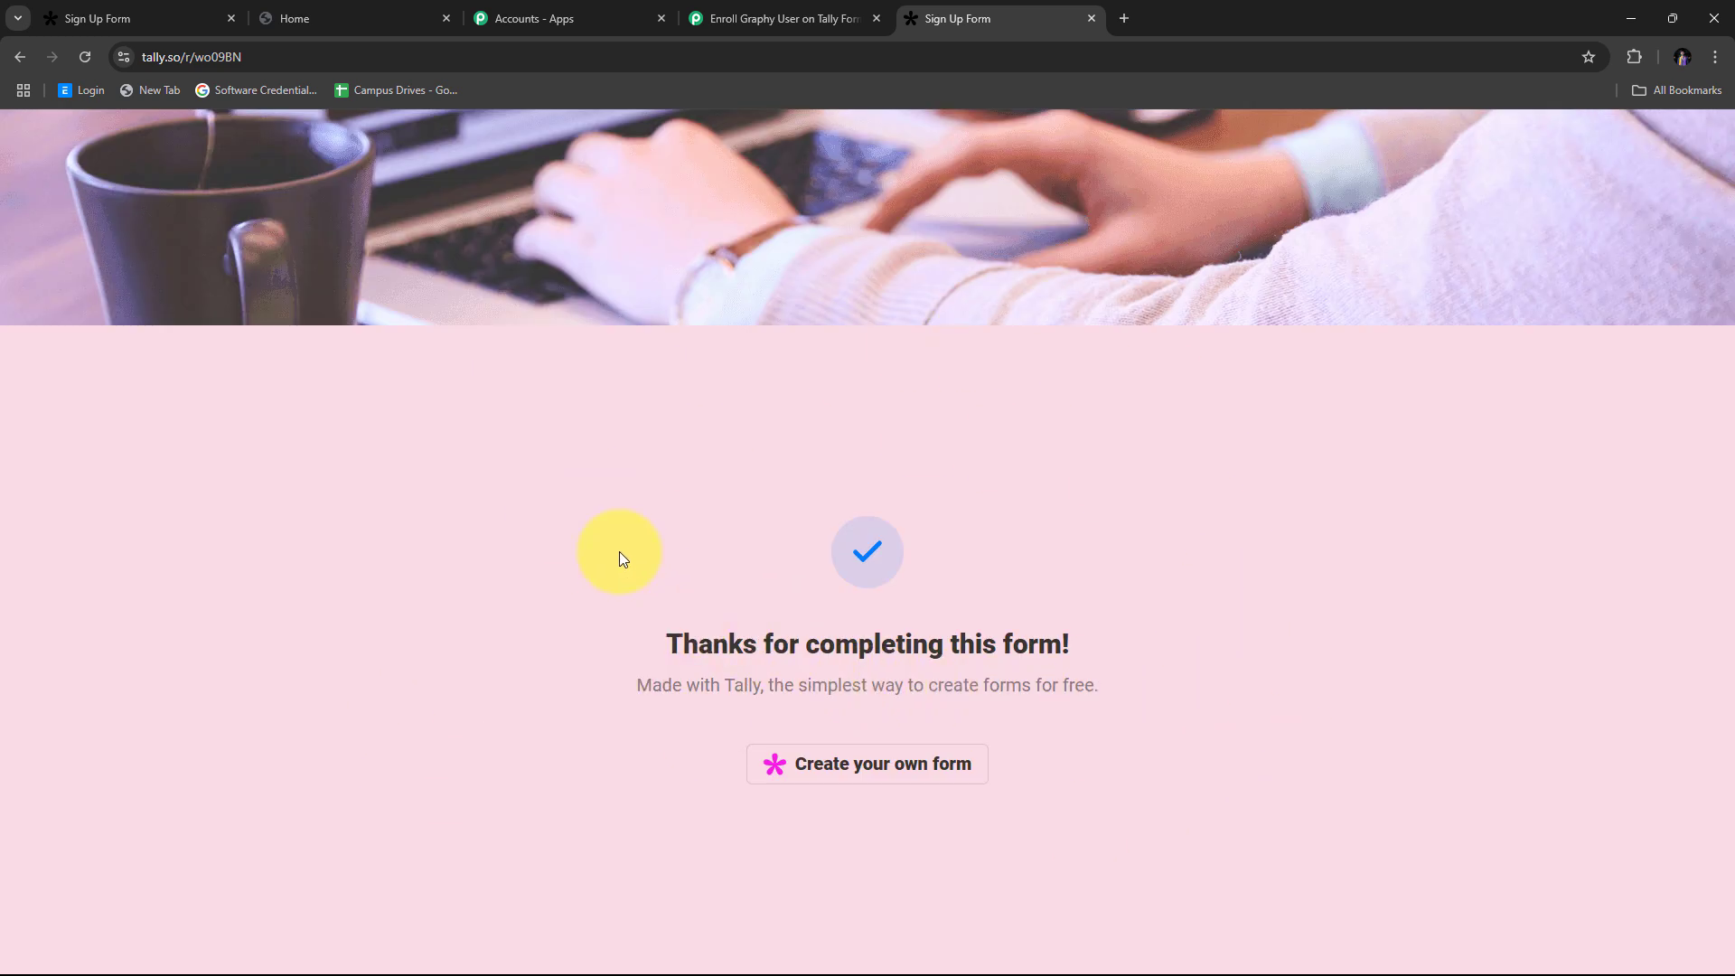
Step: Return to the workflow and highlight the captured first name, last name, email and mobile values
click(747, 13)
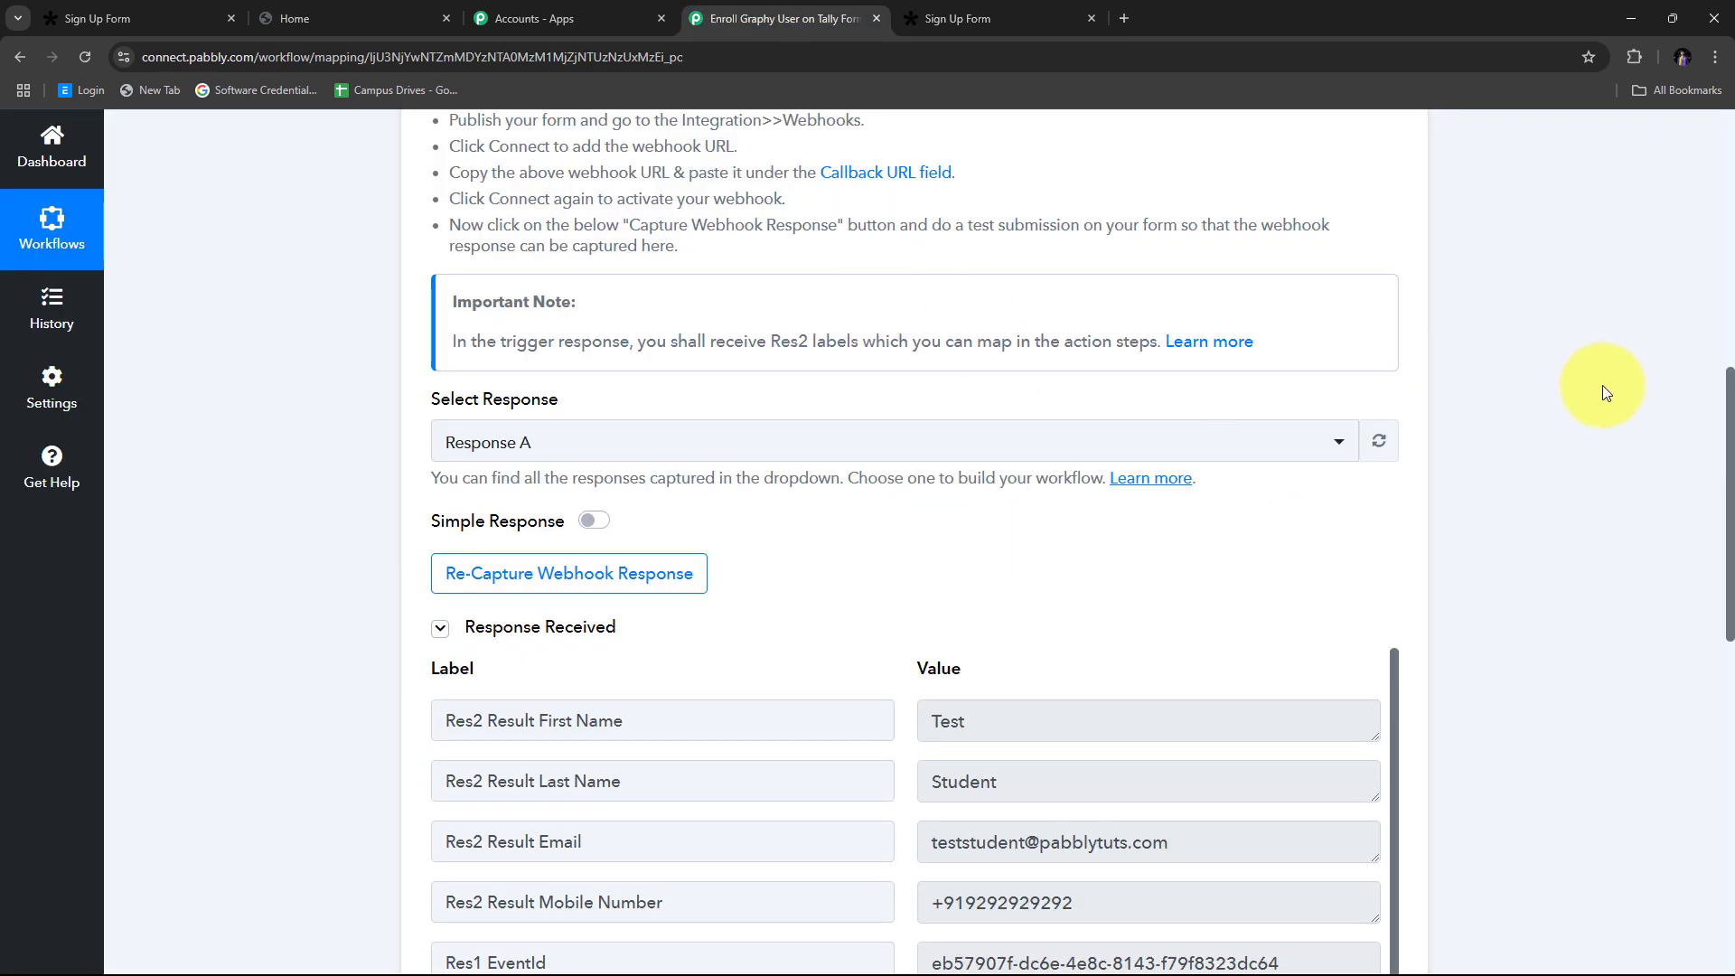
scroll(1602, 385, down, 4)
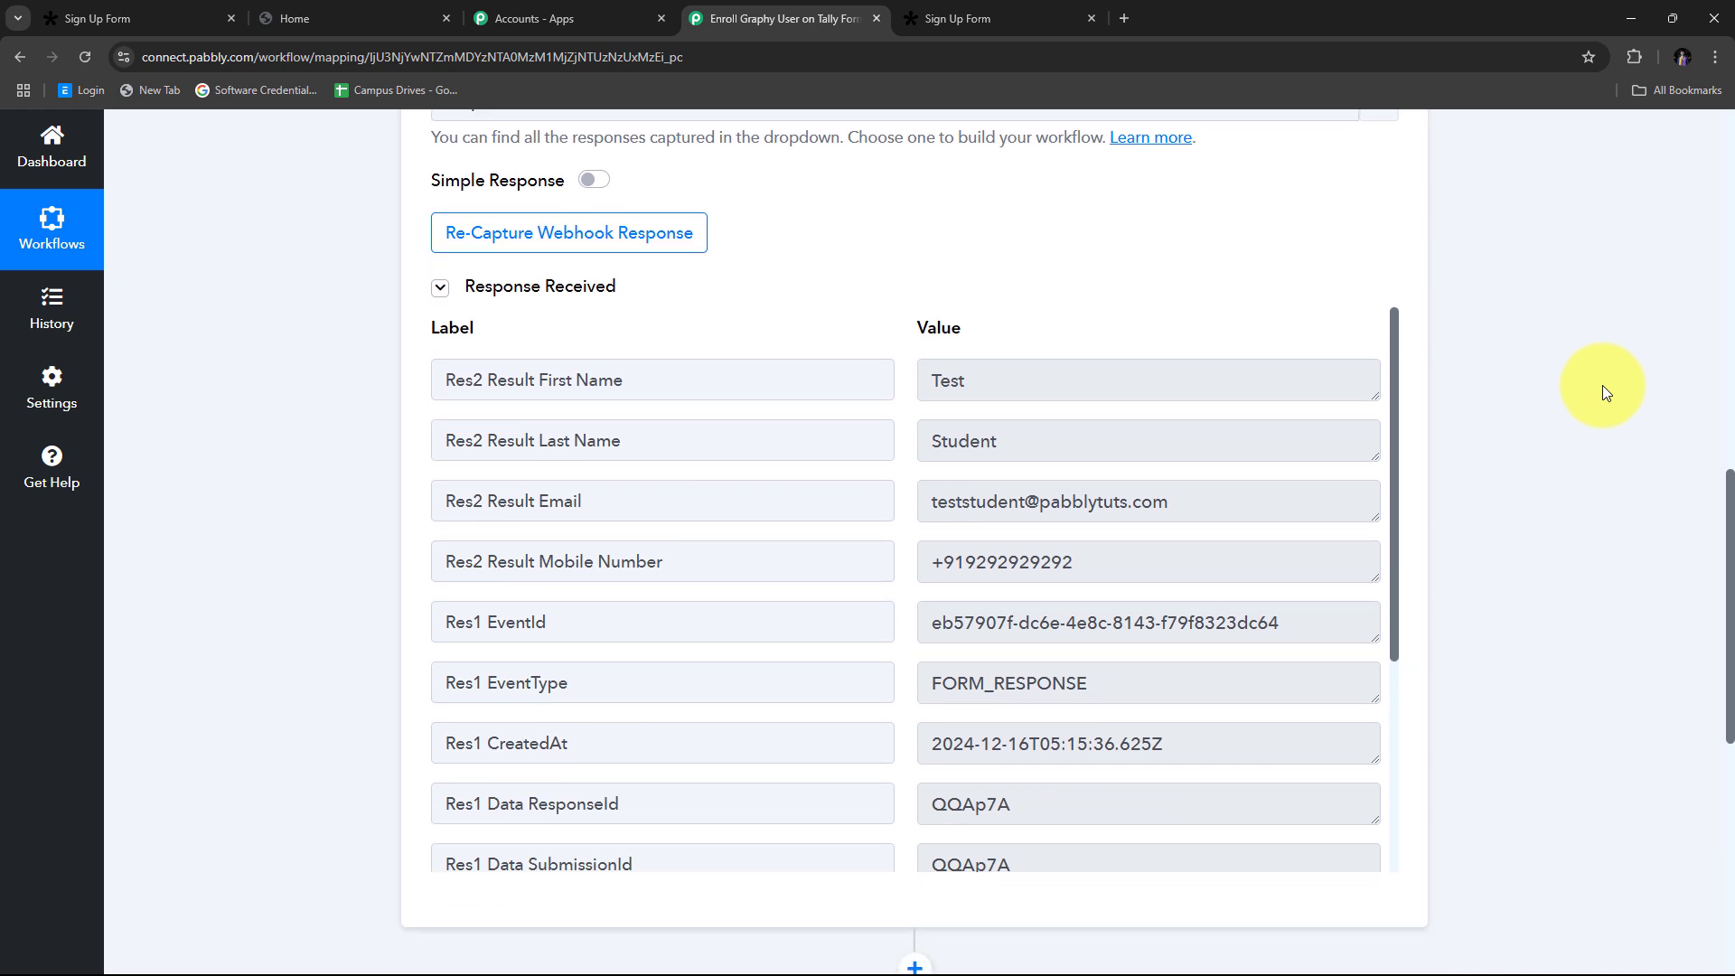
scroll(1603, 385, down, 1)
scroll(973, 387, down, 4)
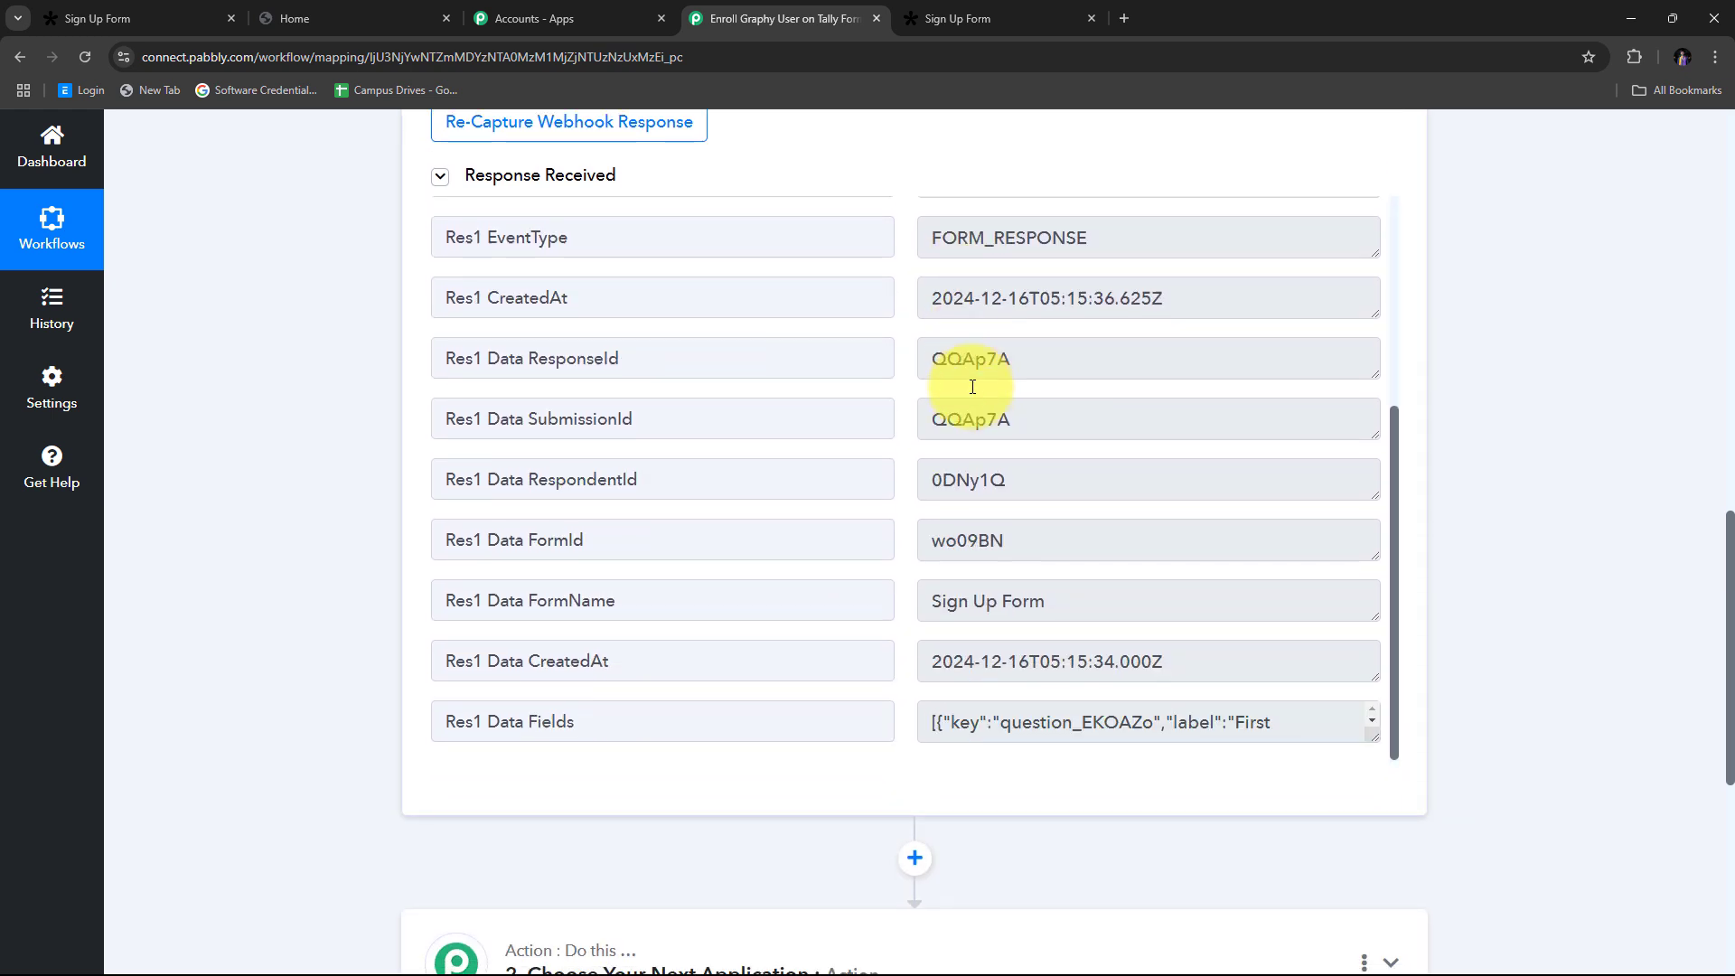
scroll(972, 387, up, 4)
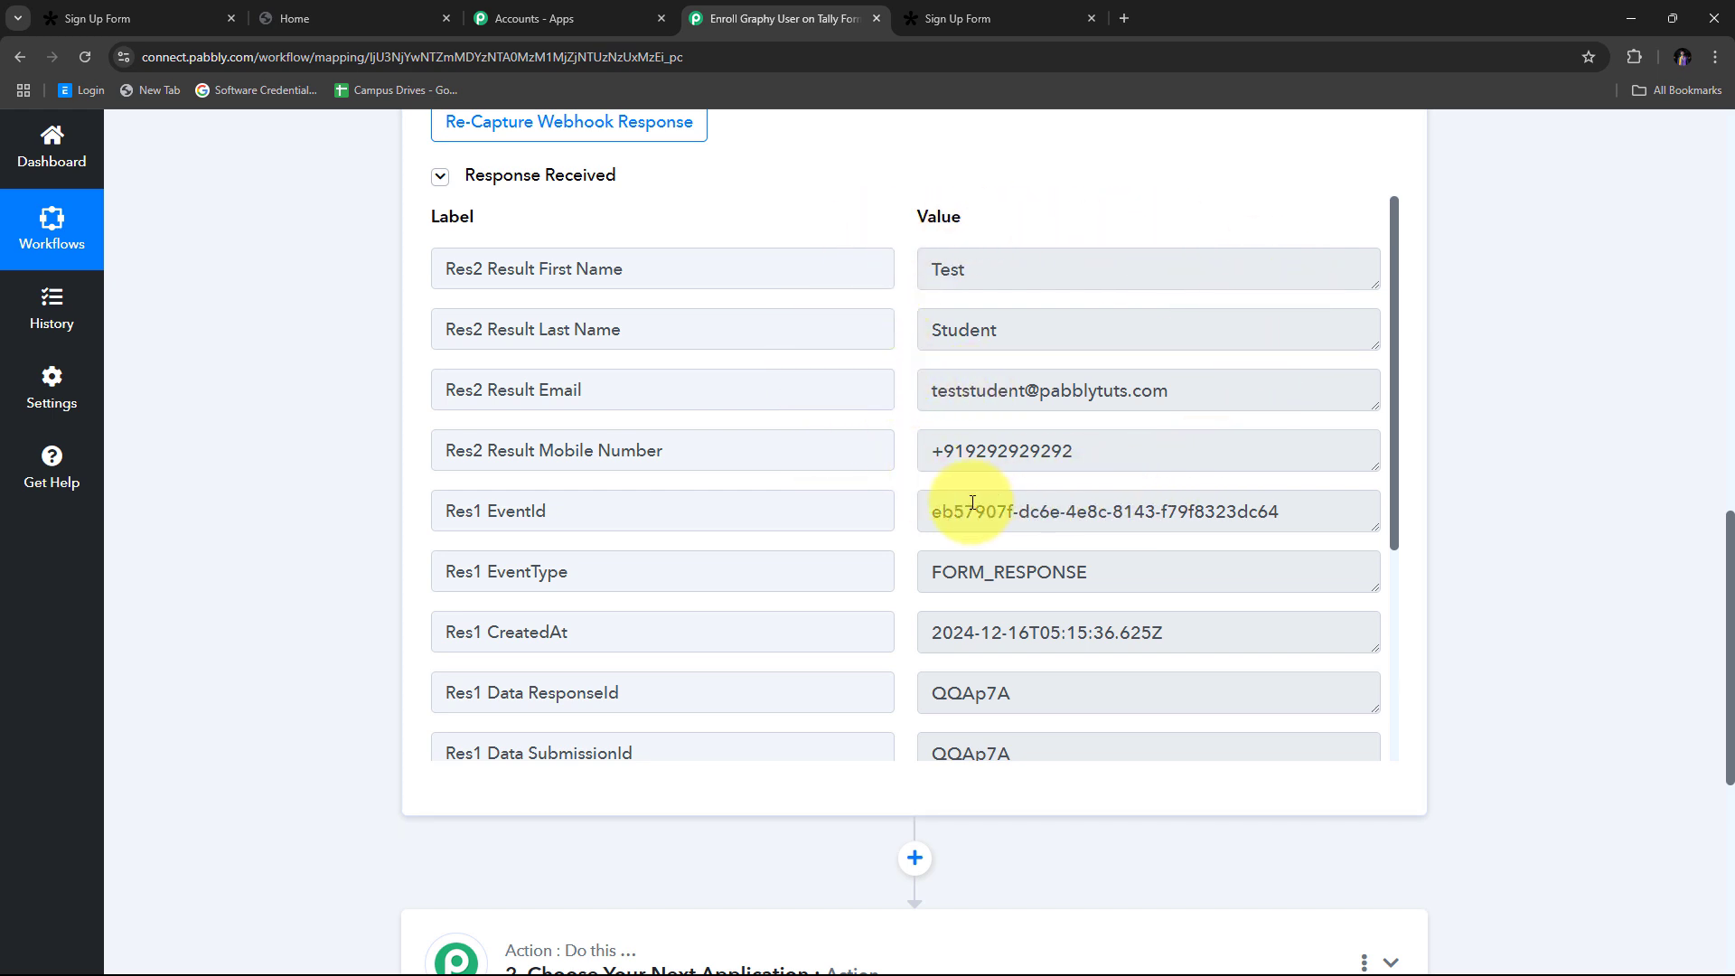
drag(1054, 271, 735, 271)
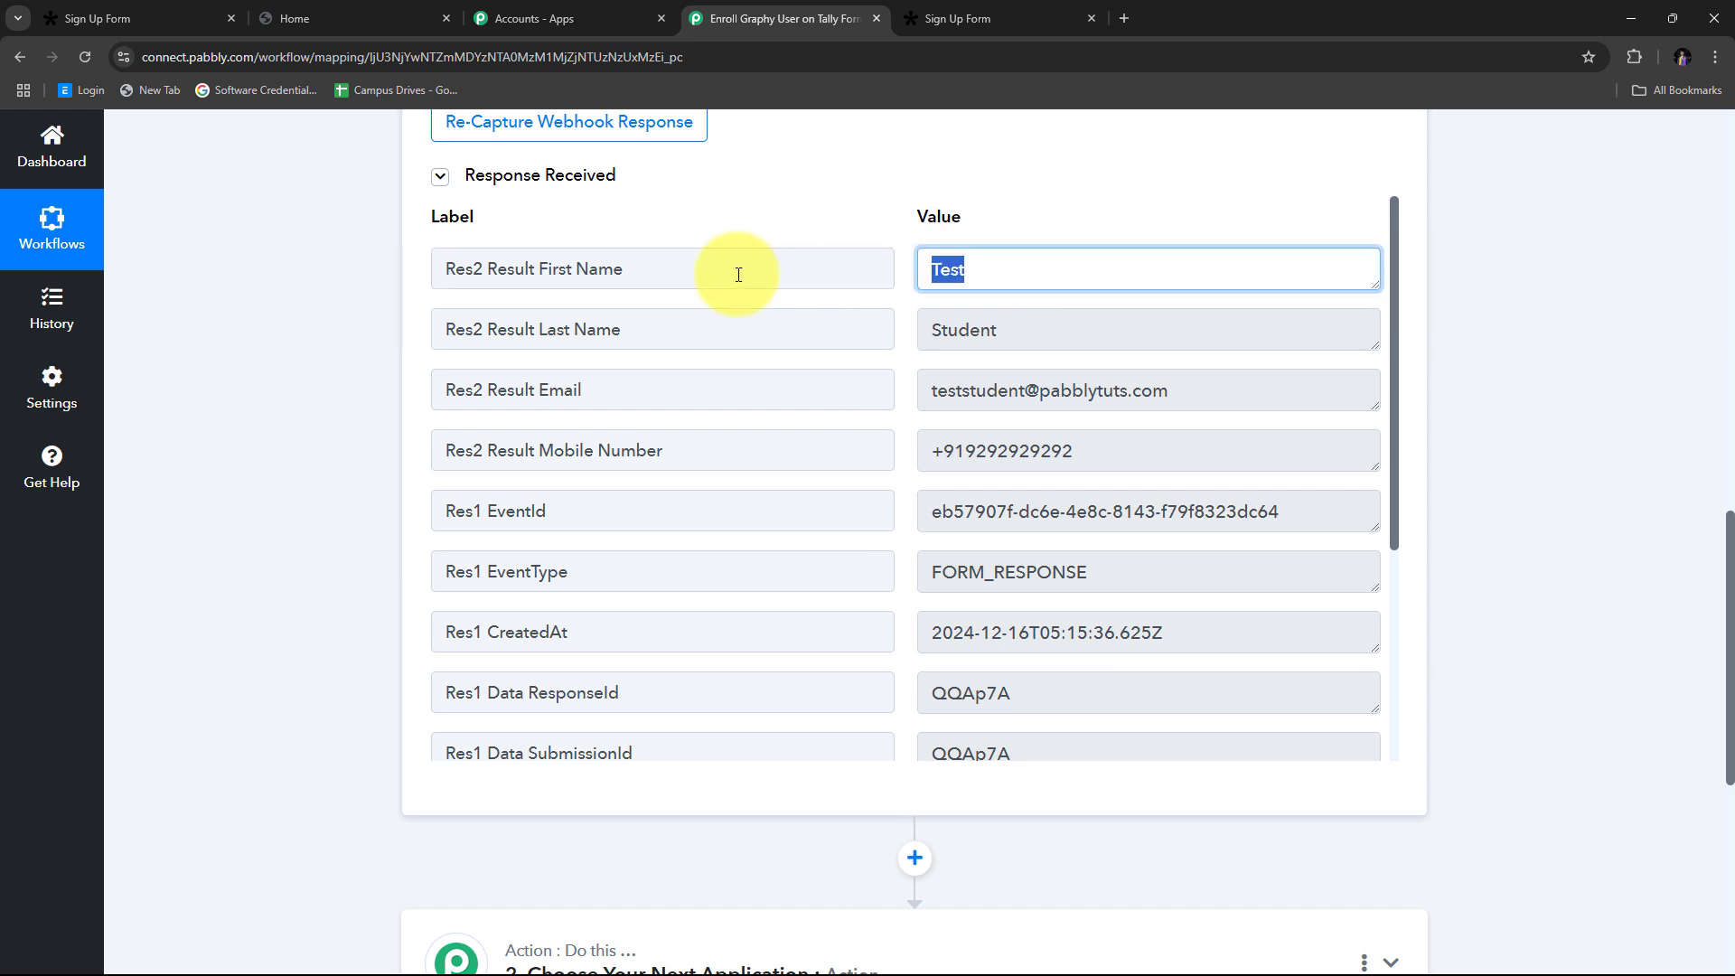
drag(1103, 337, 825, 330)
drag(1270, 387, 701, 375)
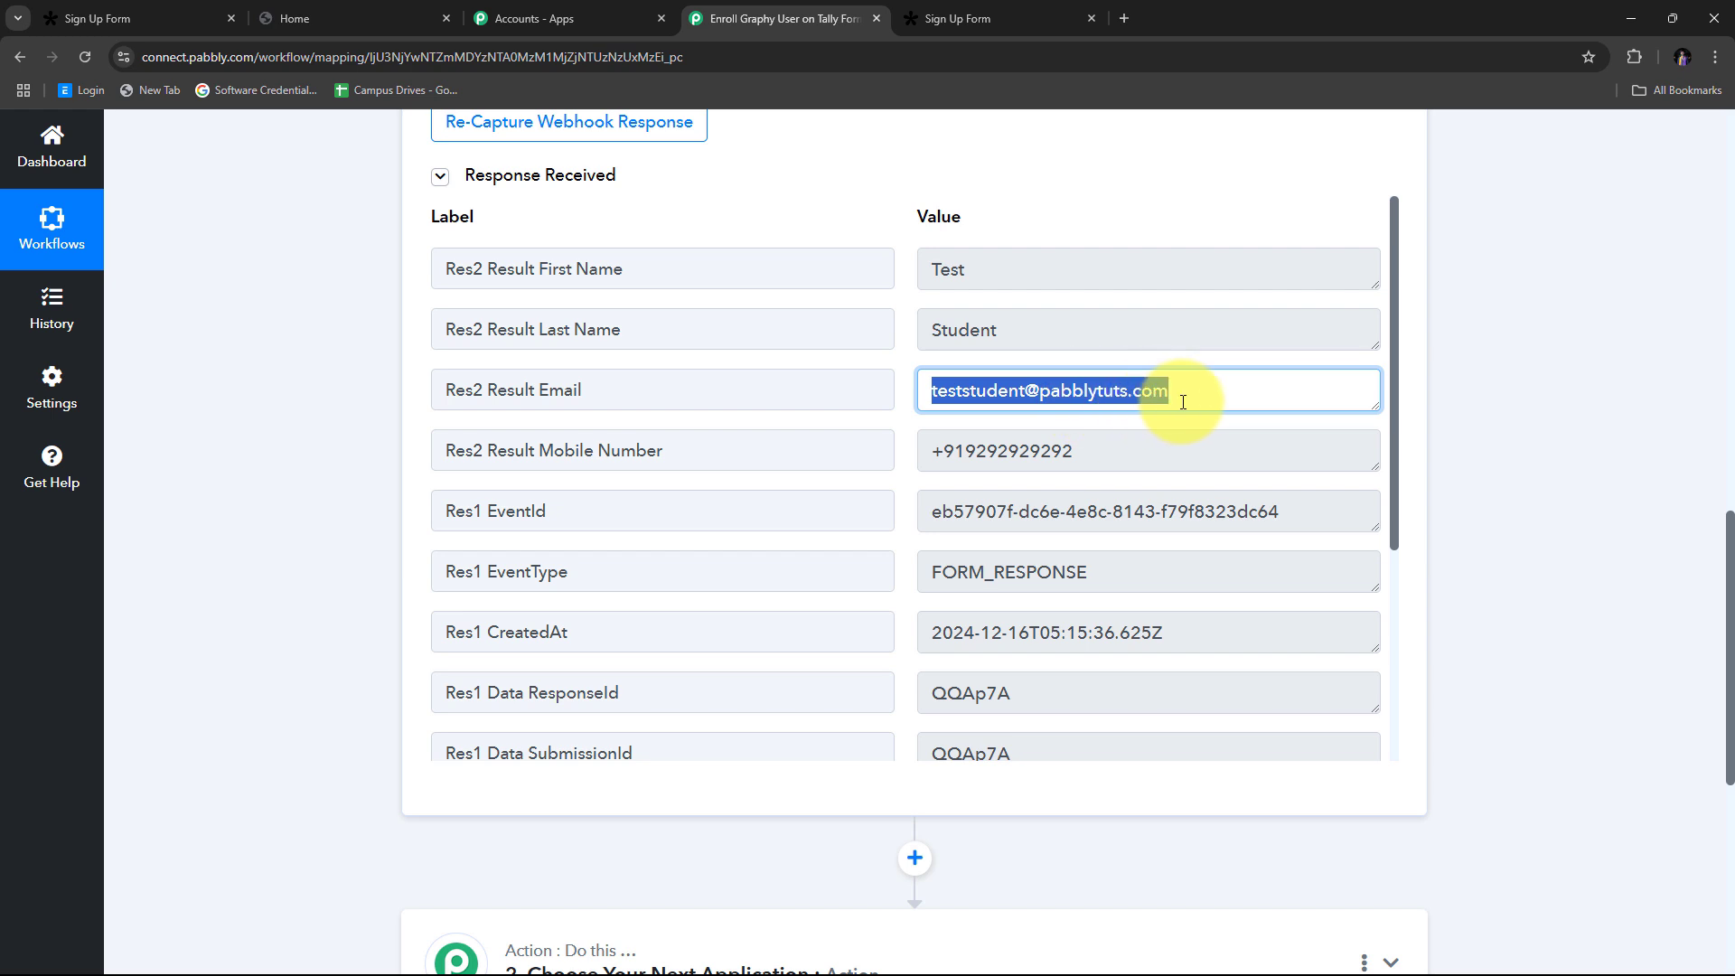
drag(1259, 464, 933, 449)
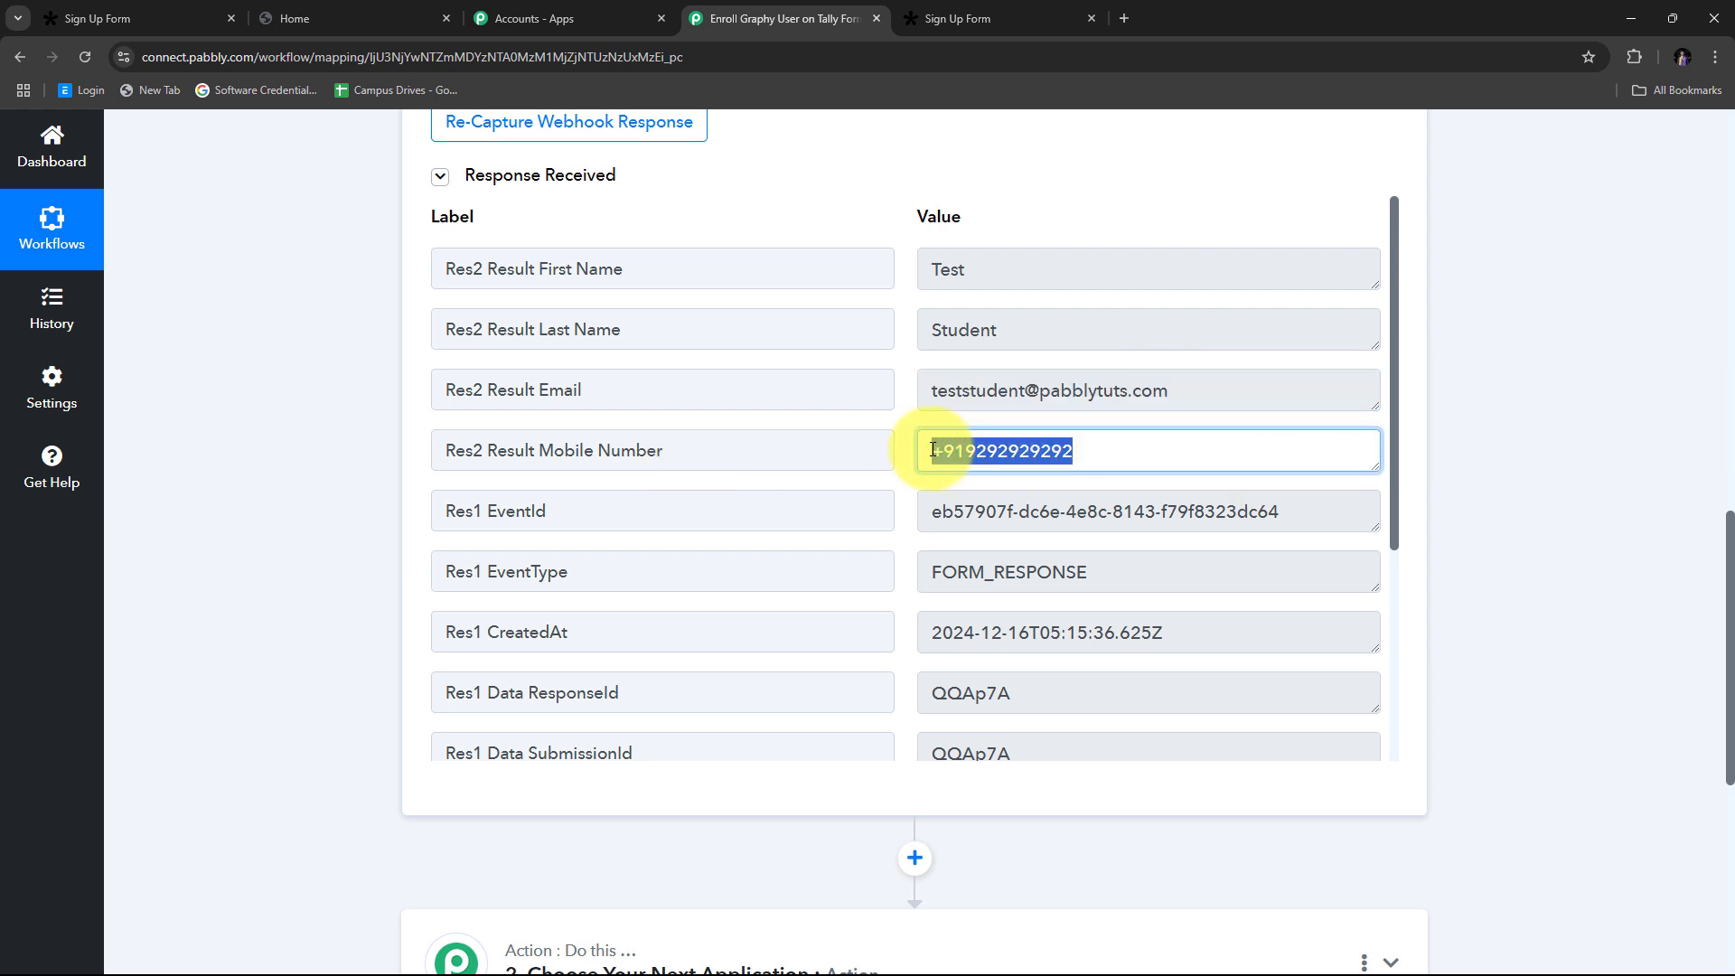
scroll(885, 452, up, 2)
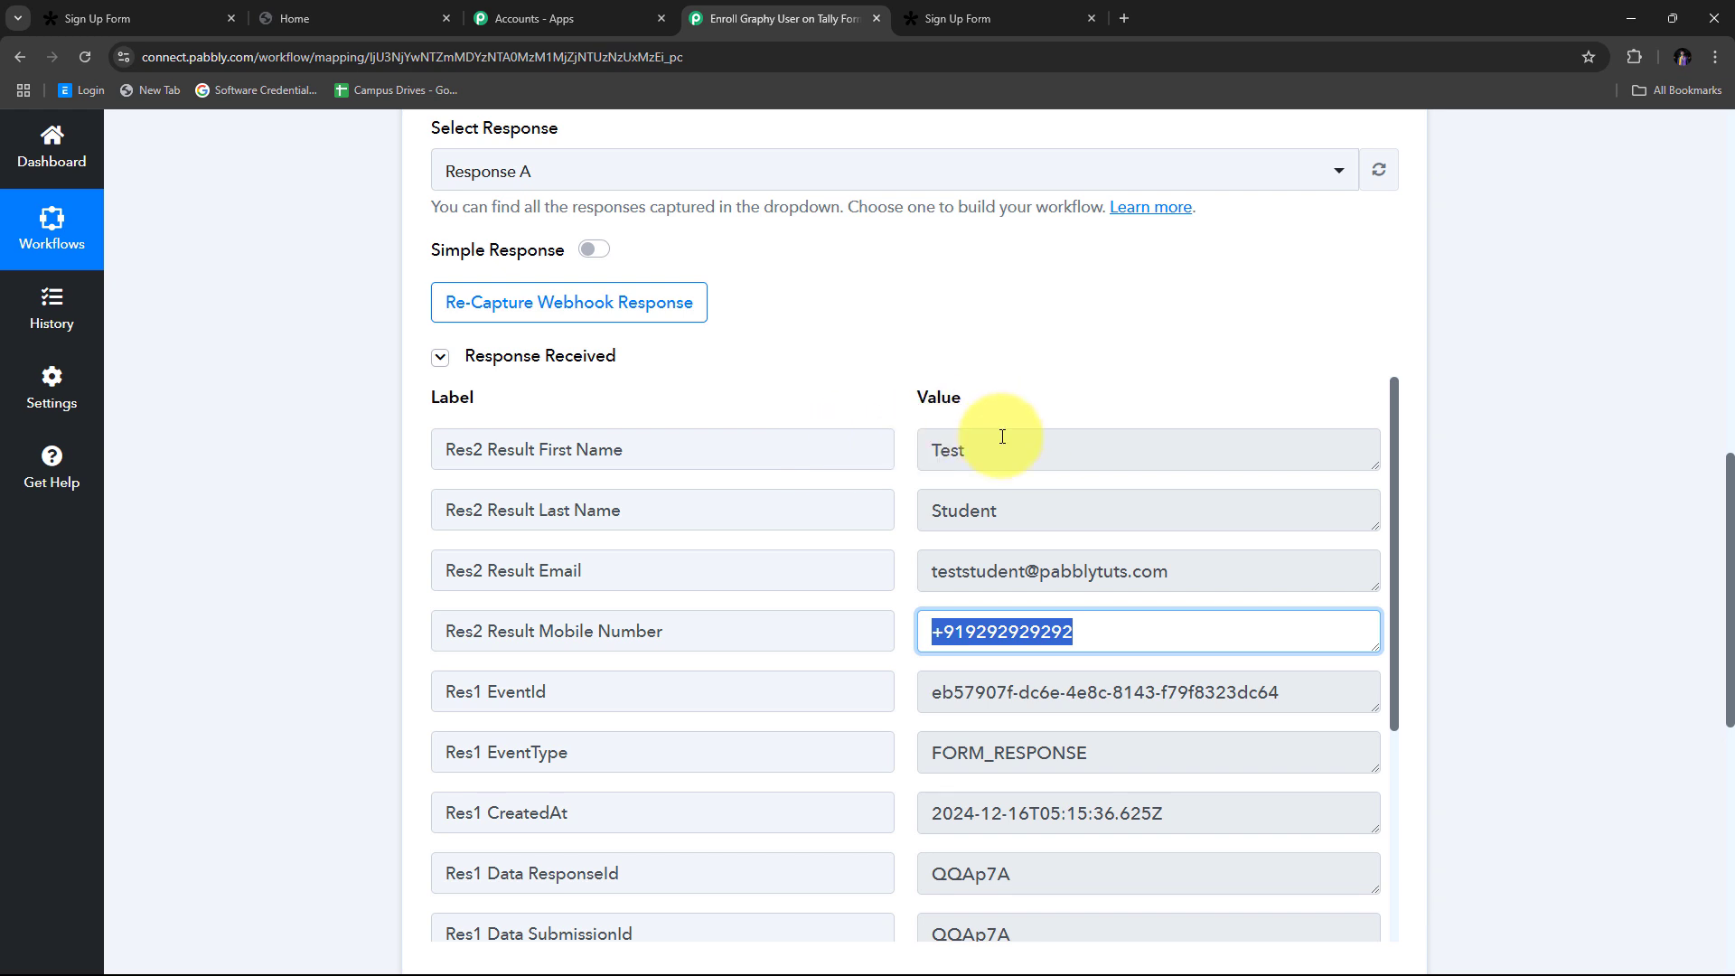
click(1056, 377)
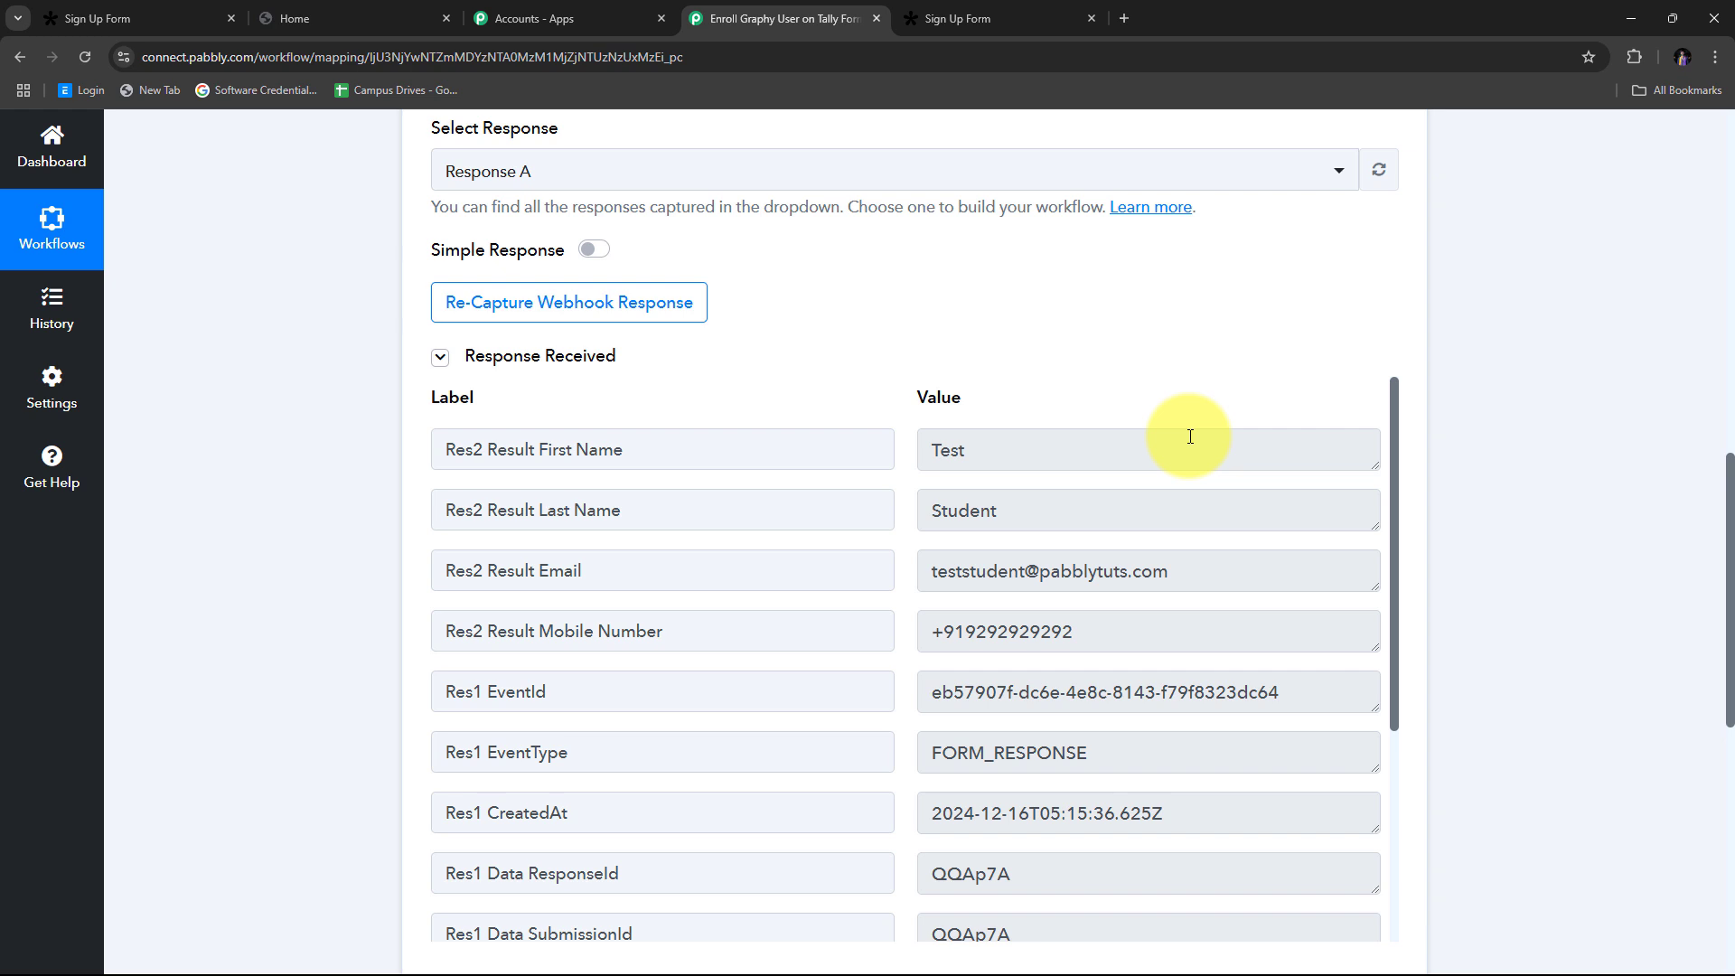
Step: Scroll the received response and point out the first and last name values again
scroll(1190, 437, down, 1)
scroll(1181, 434, up, 1)
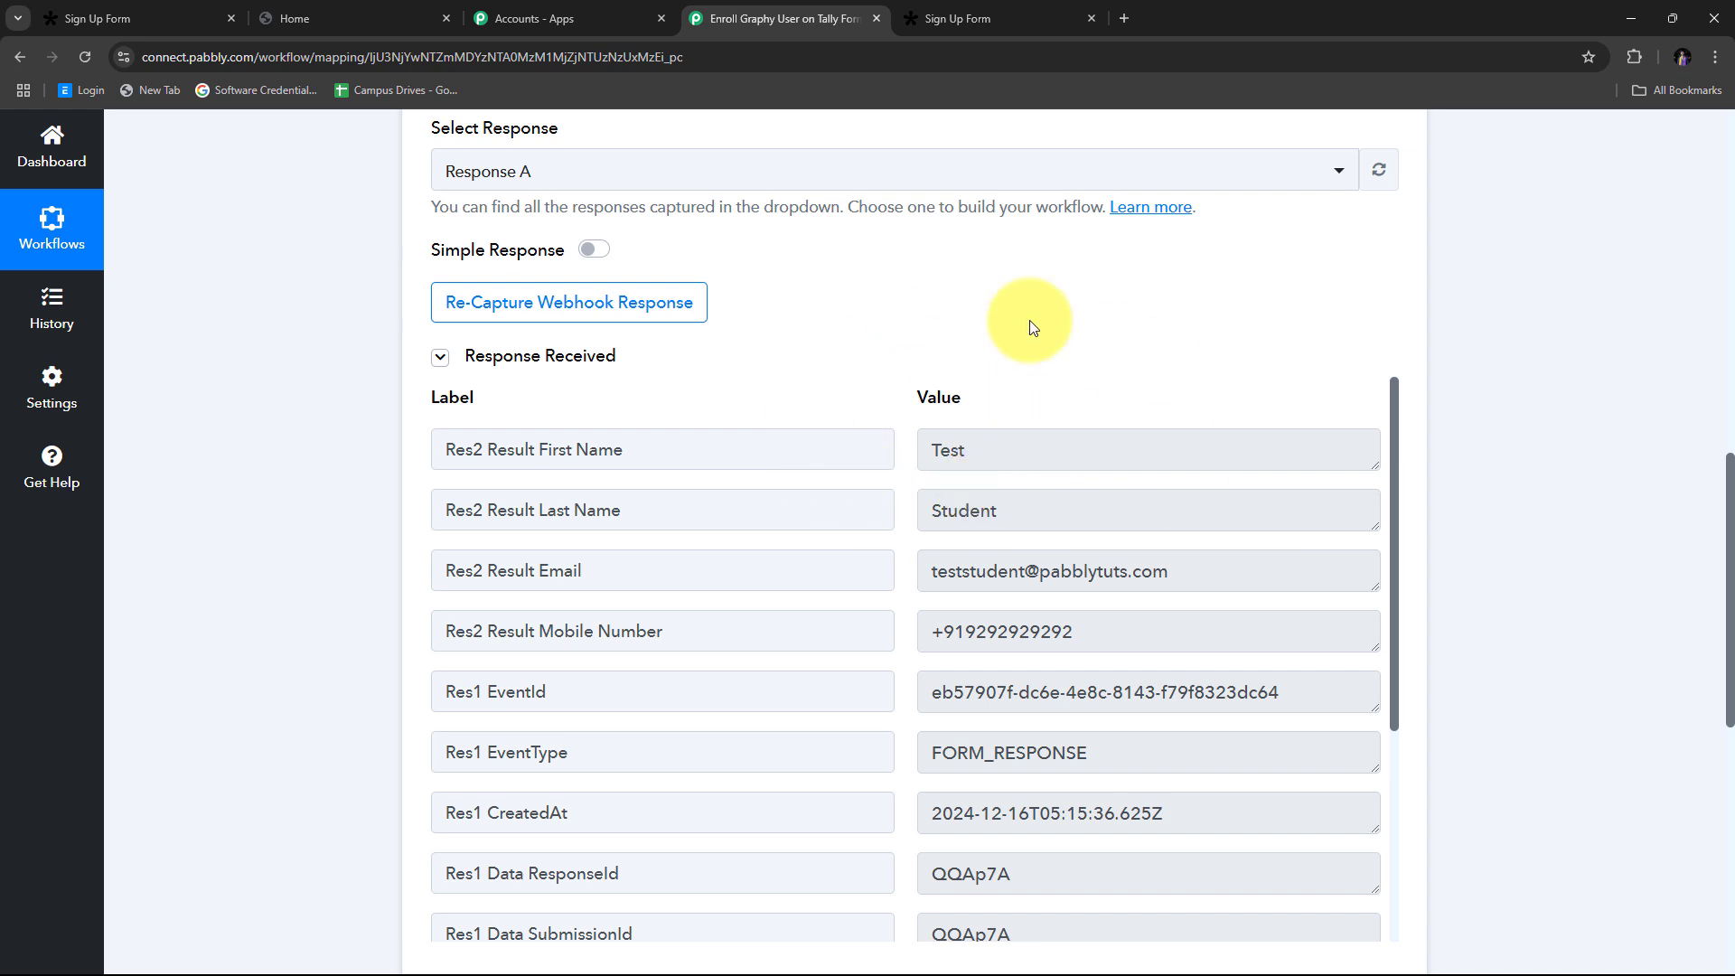
scroll(985, 511, down, 1)
scroll(1011, 526, up, 1)
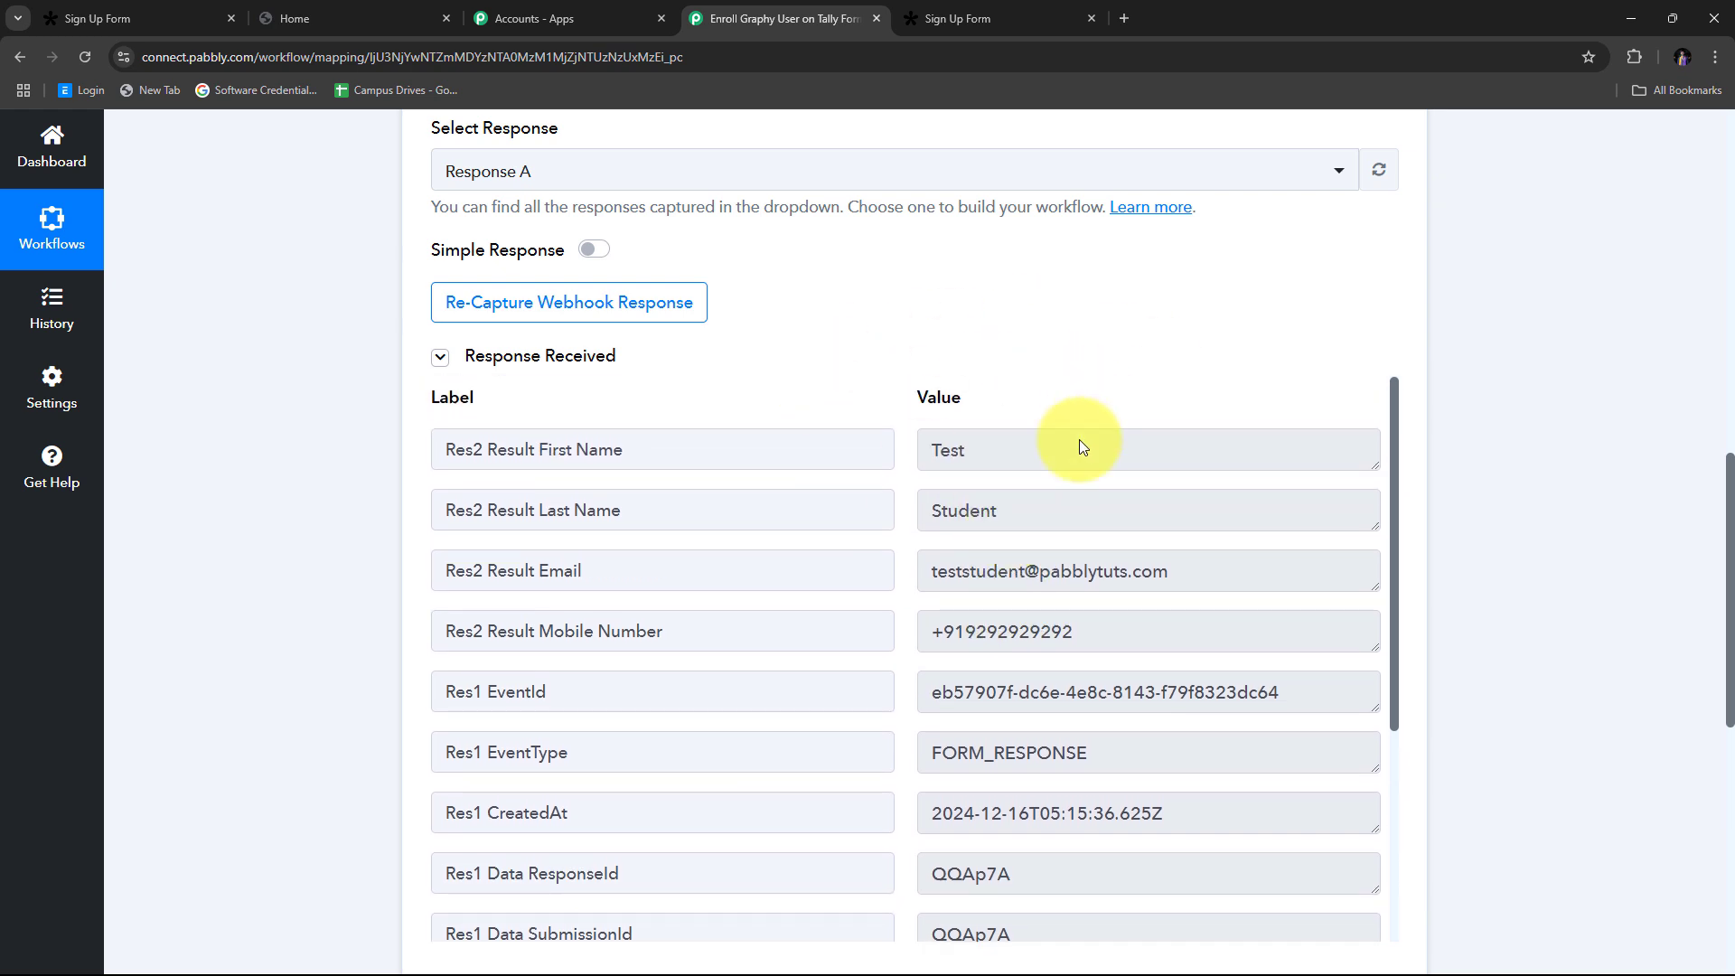
scroll(1112, 407, down, 1)
scroll(1217, 476, up, 2)
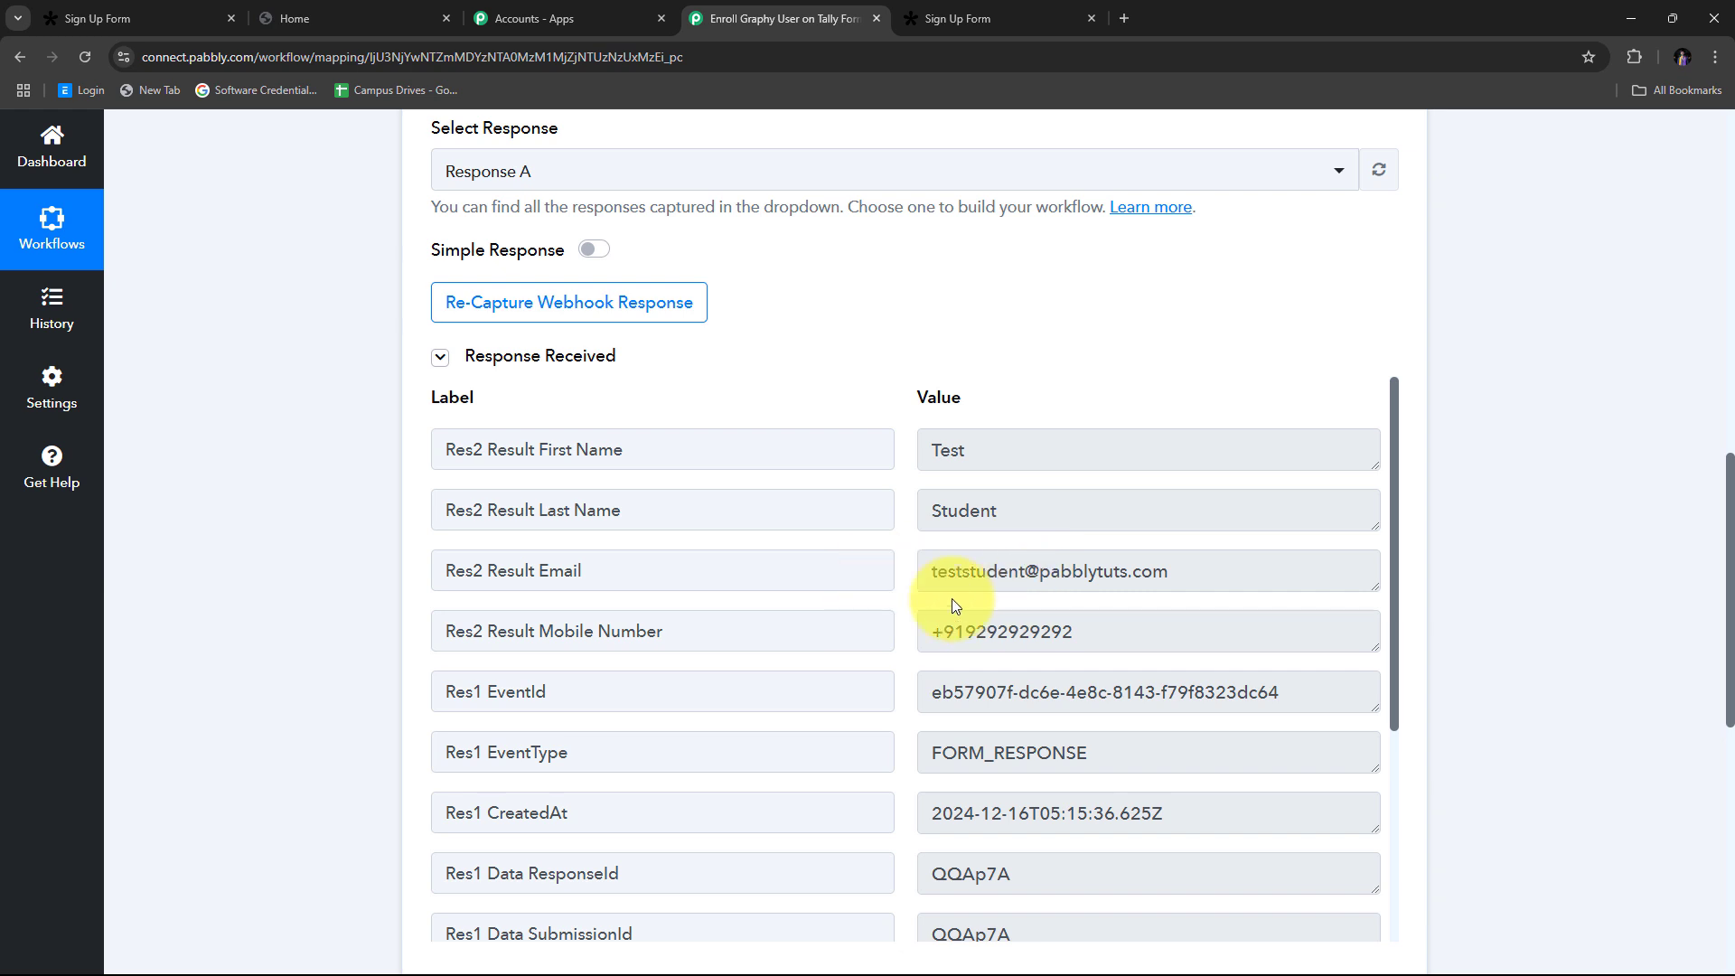
drag(985, 450, 888, 455)
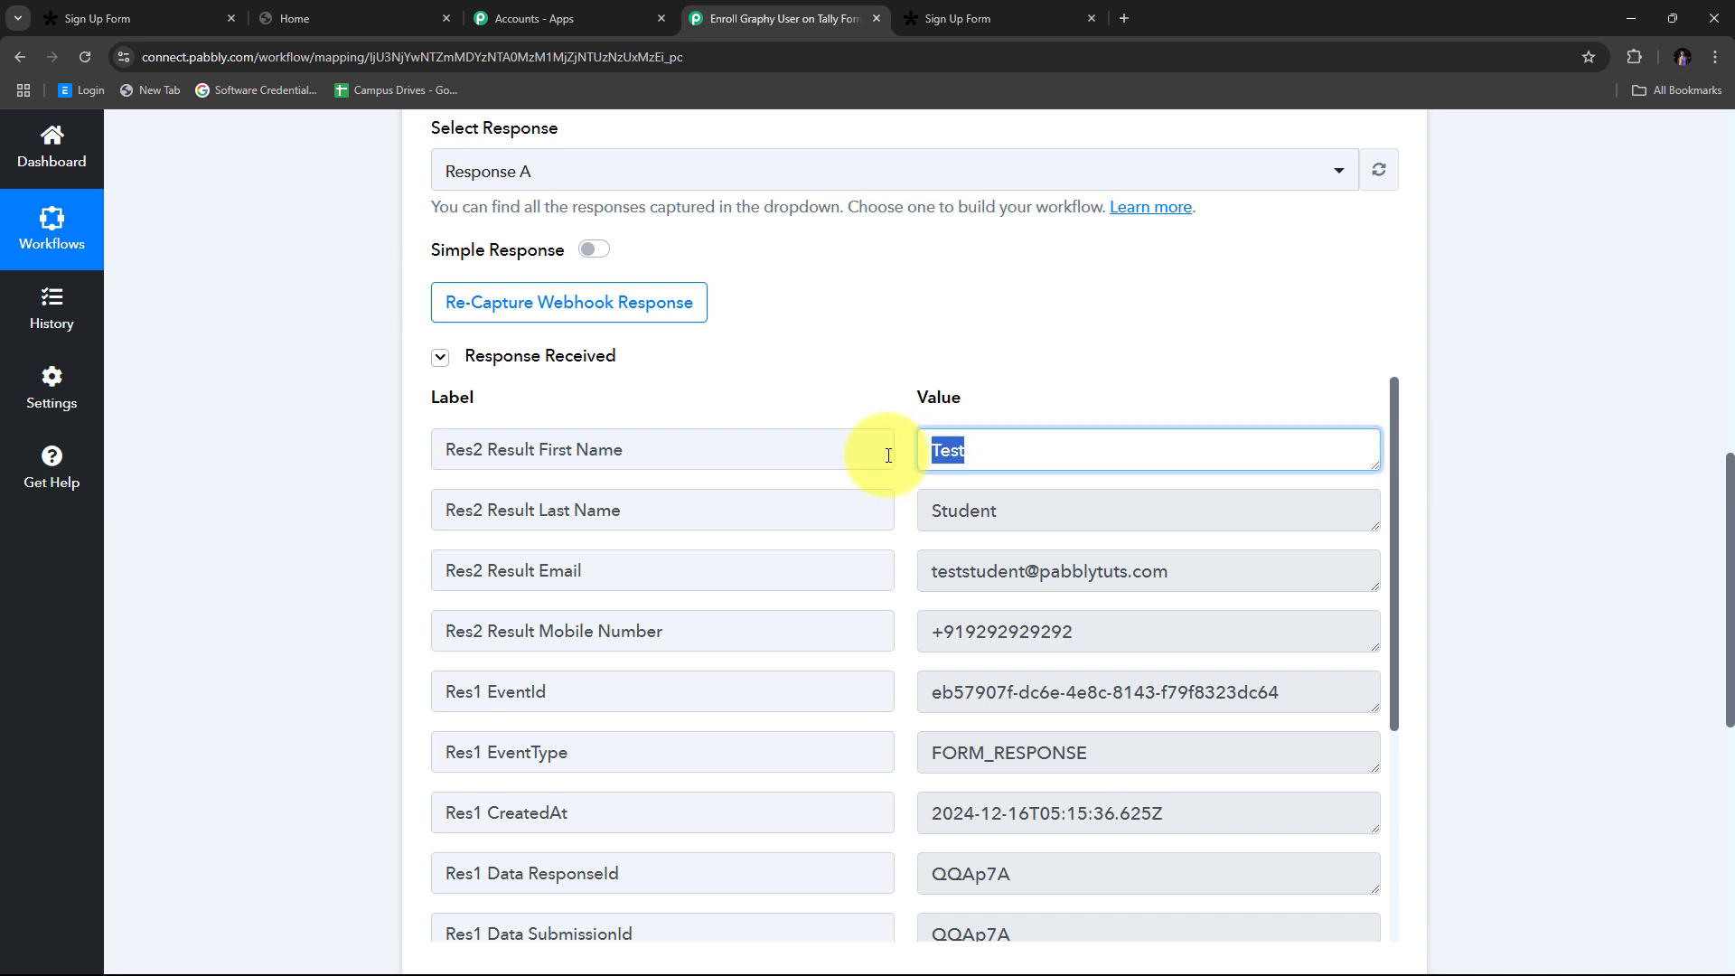
drag(1034, 506, 922, 506)
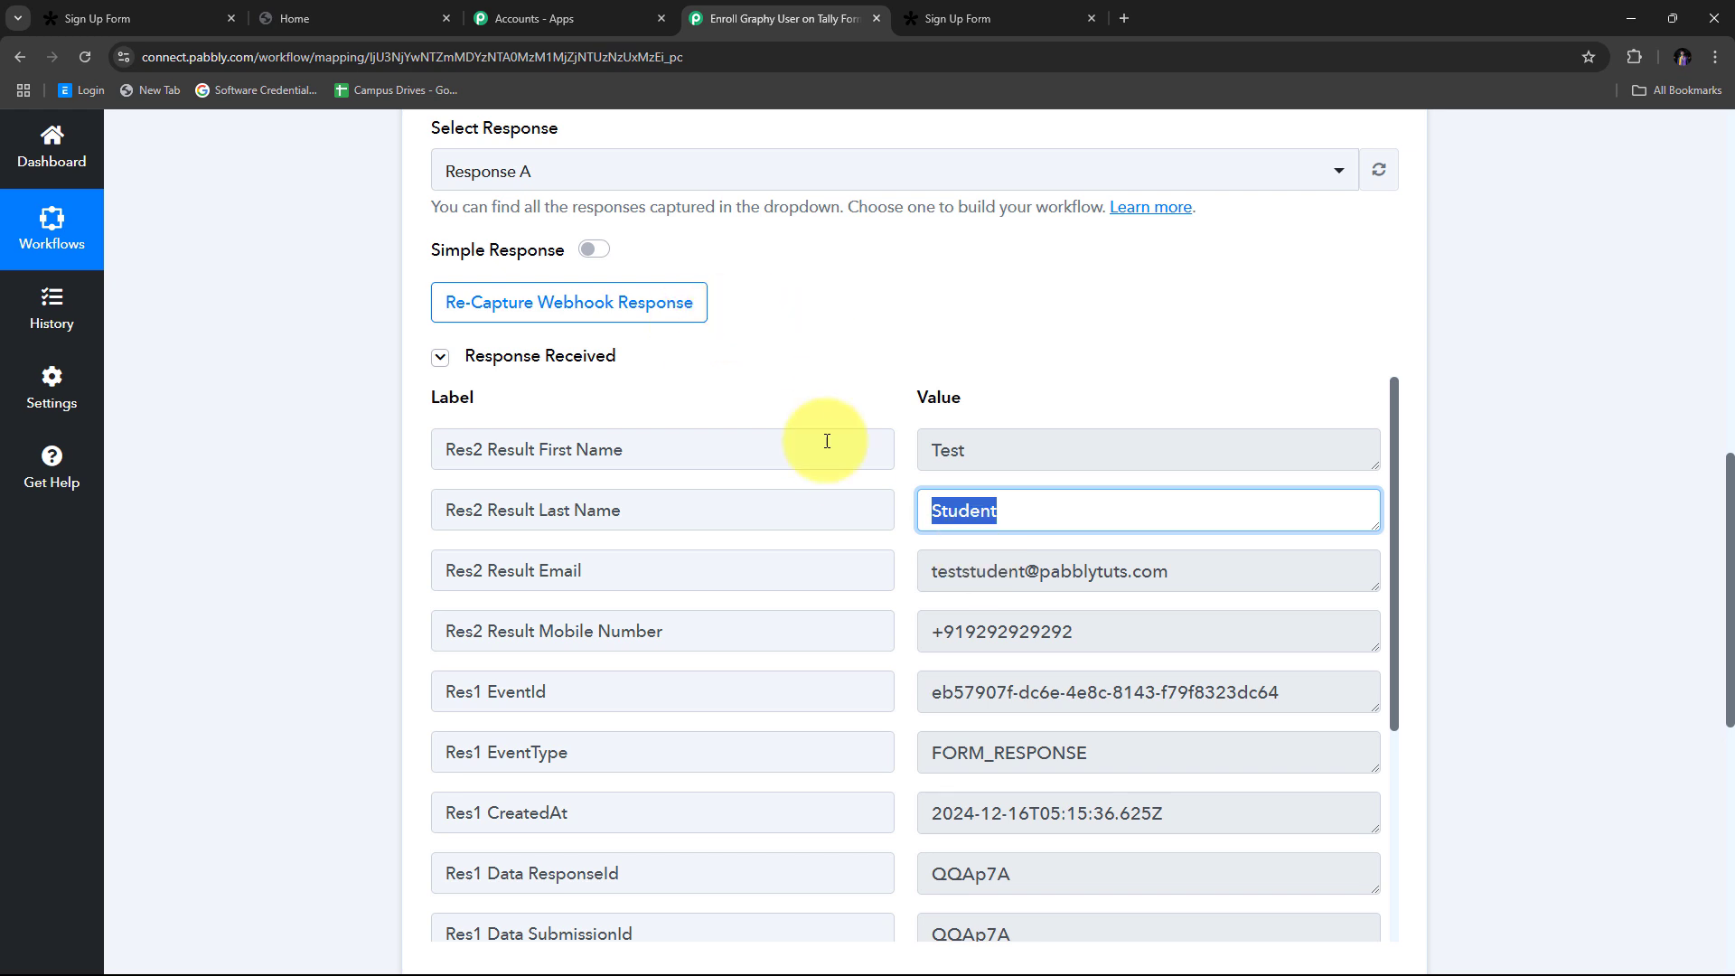
scroll(1503, 369, down, 7)
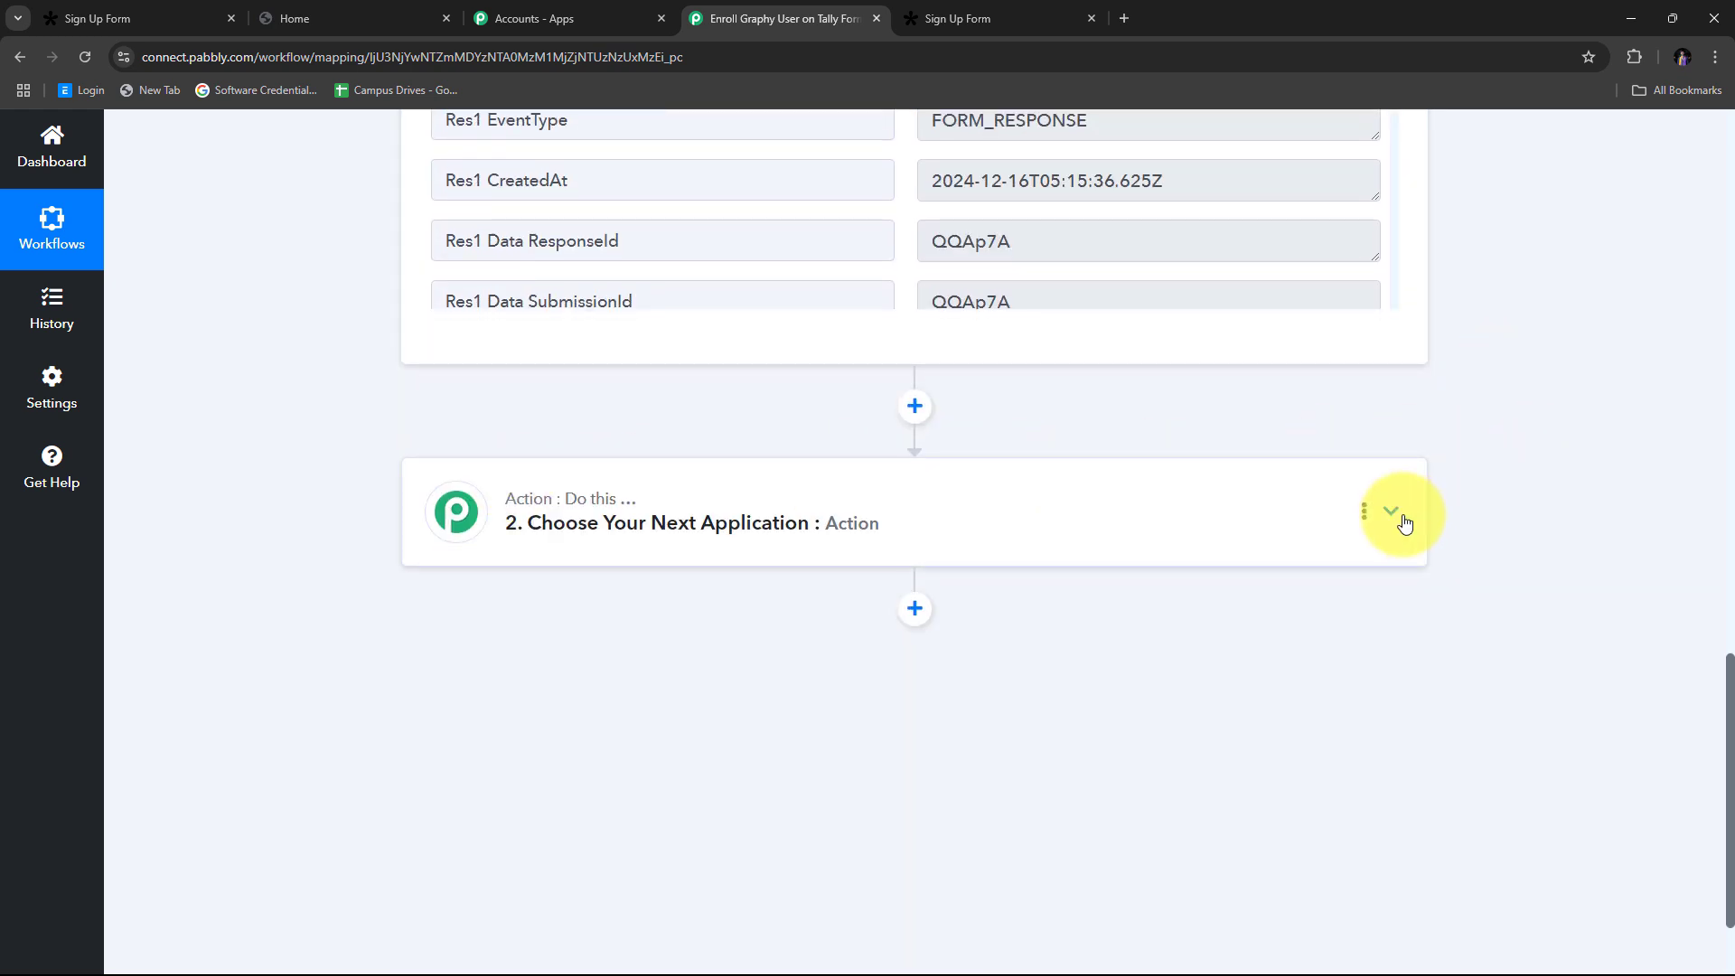
Step: Set the second workflow step to Graphy with the Create Learners action event
click(1391, 512)
click(481, 496)
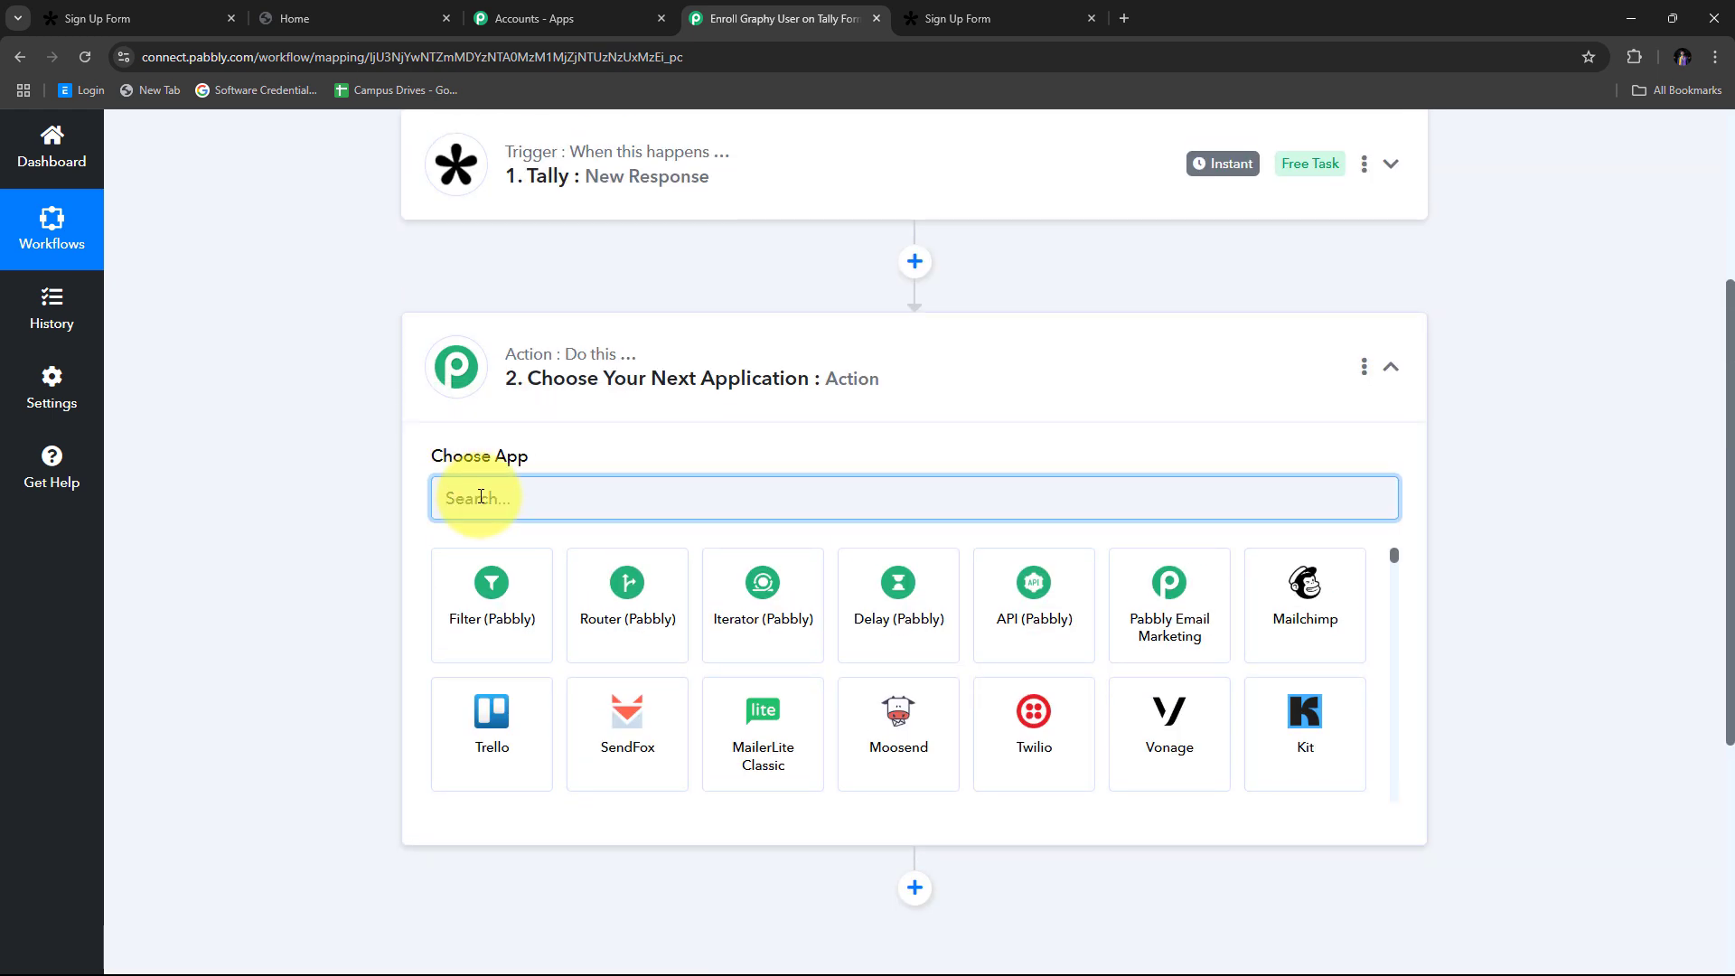
text(Gr)
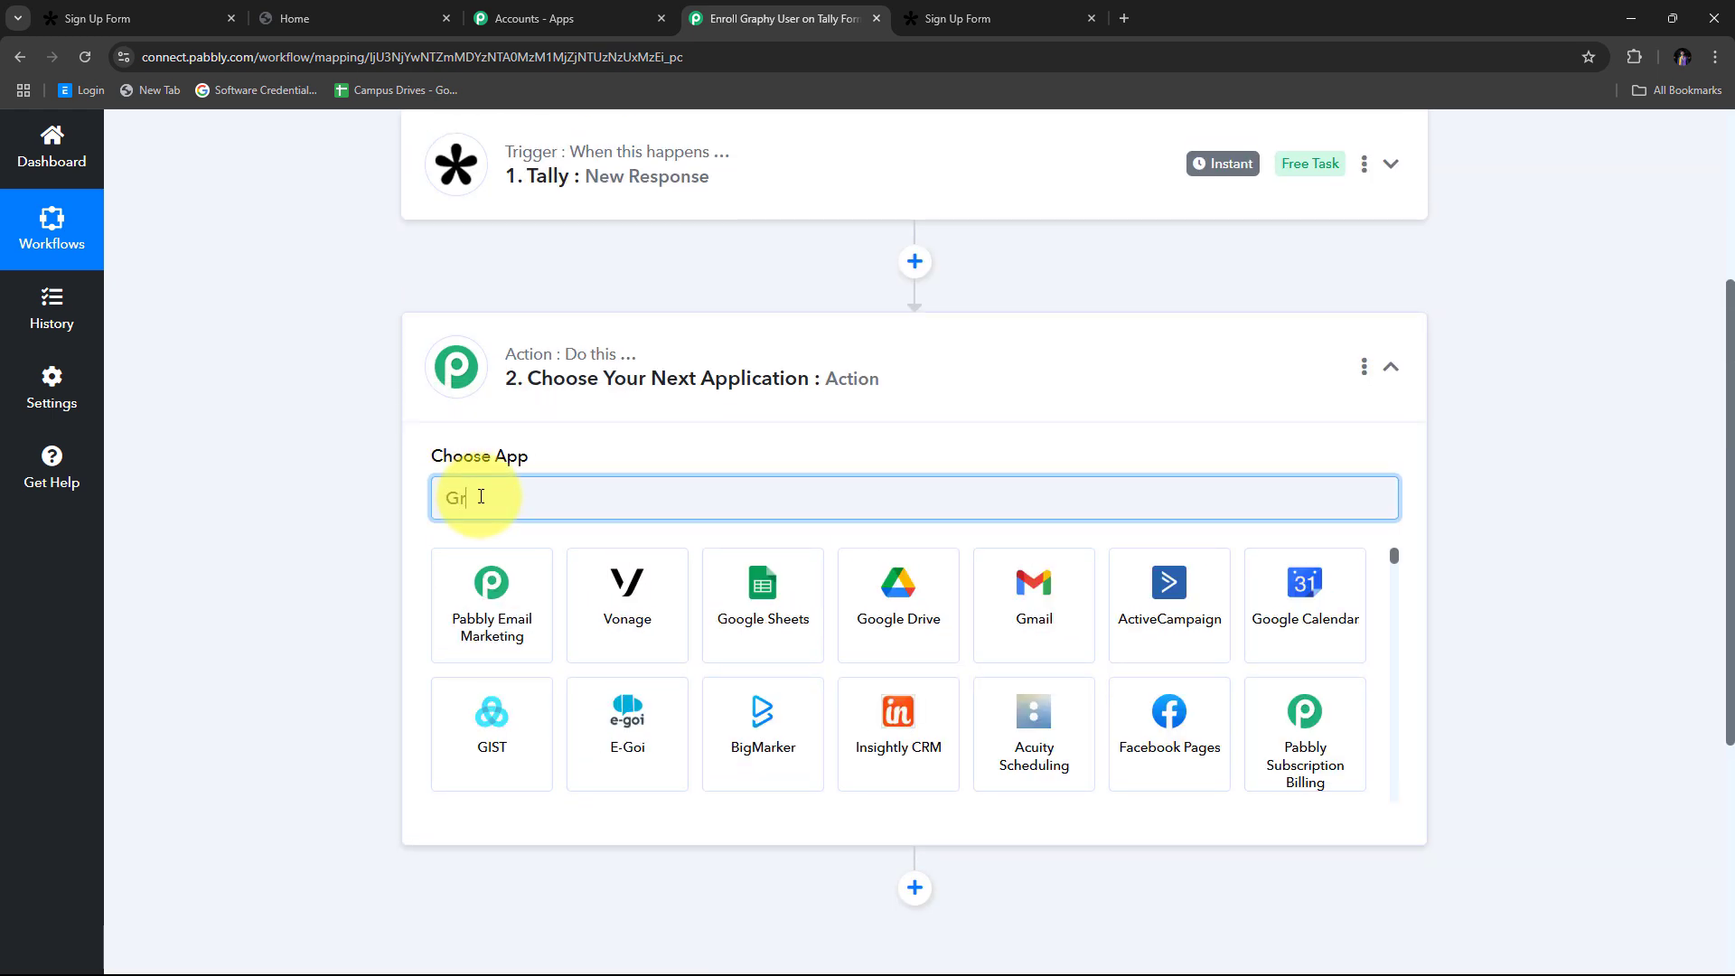
text(aphy)
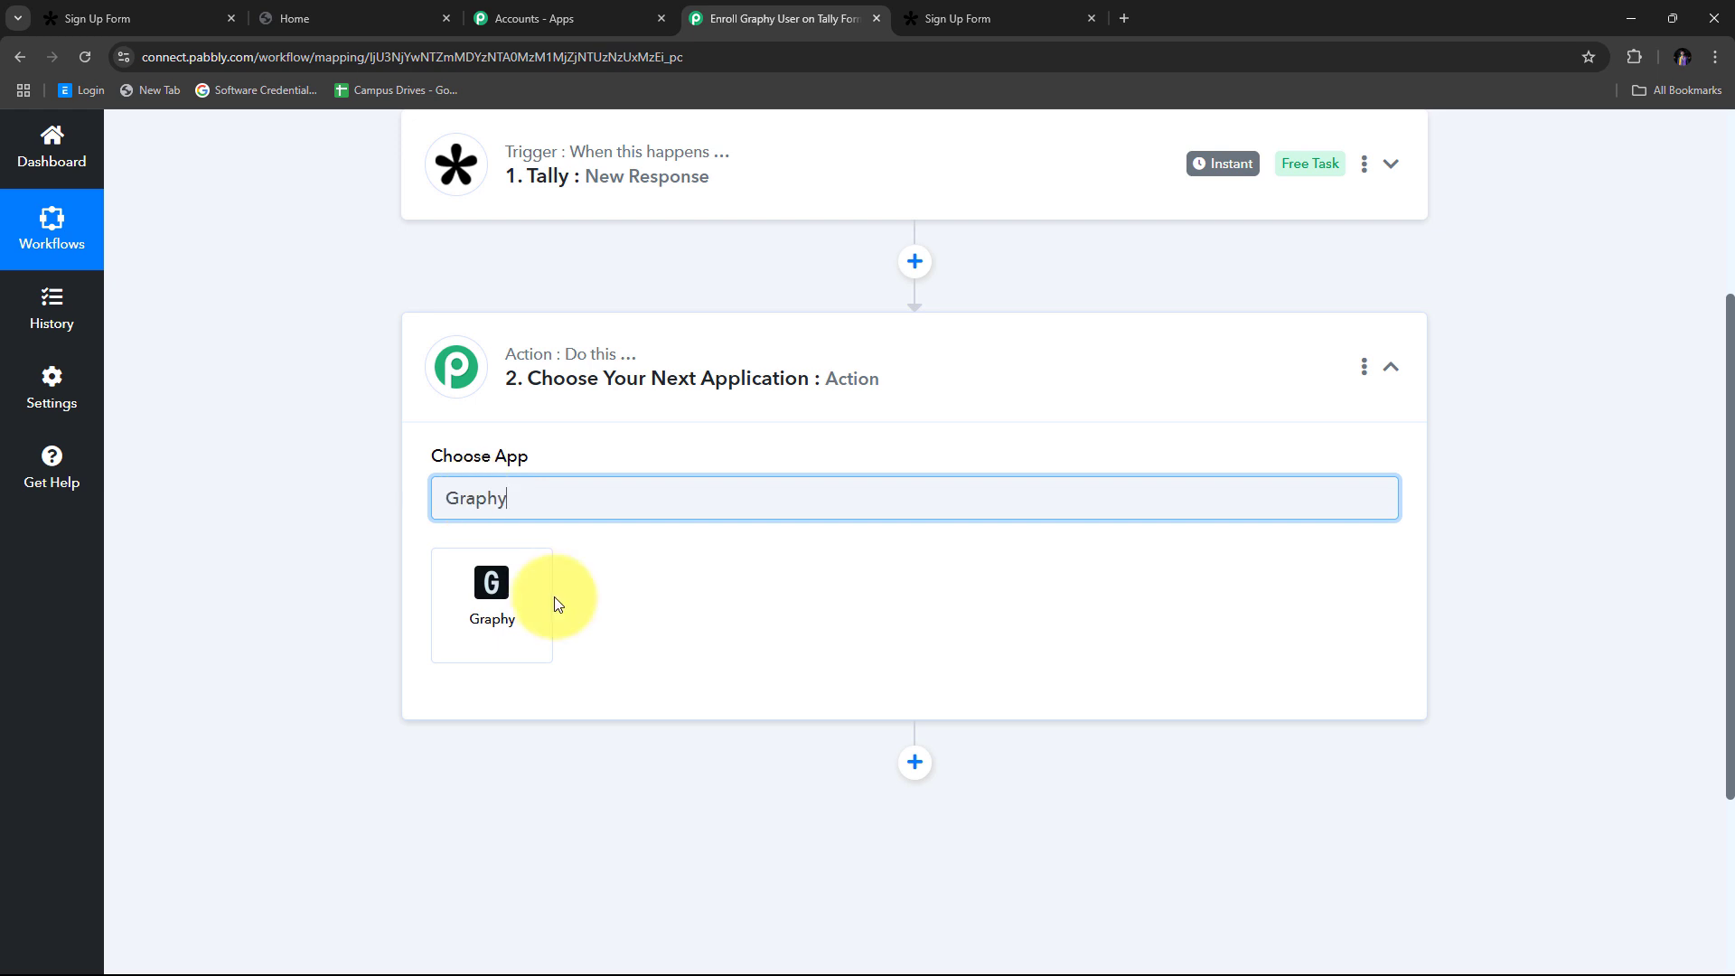
click(508, 605)
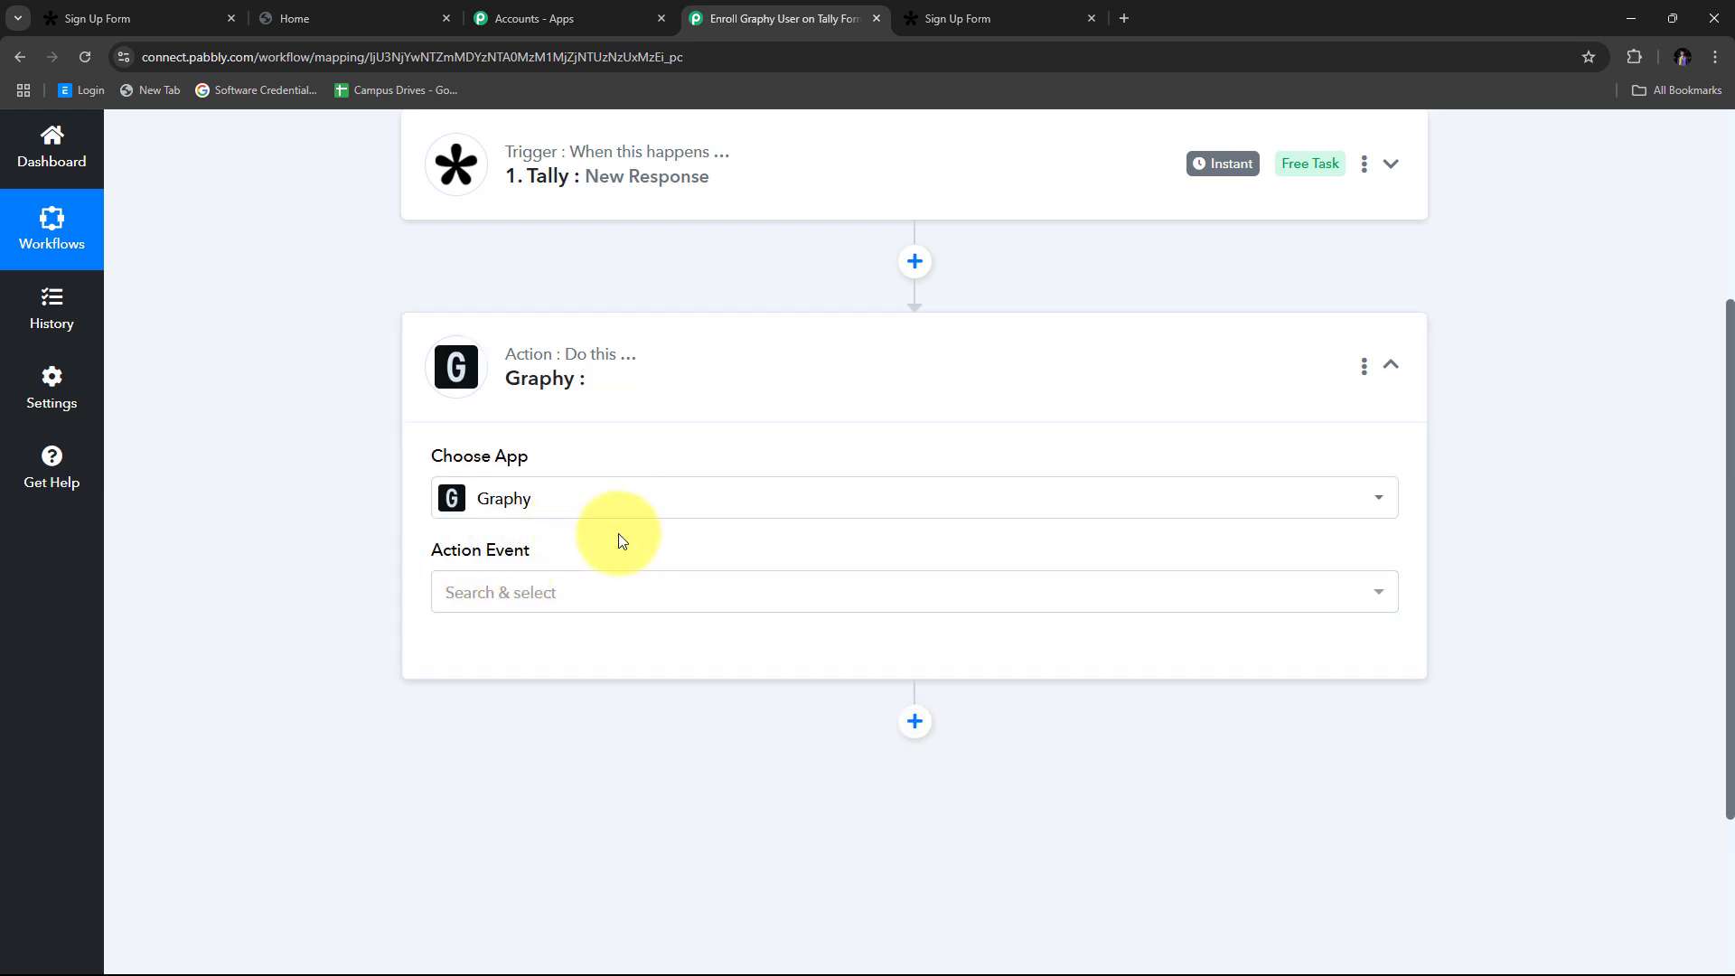
click(1301, 593)
scroll(766, 456, down, 1)
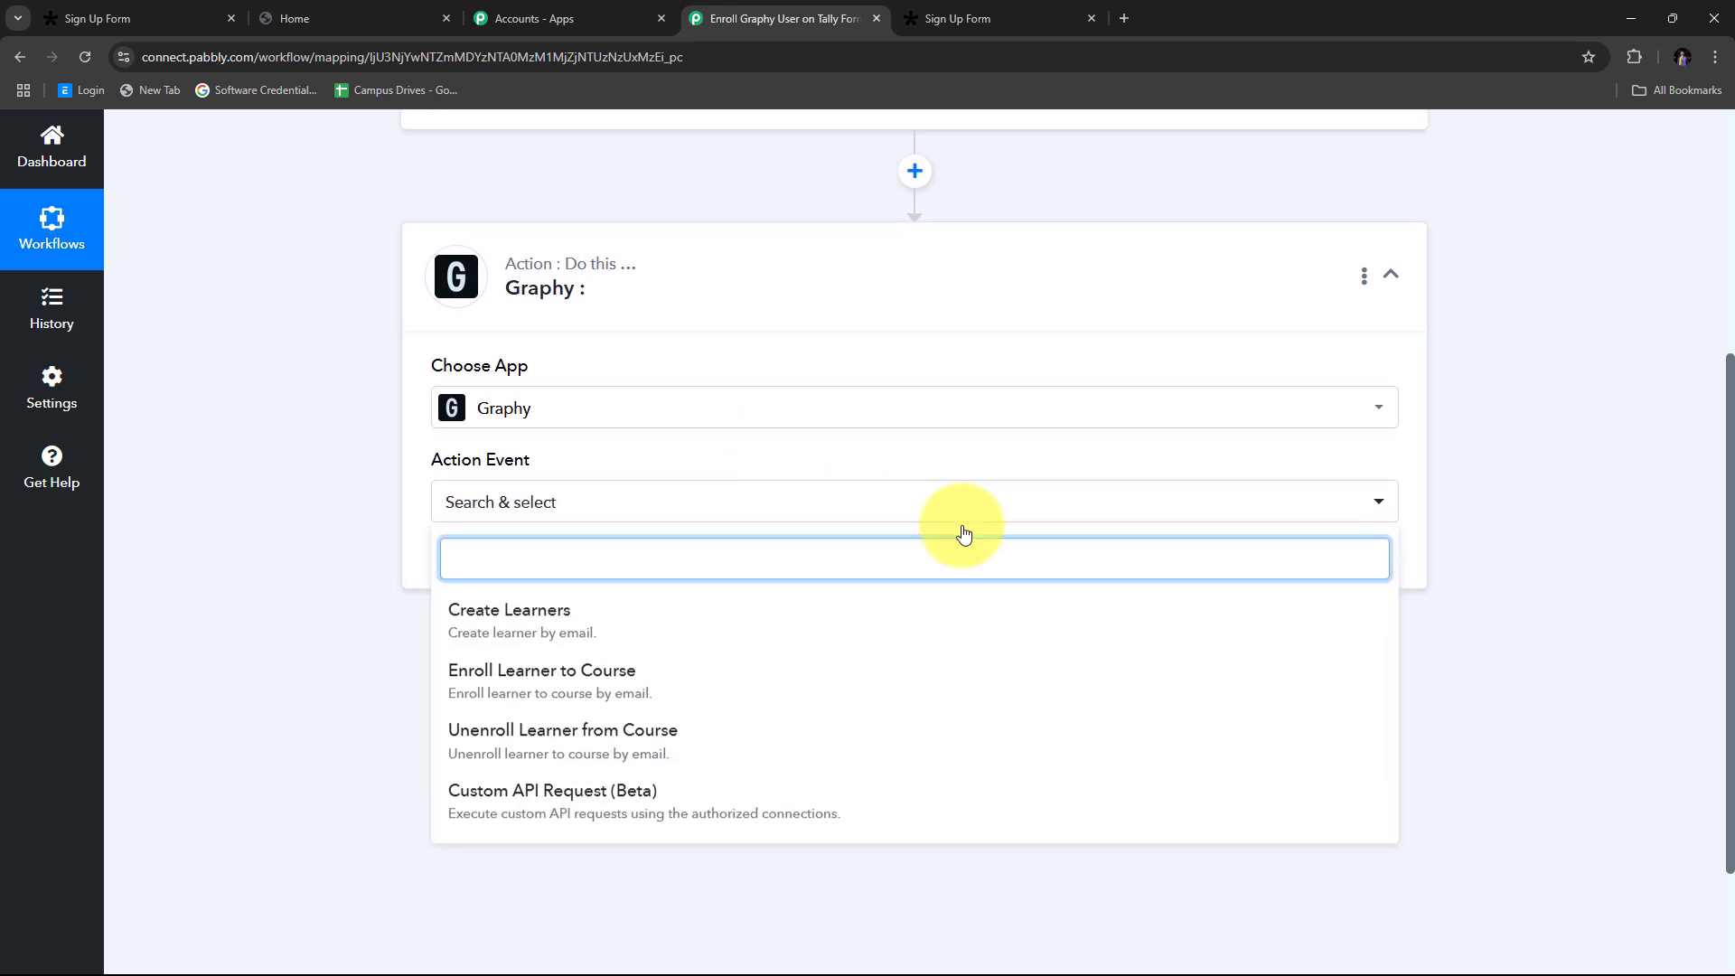
click(500, 627)
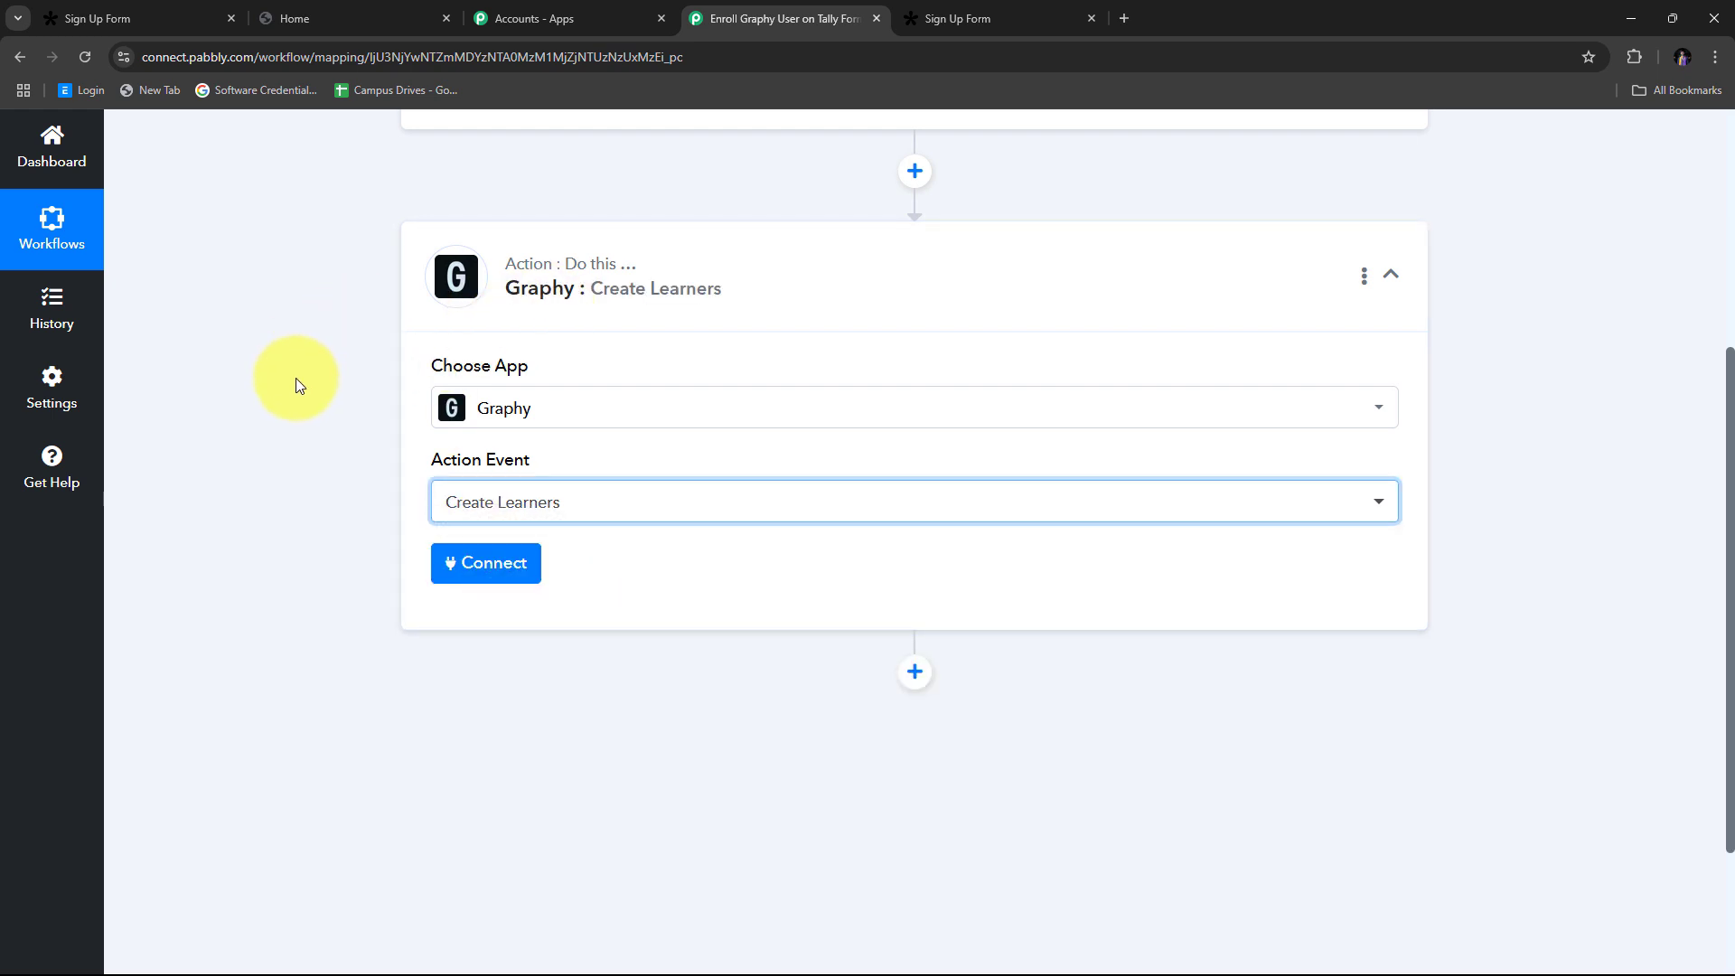
Step: Add a new Graphy connection, Graphy #11, and point out its empty API Key and Merchant Id fields
click(488, 575)
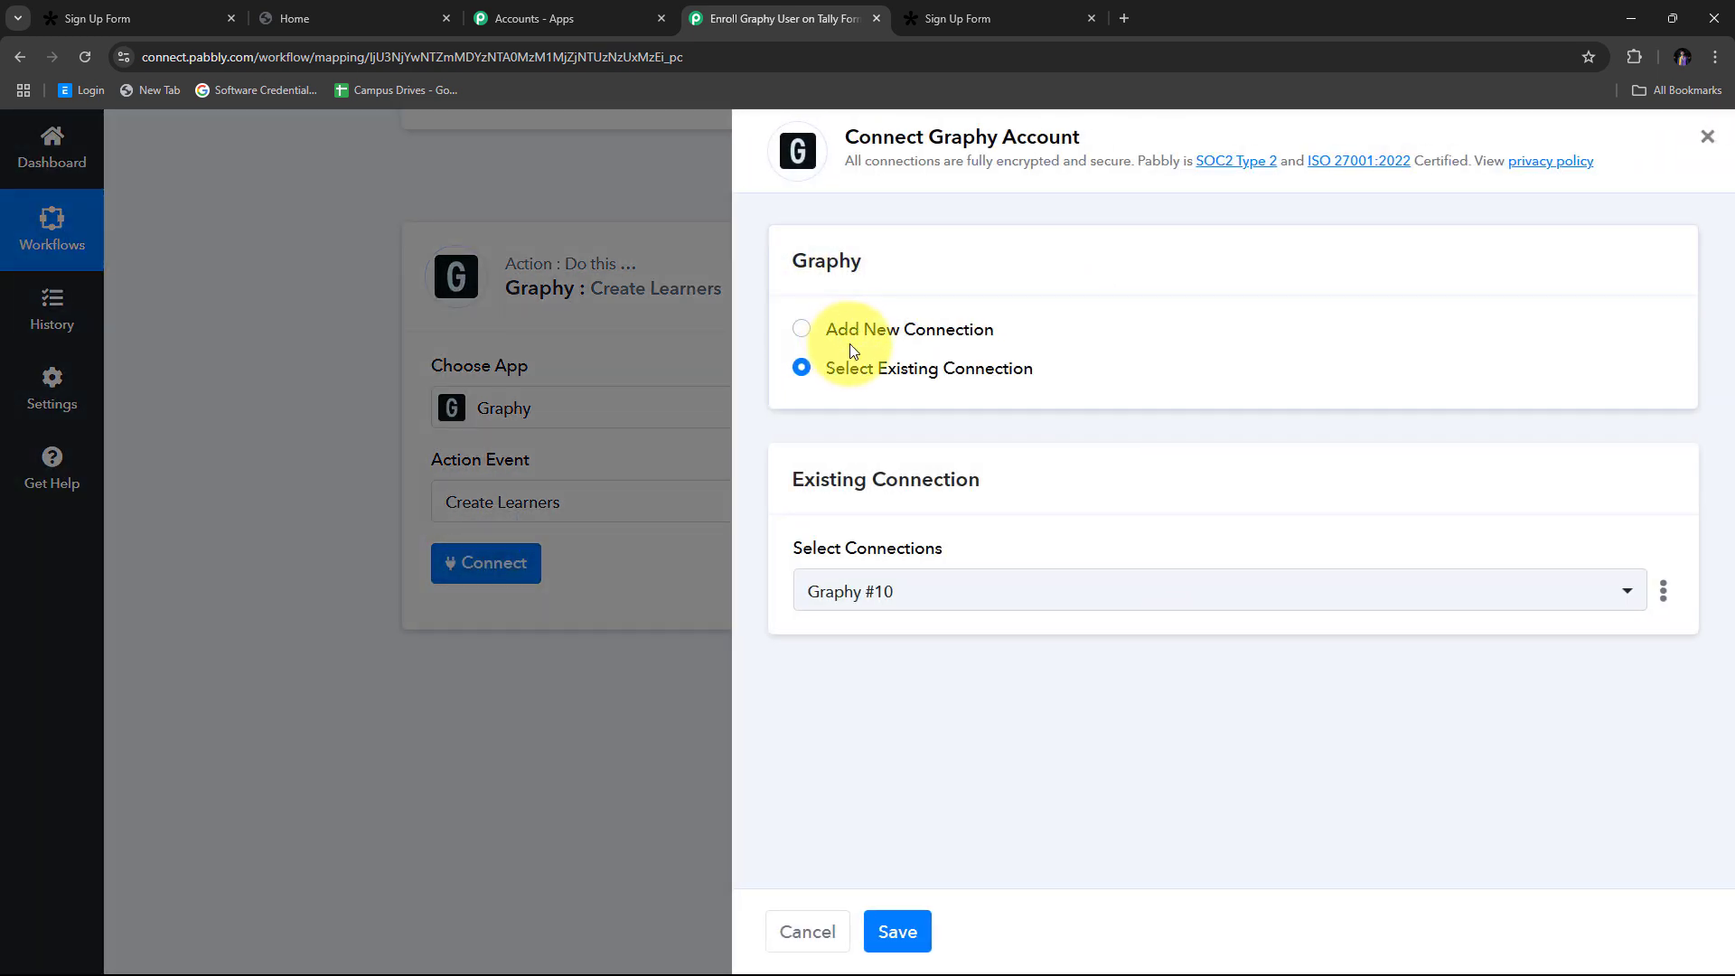
click(807, 332)
scroll(1152, 403, down, 1)
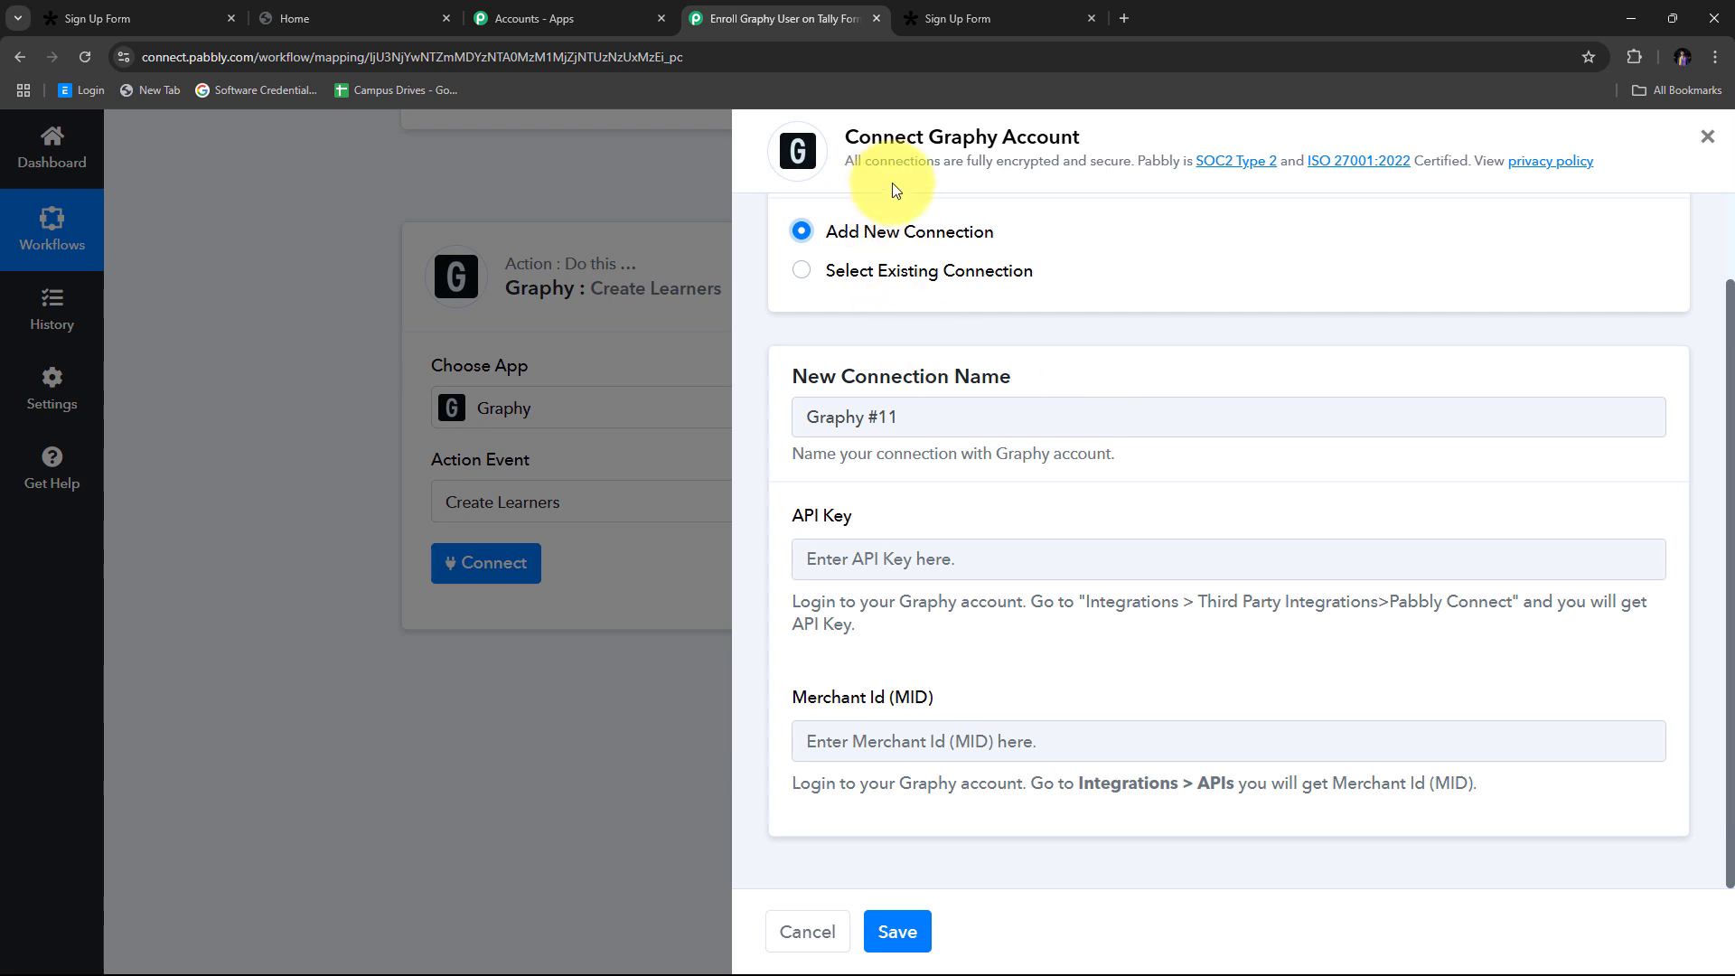
drag(794, 524, 936, 524)
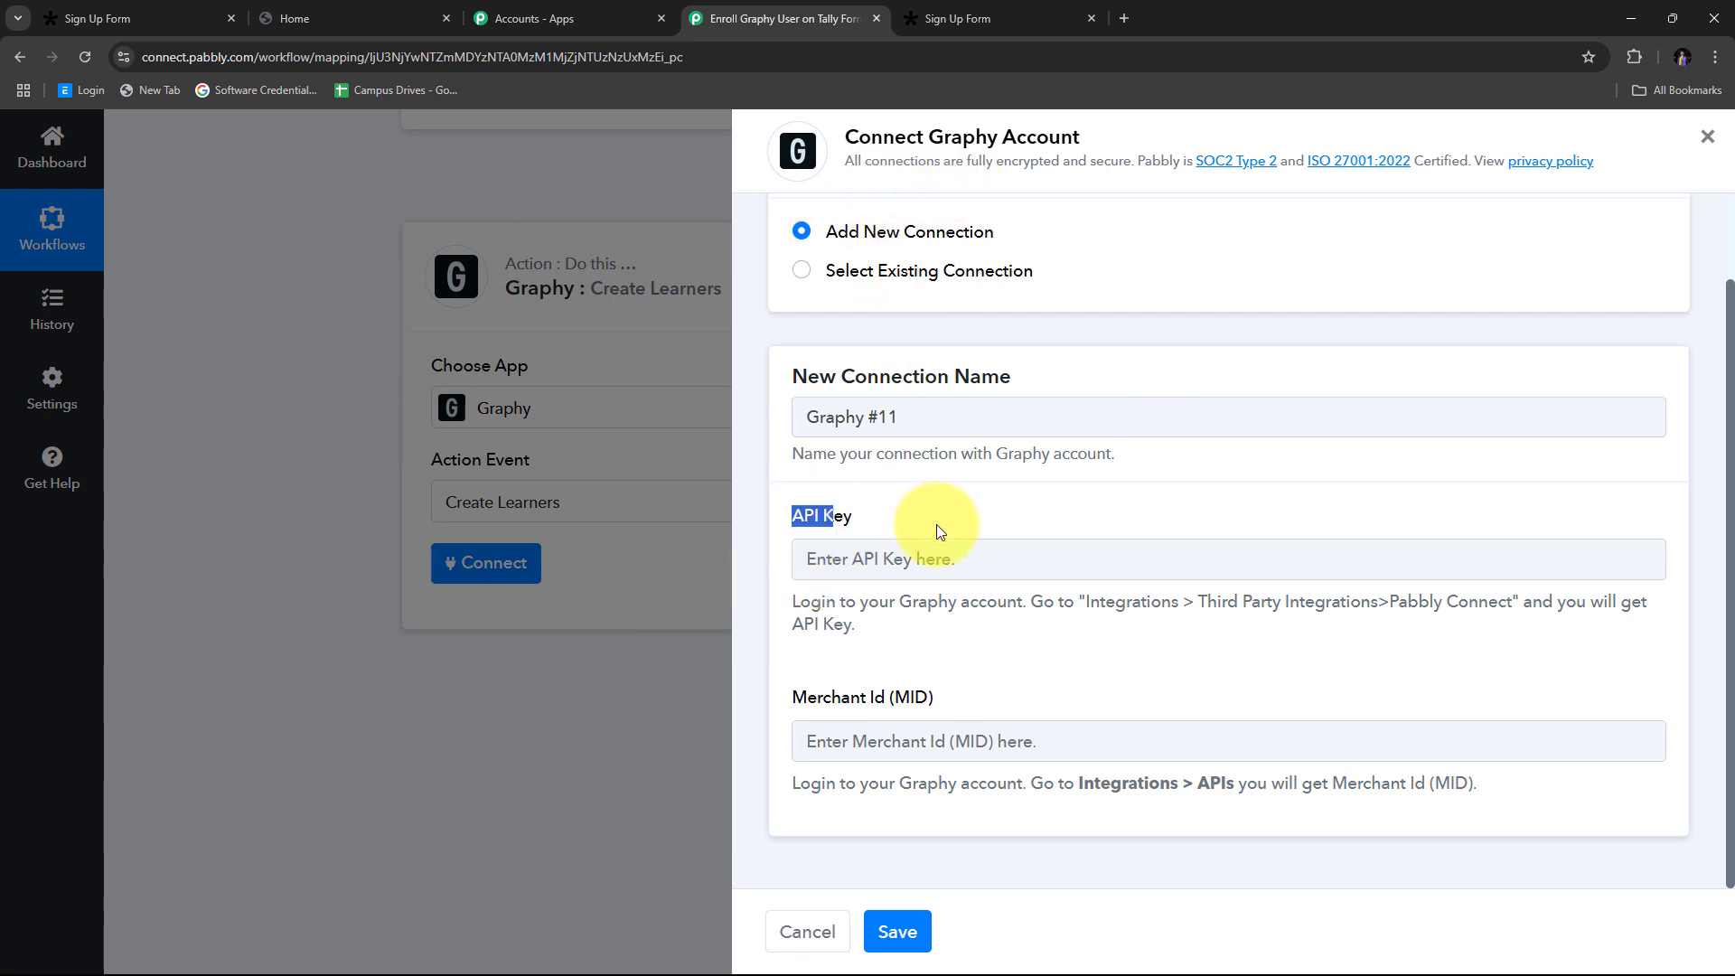
drag(795, 697, 1019, 697)
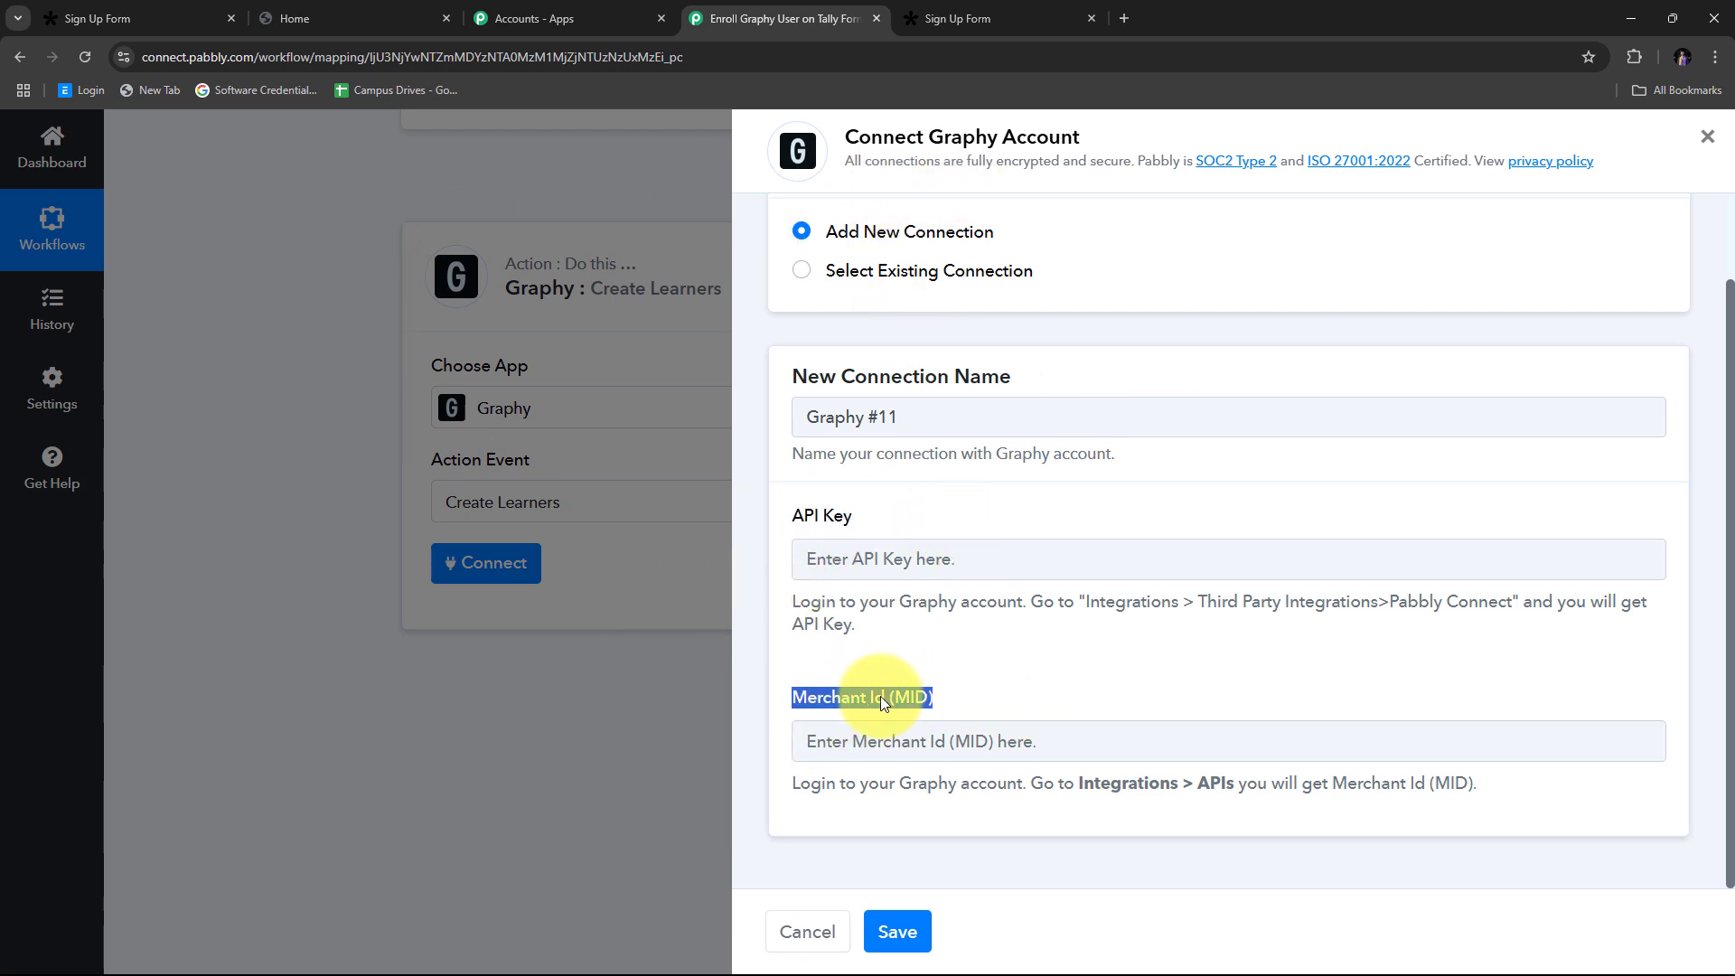
click(891, 648)
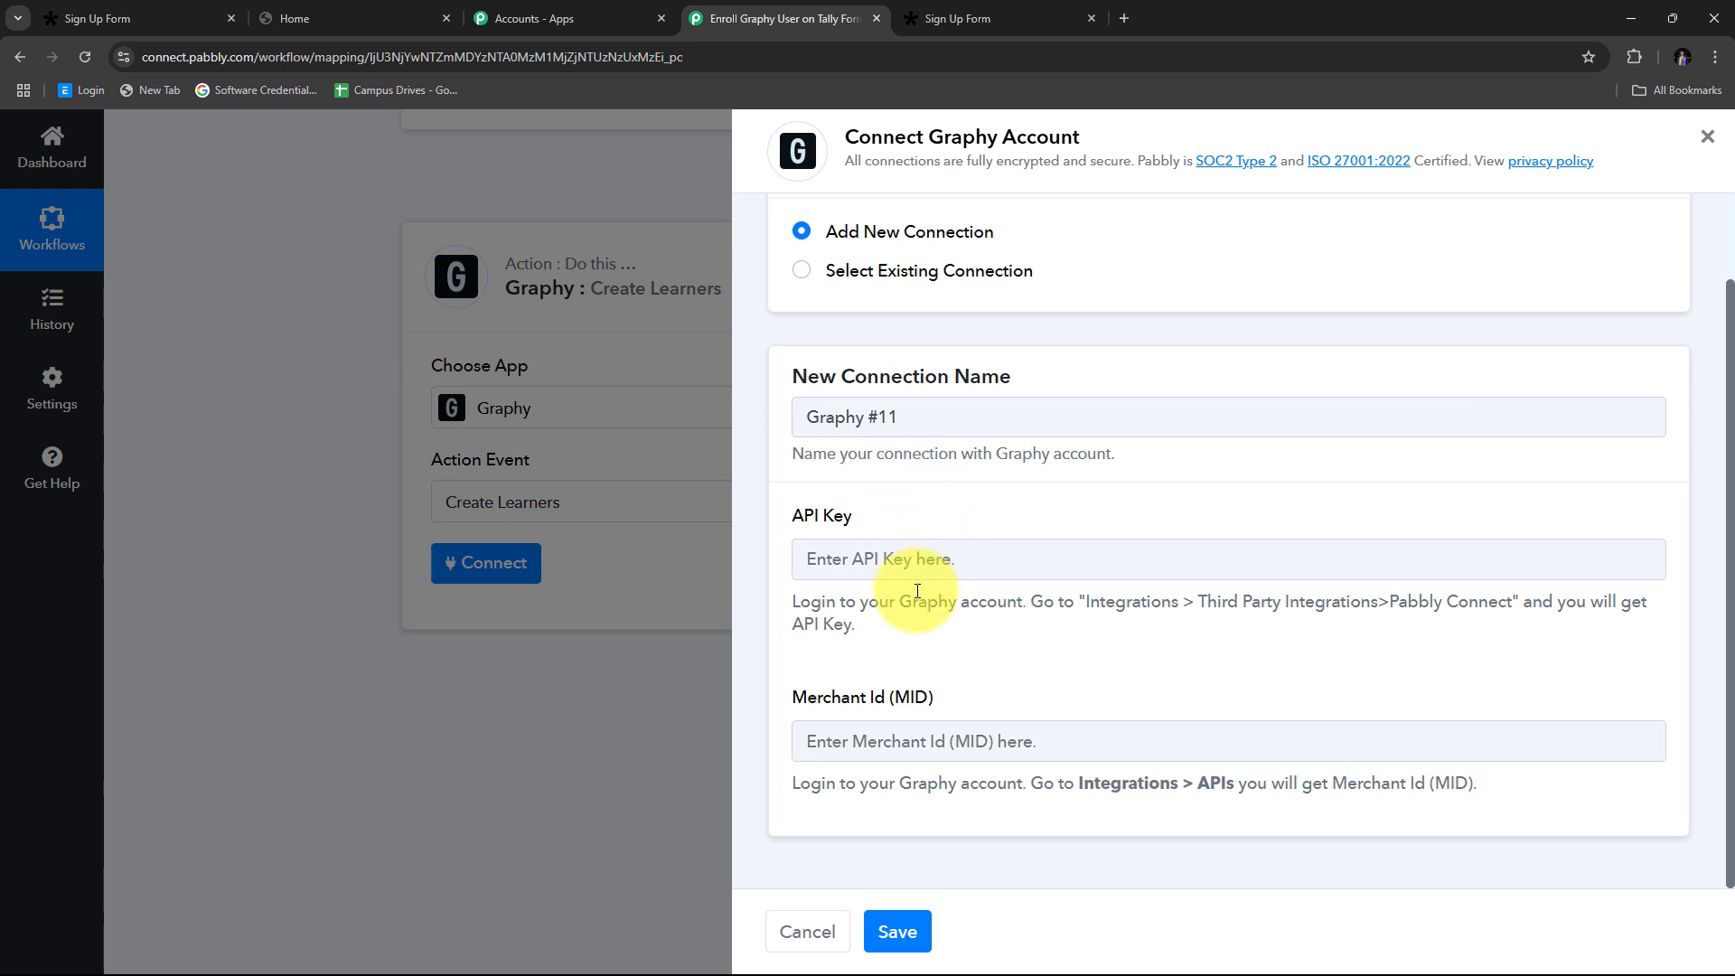
Step: Copy the Pabbly Connect API key from Graphy's Third Party Integrations settings
click(326, 16)
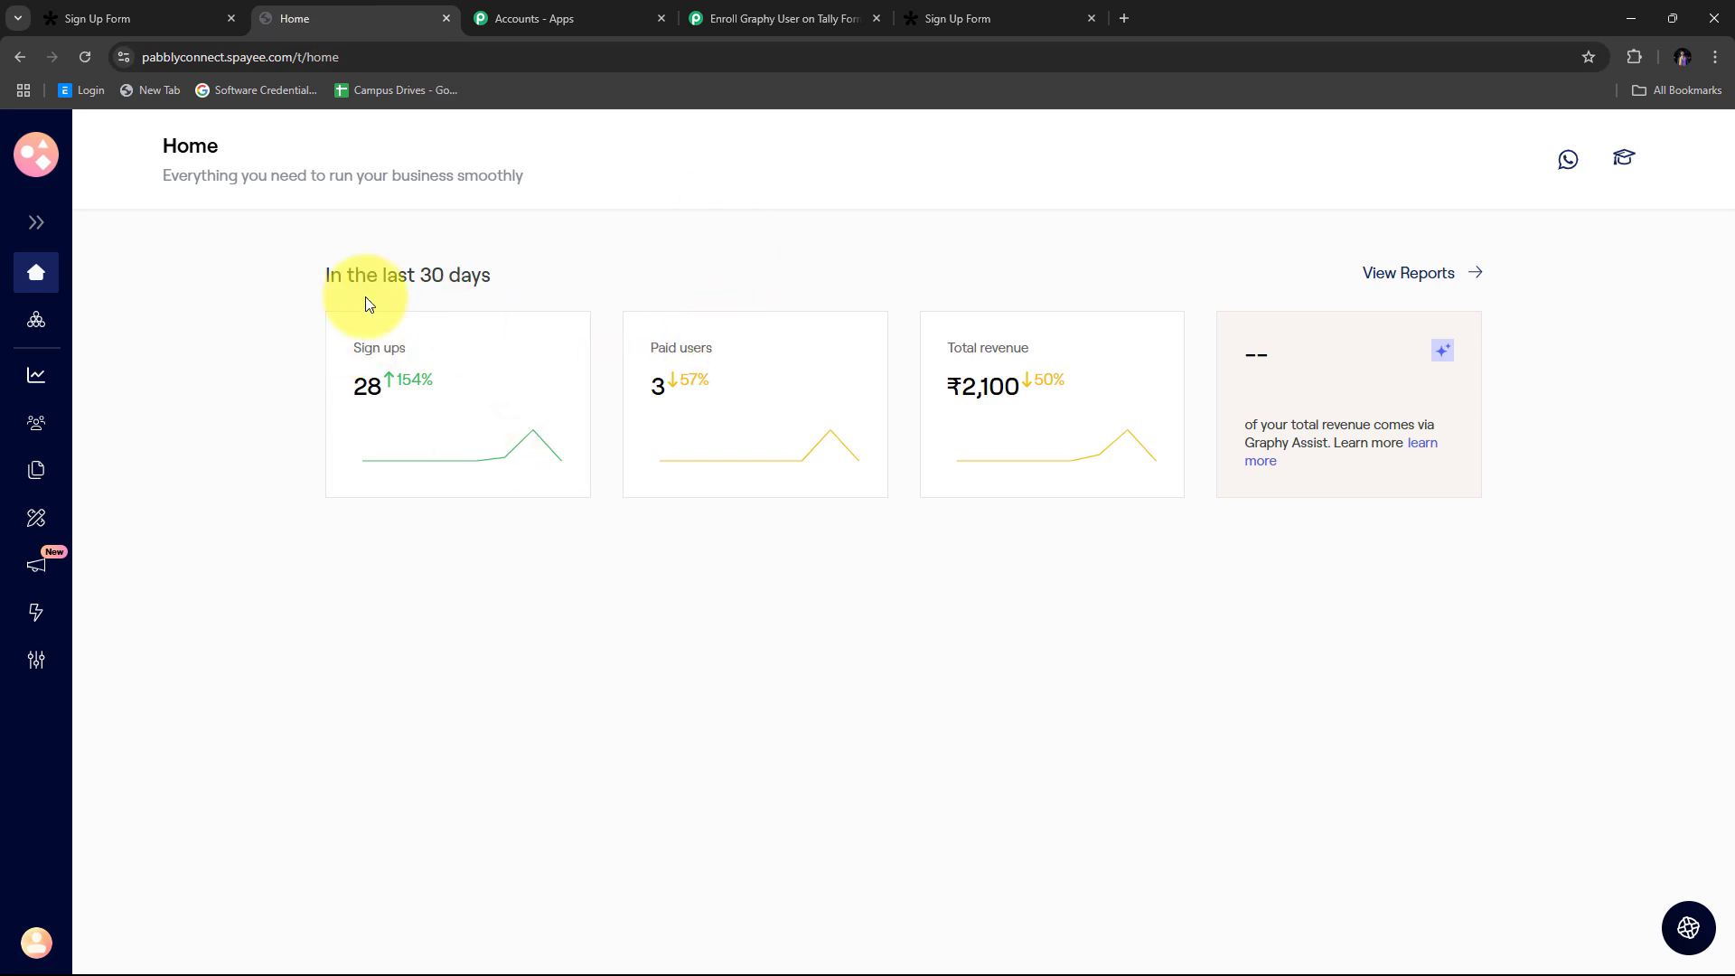
click(39, 226)
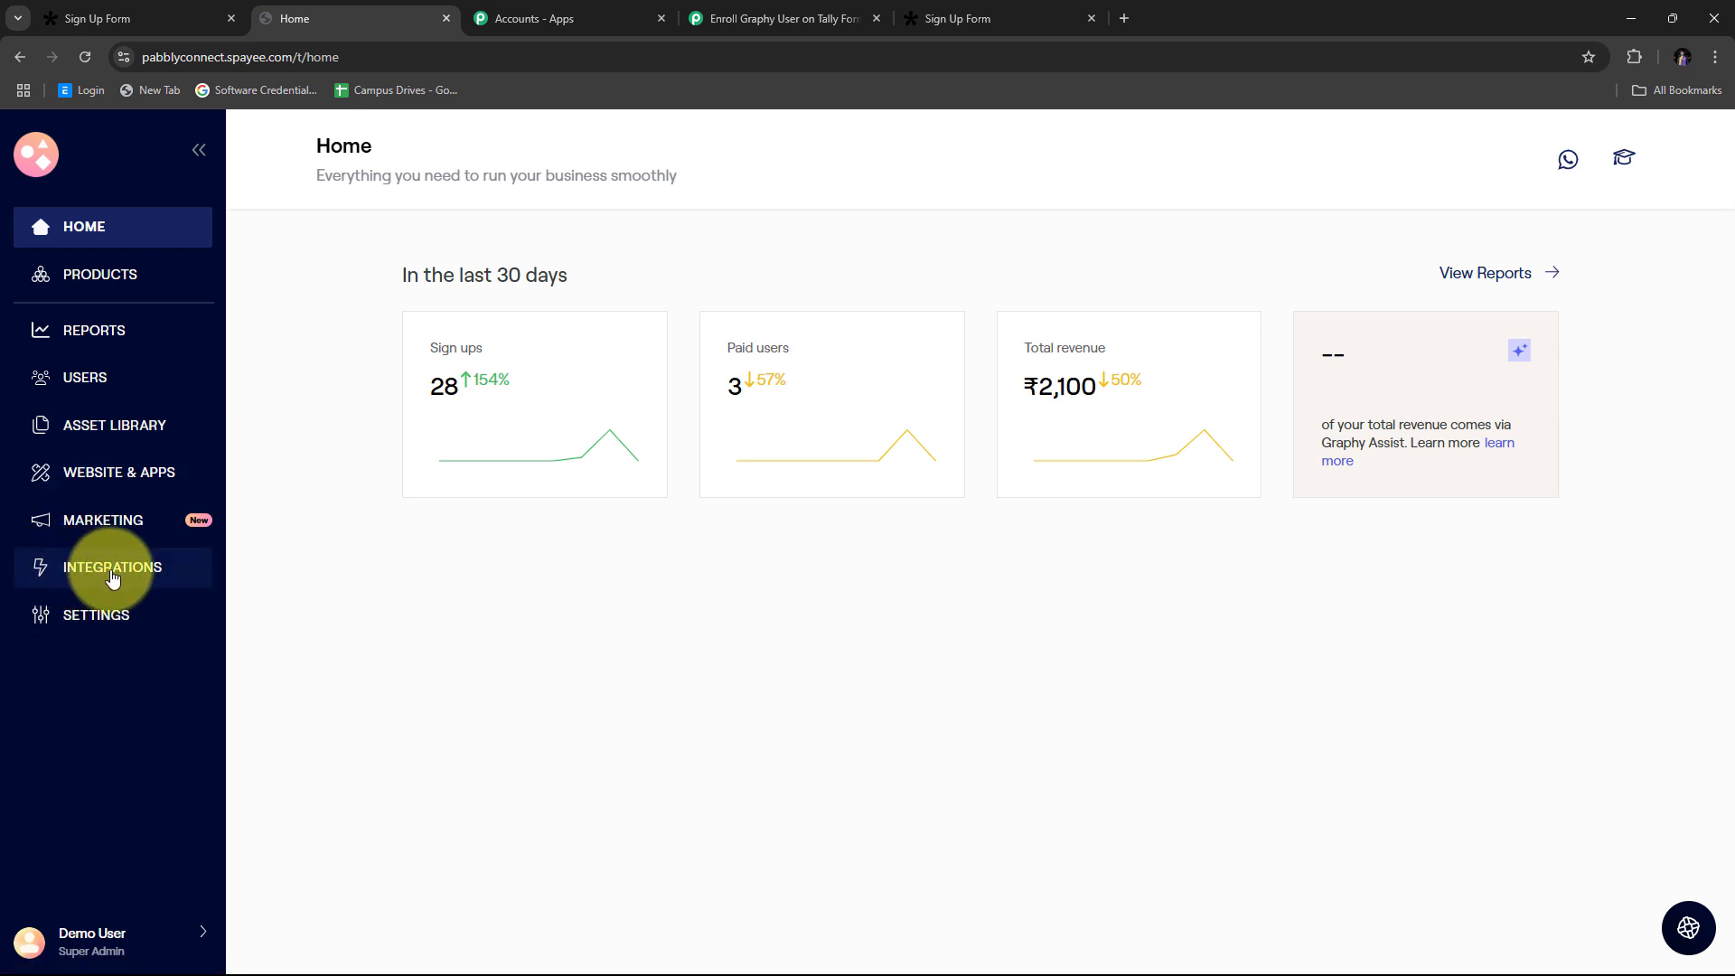
click(123, 576)
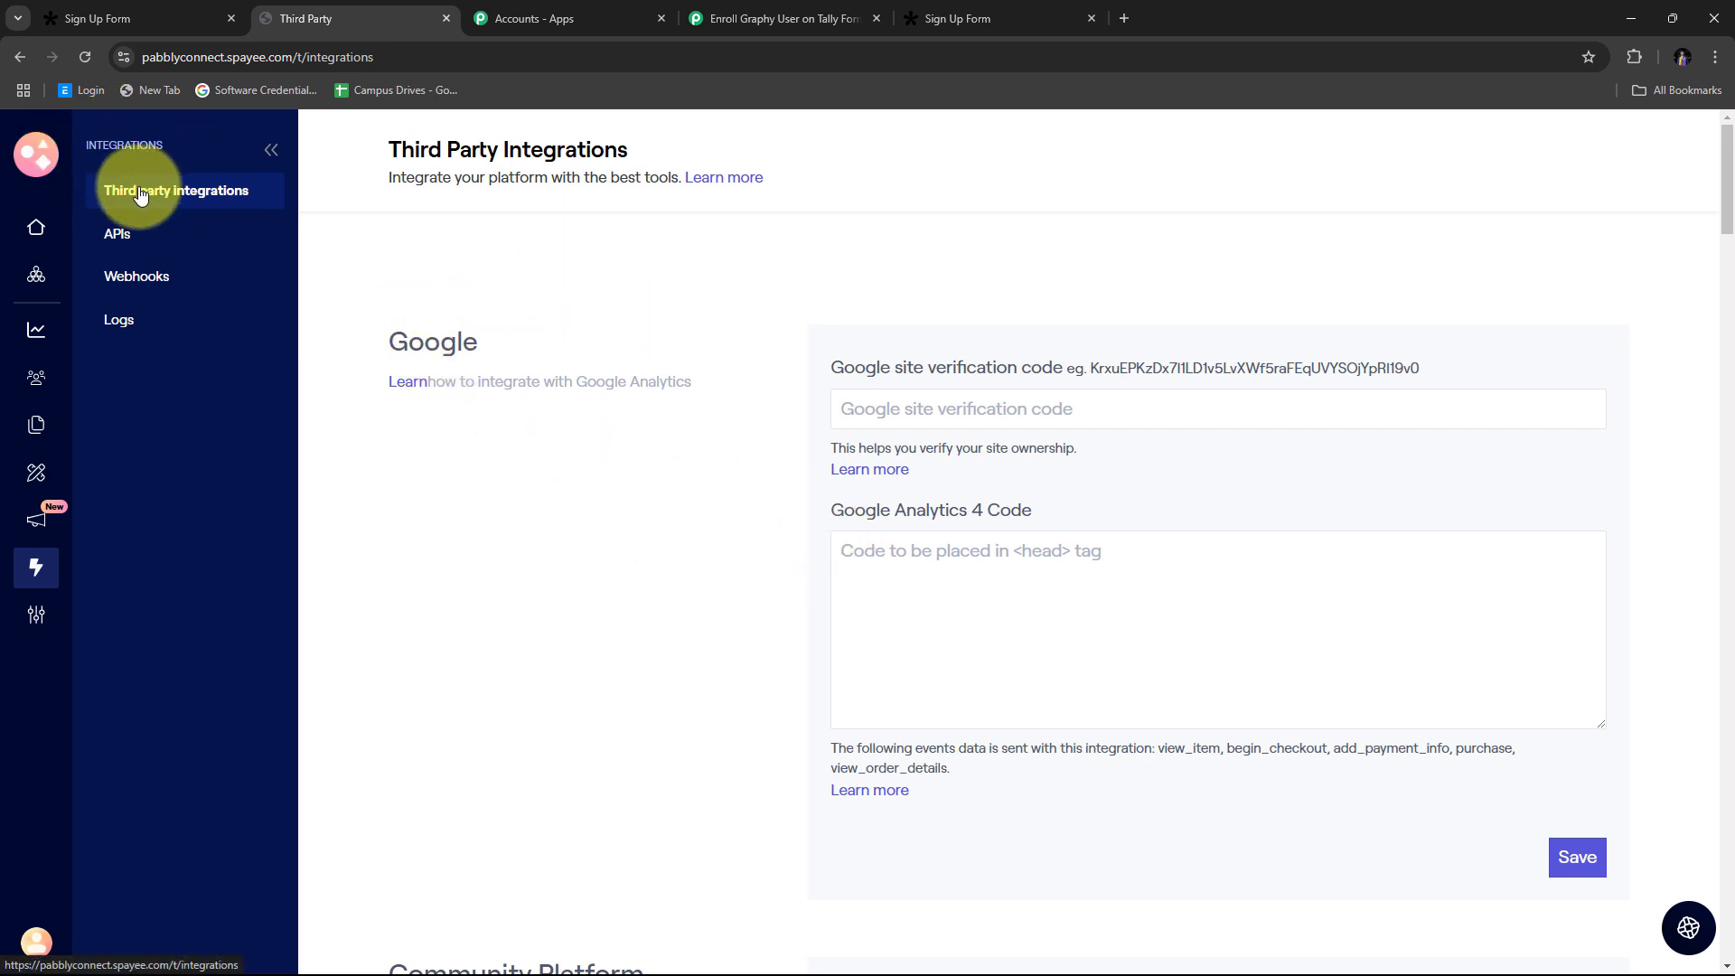
scroll(821, 251, down, 6)
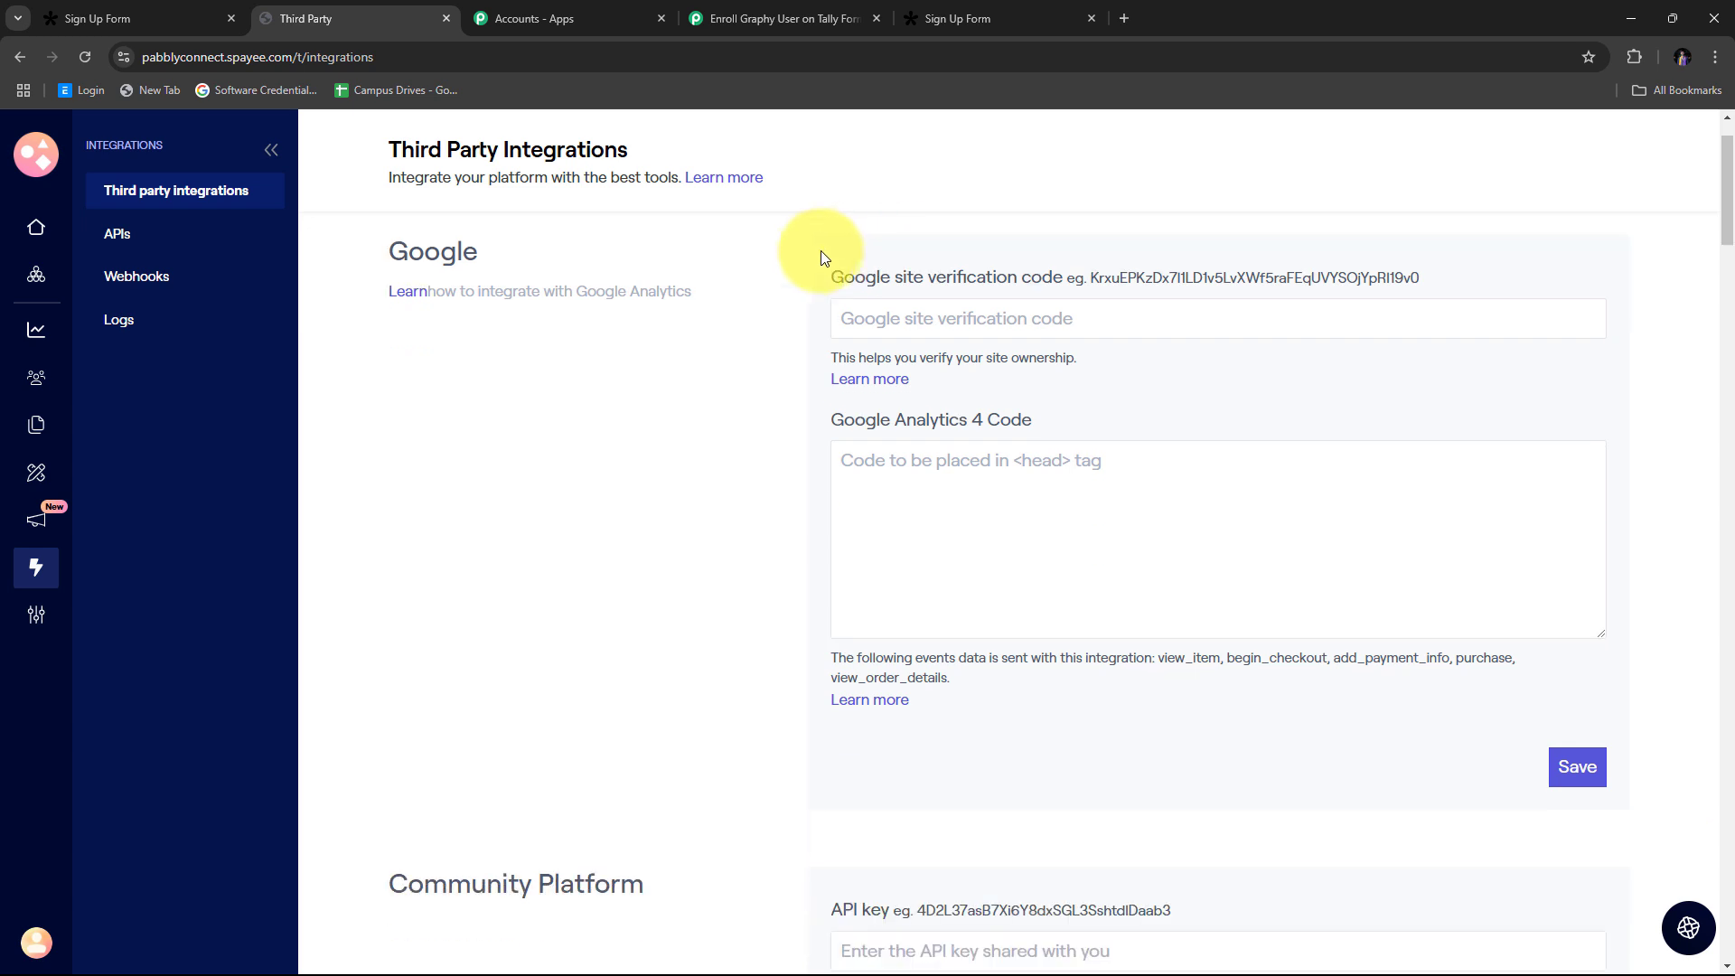
scroll(809, 261, down, 20)
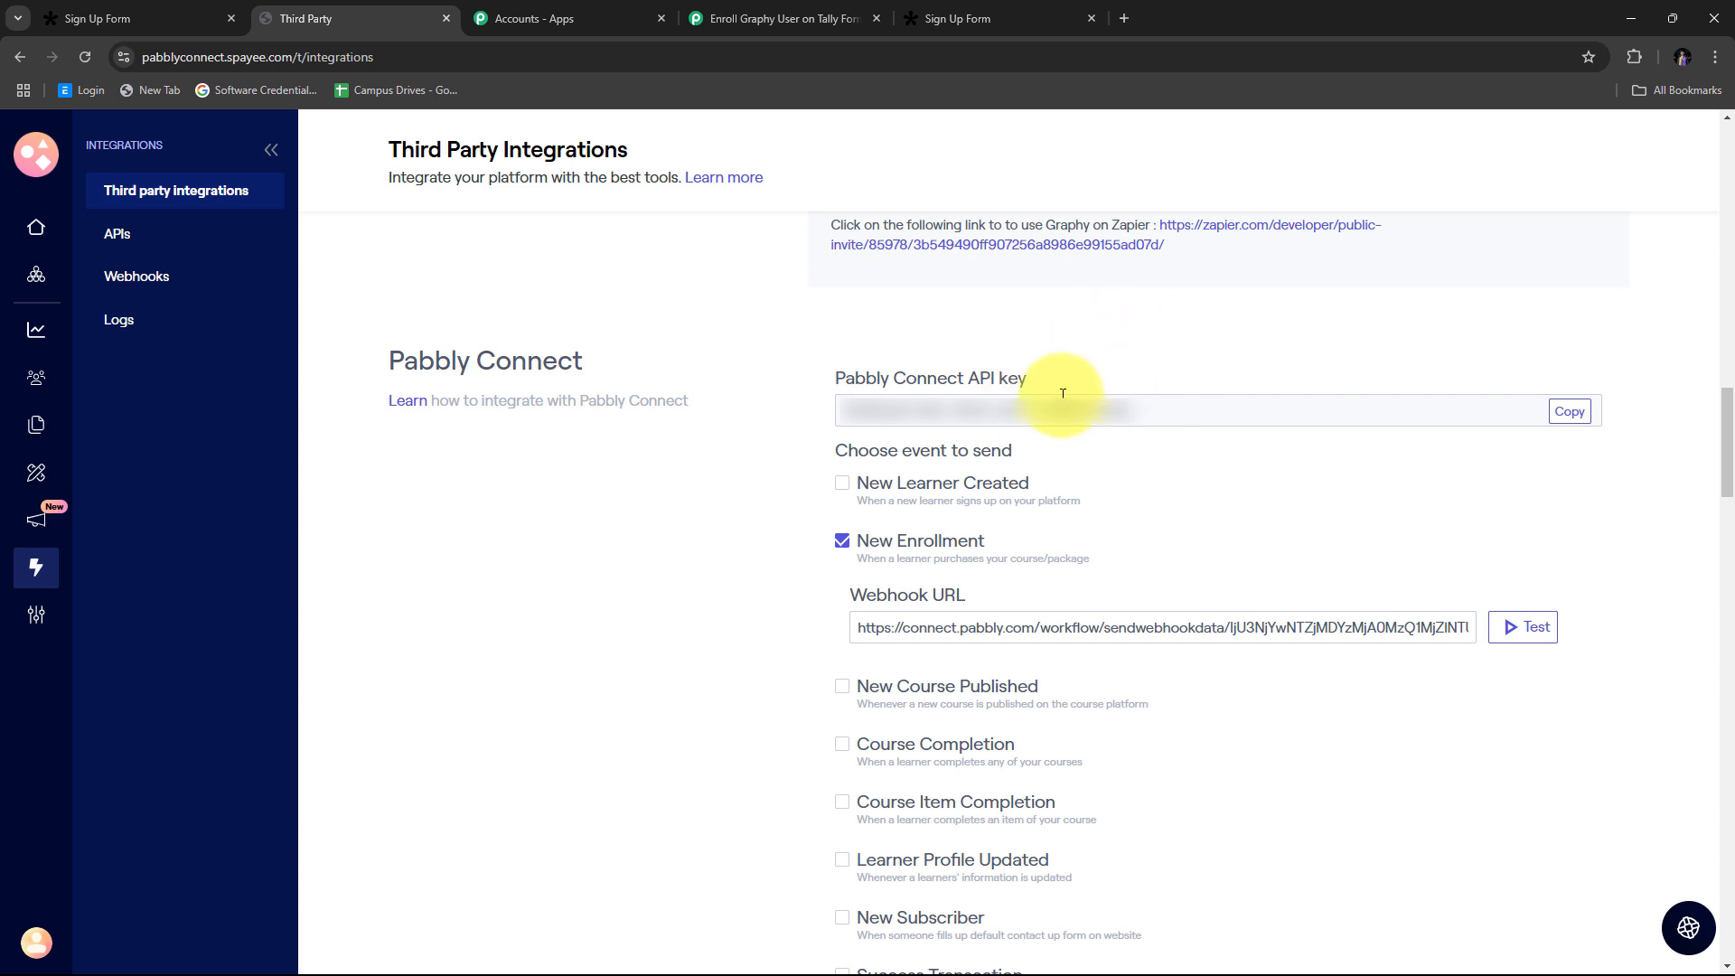
click(1563, 418)
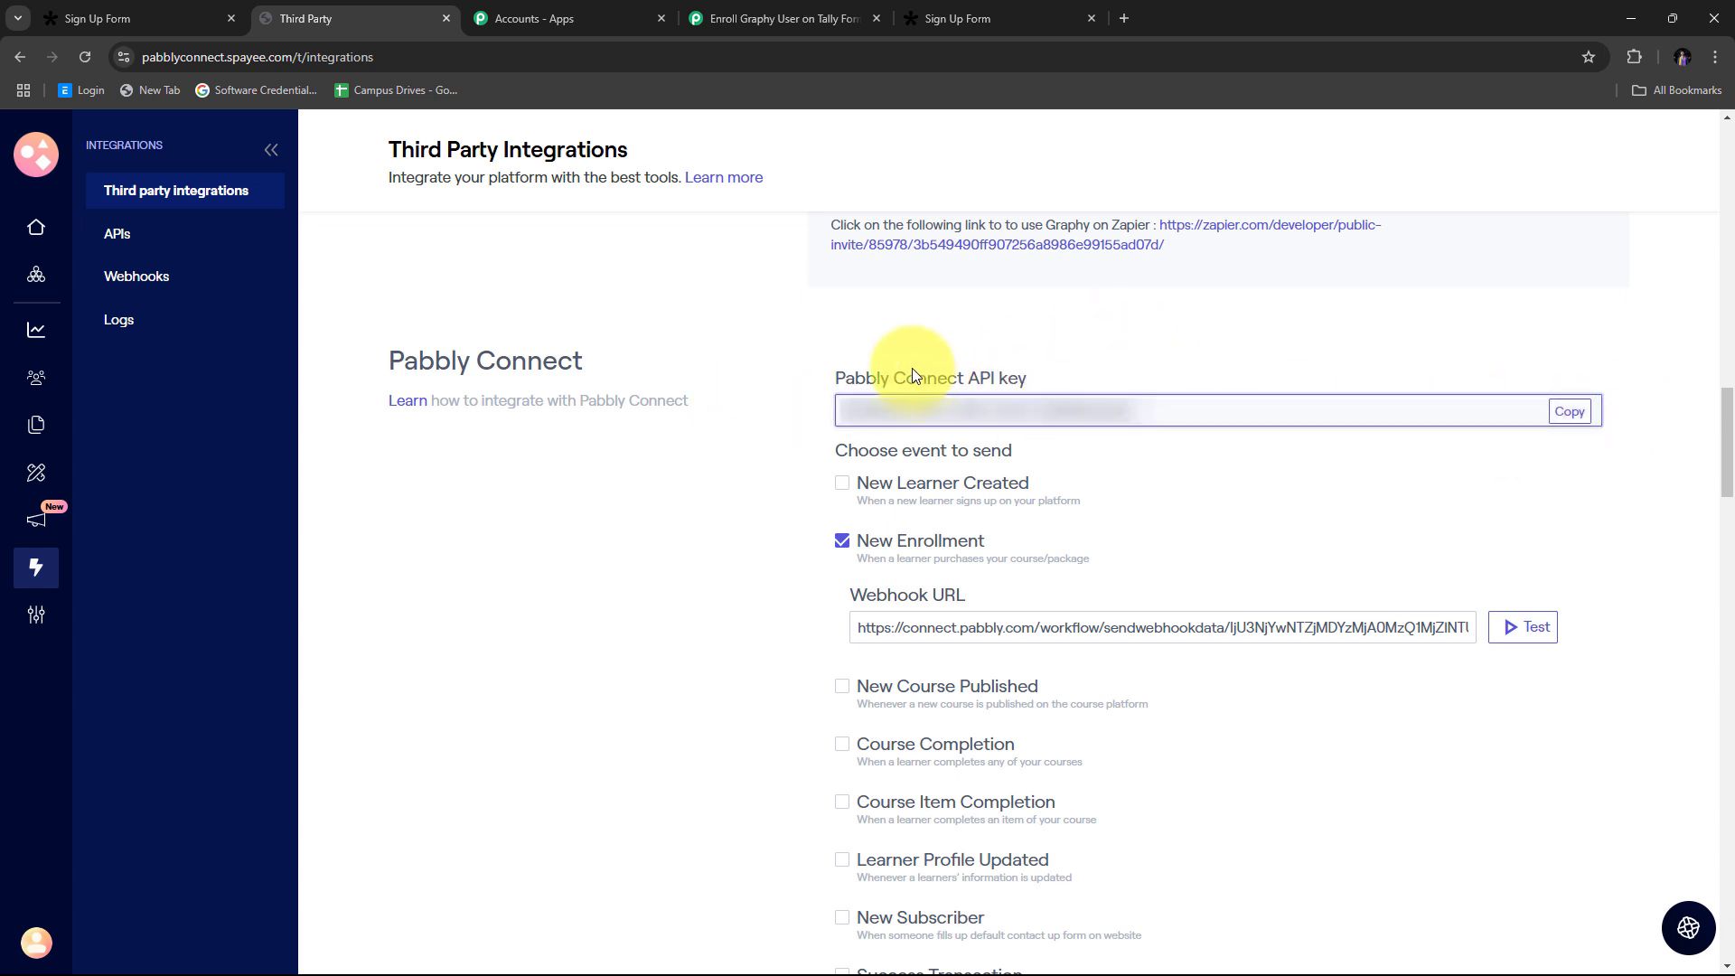
Step: Paste the copied key into the Graphy #11 API Key field, then return to Graphy's integrations page
click(750, 18)
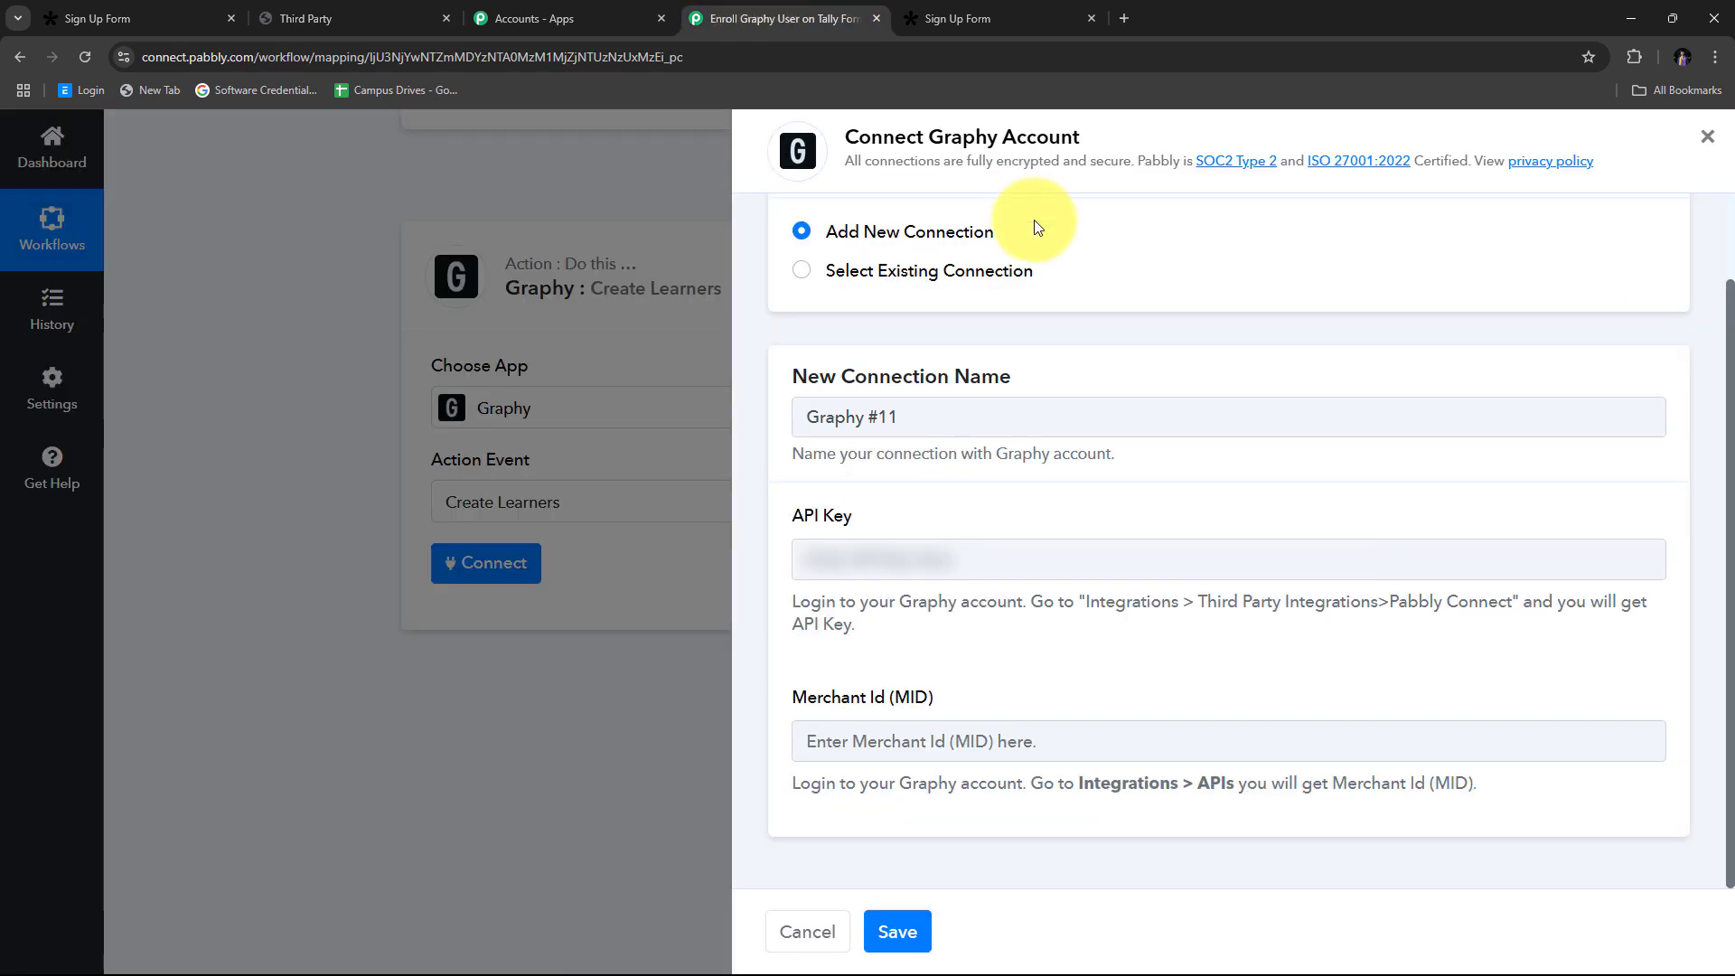
right_click(838, 562)
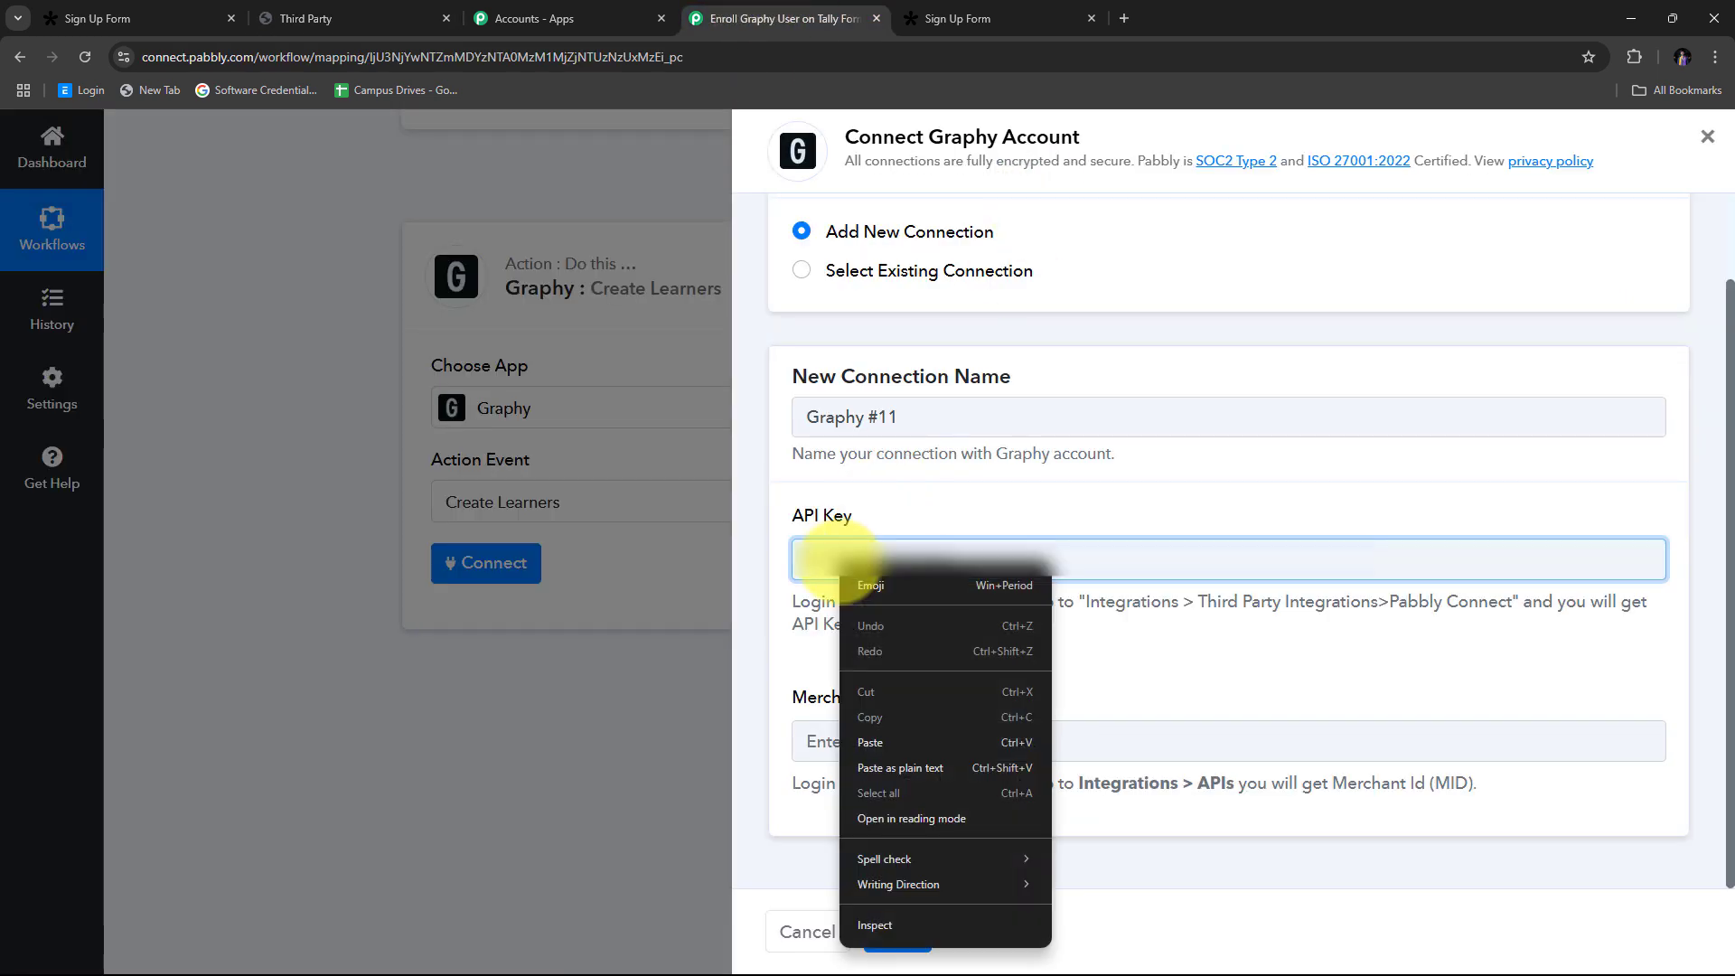
click(883, 740)
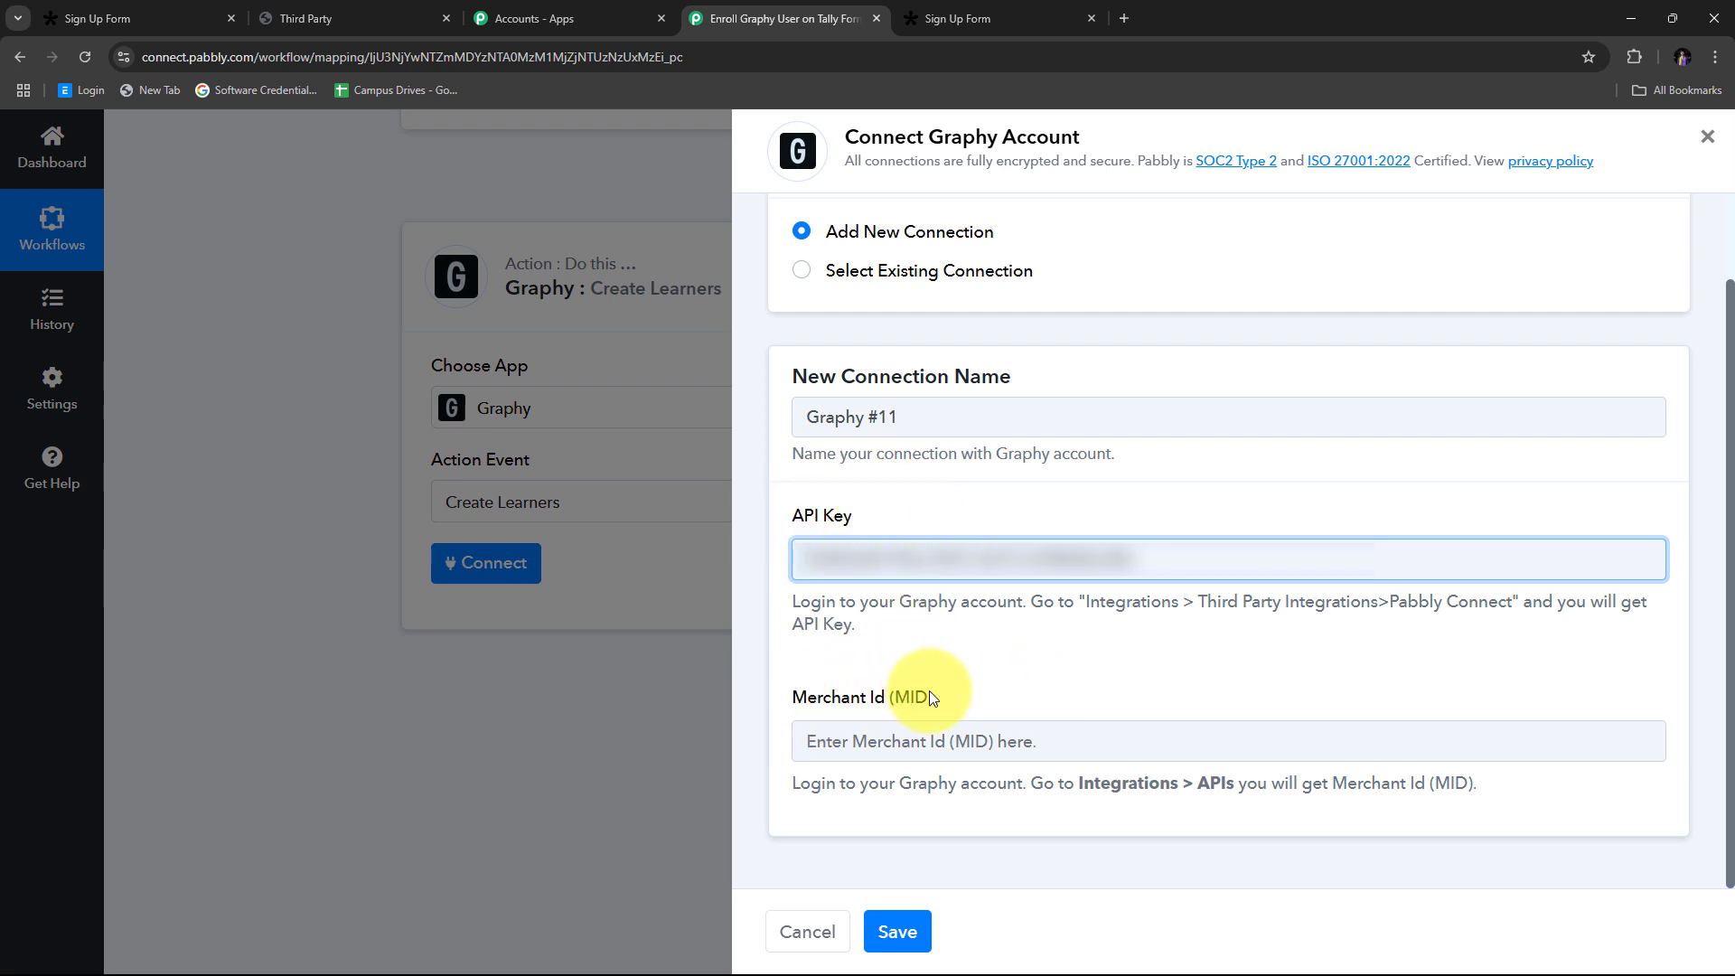
click(343, 18)
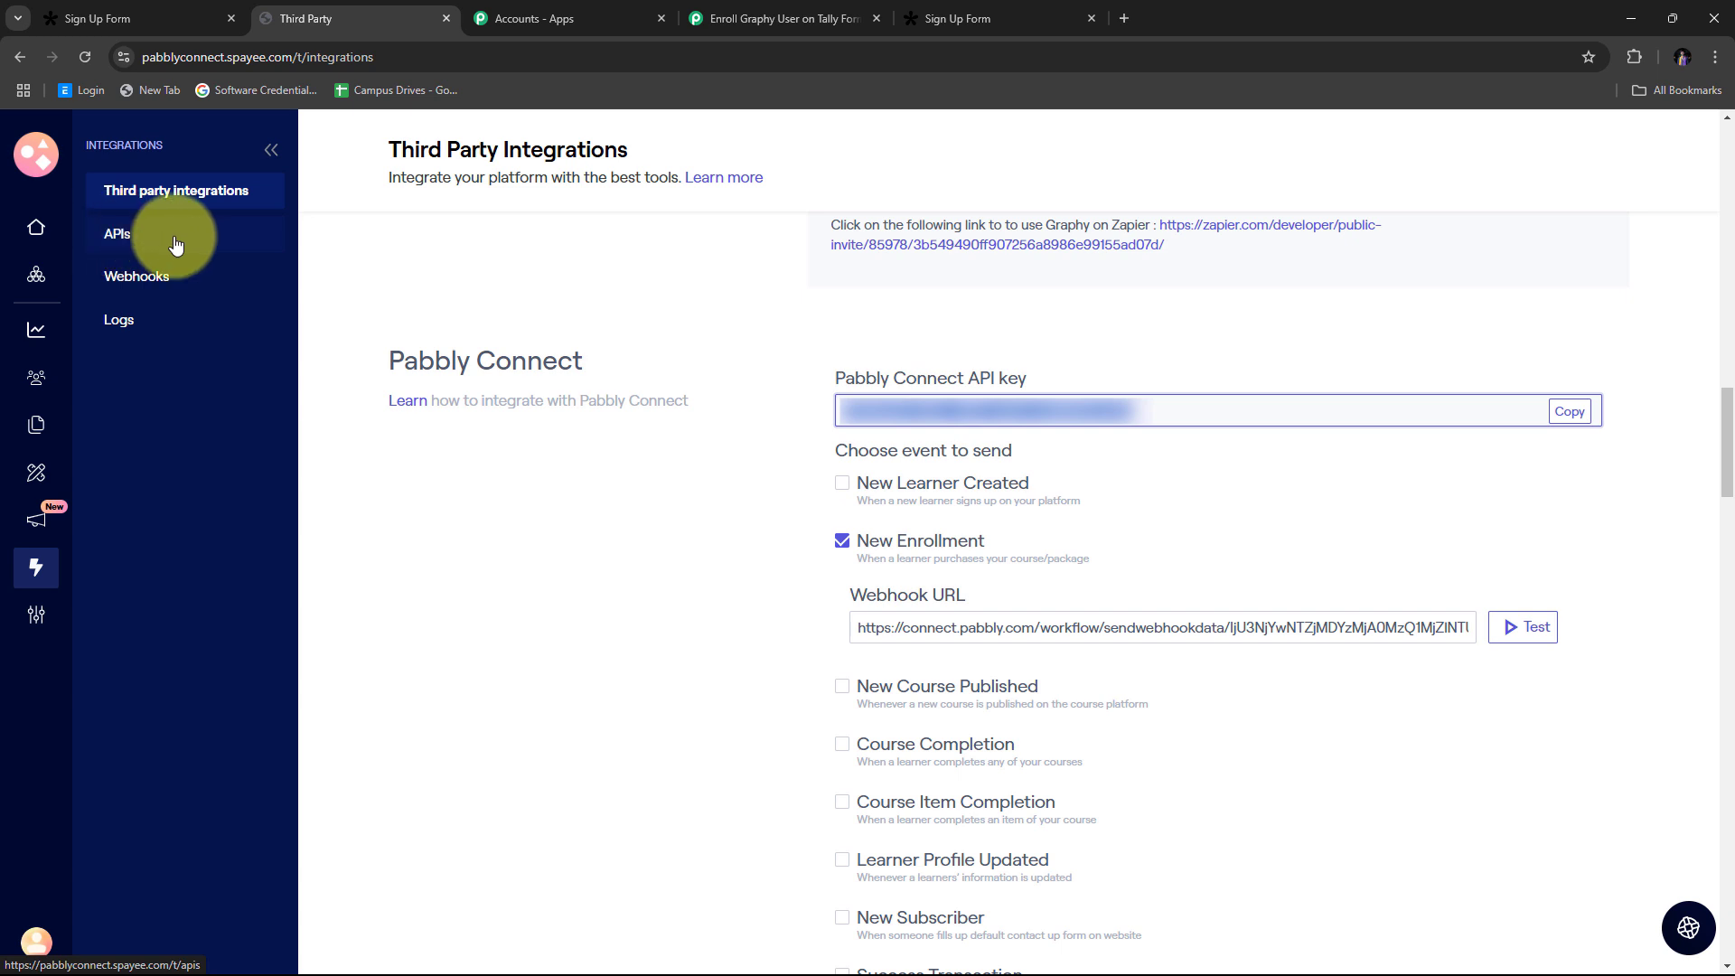
Step: Copy the Merchant Id from Graphy's APIs page and return to the Pabbly connection form
click(135, 236)
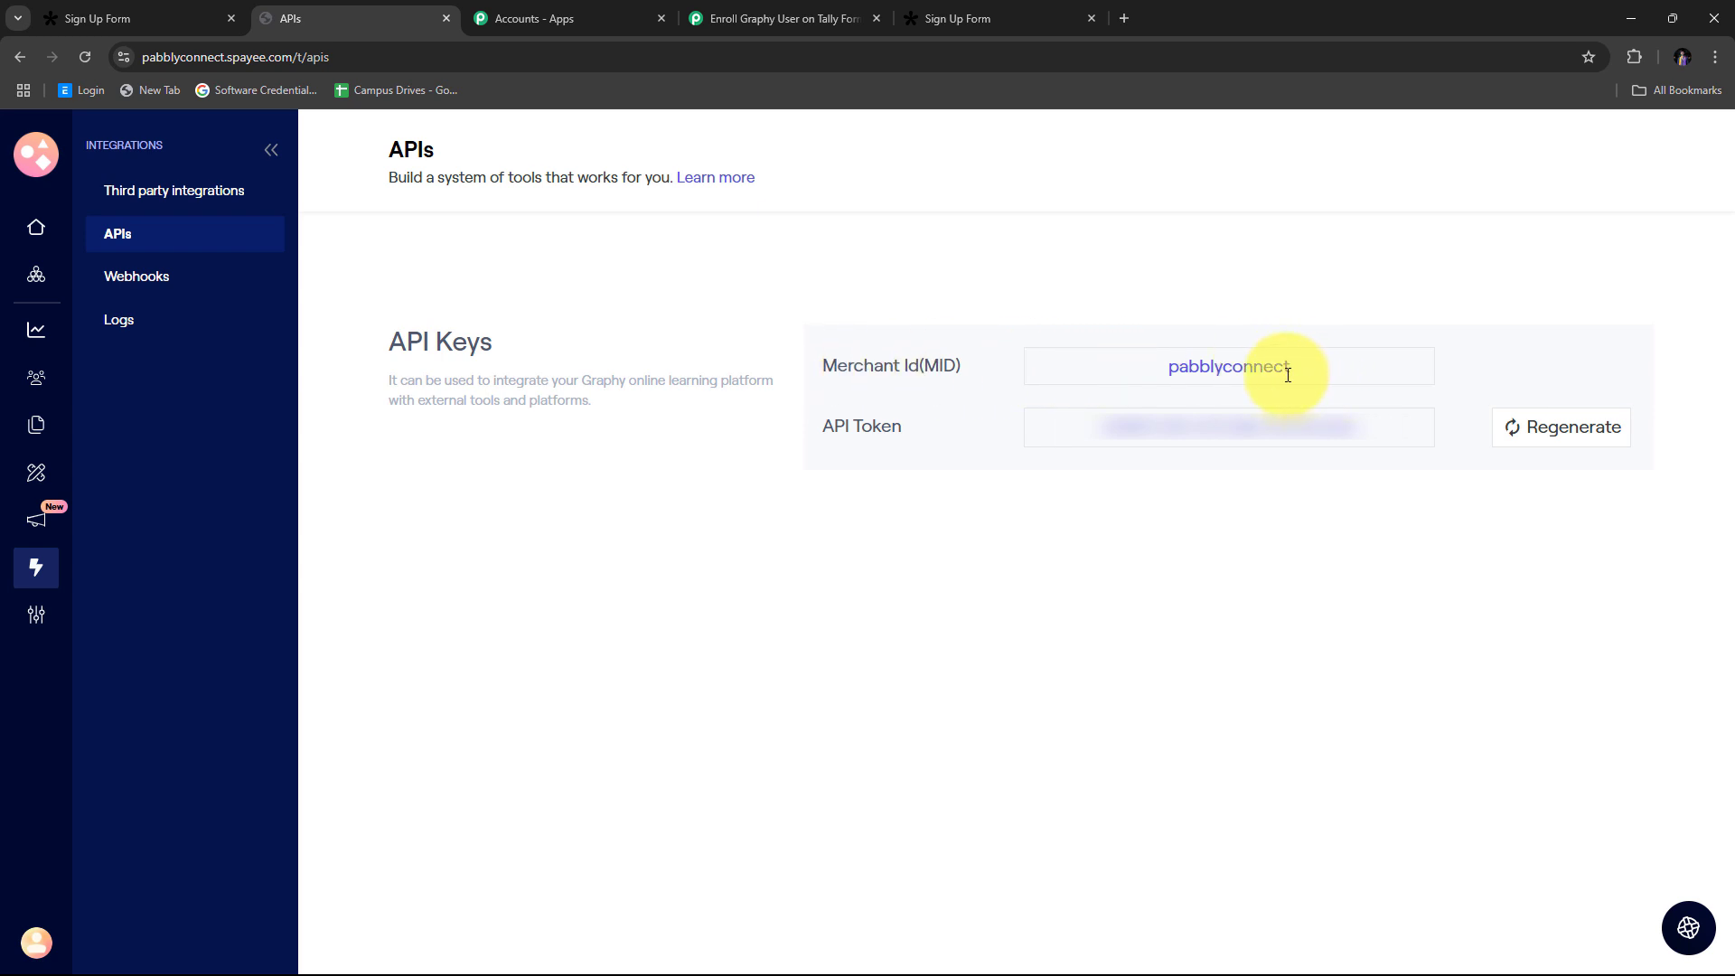
drag(1293, 368, 1168, 366)
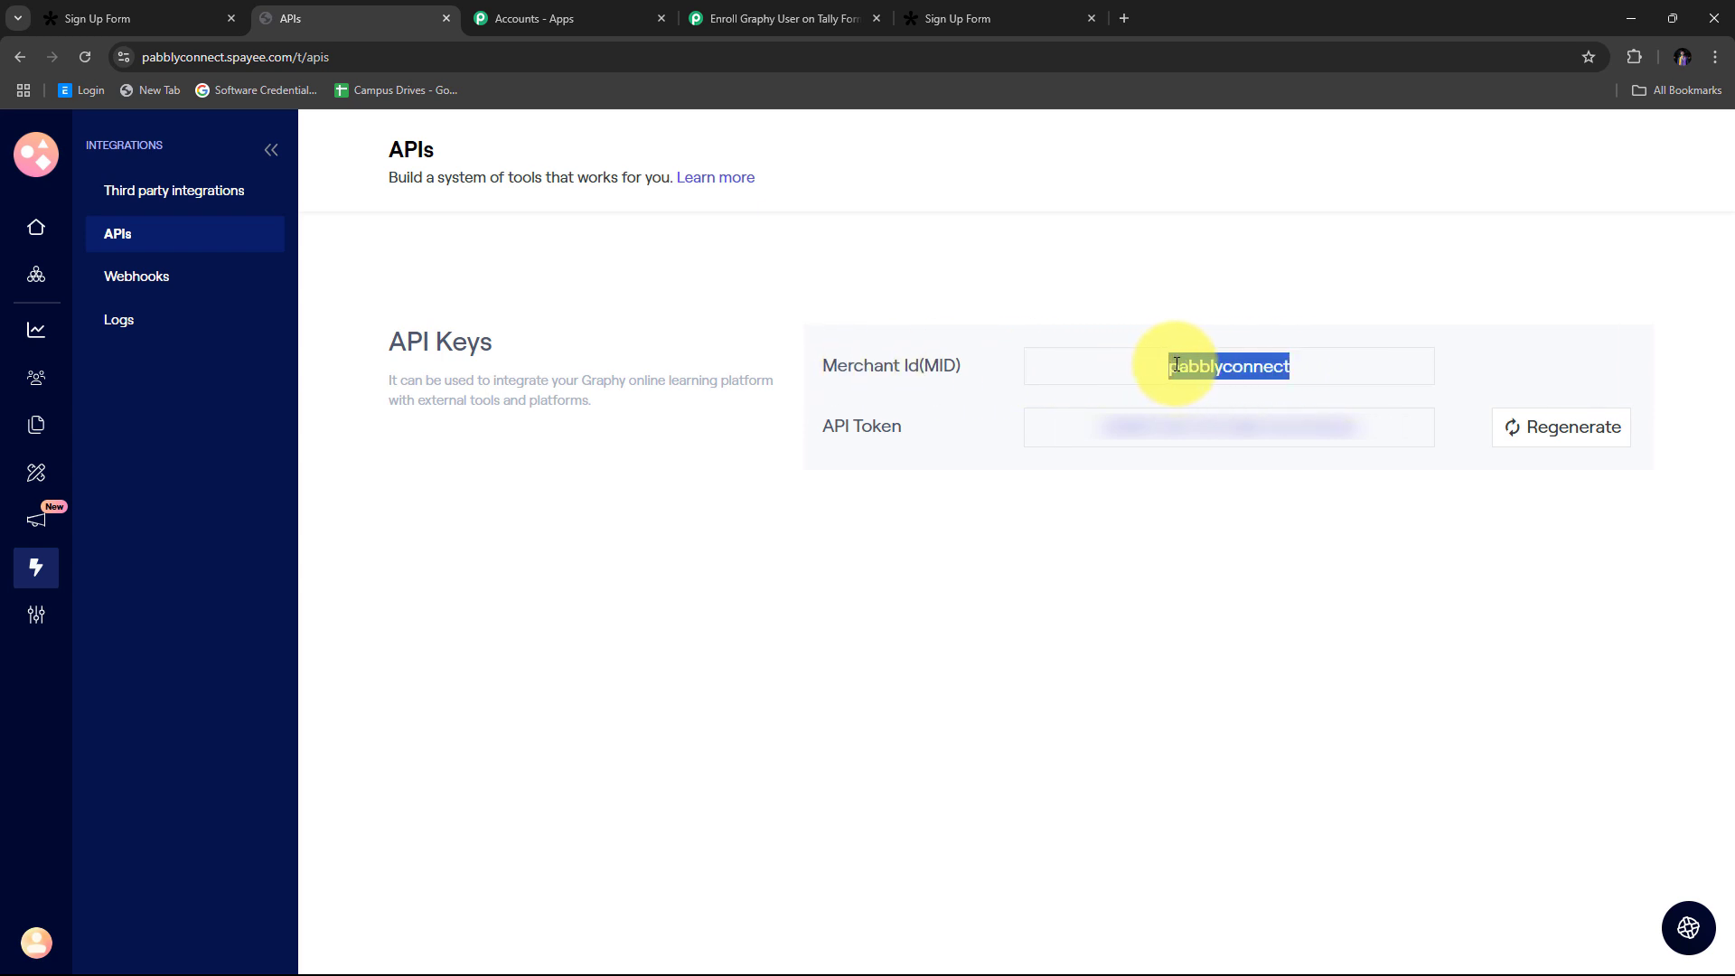
right_click(1227, 366)
click(1282, 388)
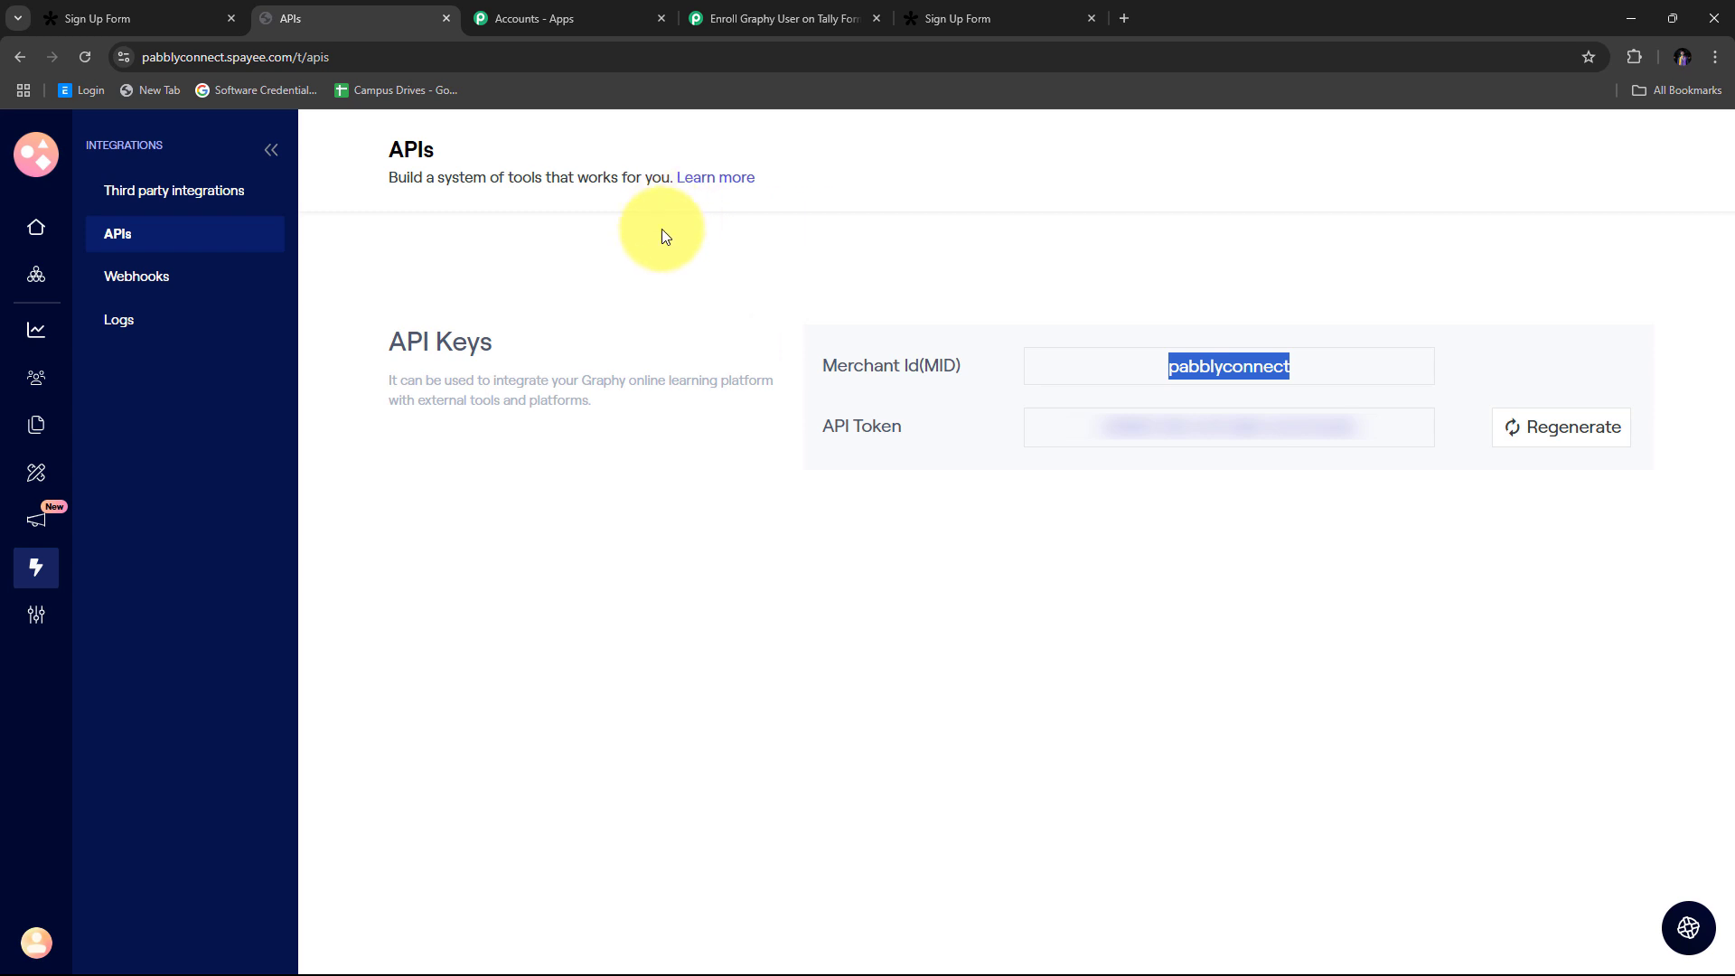
click(777, 24)
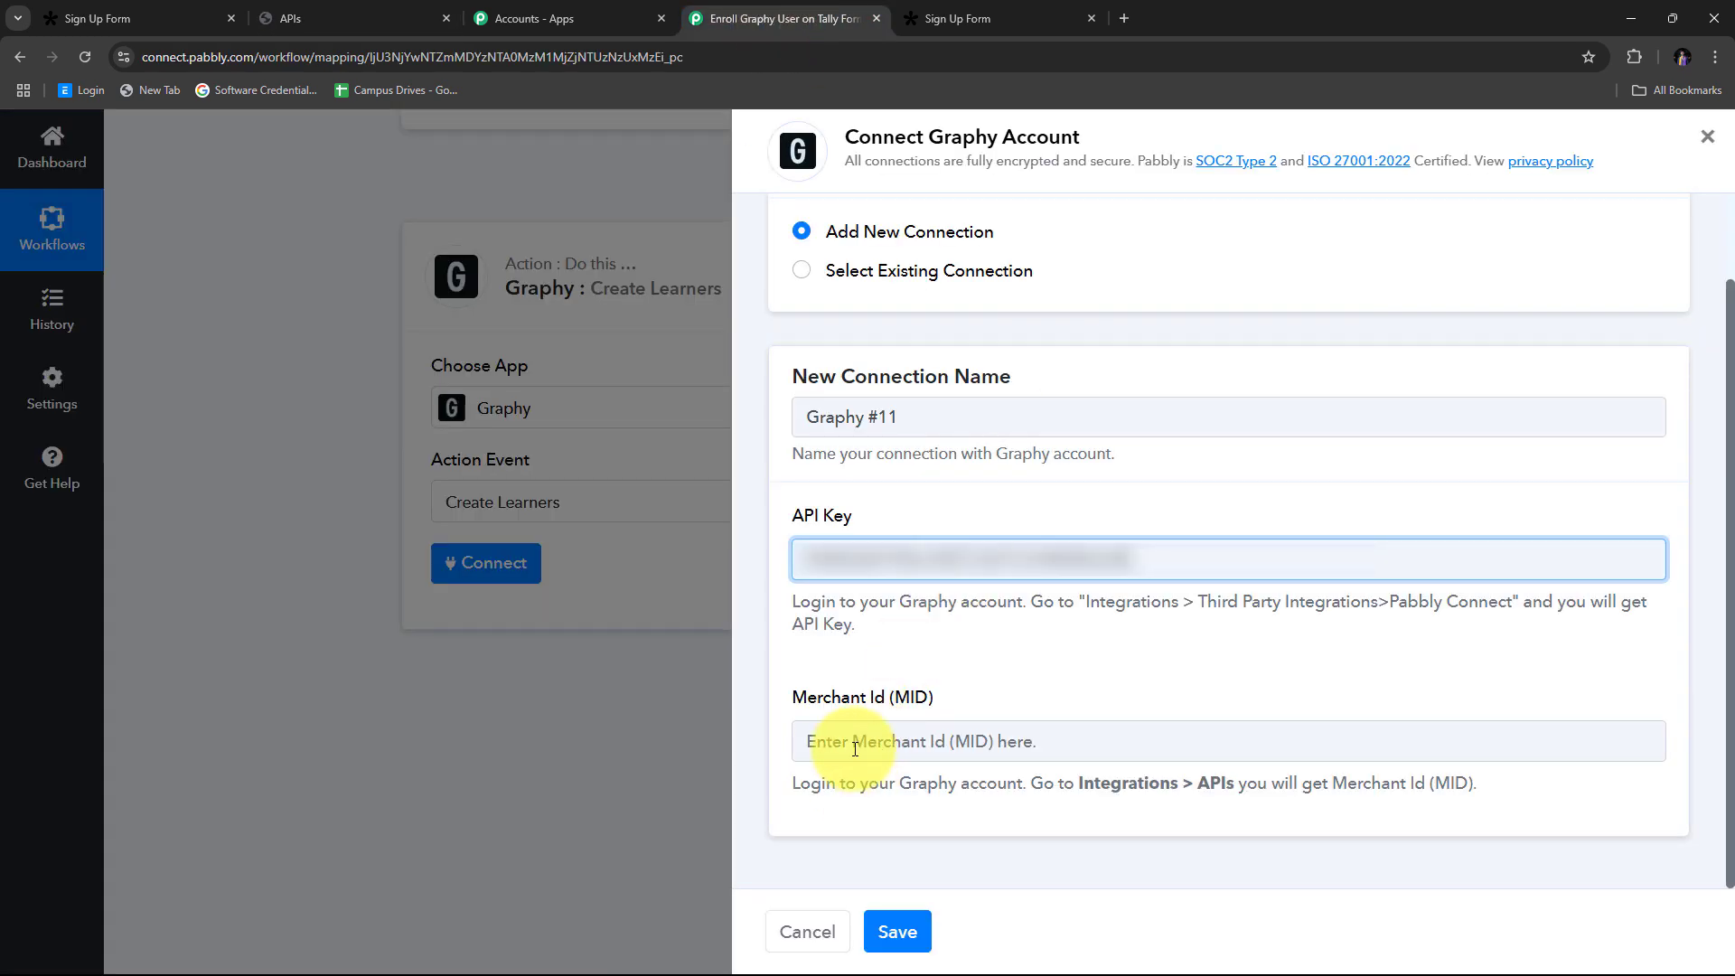
Step: Paste the Merchant Id with Ctrl+V and save the Graphy #11 connection
right_click(927, 744)
key(Escape)
key(ctrl+v)
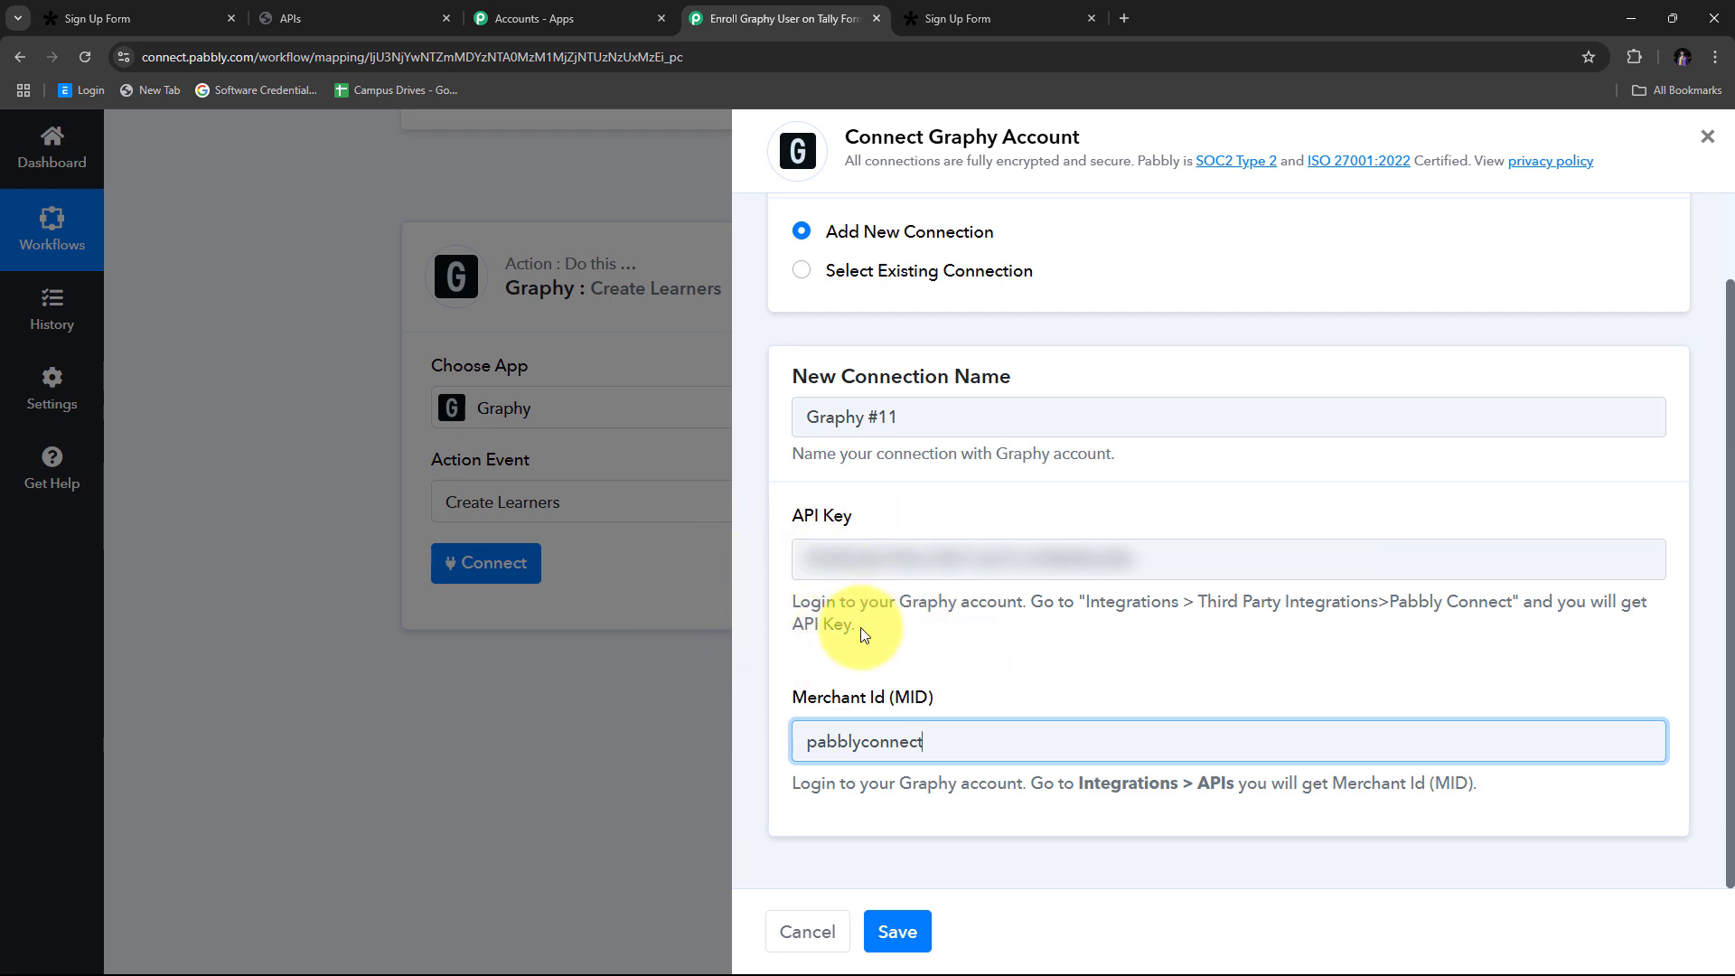
click(895, 931)
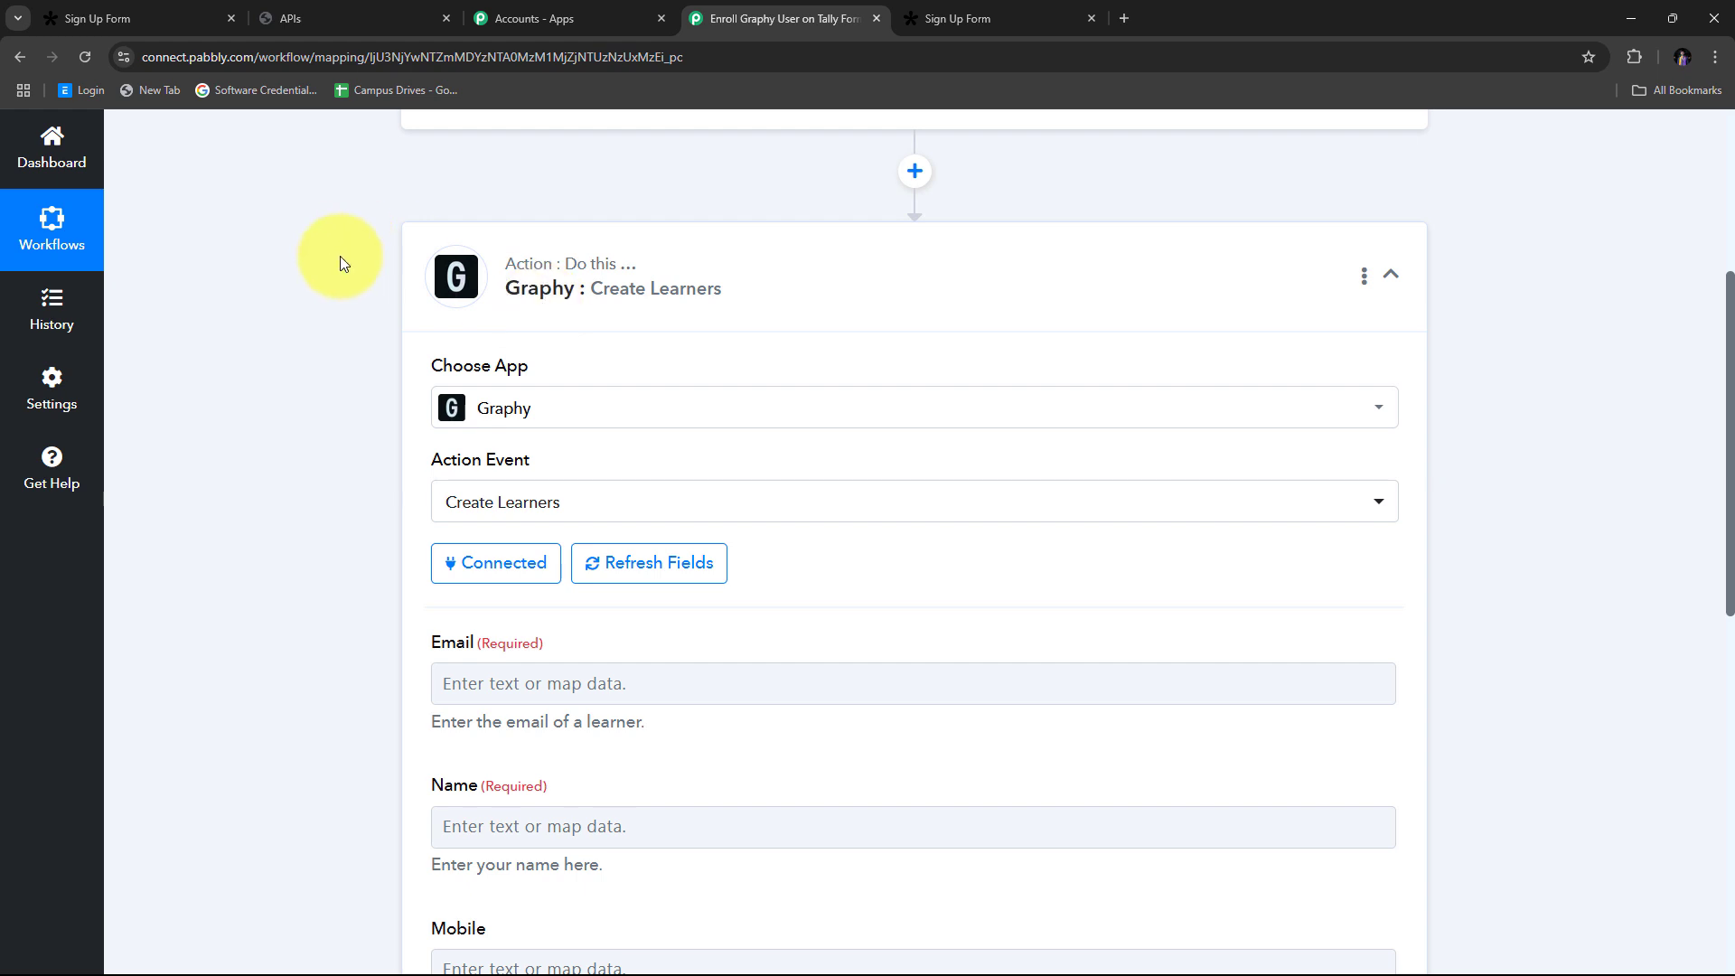
Step: Review the empty Create Learners fields: Email, Name, Mobile and Password
scroll(273, 441, down, 4)
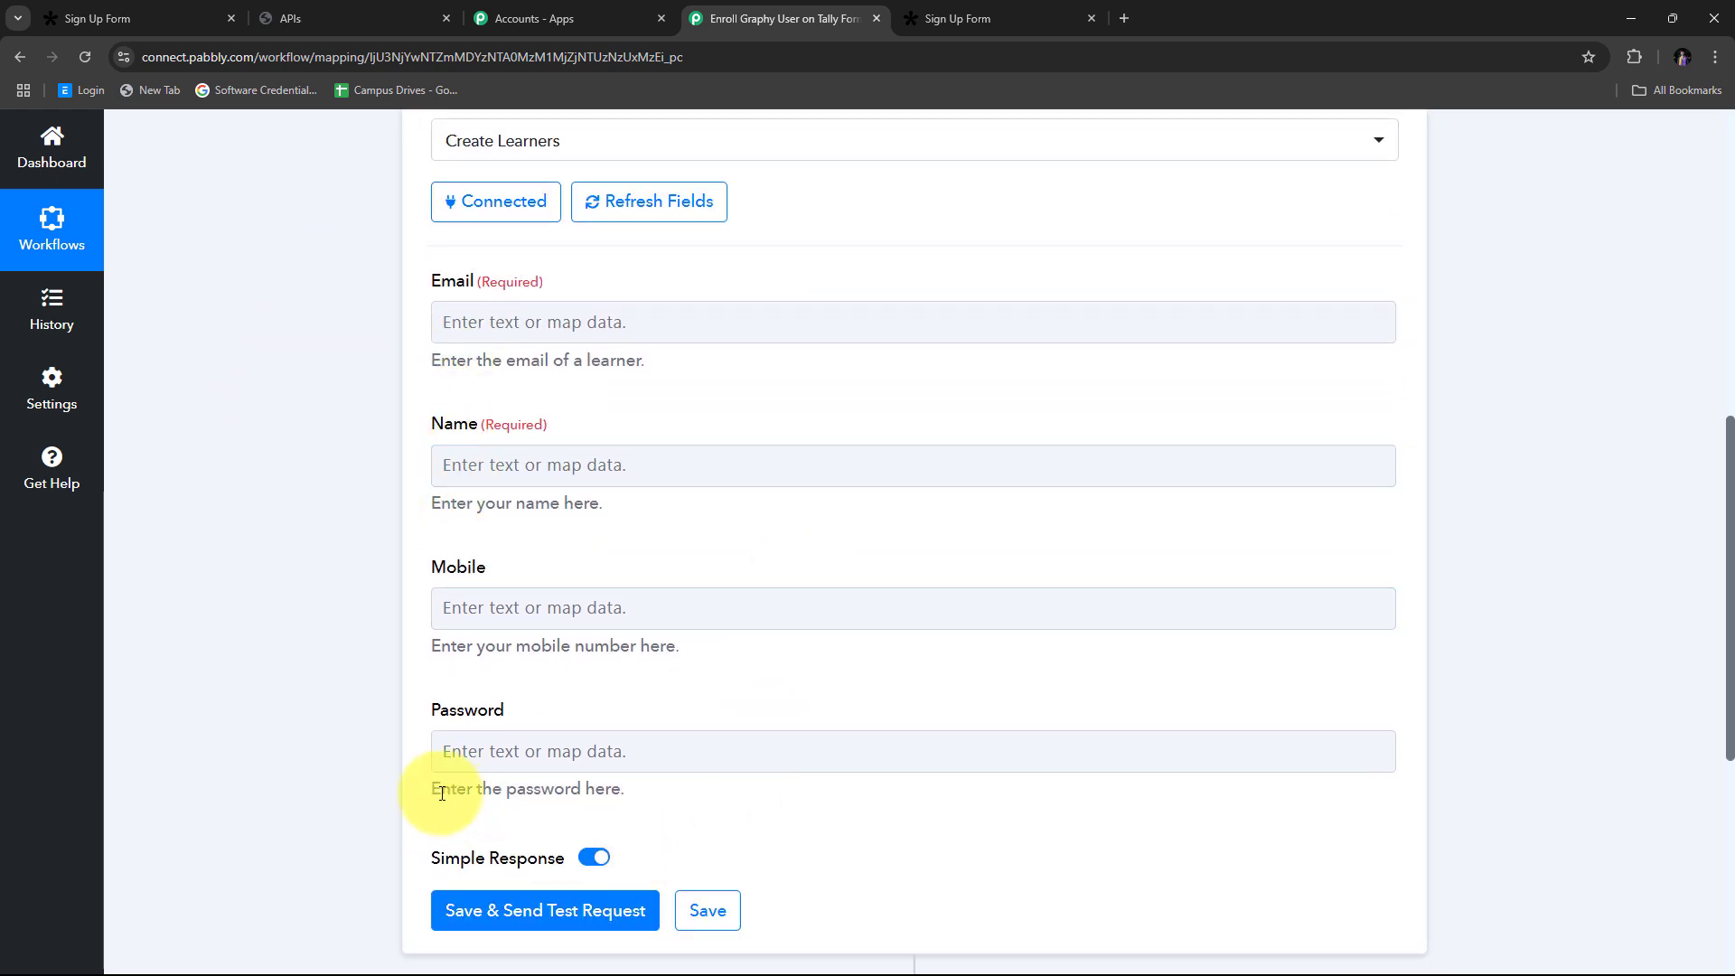
scroll(425, 632, down, 1)
scroll(426, 624, down, 1)
scroll(438, 589, up, 2)
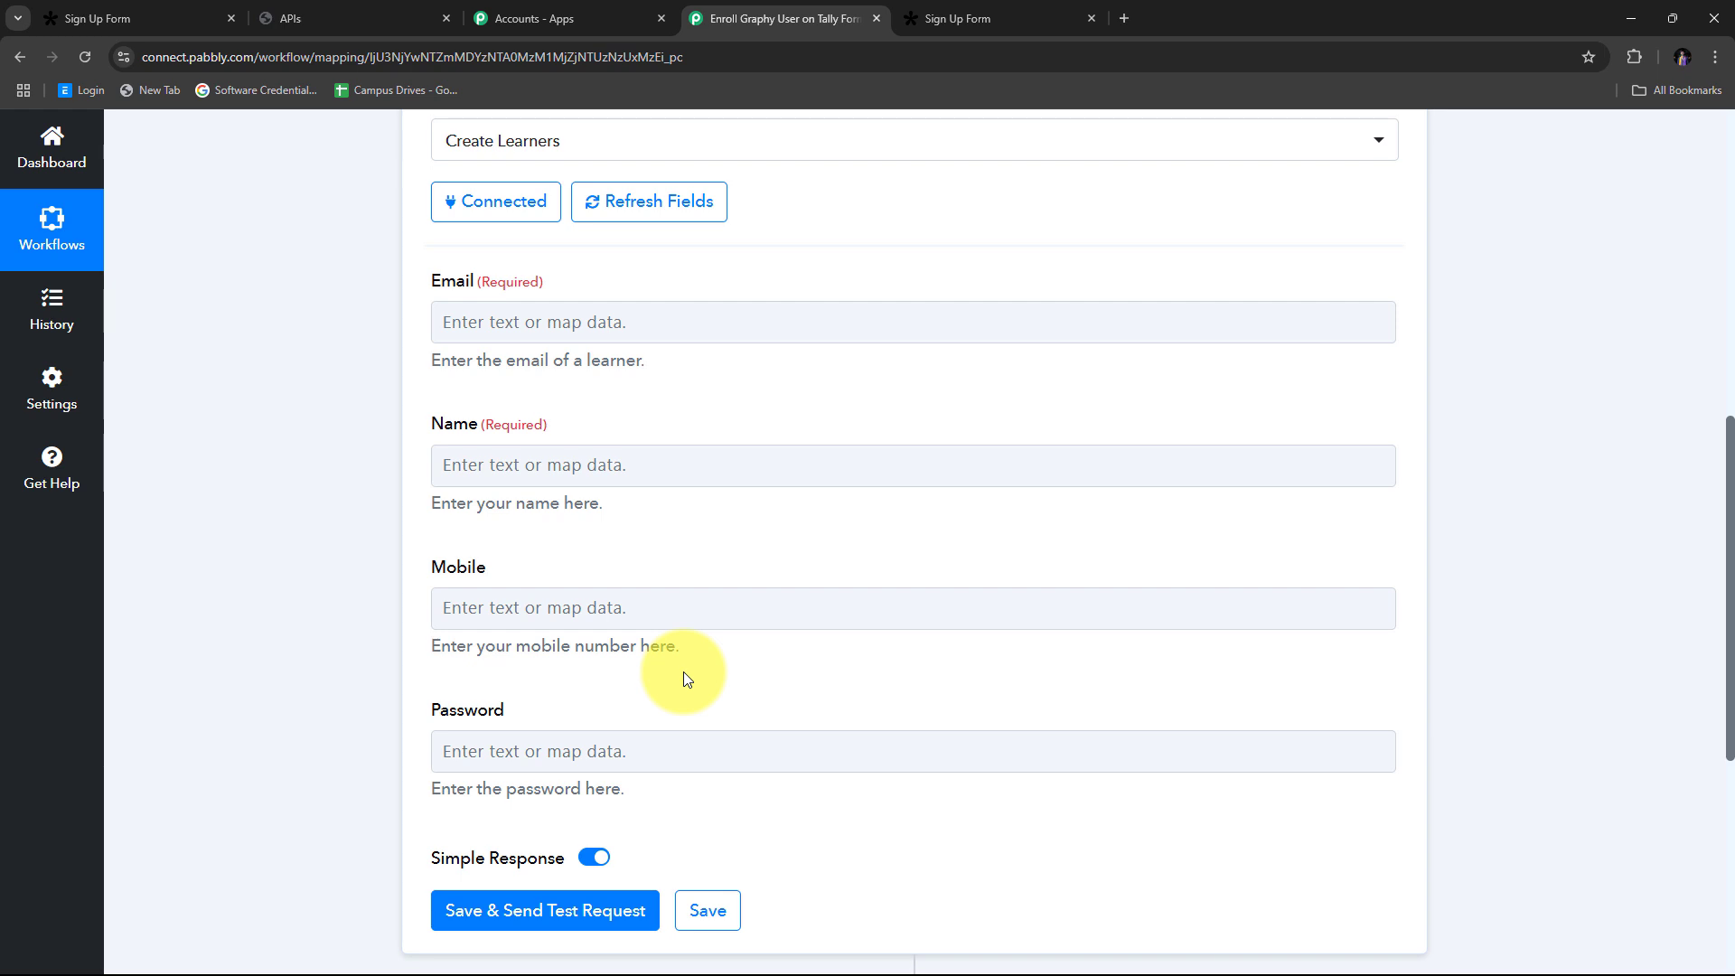
scroll(683, 673, up, 3)
scroll(684, 673, down, 1)
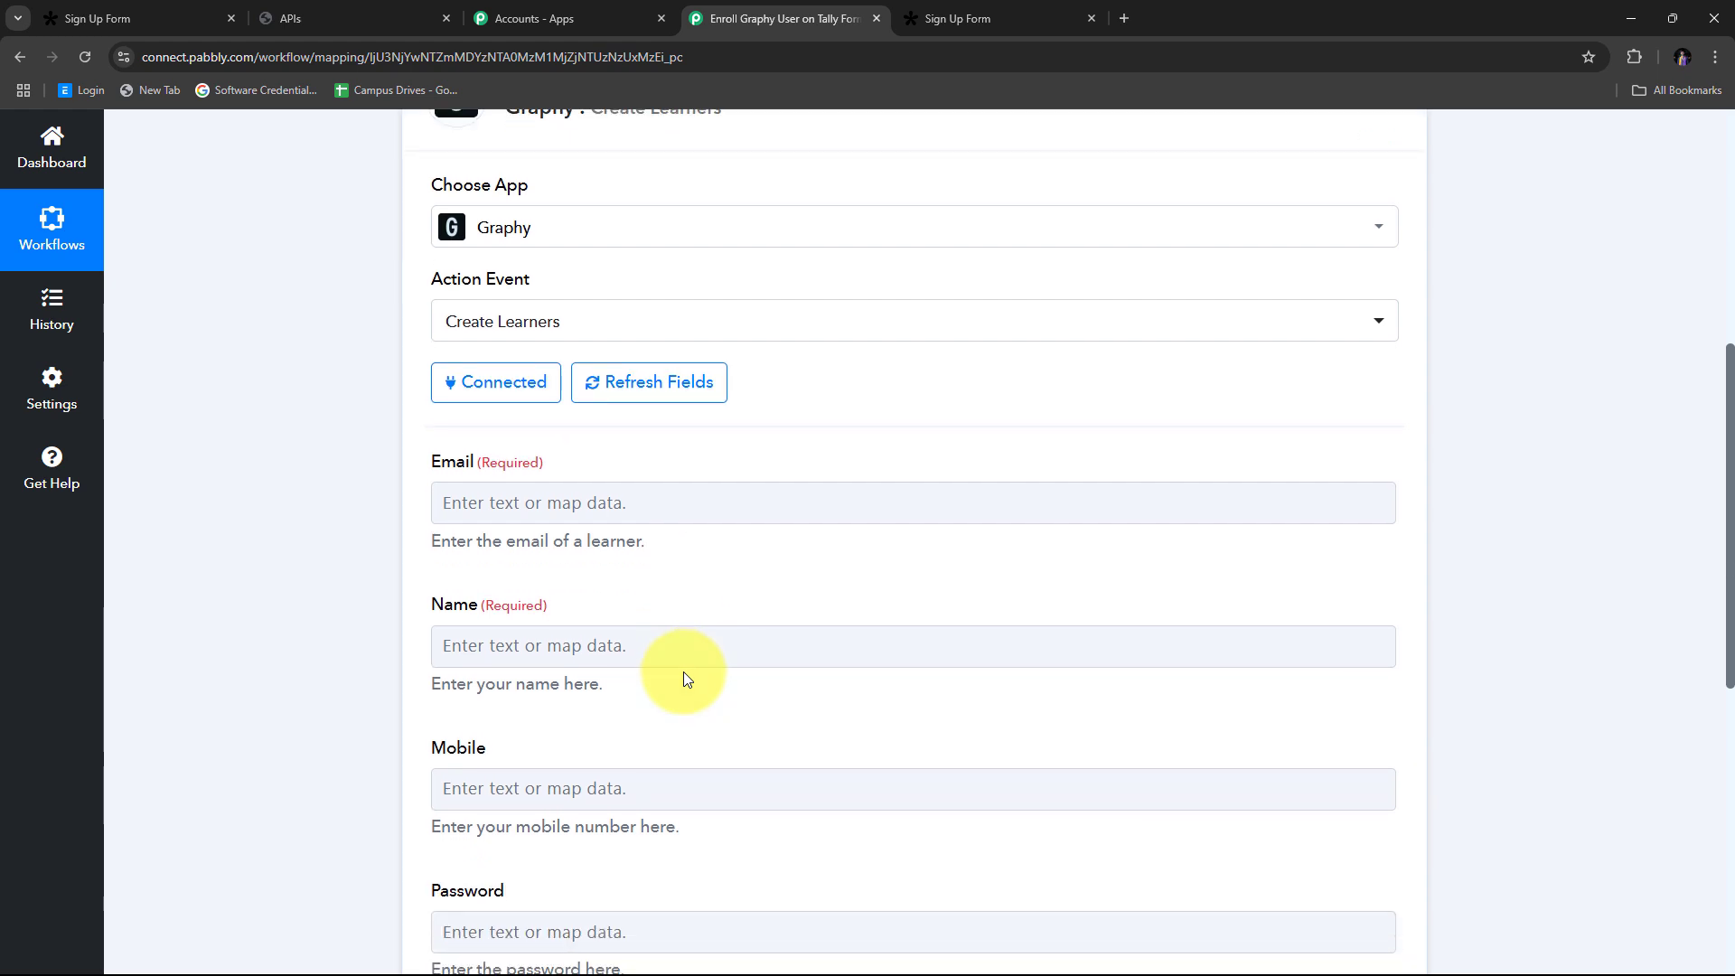
scroll(553, 581, down, 2)
scroll(445, 419, up, 1)
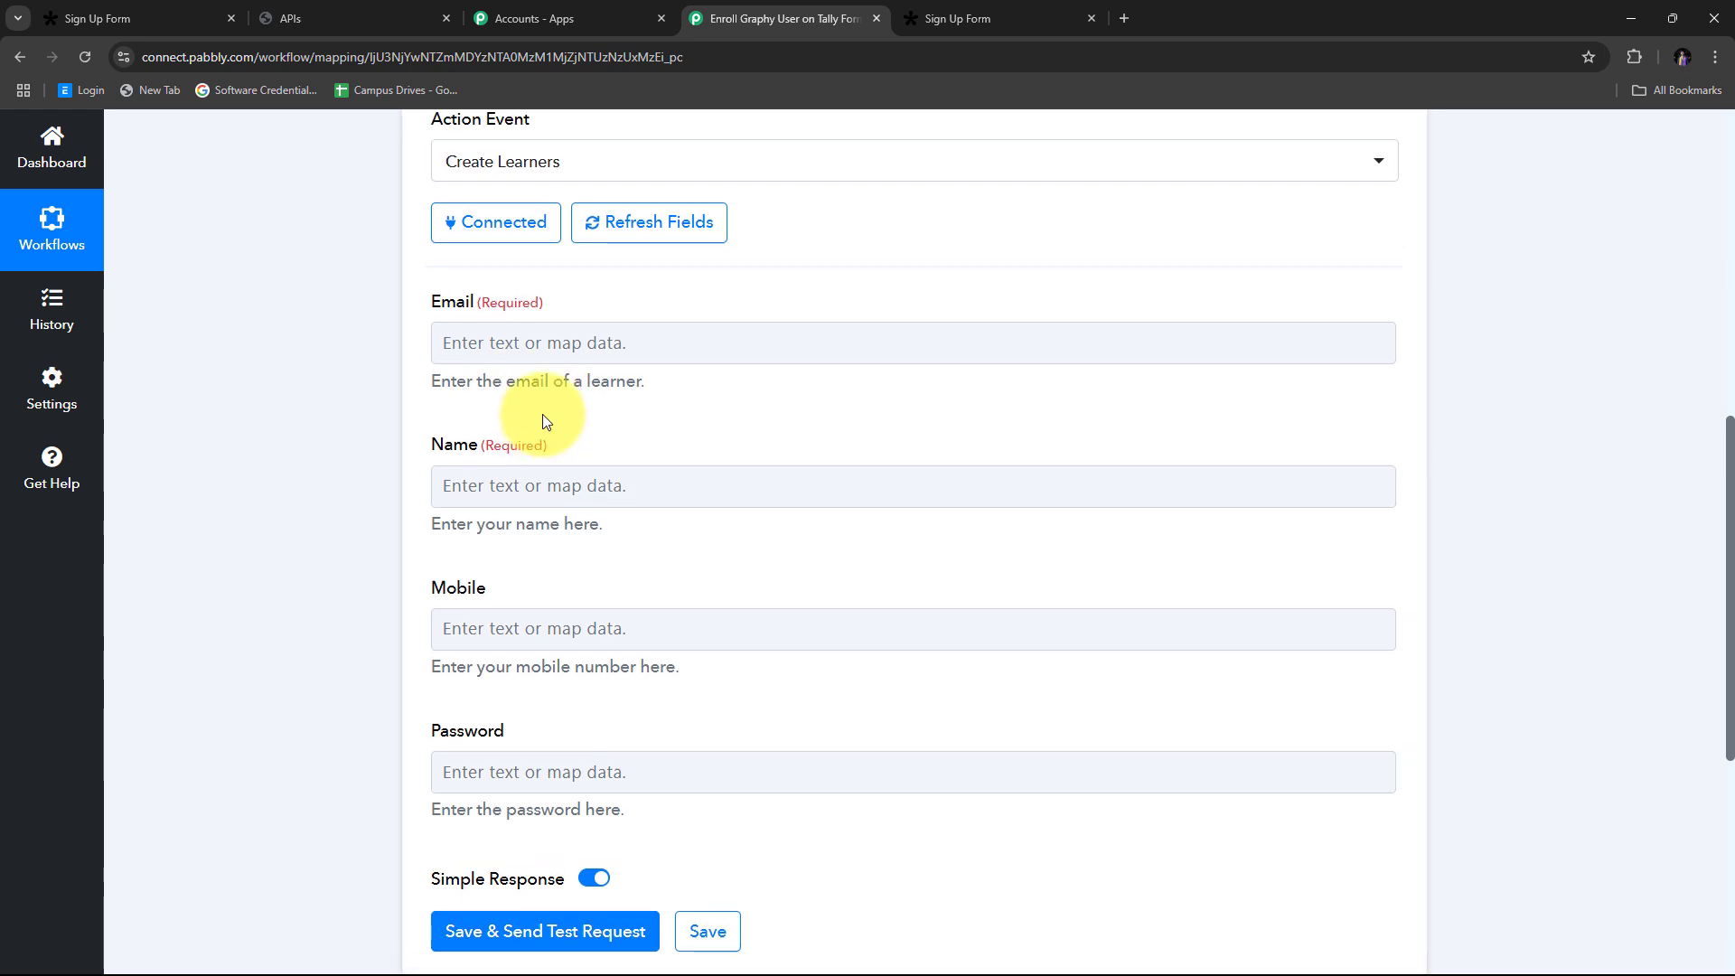
scroll(632, 492, down, 2)
scroll(353, 503, up, 3)
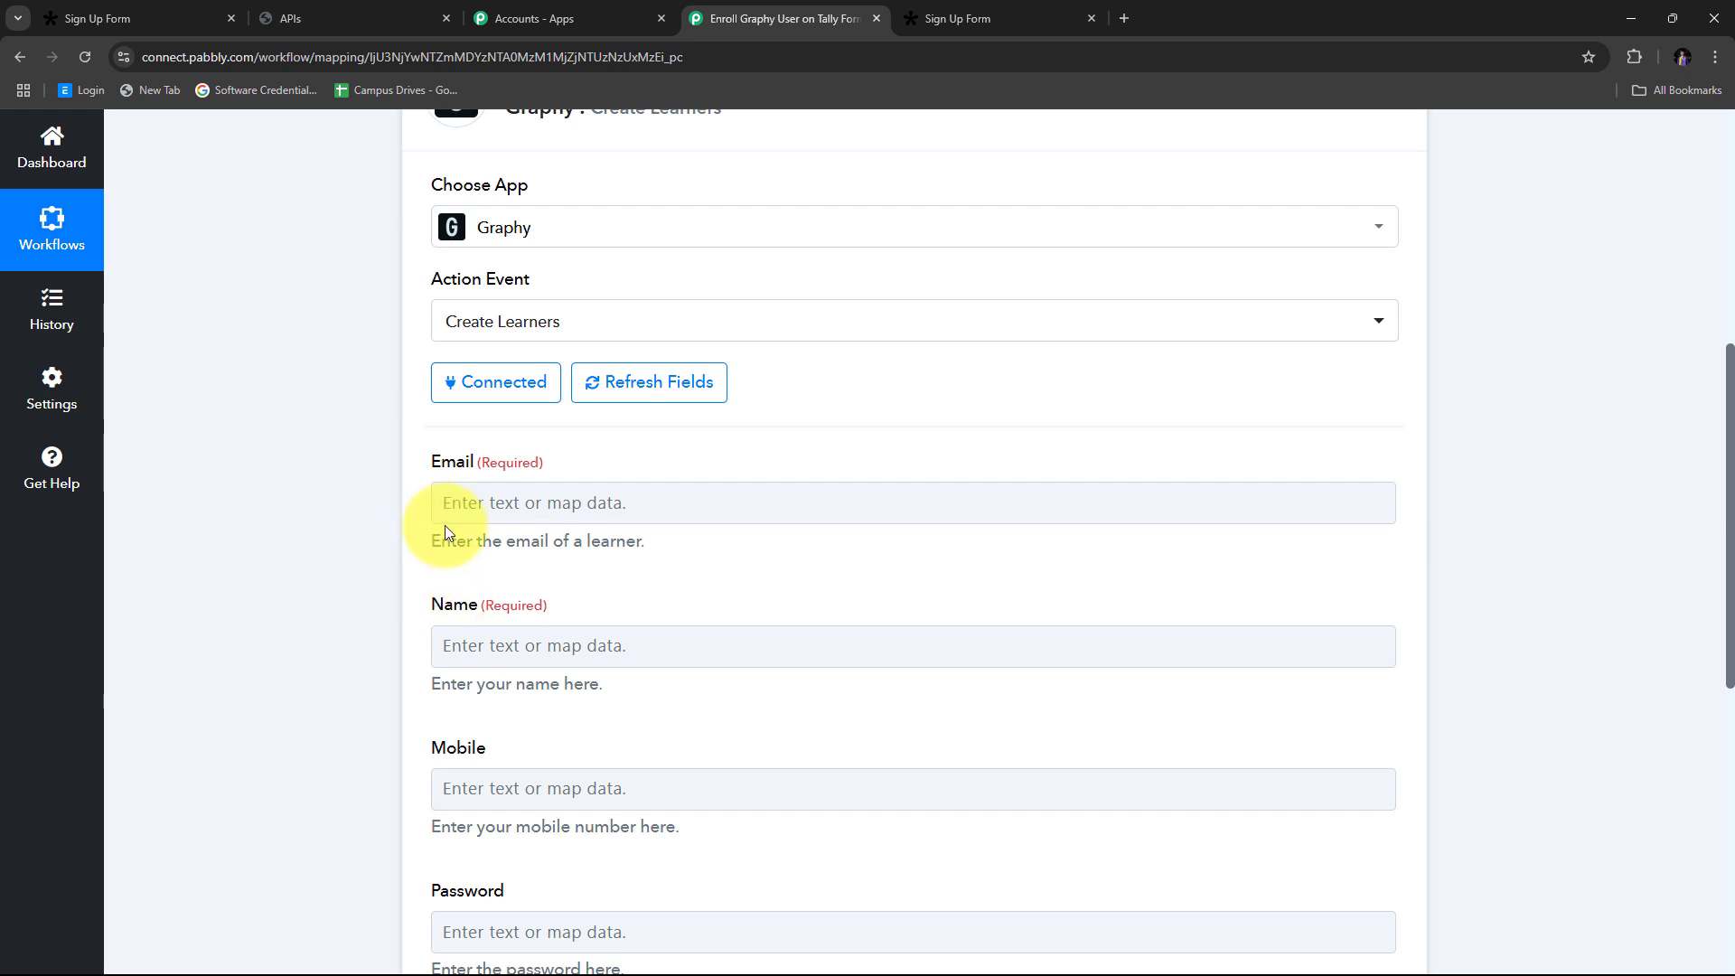
Step: Map the Tally respondent's email answer into the learner's Email field
click(540, 503)
scroll(899, 406, down, 2)
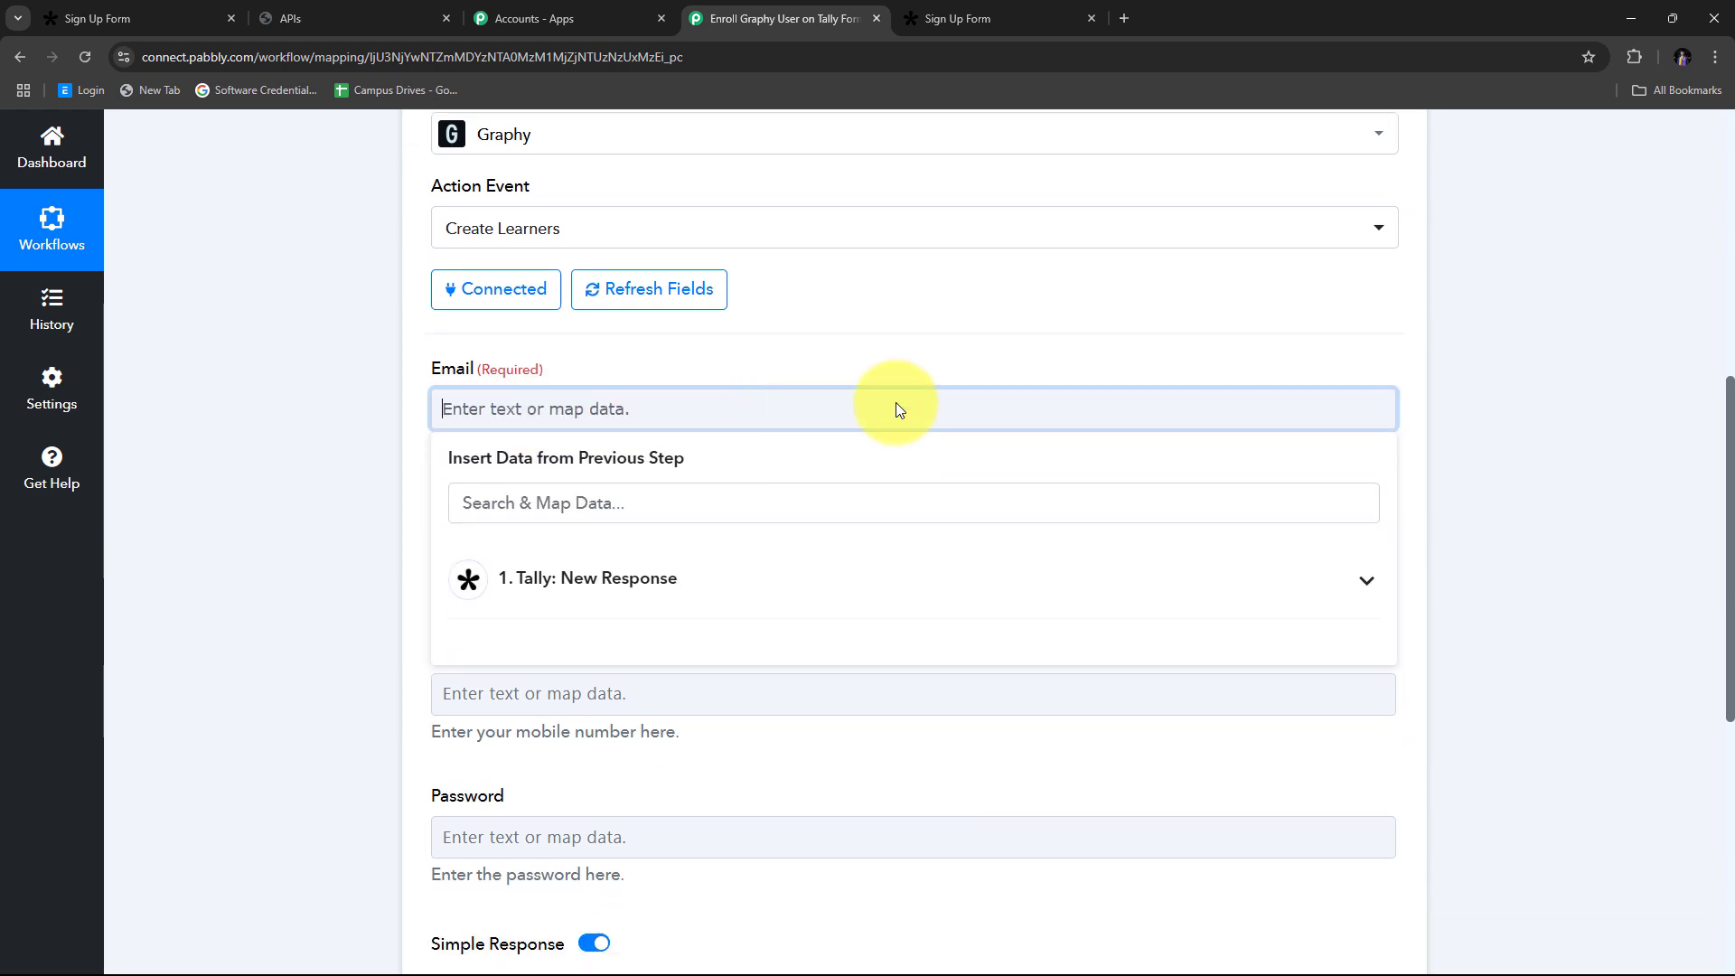
click(692, 497)
scroll(978, 455, down, 1)
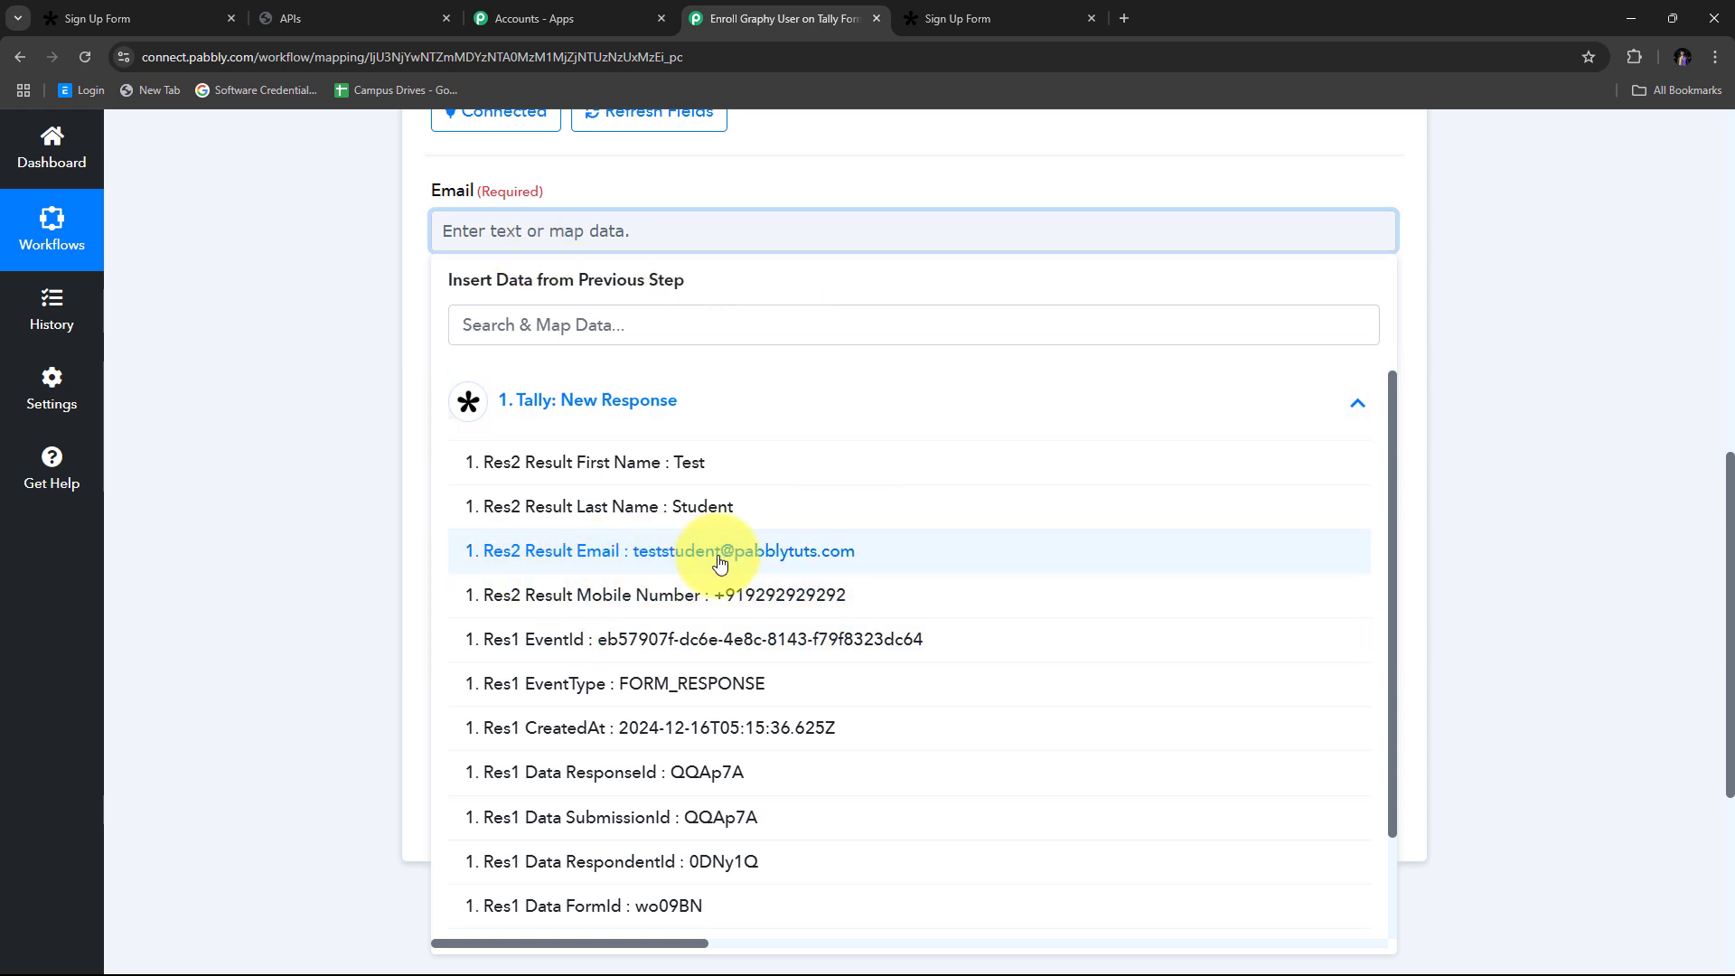
click(749, 561)
click(240, 368)
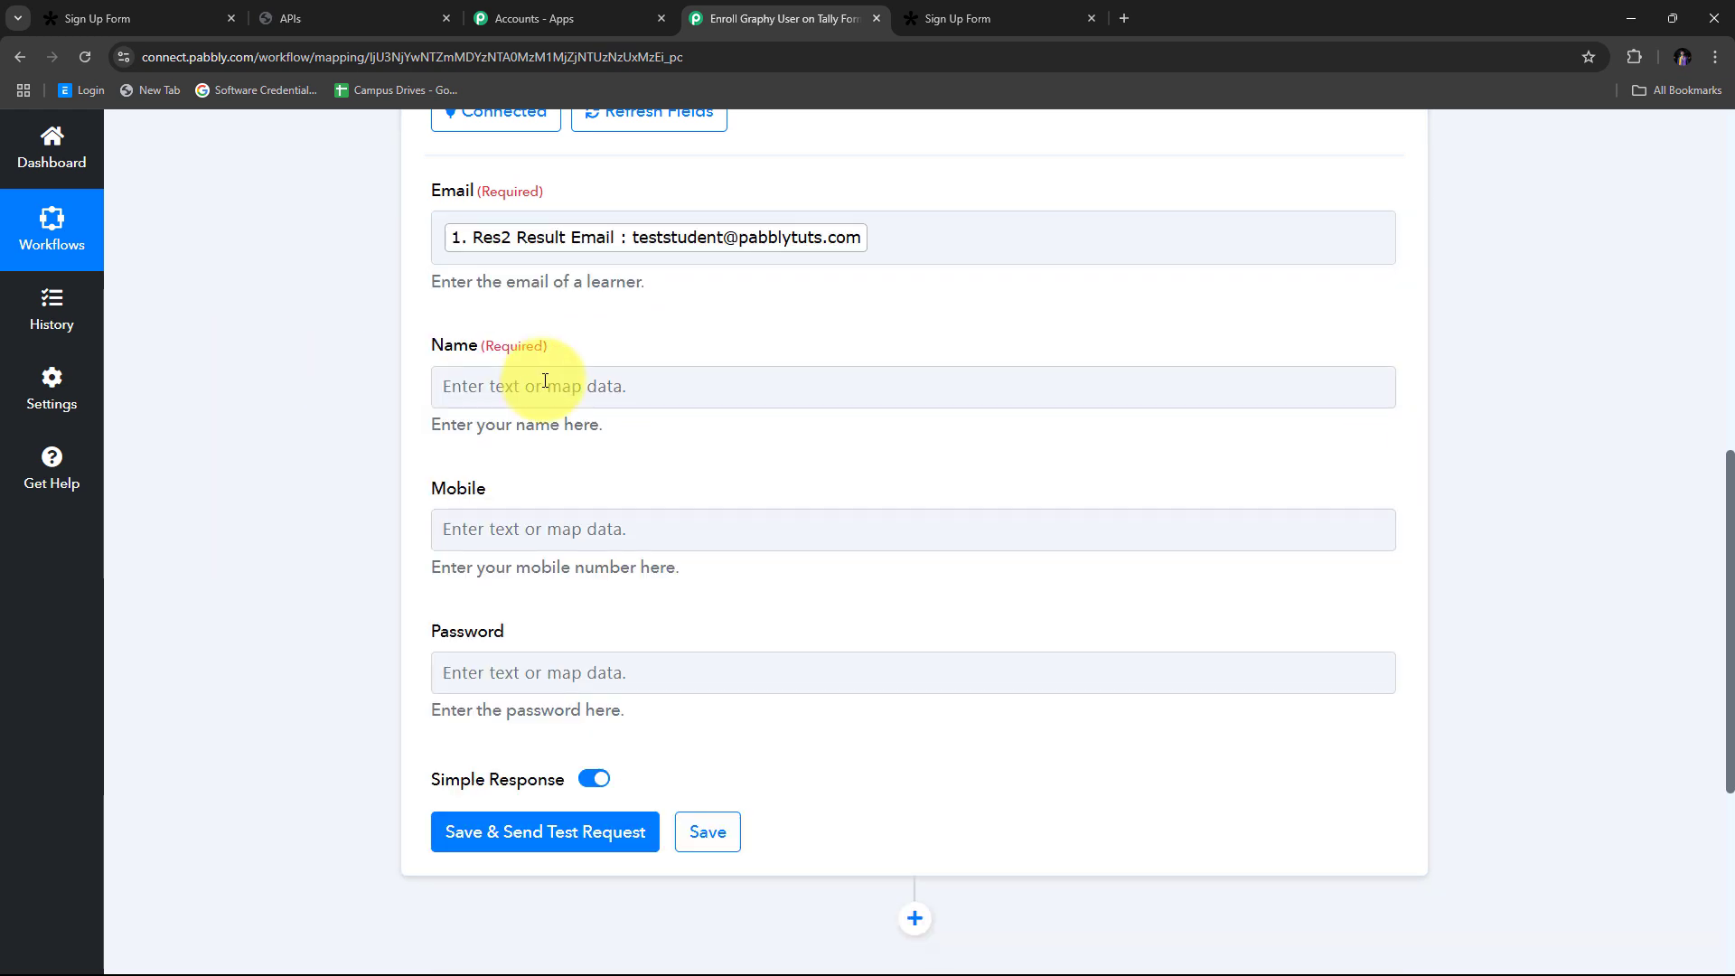
scroll(542, 376, up, 1)
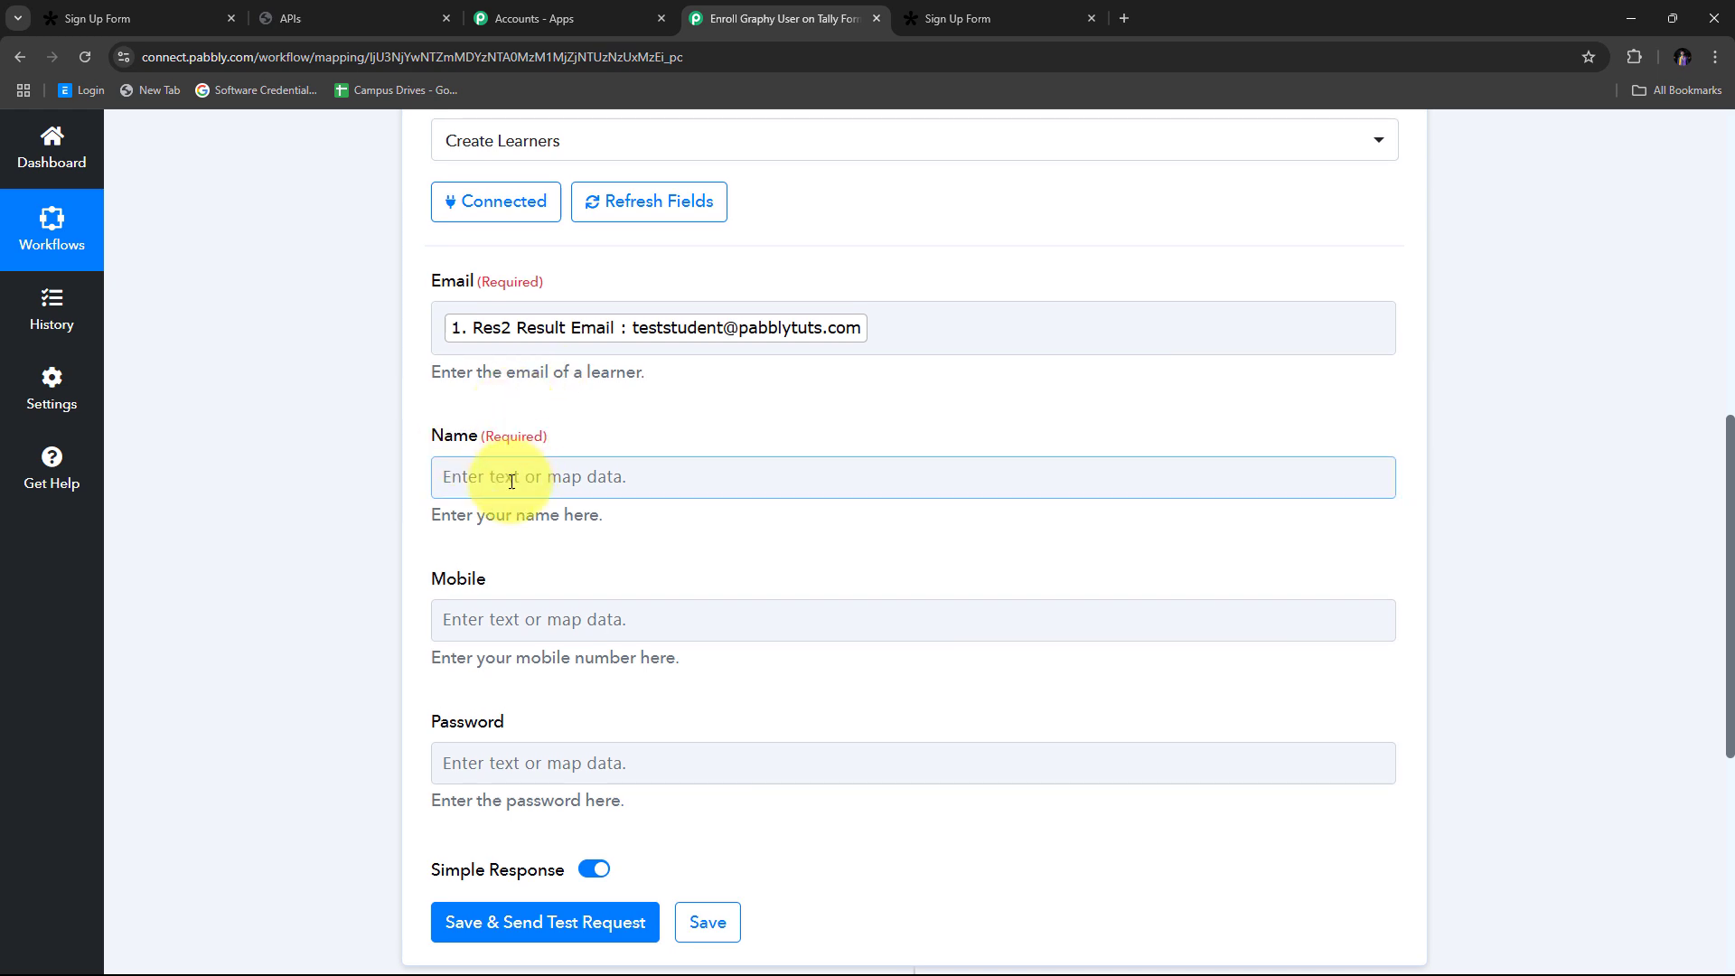
Step: Map the respondent's first and last name into the Name field
click(495, 476)
scroll(757, 375, down, 2)
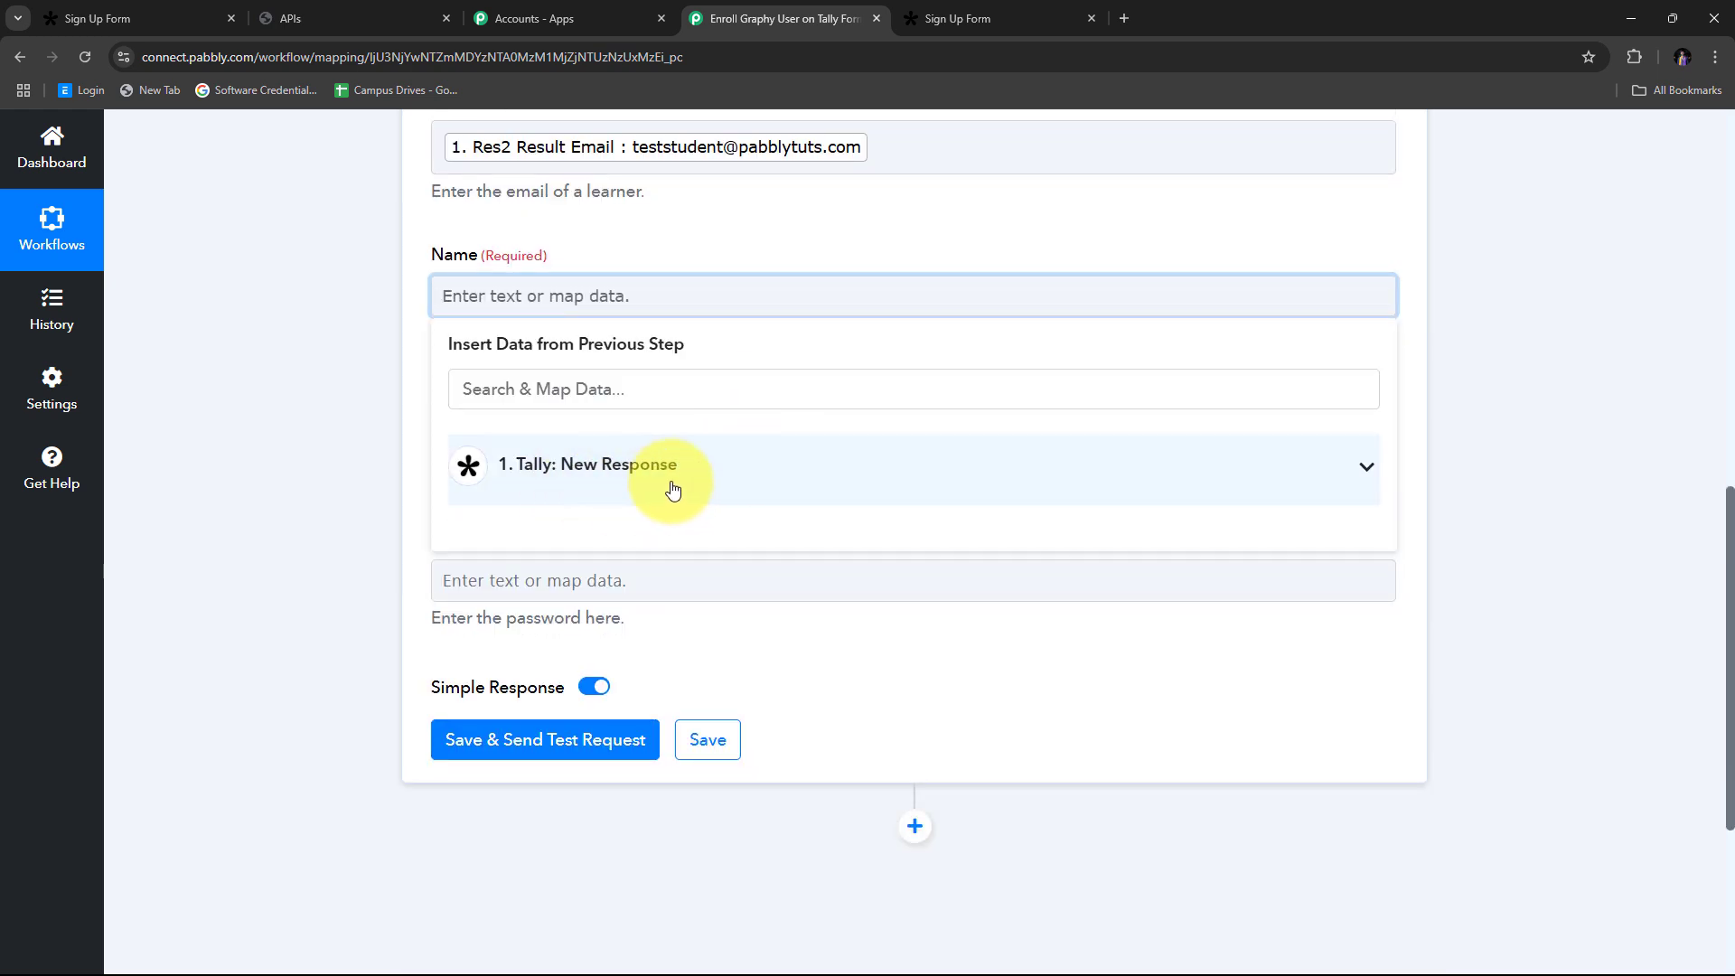
click(719, 483)
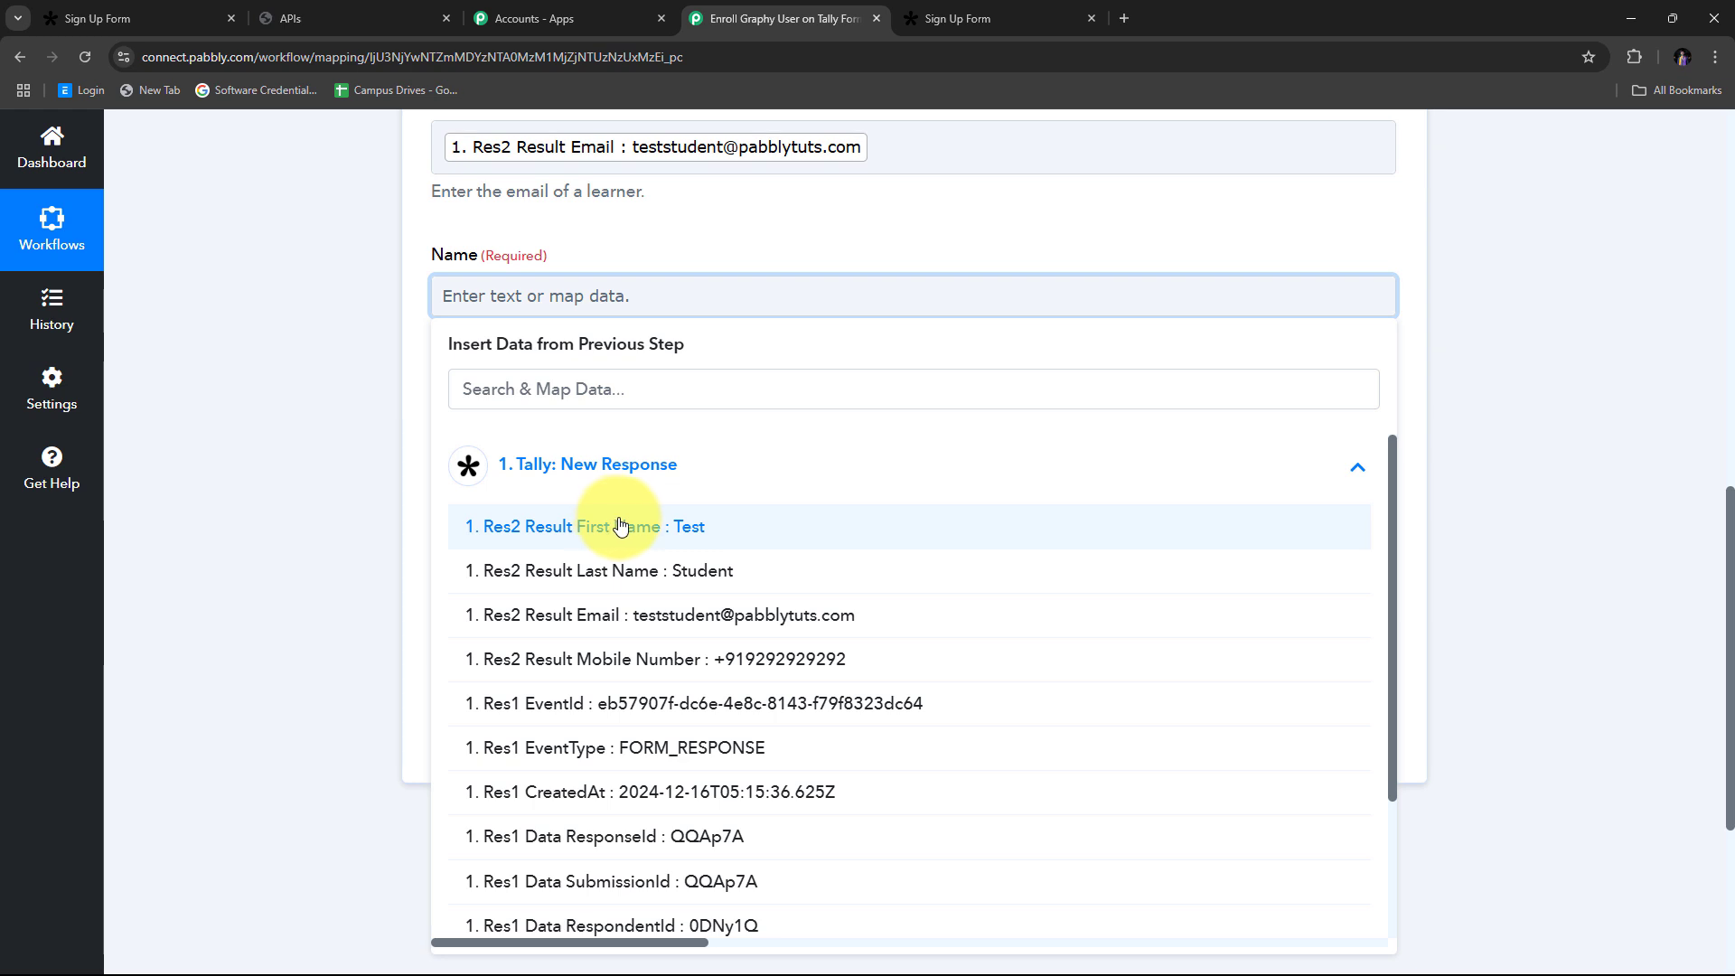
click(647, 535)
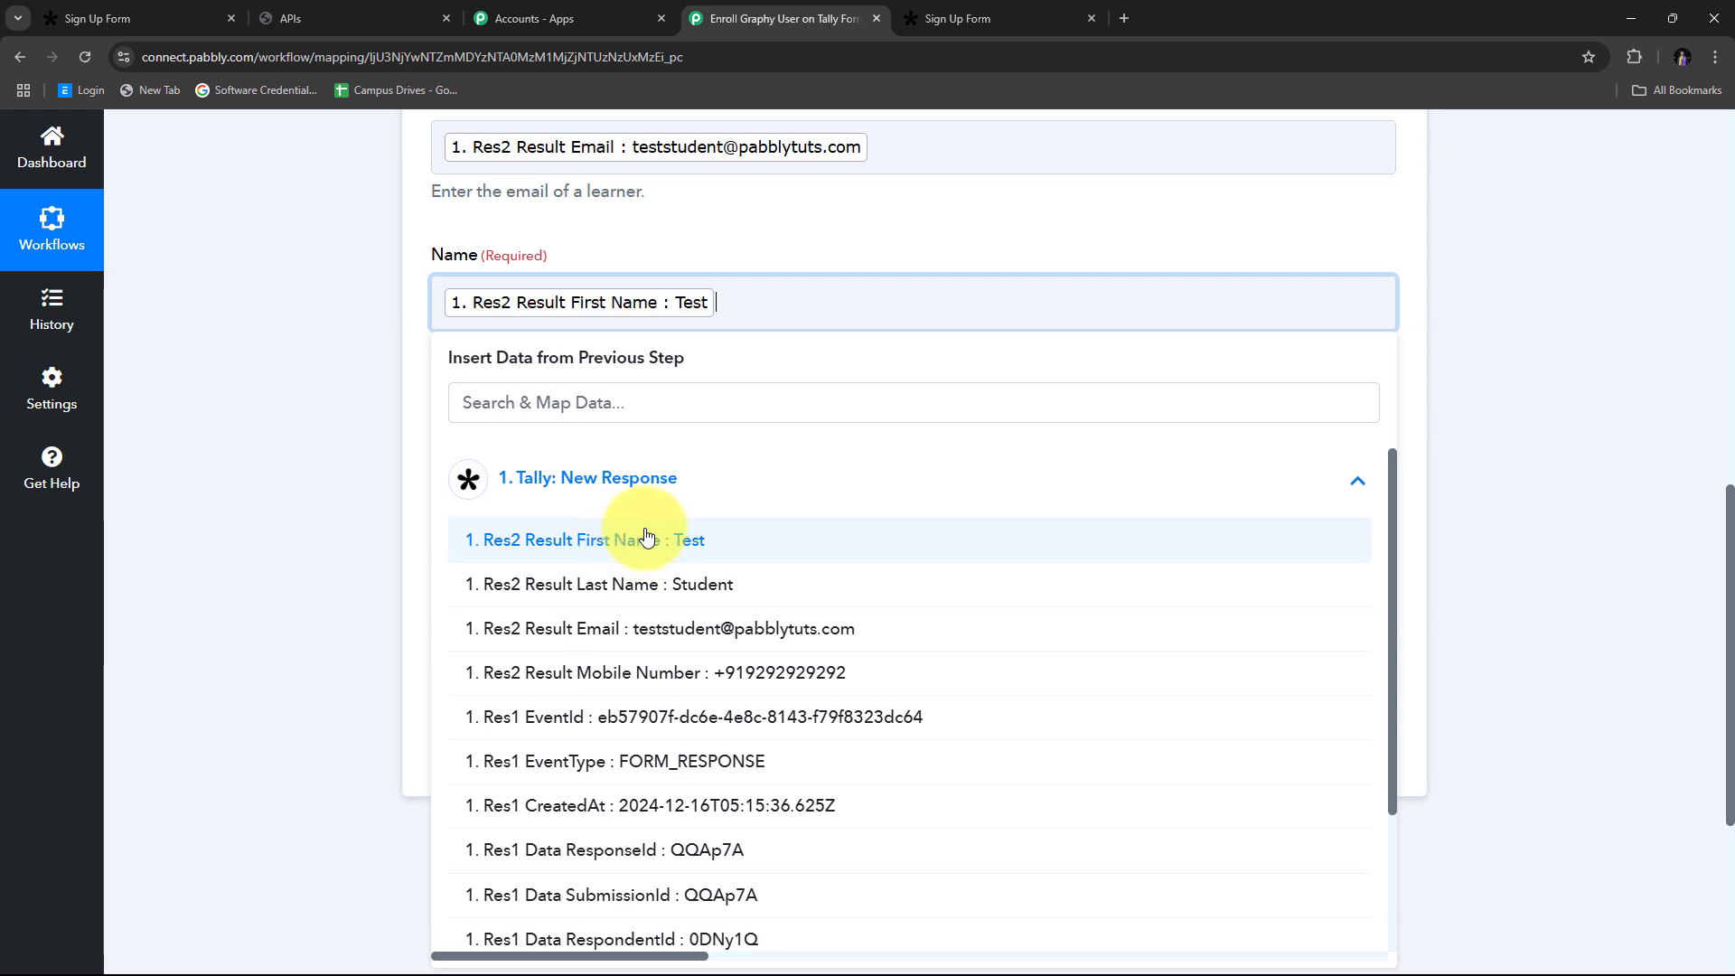
click(652, 584)
click(291, 372)
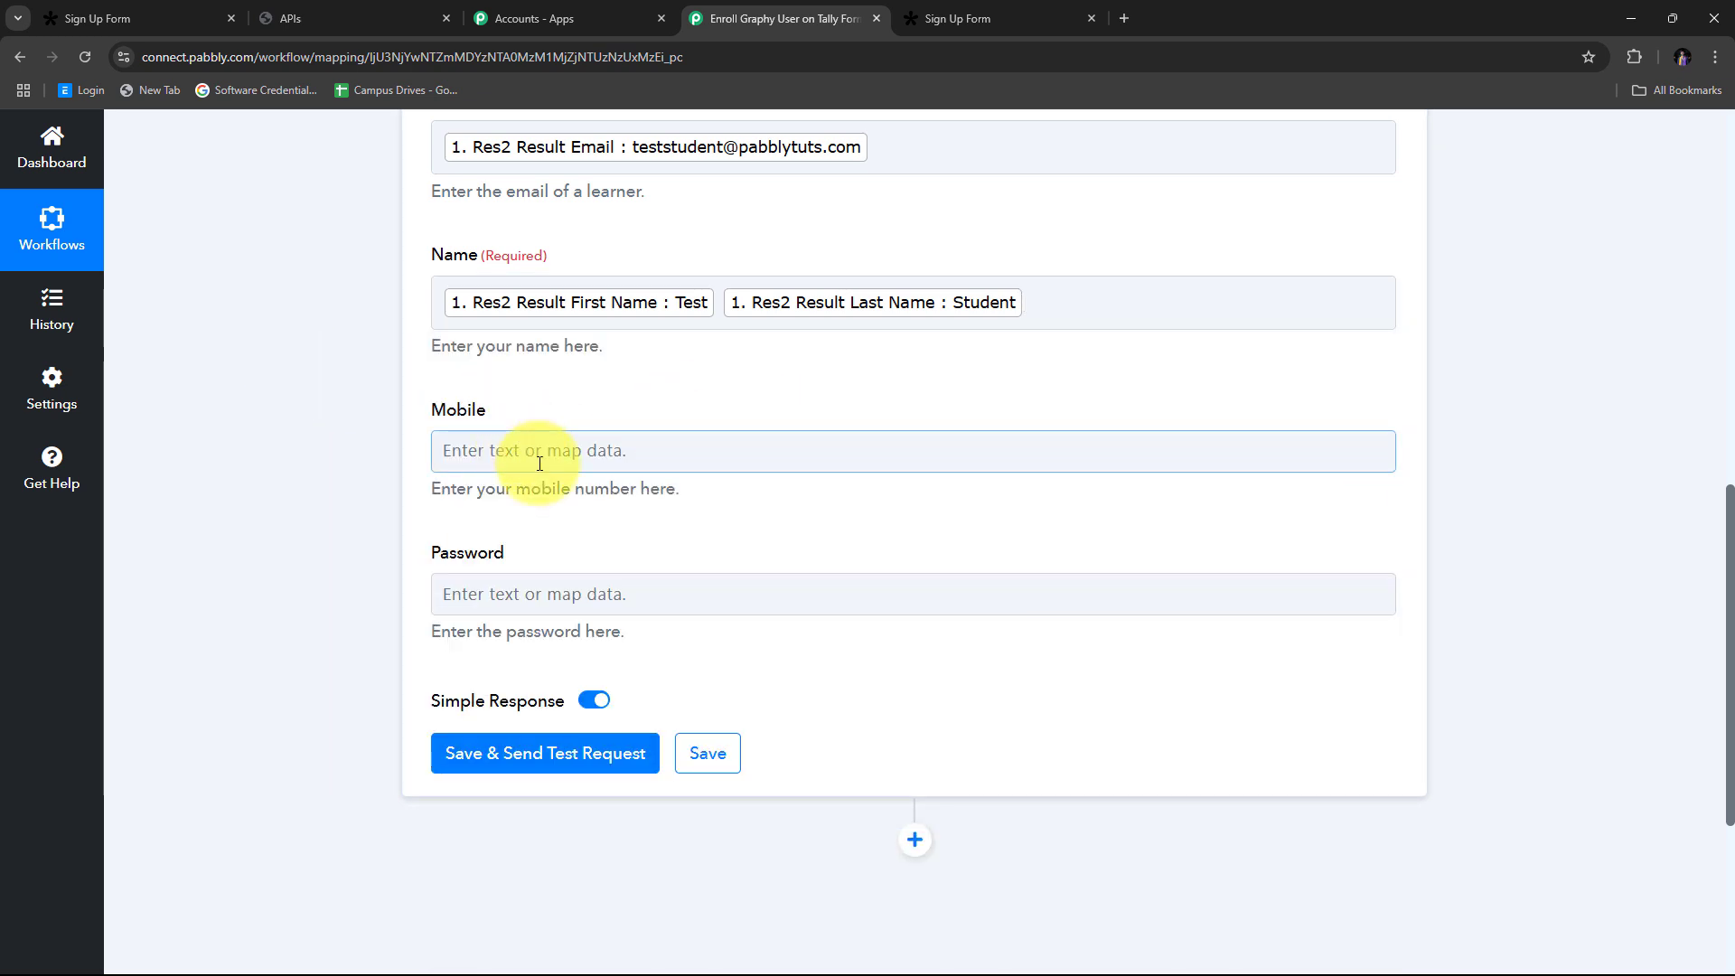
Step: Map the respondent's mobile number into Mobile, then check the Password field
click(506, 453)
click(596, 618)
scroll(822, 453, down, 2)
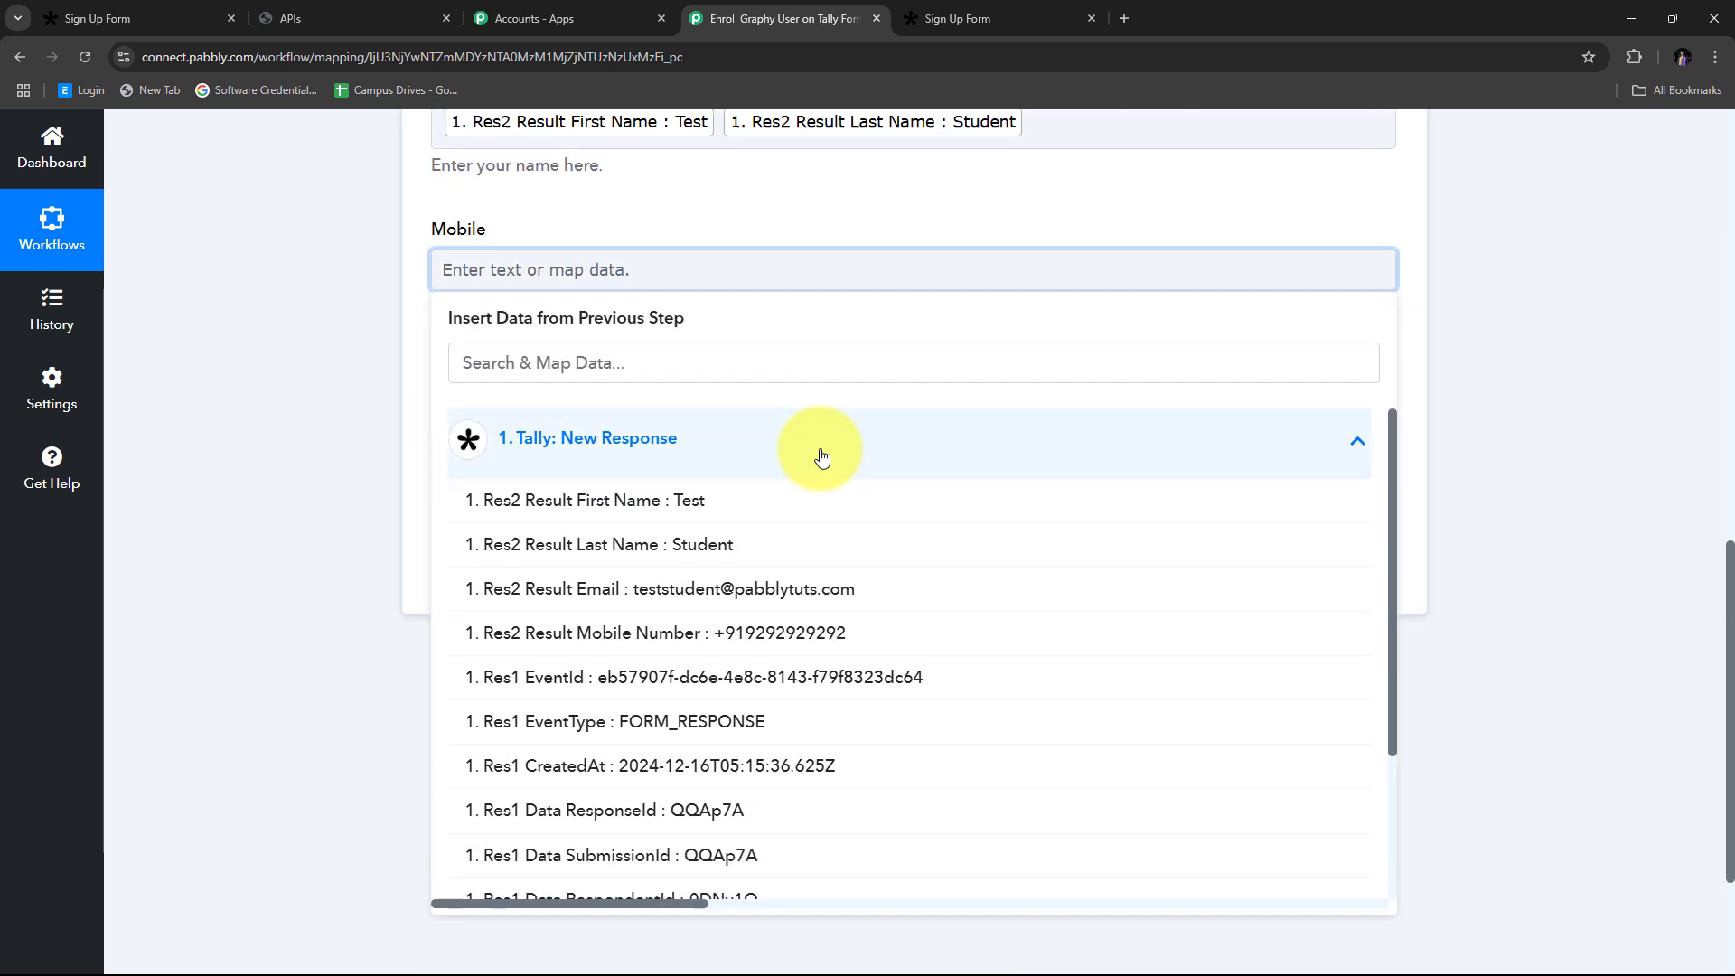
click(708, 632)
click(278, 345)
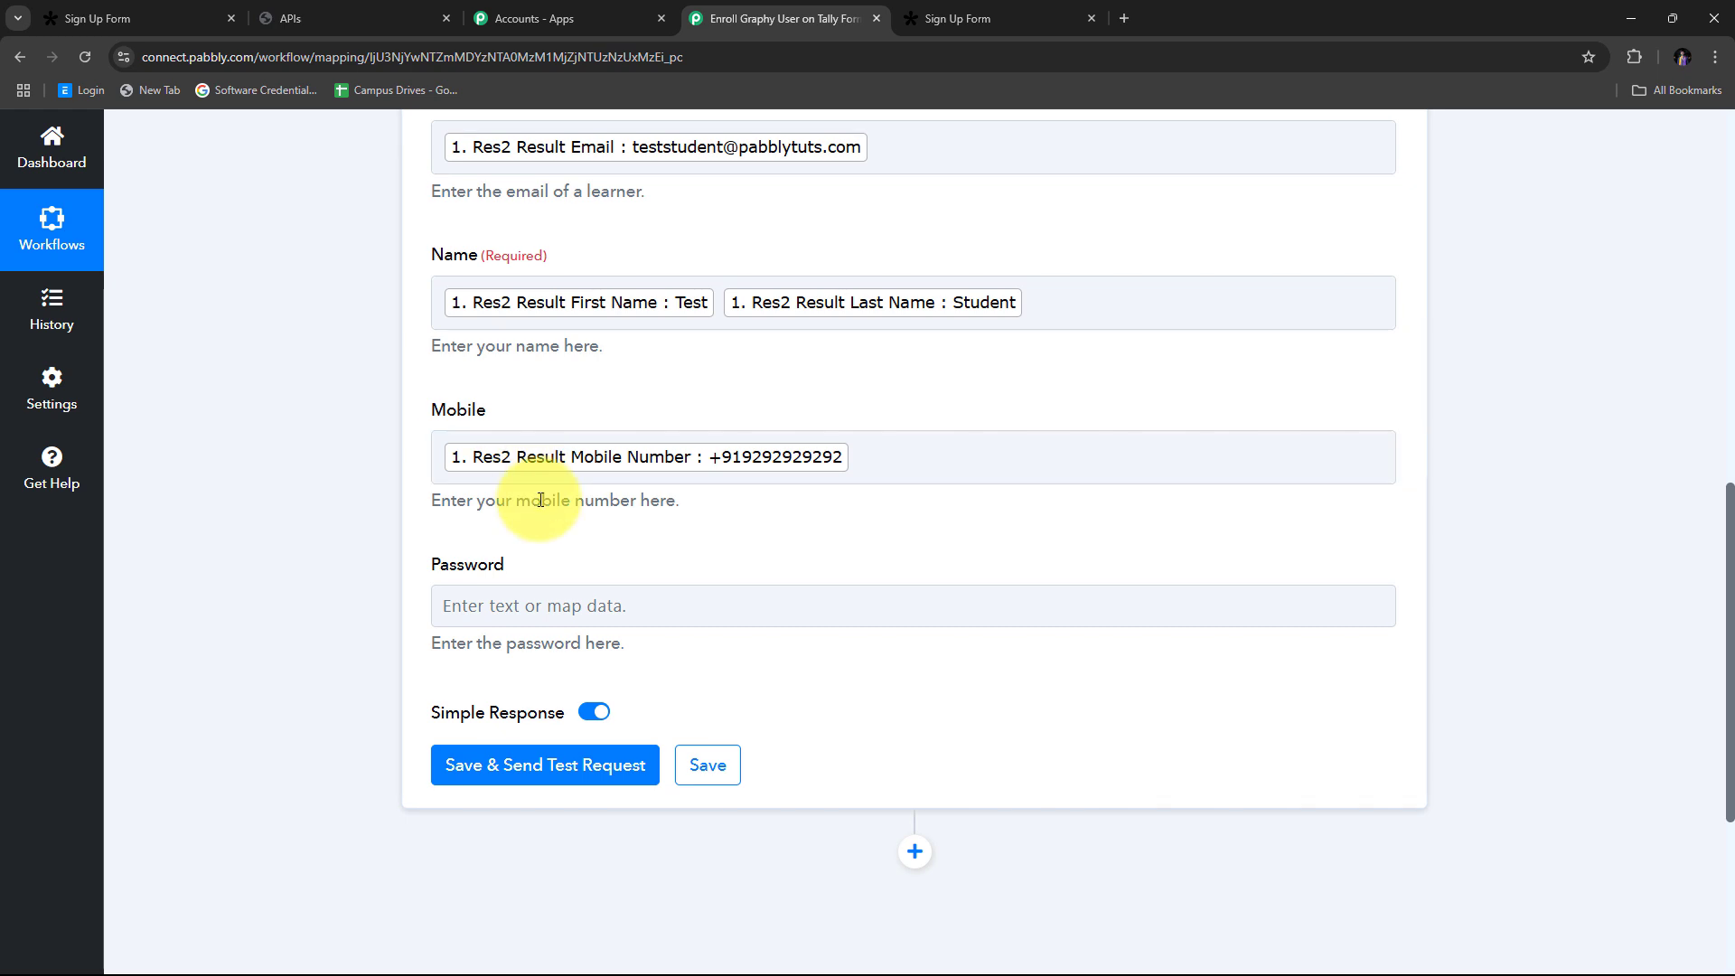
scroll(503, 473, up, 2)
scroll(452, 407, down, 3)
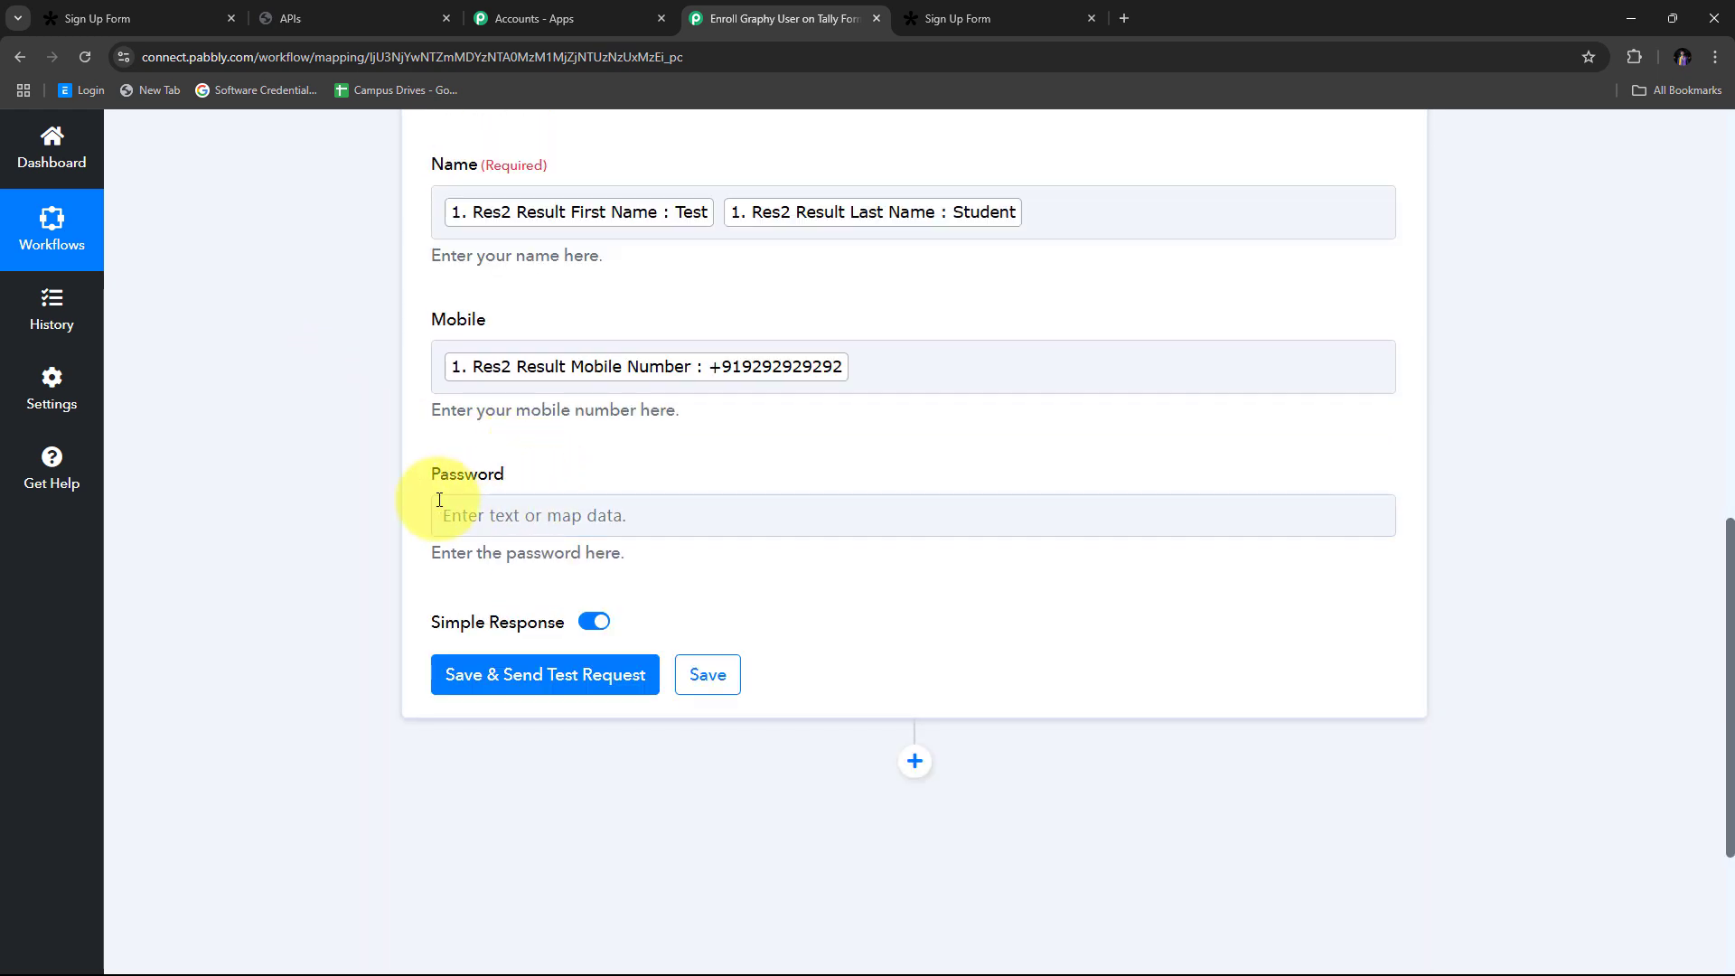
click(498, 515)
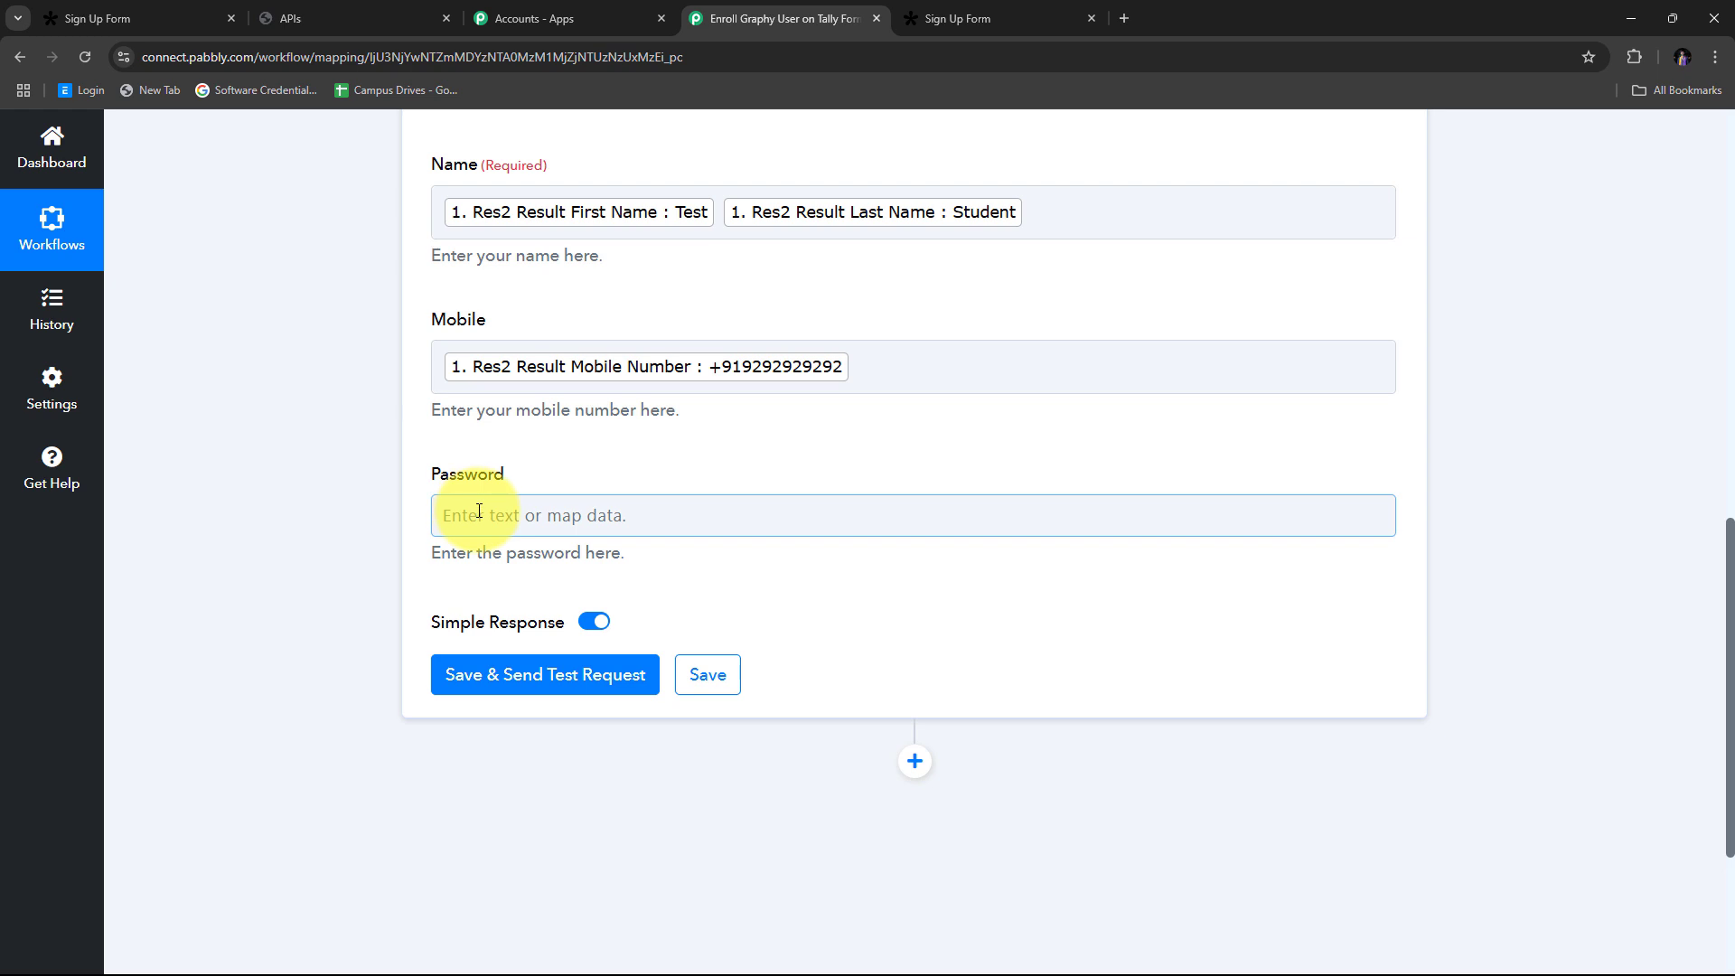
scroll(479, 511, up, 2)
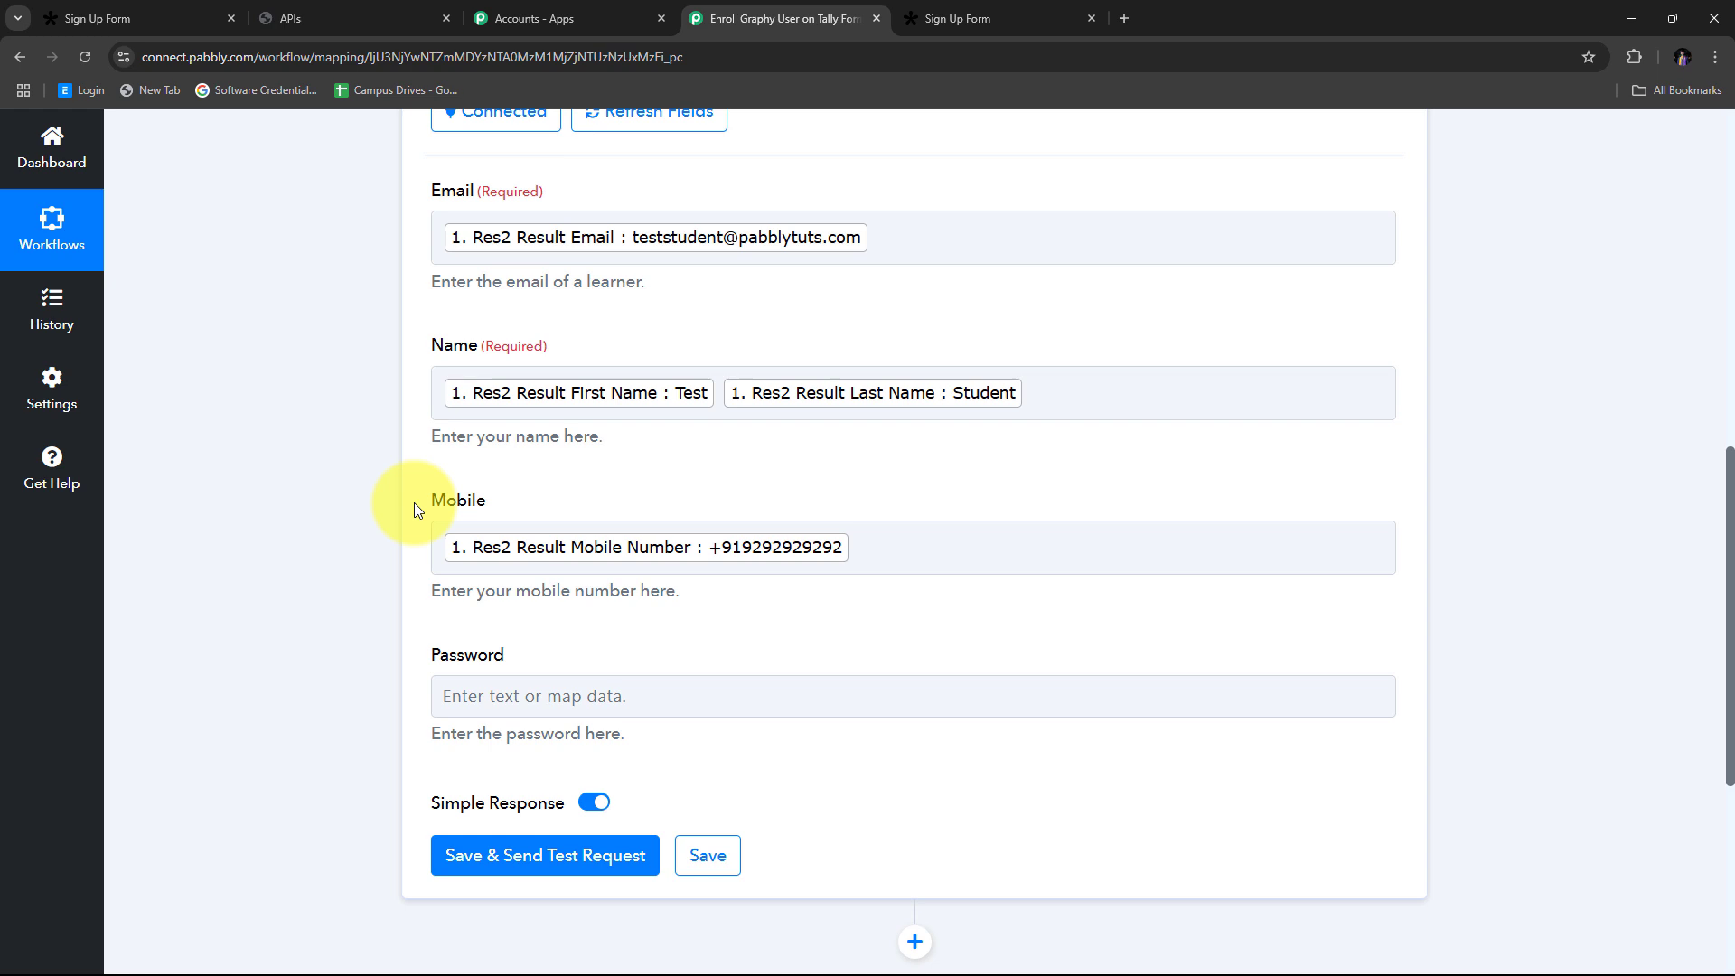
scroll(912, 438, down, 4)
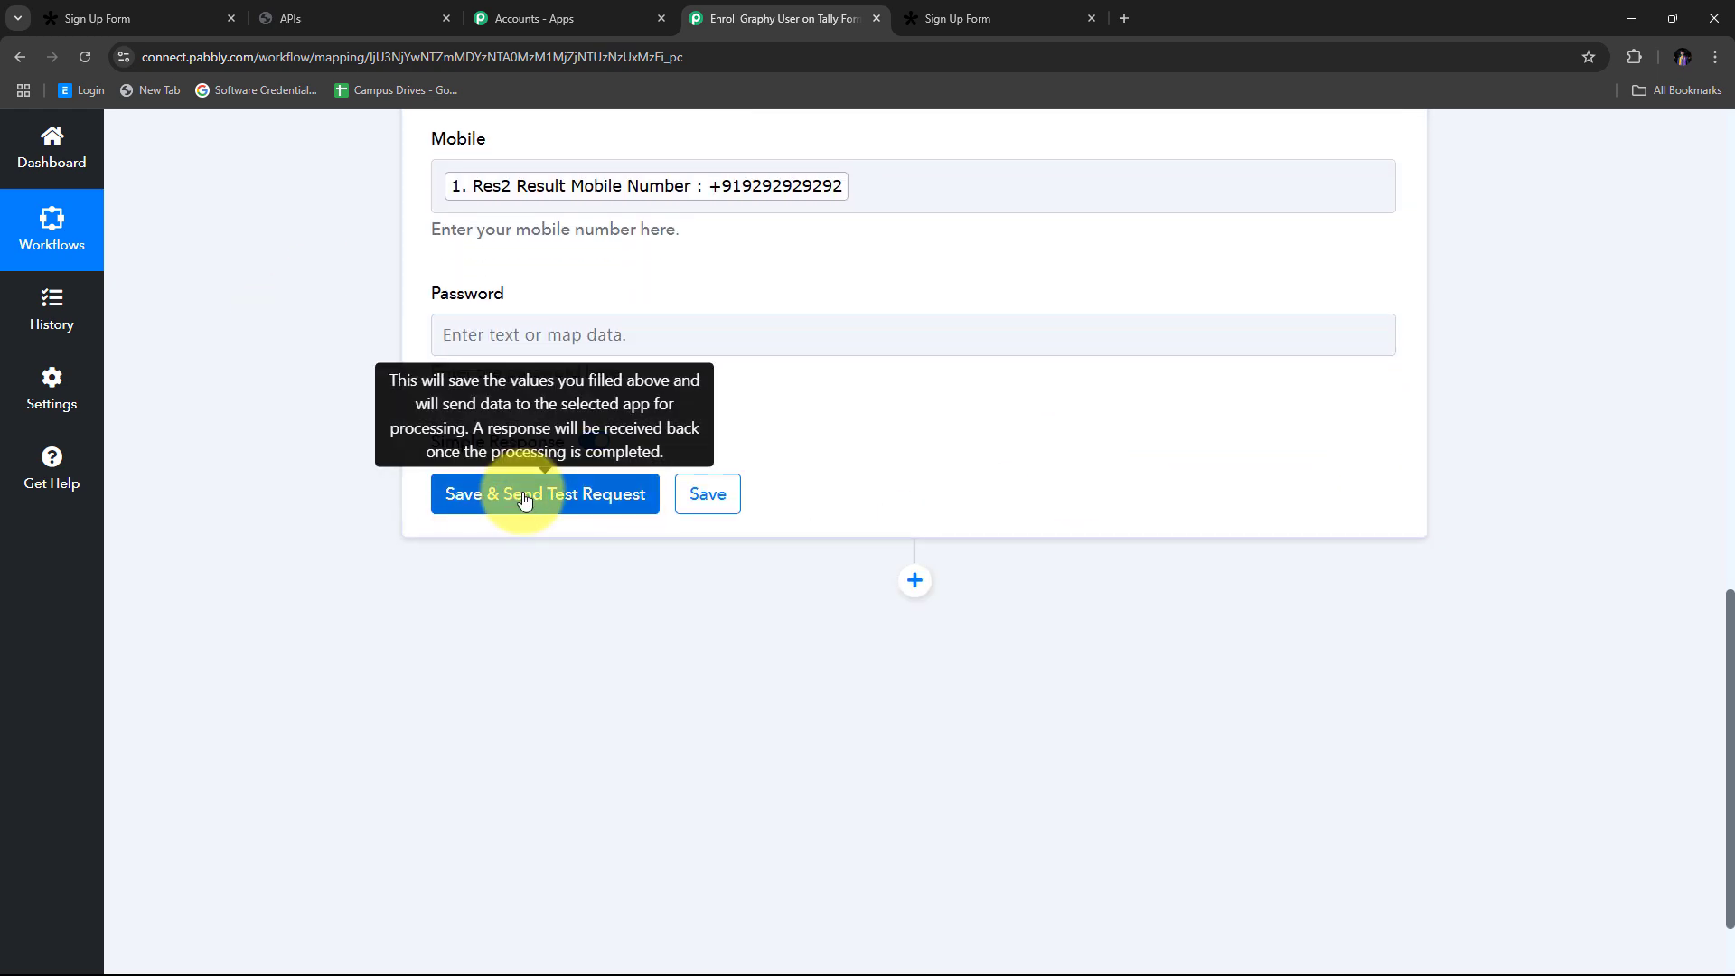
Step: Test Create Learners, confirming the returned email, name, mobile and Exists 0, then switch to Graphy
click(525, 497)
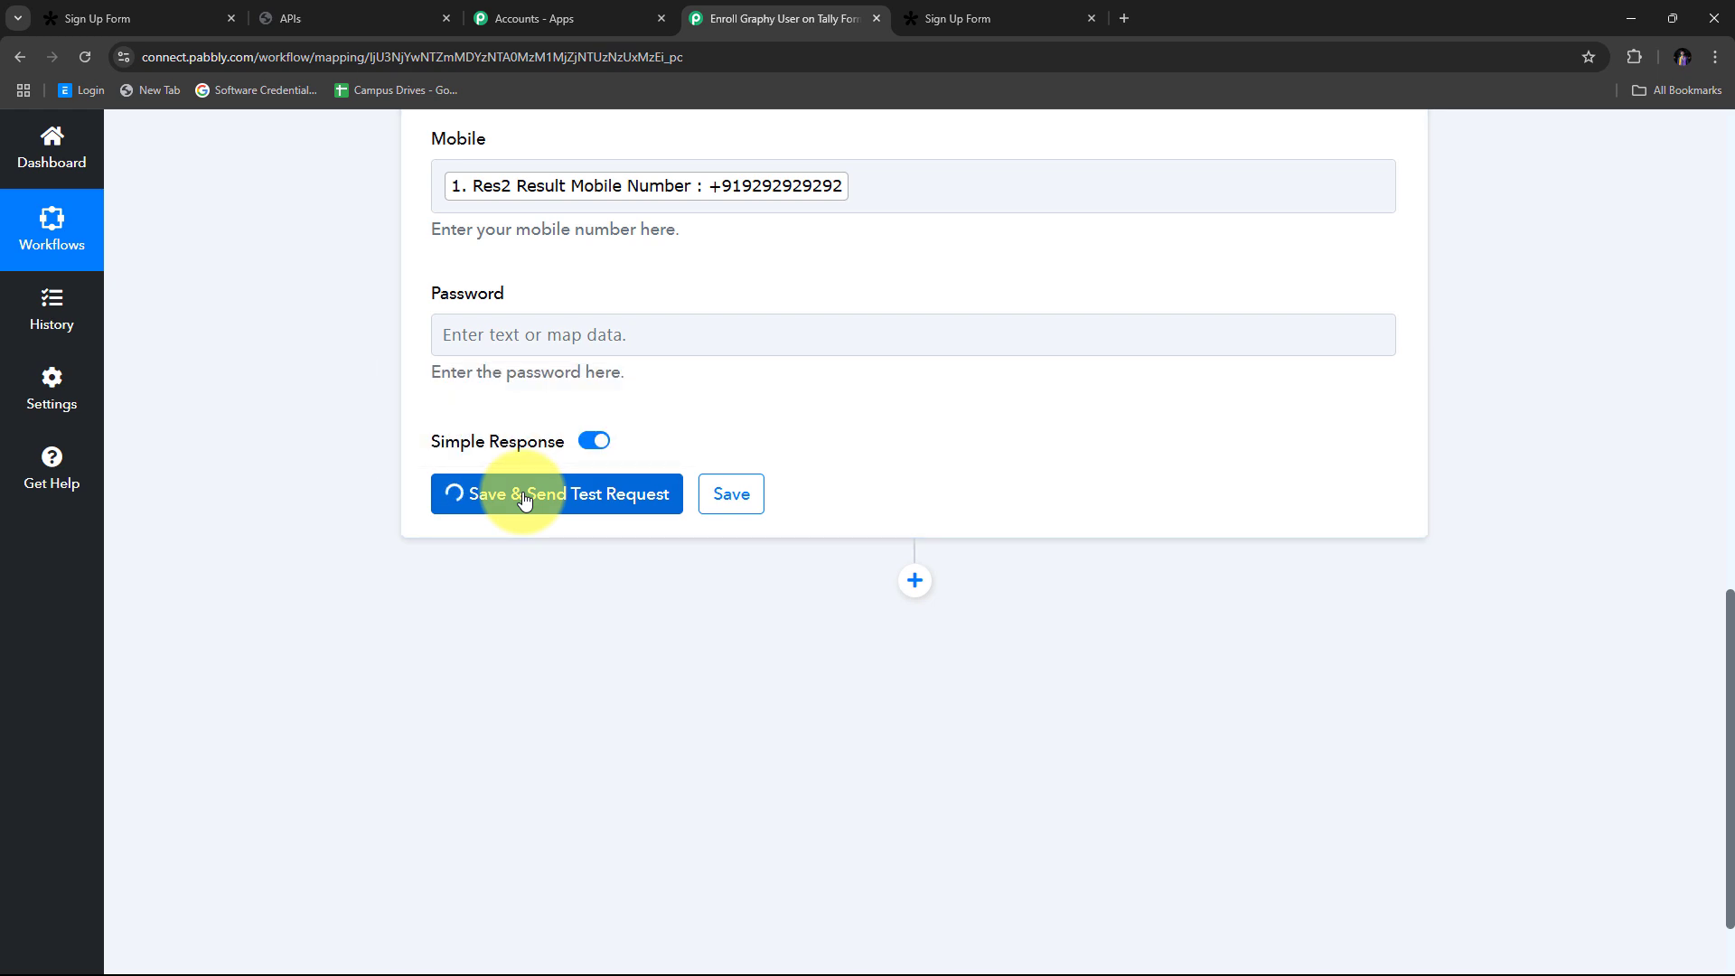
scroll(1202, 475, down, 1)
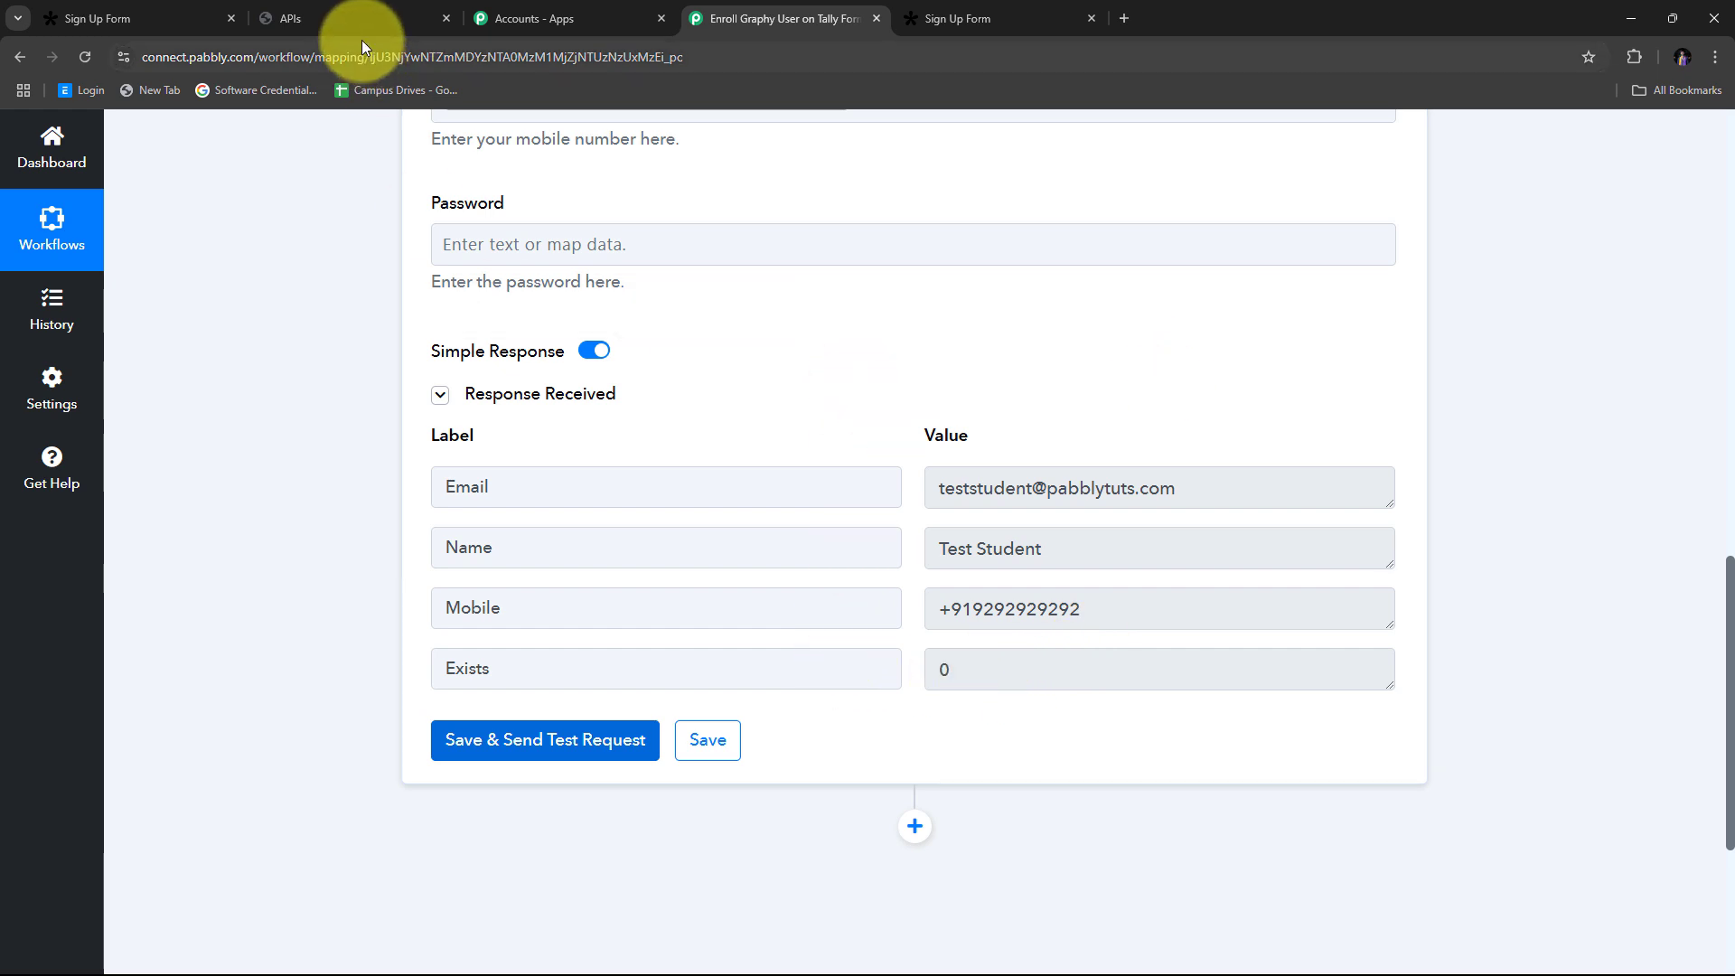
click(338, 20)
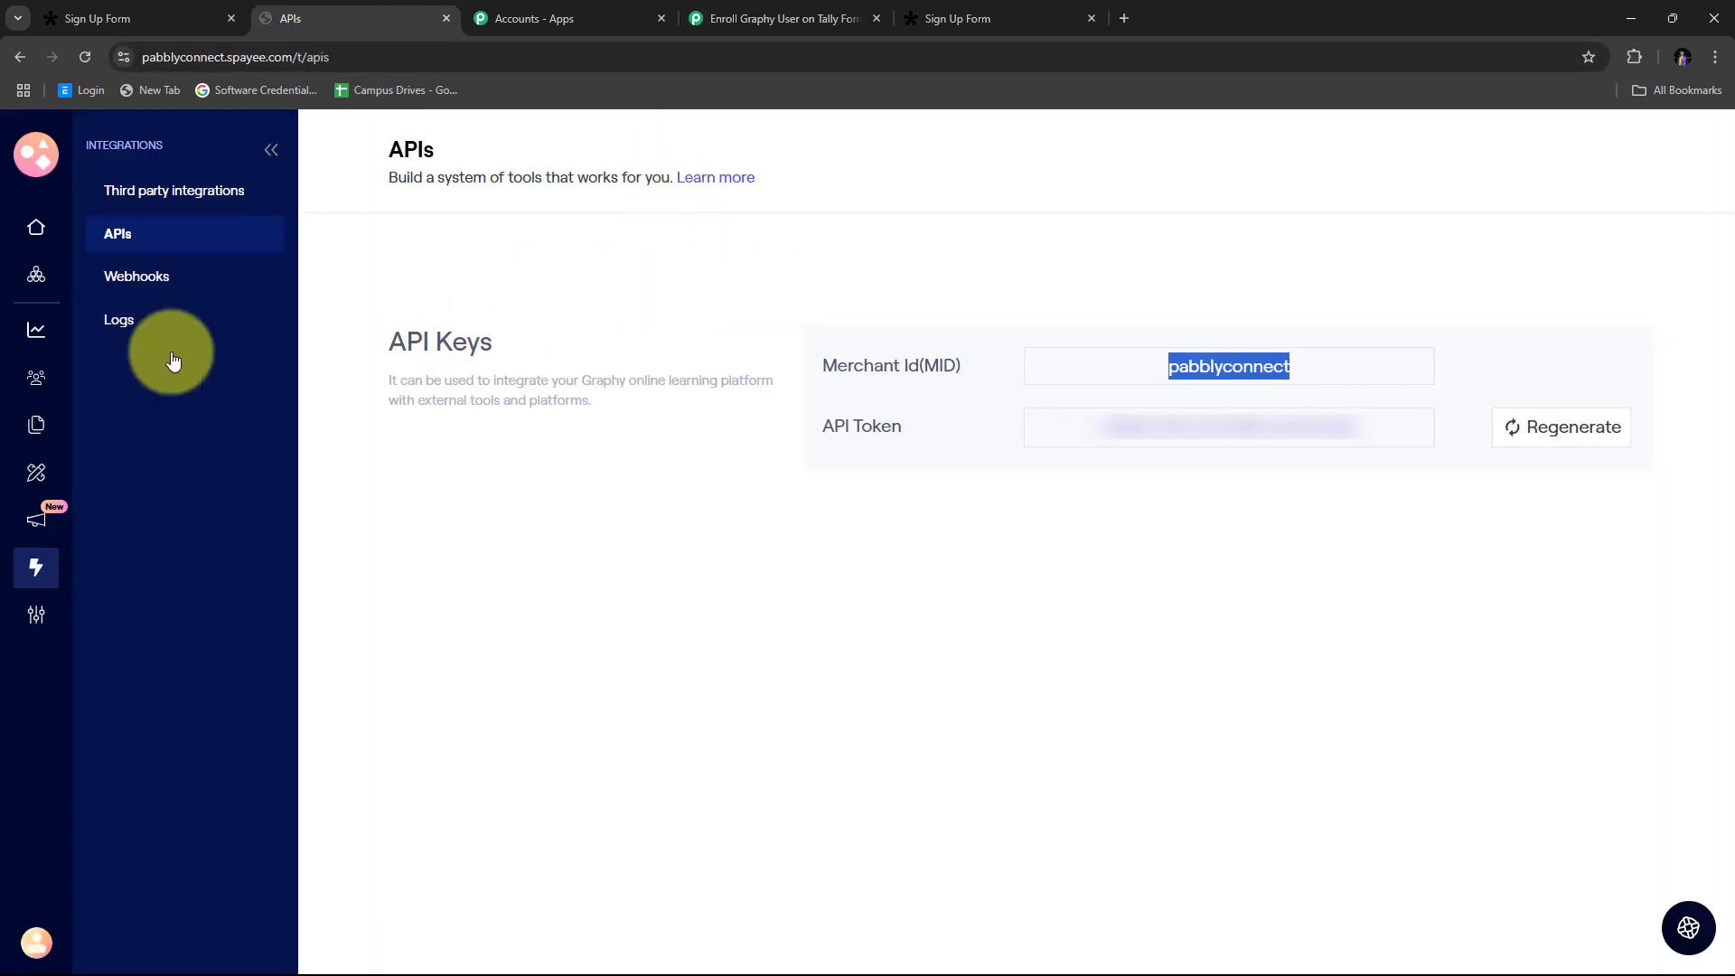
Step: Confirm the test learner added 16 Dec 2024 tops Graphy's Learners list, then return to Pabbly
click(35, 380)
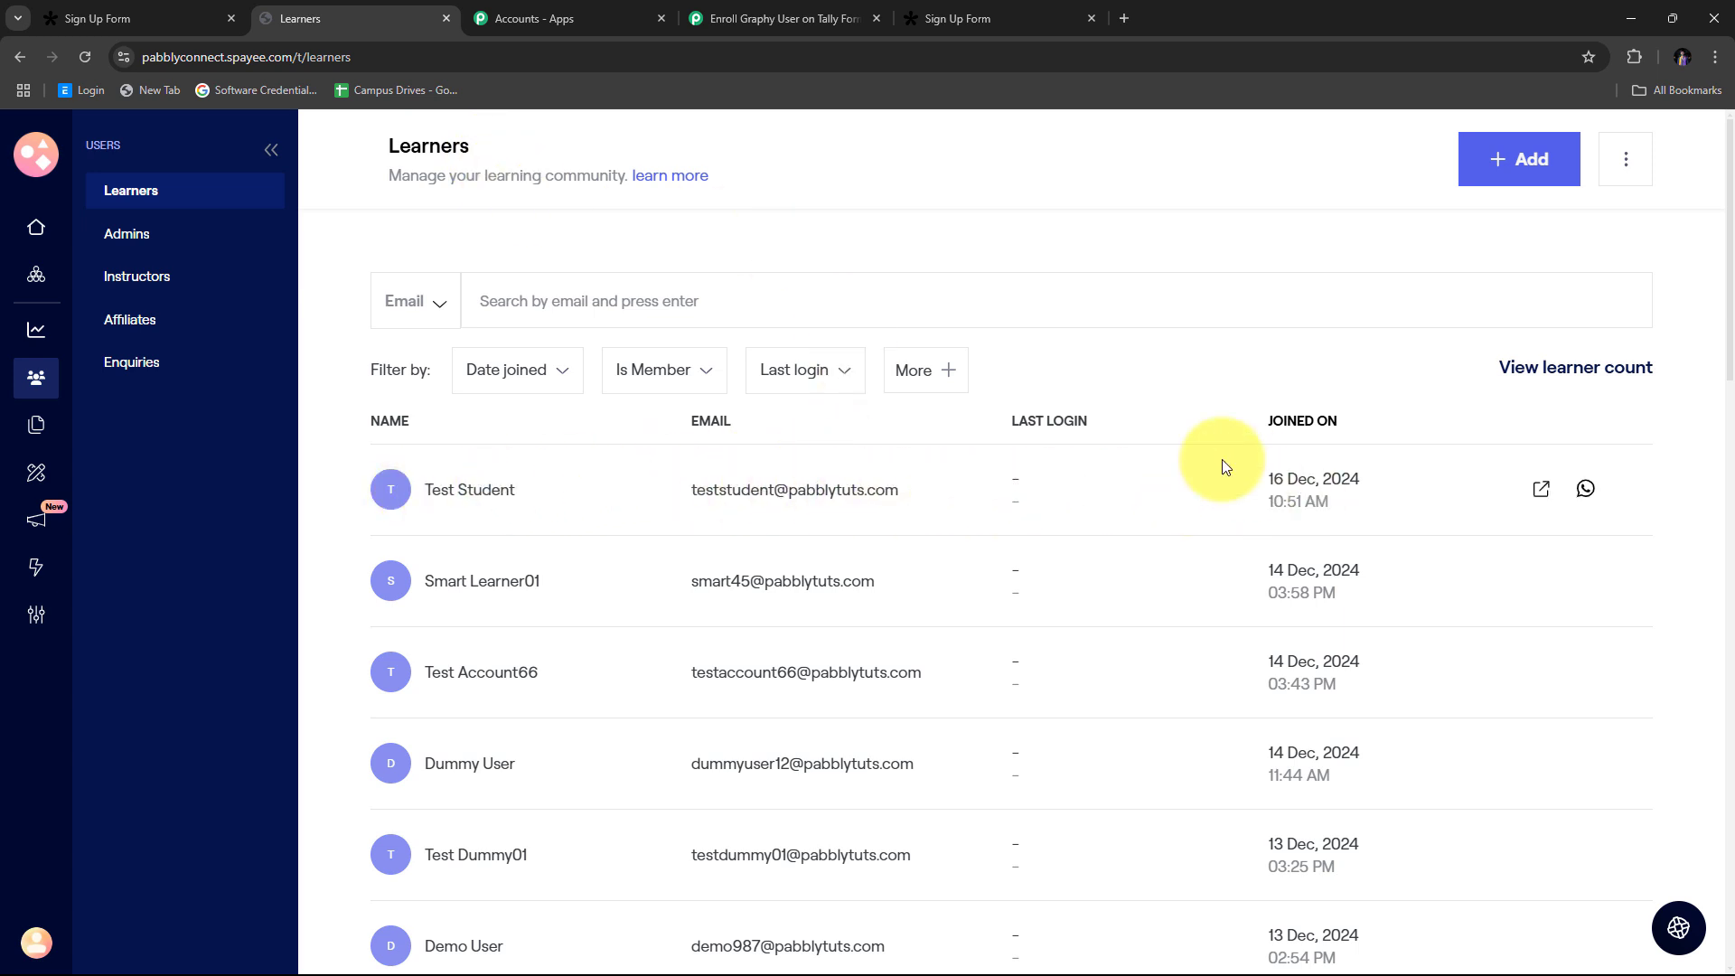
drag(417, 489, 545, 491)
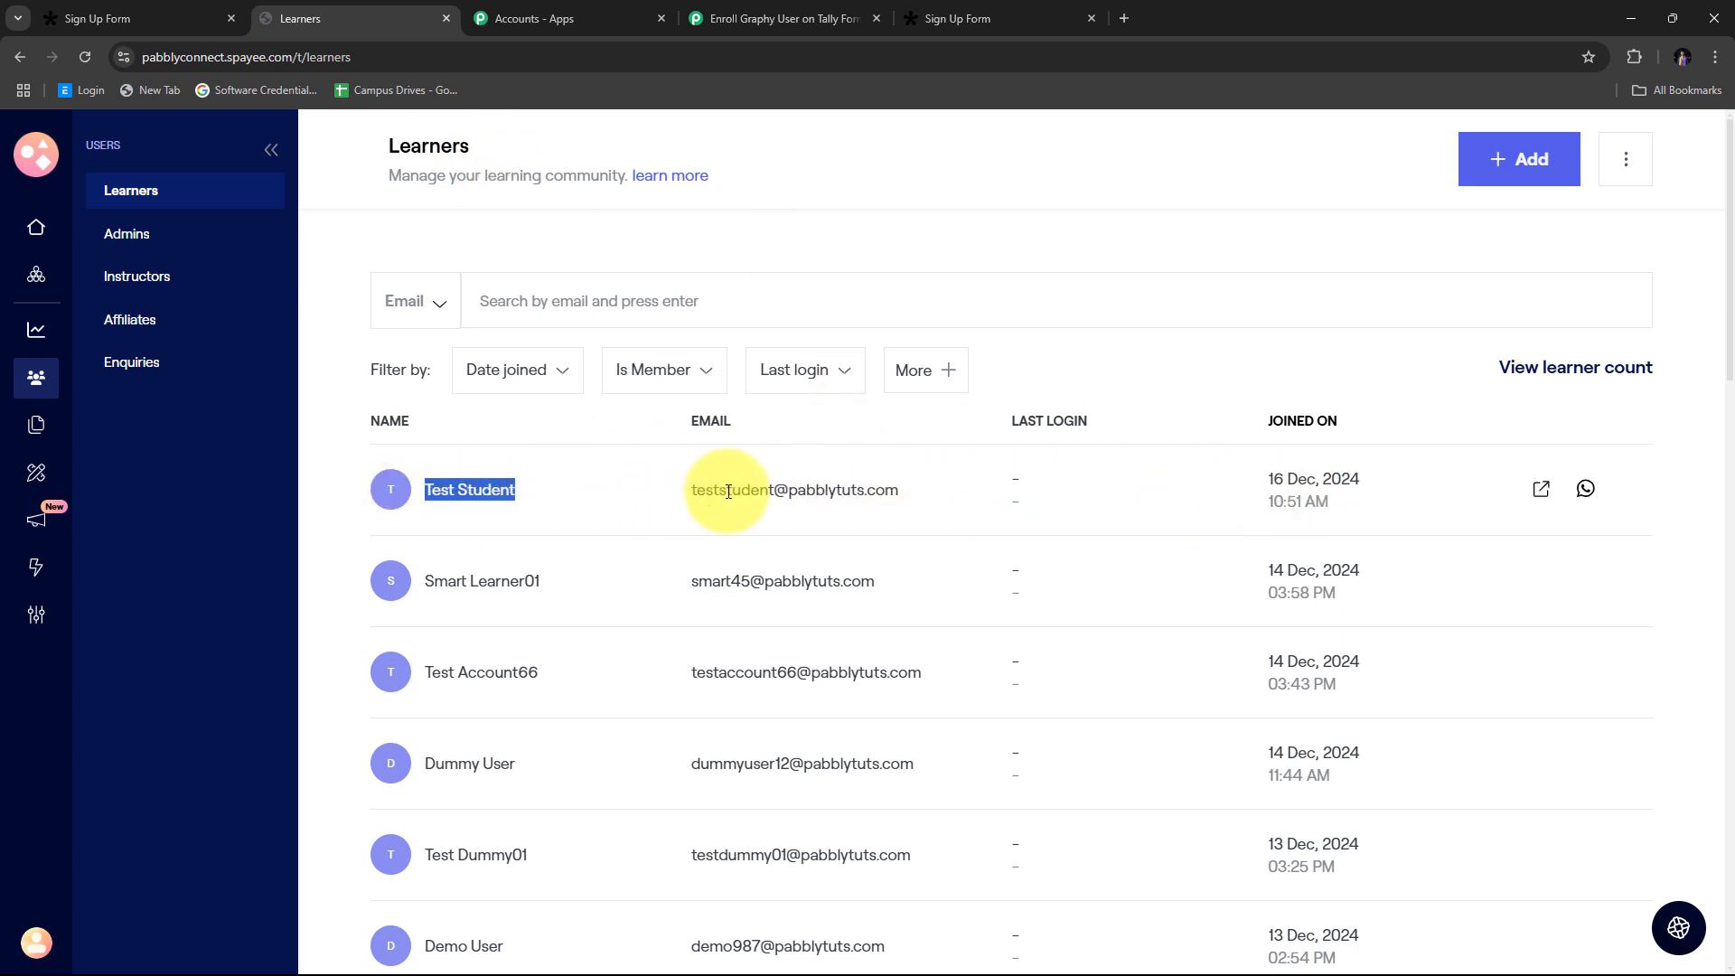
drag(688, 481, 869, 490)
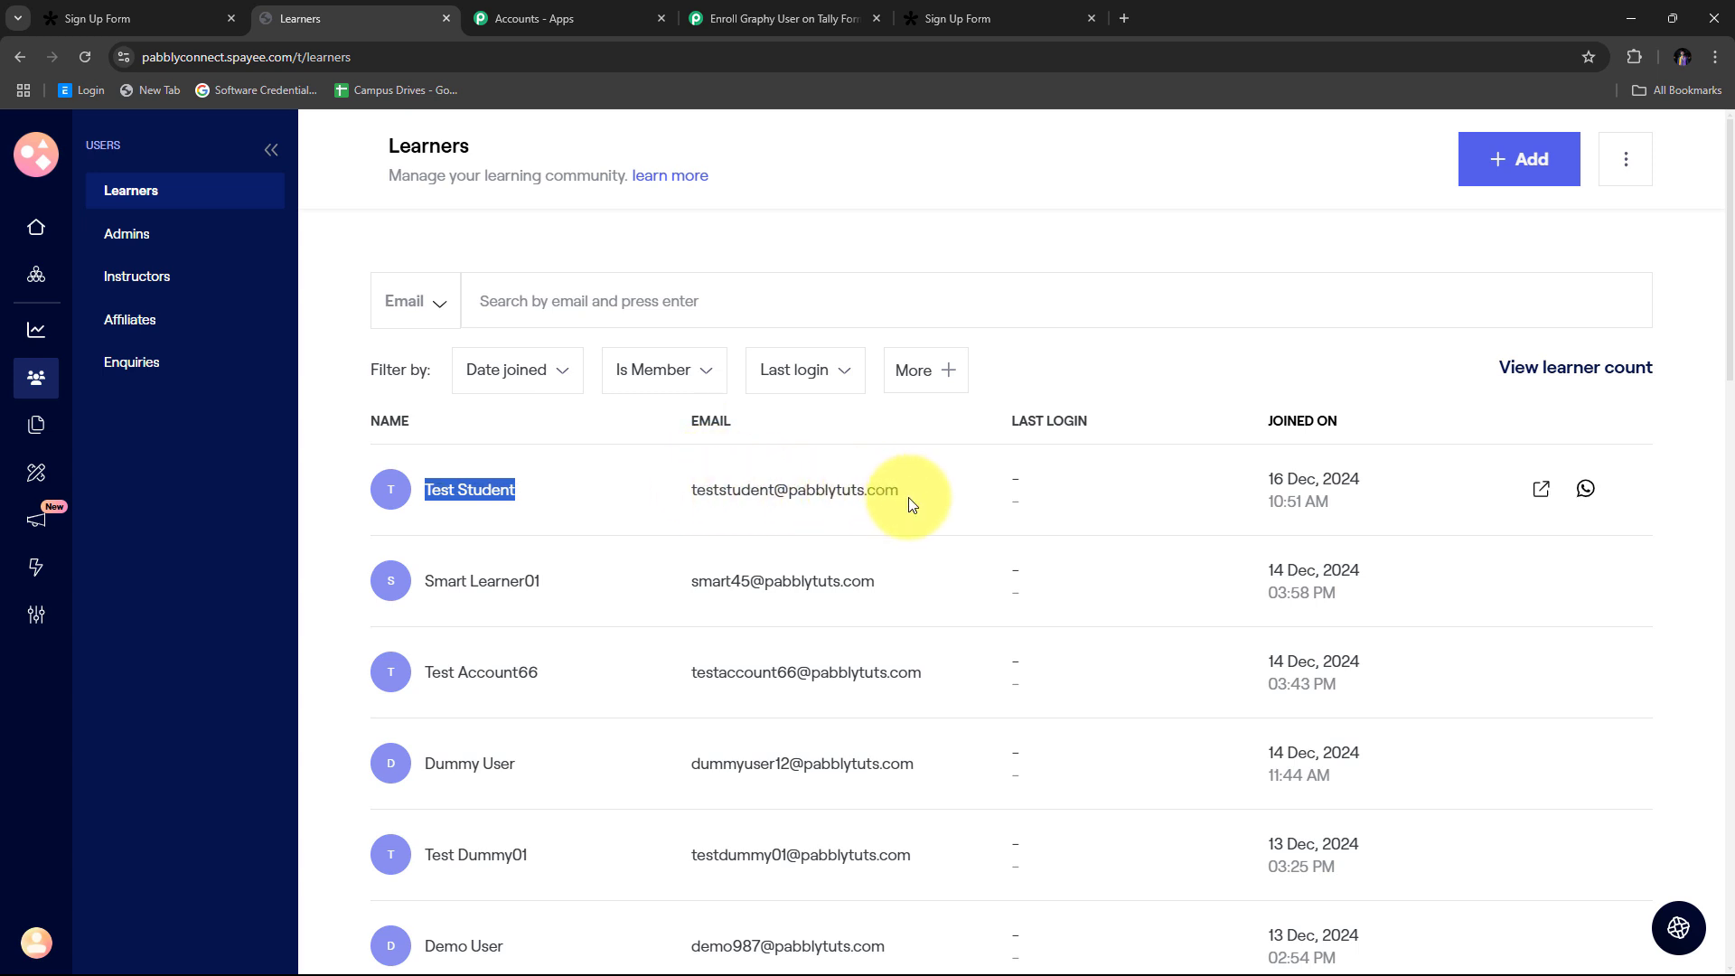
click(908, 502)
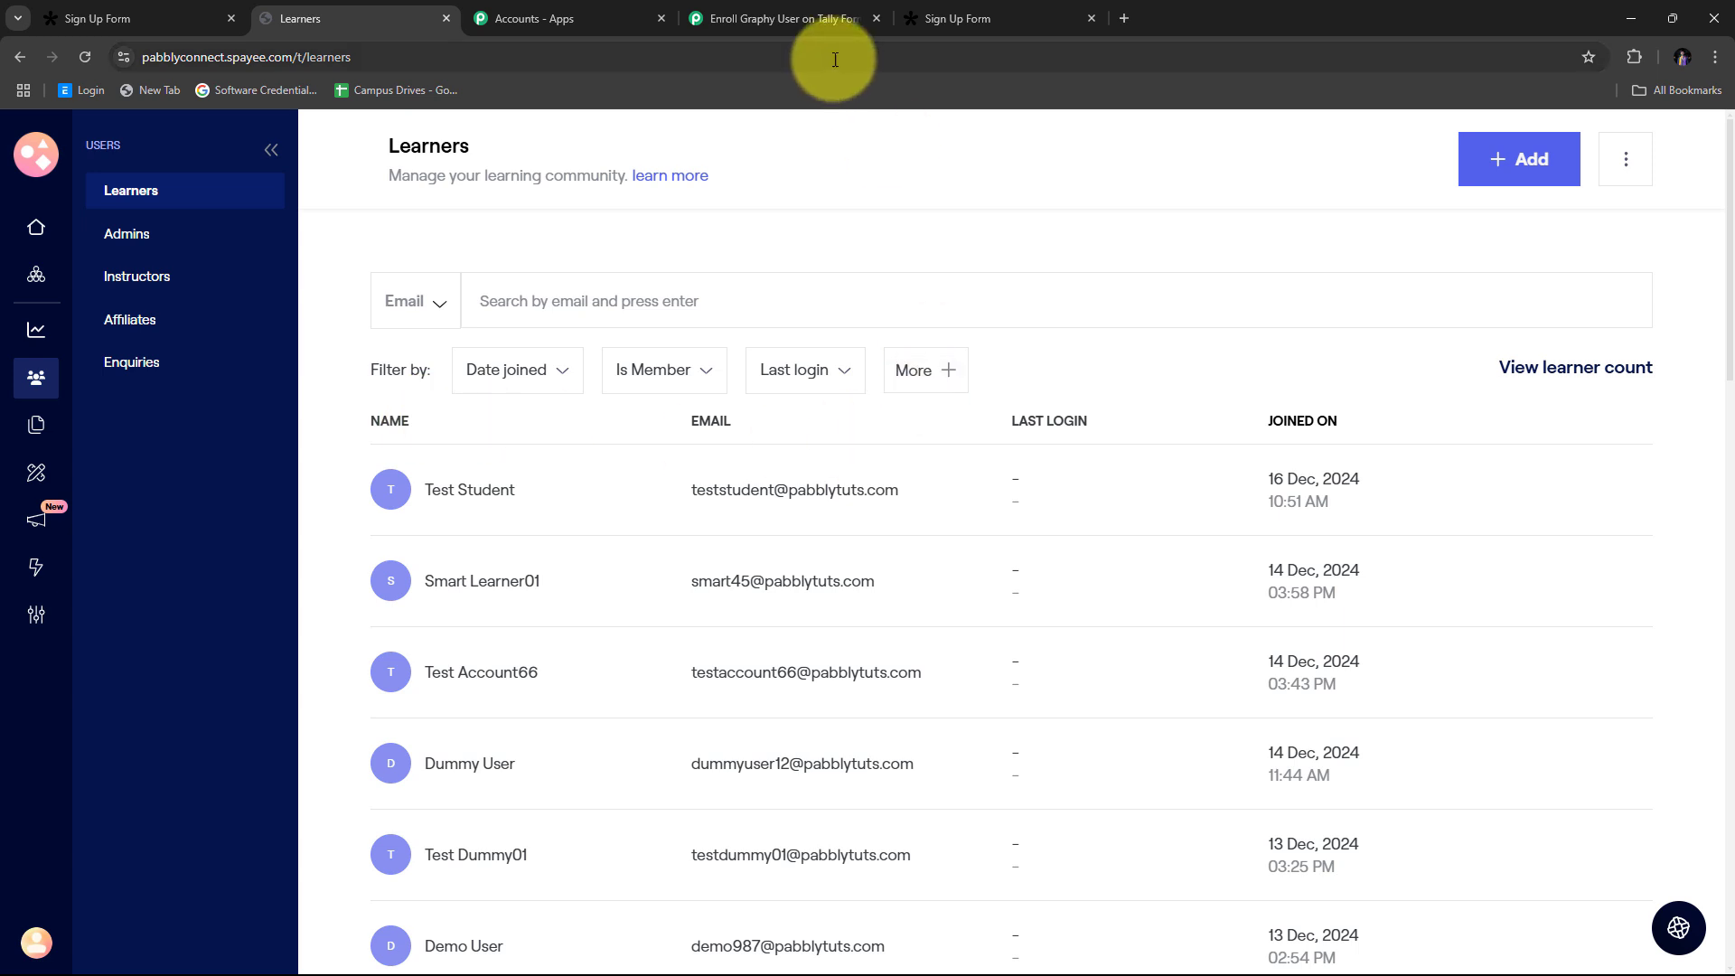
click(755, 13)
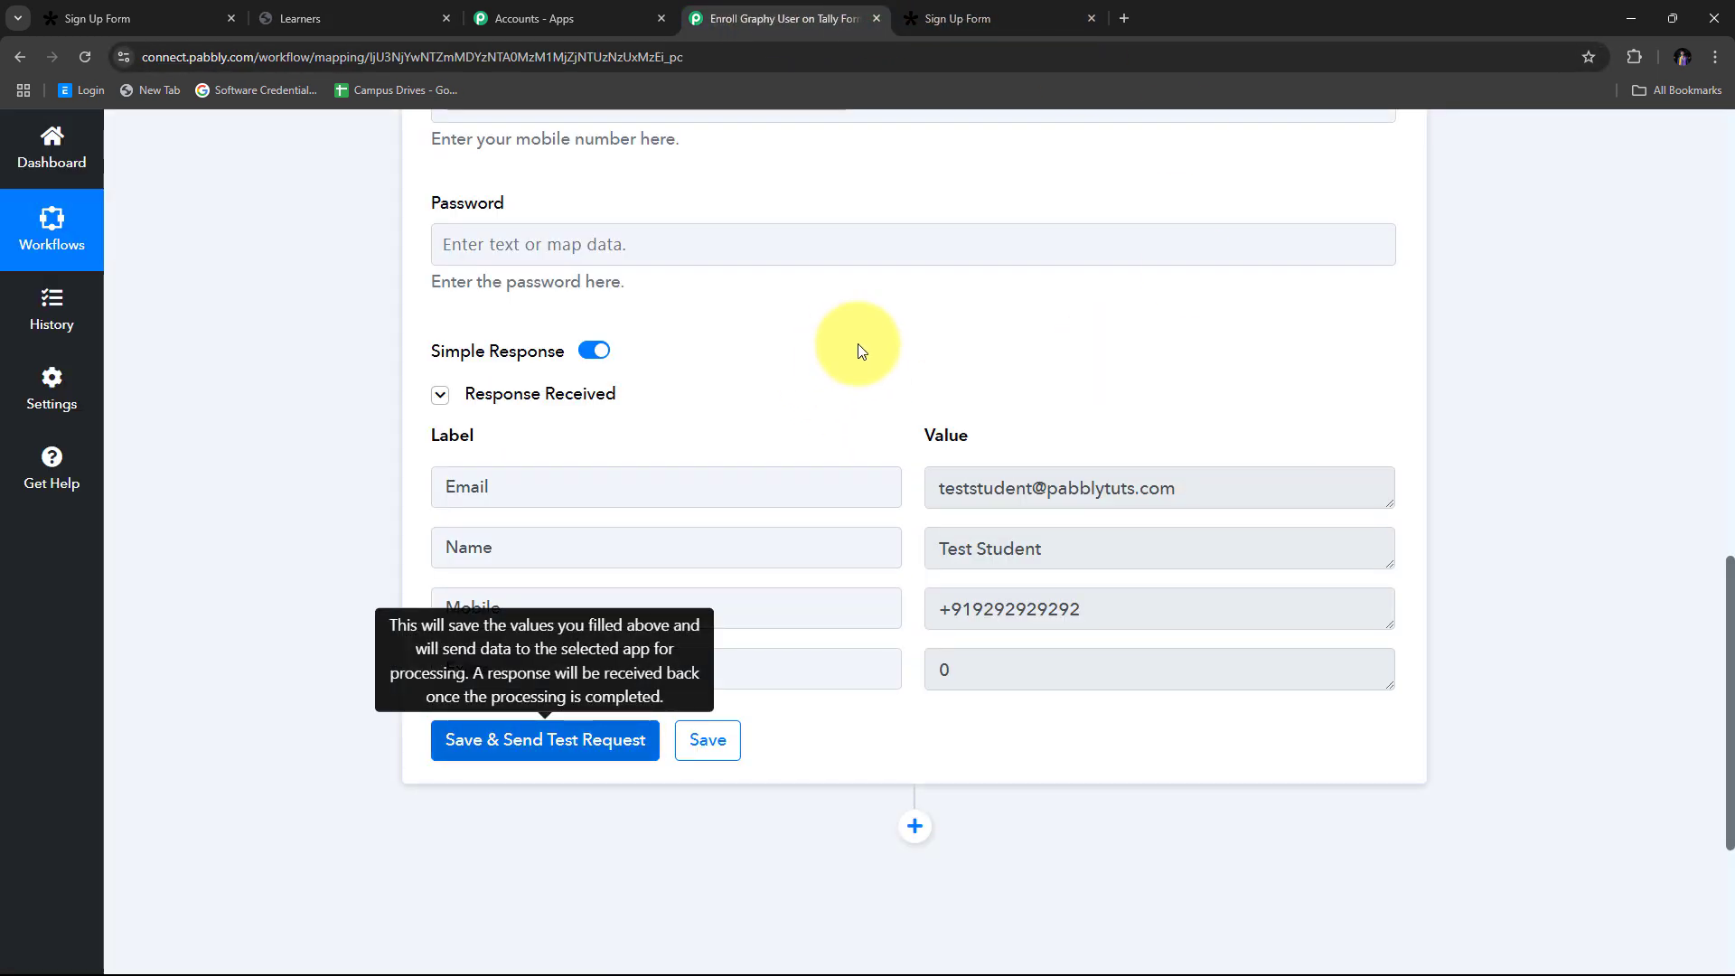
Step: Add a third step using Graphy's Enroll Learner to Course action event
scroll(858, 348, down, 4)
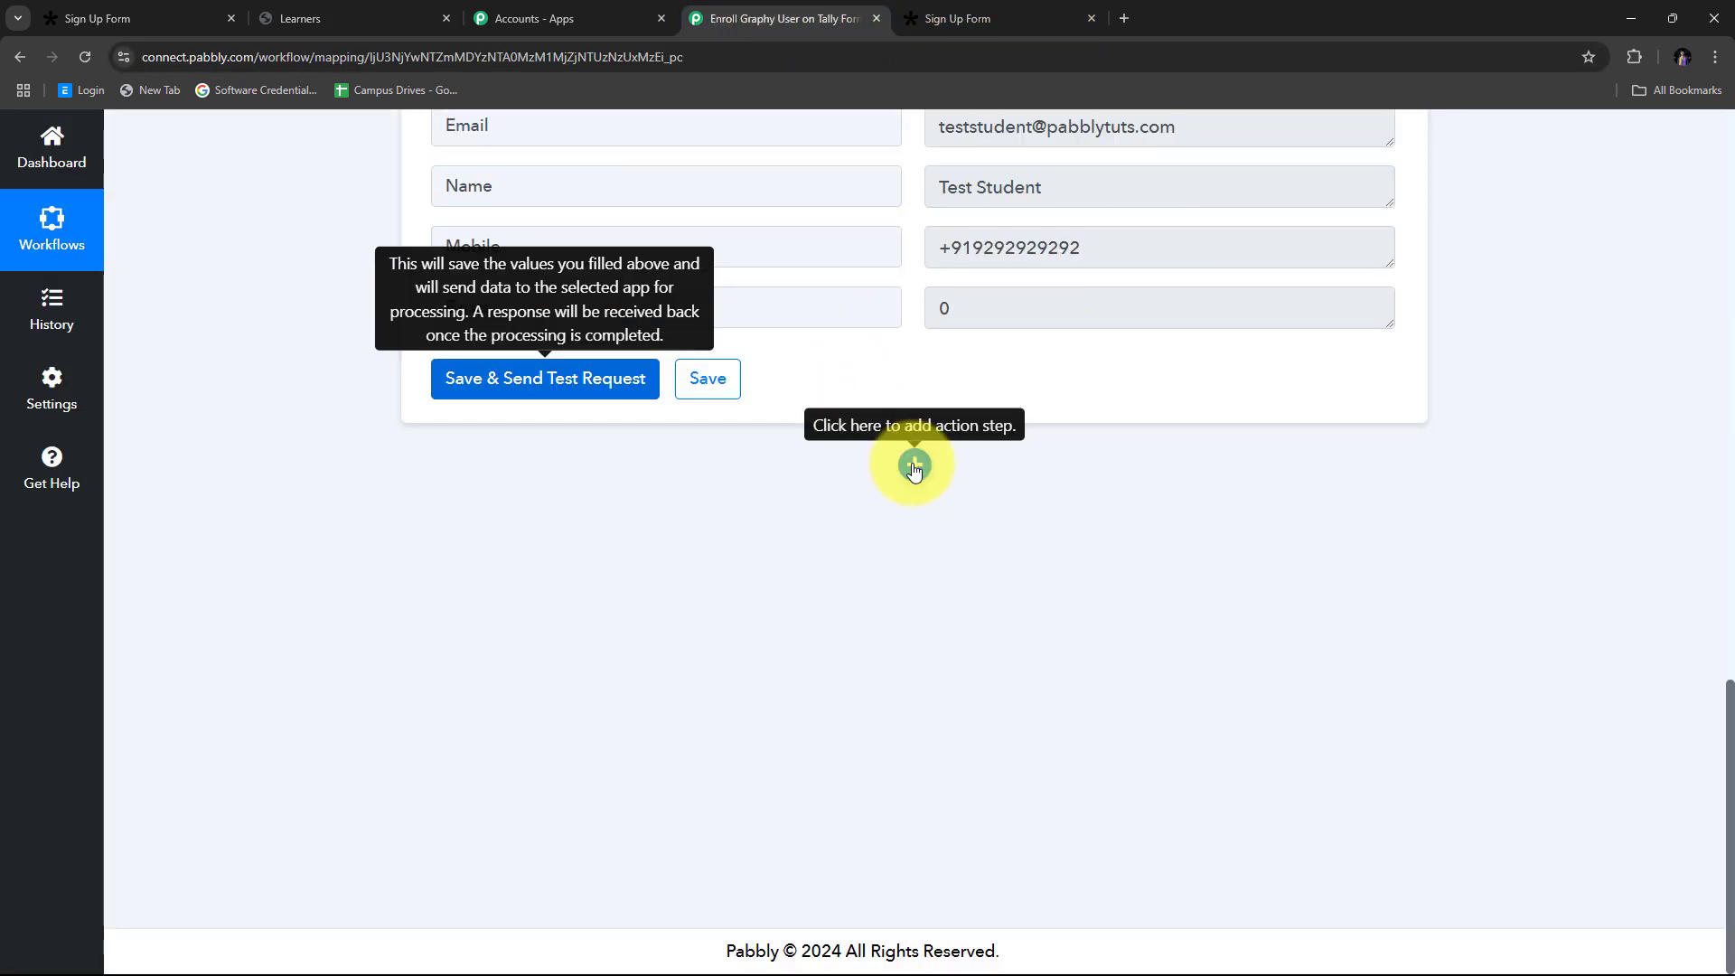
click(914, 465)
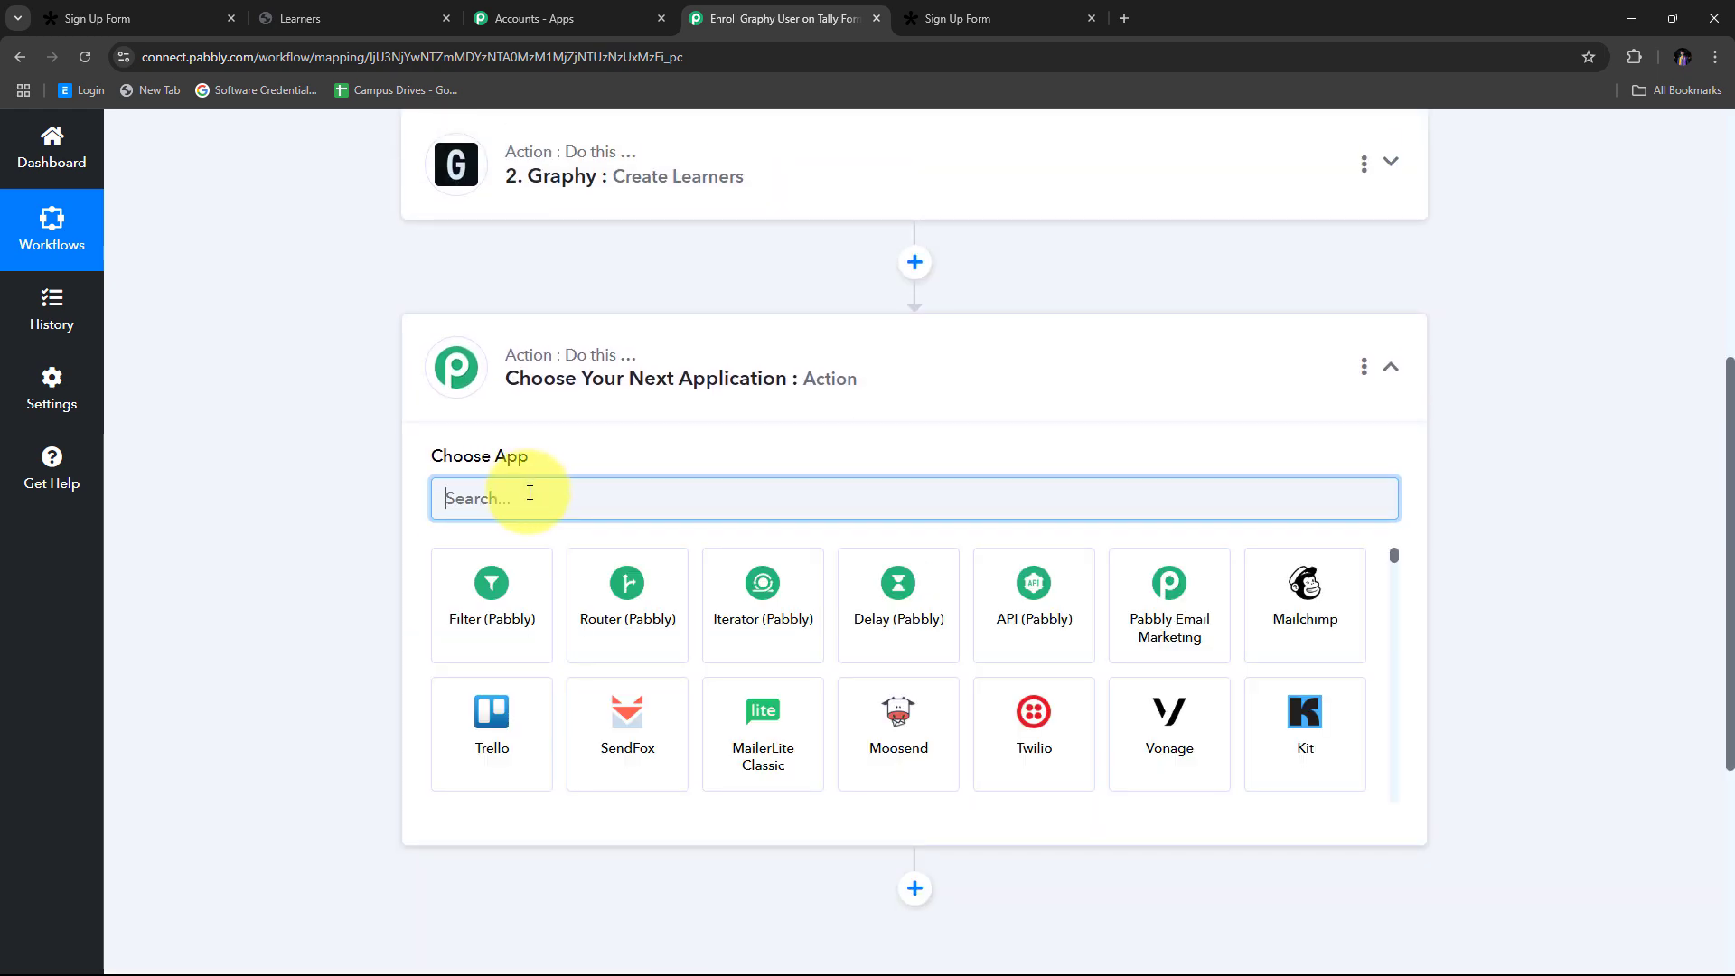
text(Grap)
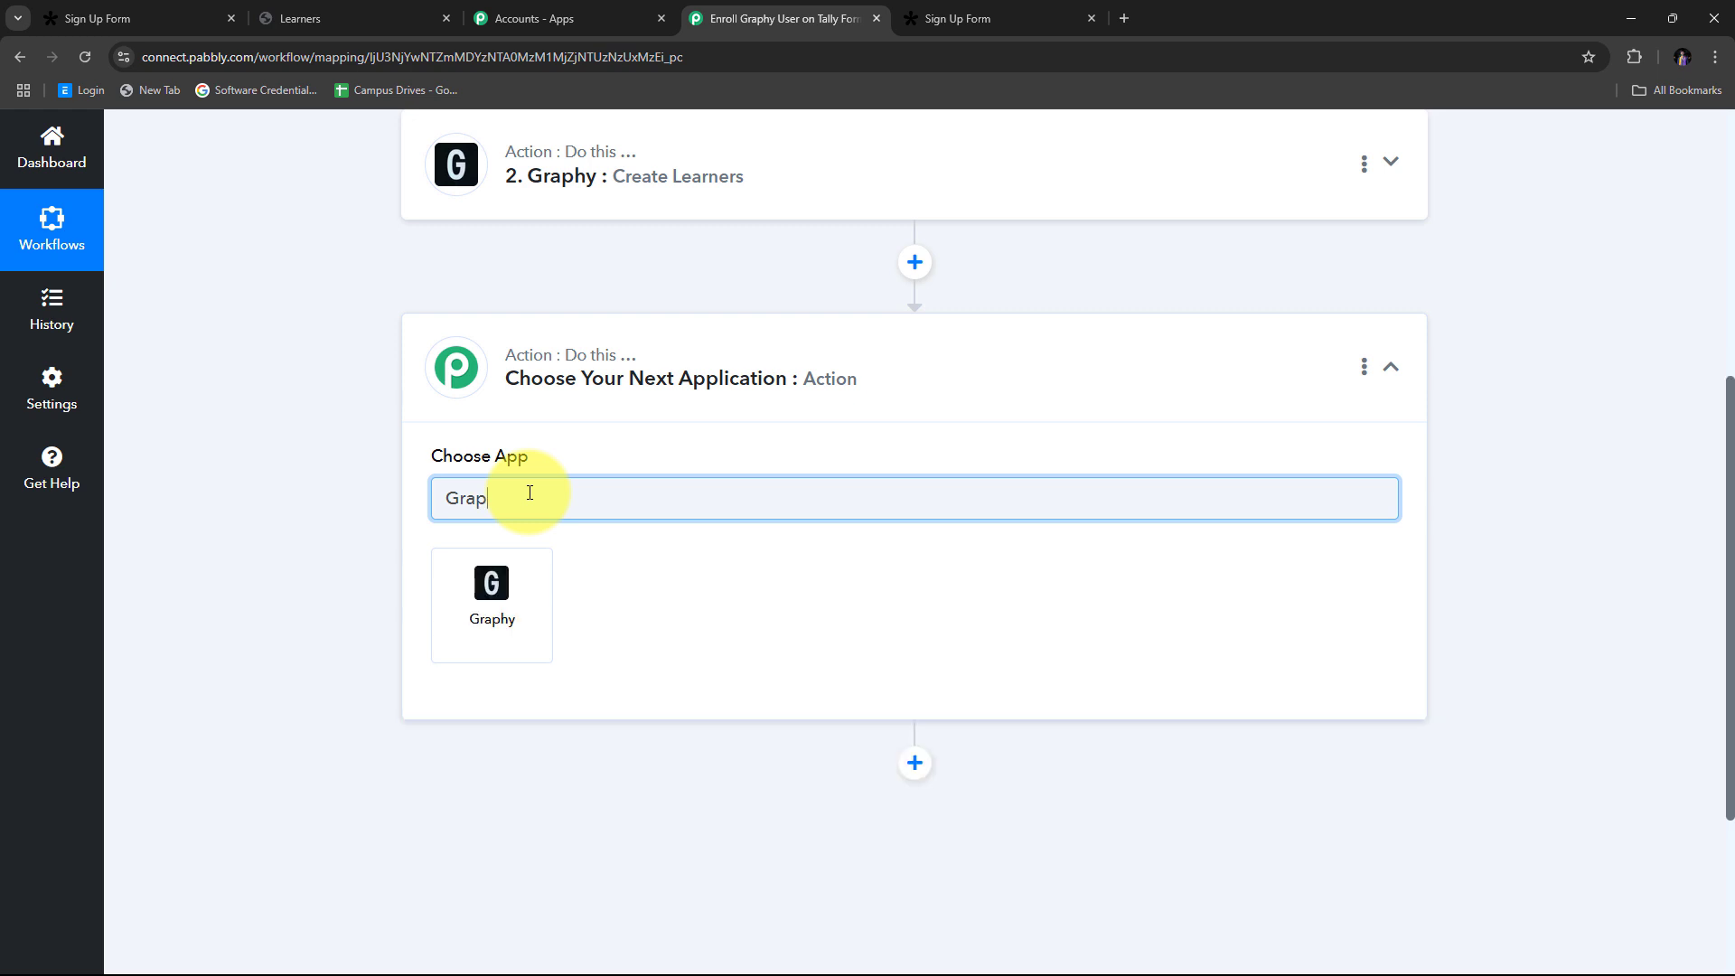
text(hy)
click(498, 618)
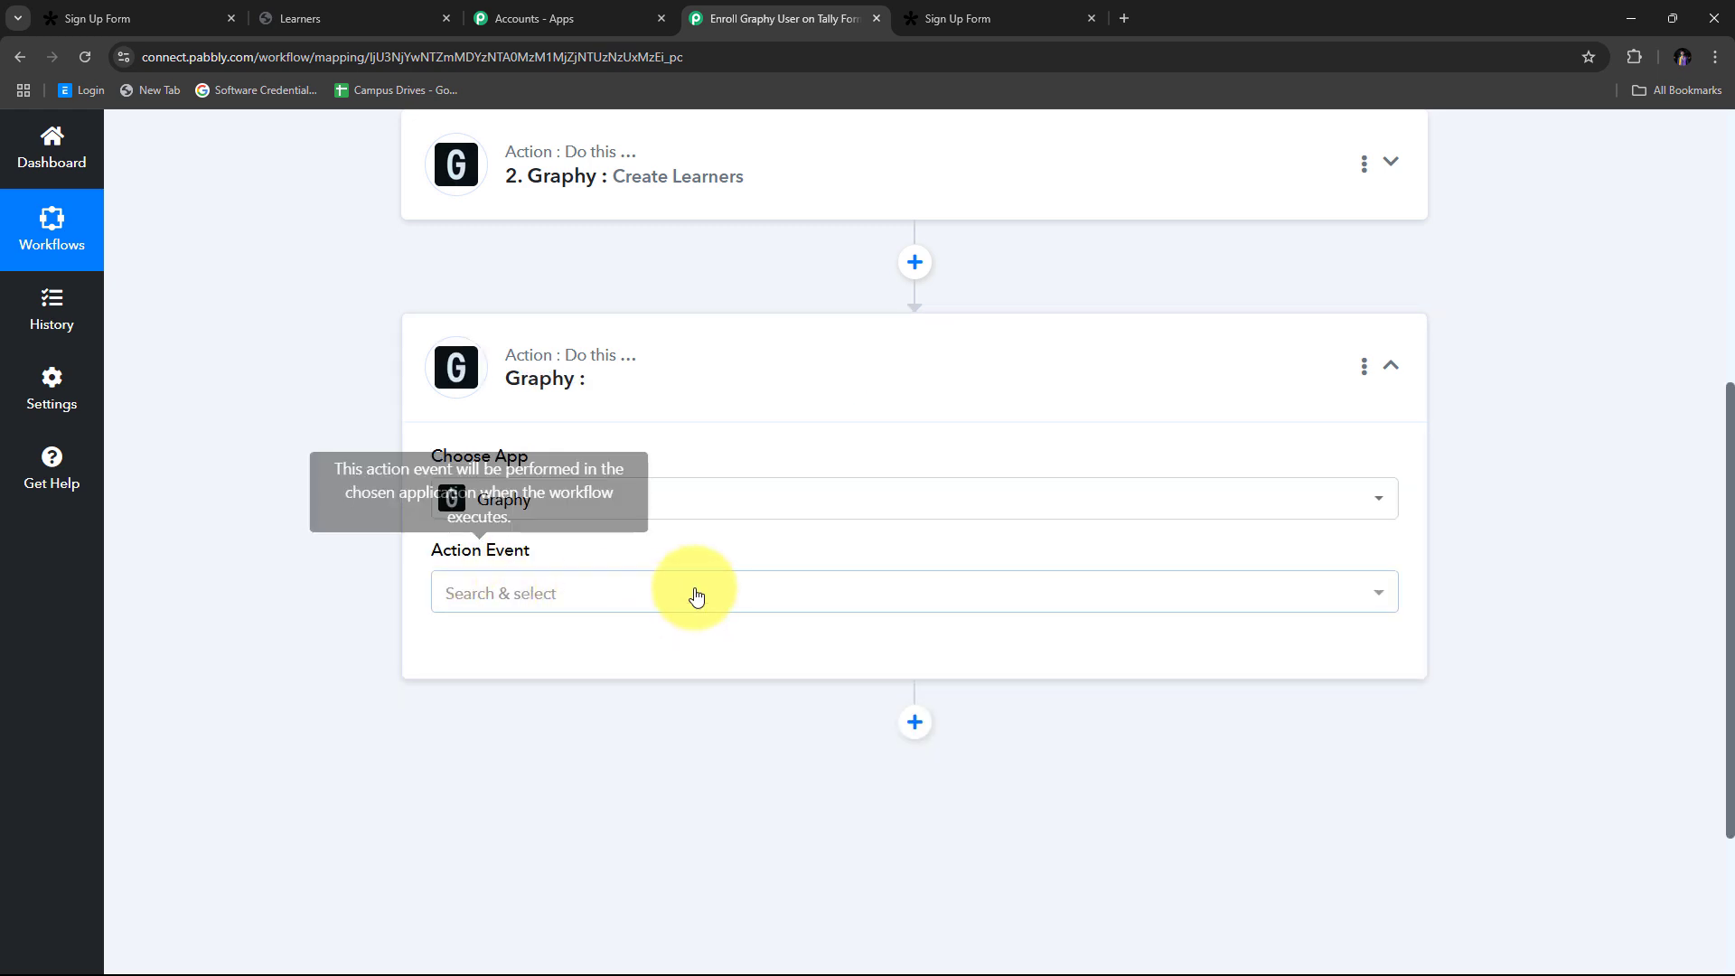
click(678, 592)
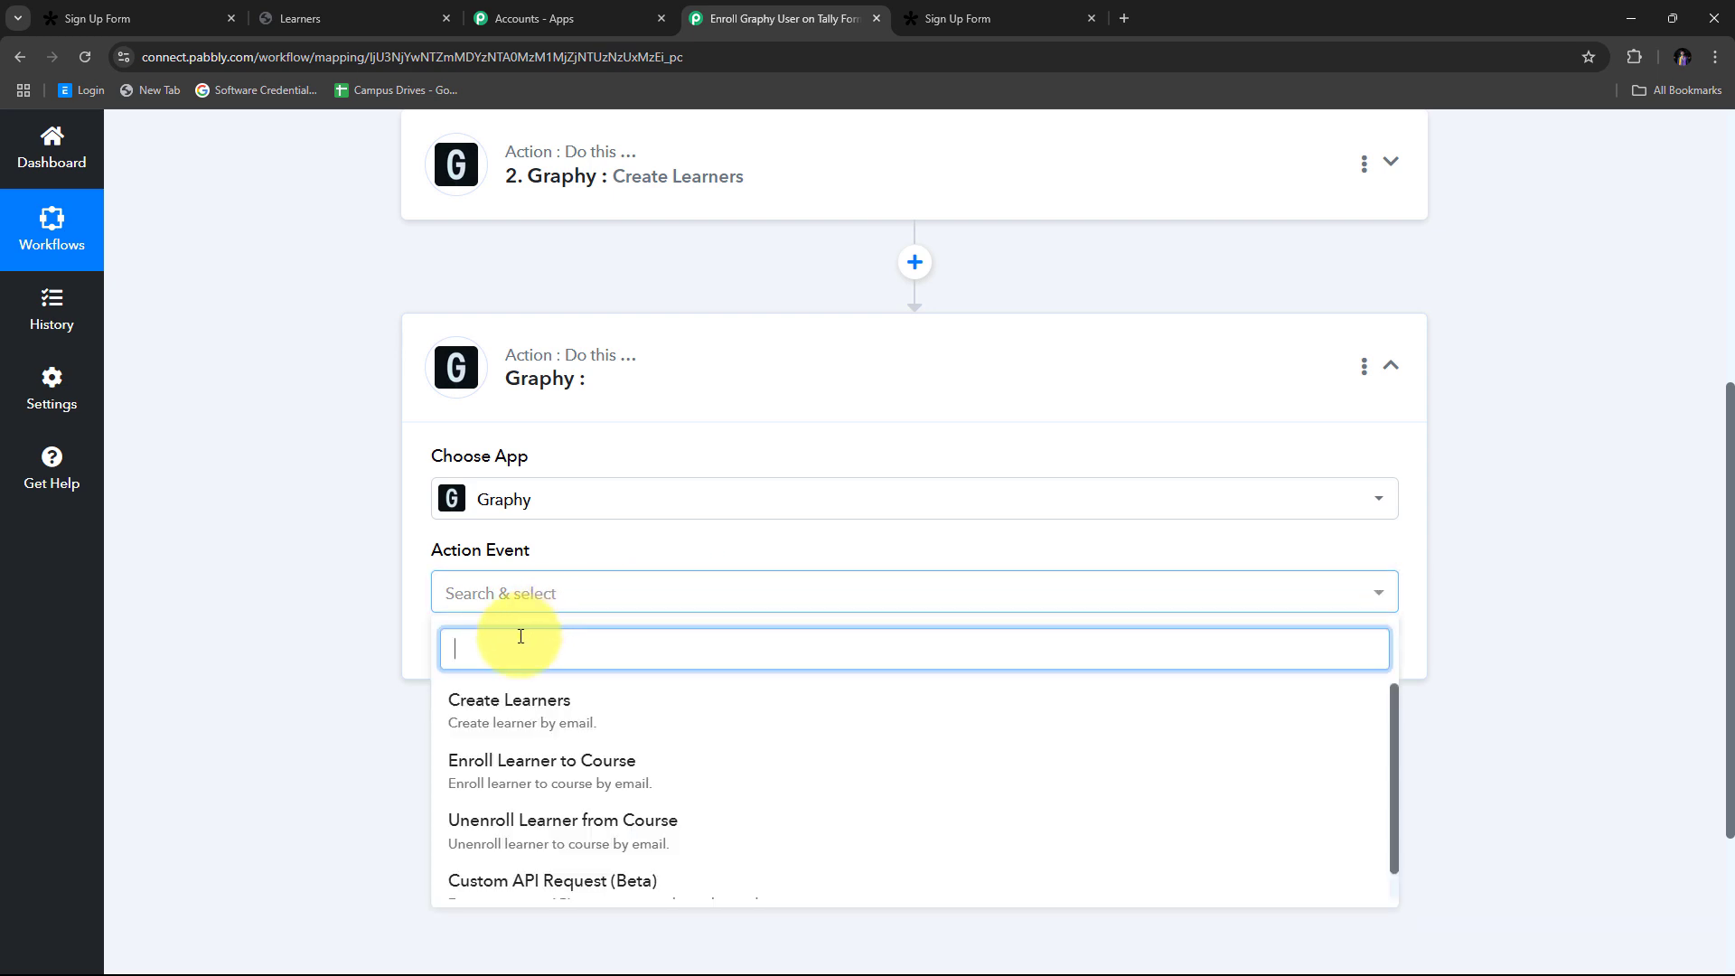
scroll(633, 632, down, 1)
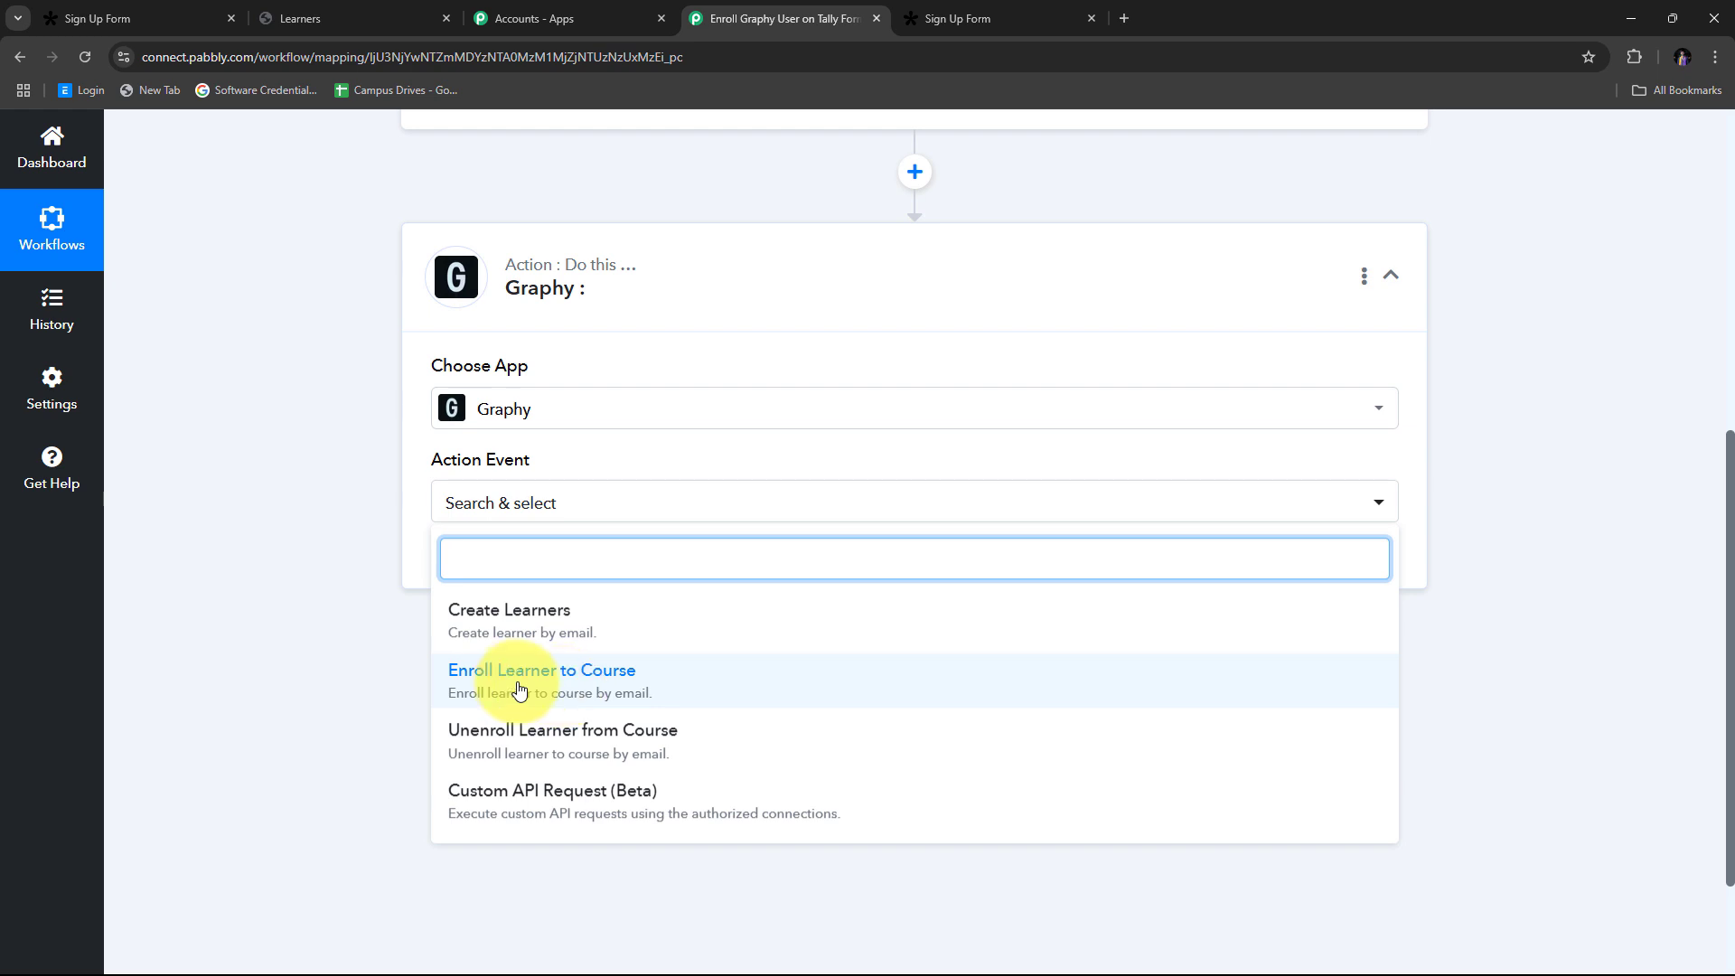
click(520, 690)
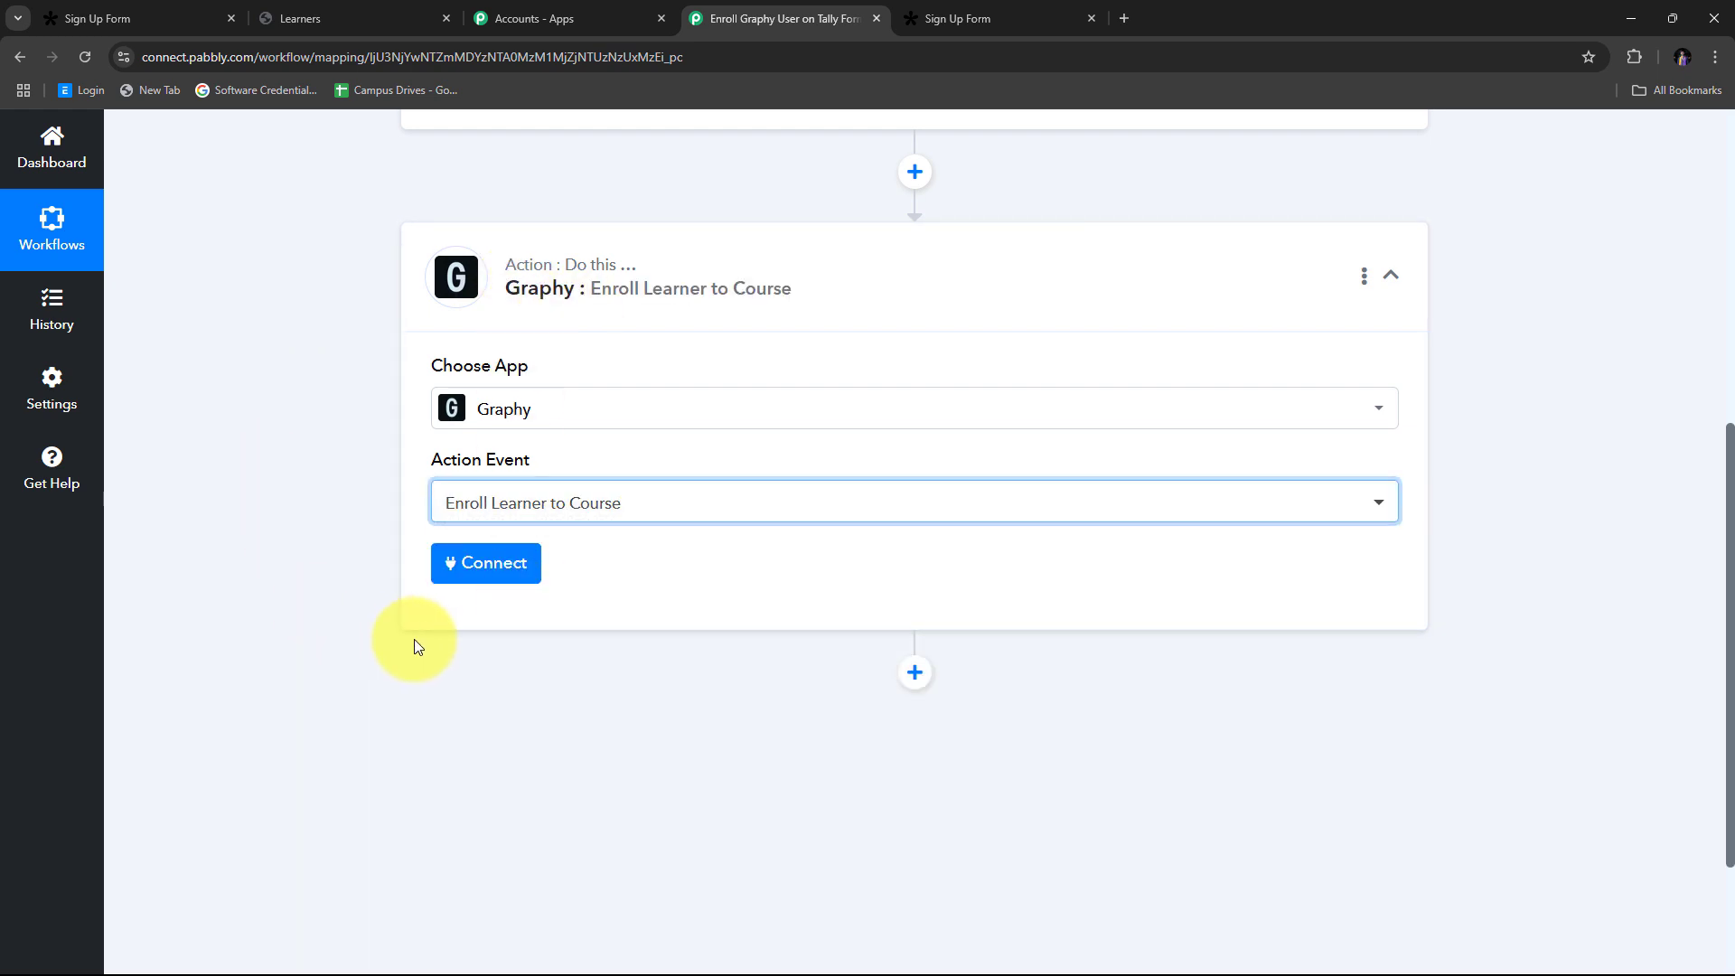
Step: Connect the Enroll Learner to Course step using the existing Graphy #11 connection
click(496, 568)
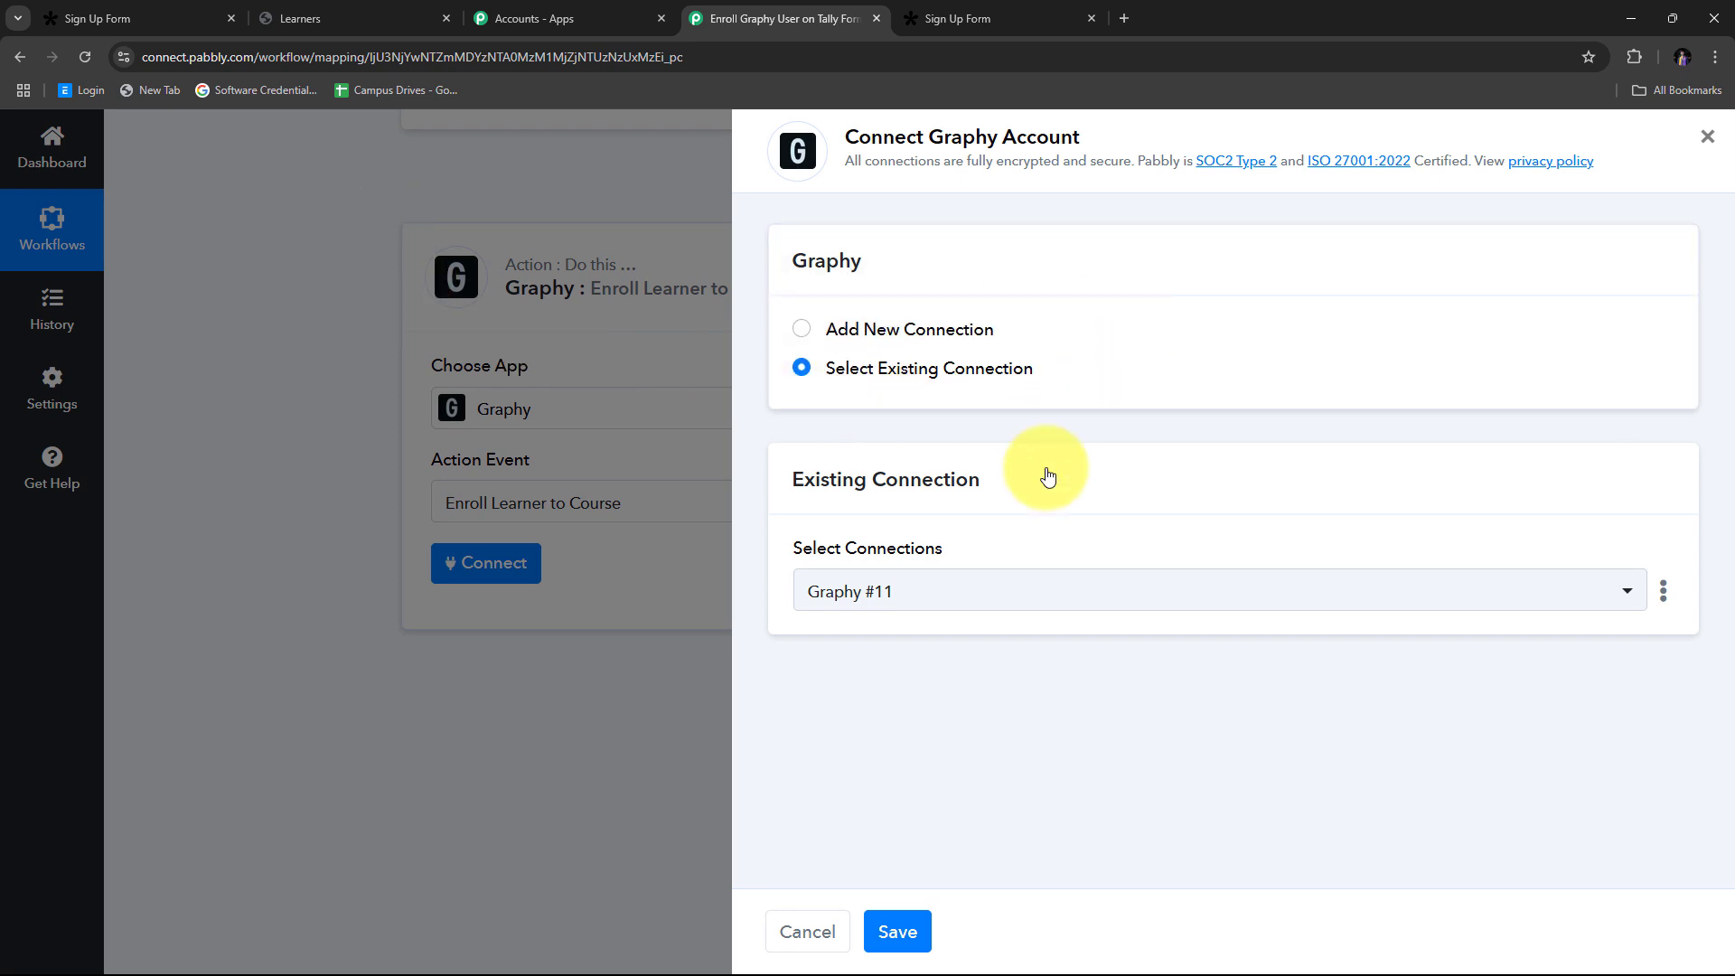
click(904, 931)
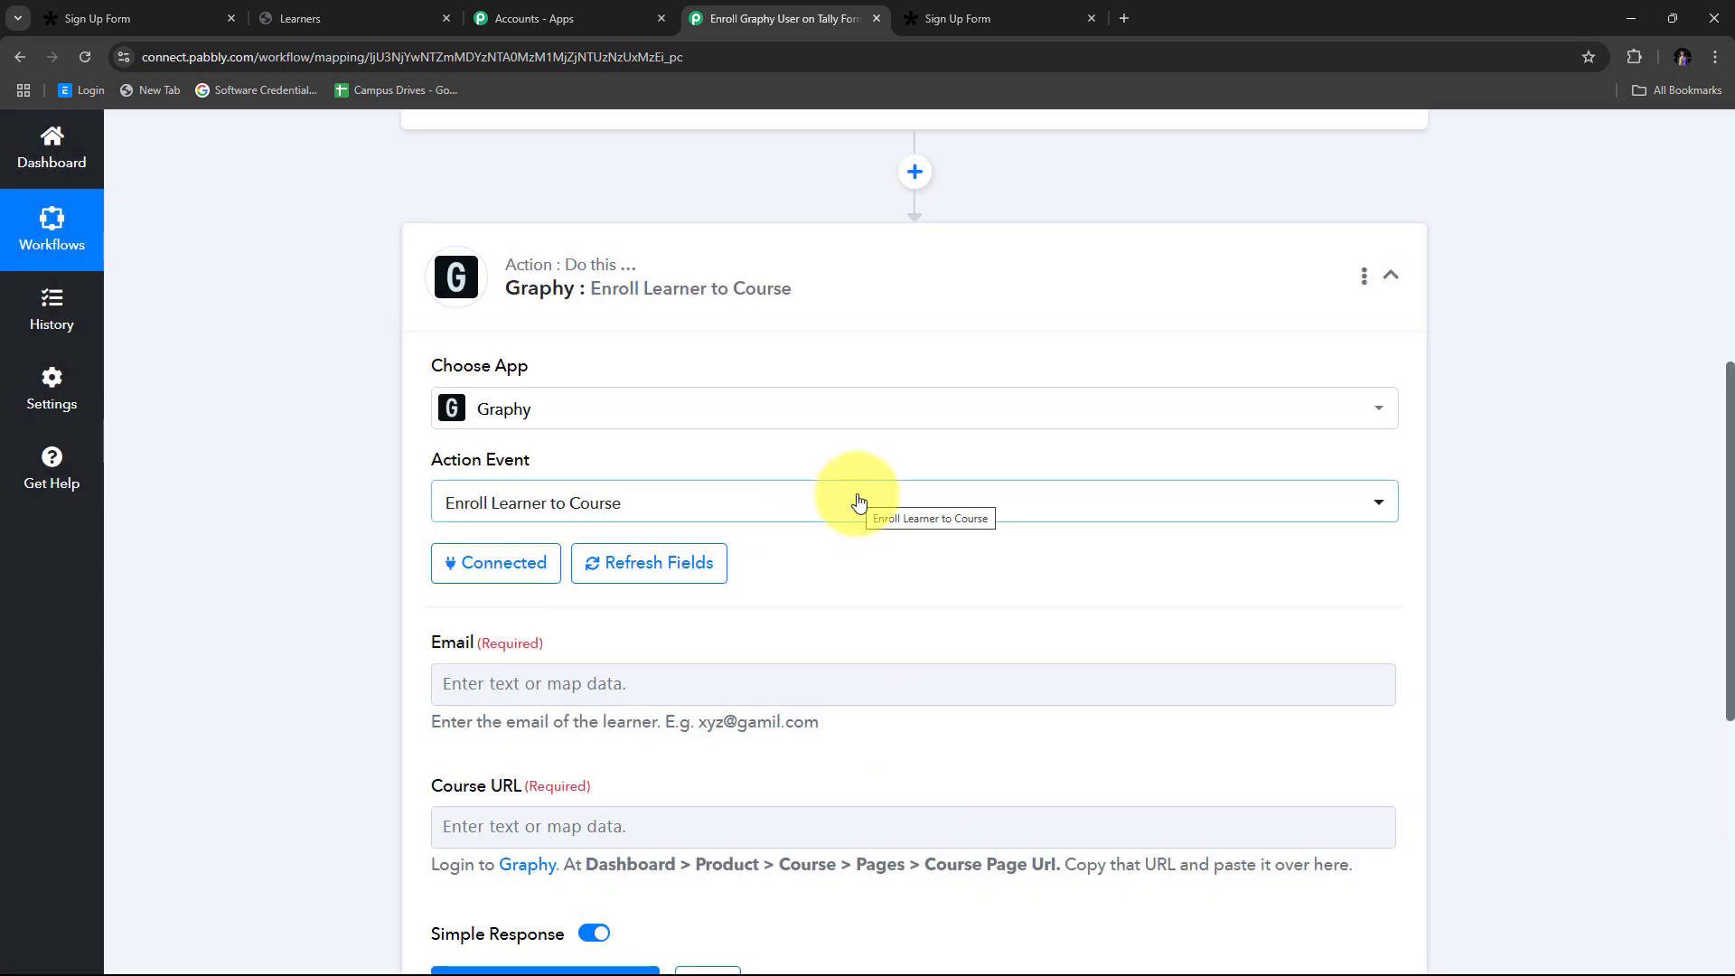
Step: Map the enrollment Email field to the Email output of 2. Graphy: Create Learners
scroll(625, 488, down, 1)
scroll(406, 588, down, 2)
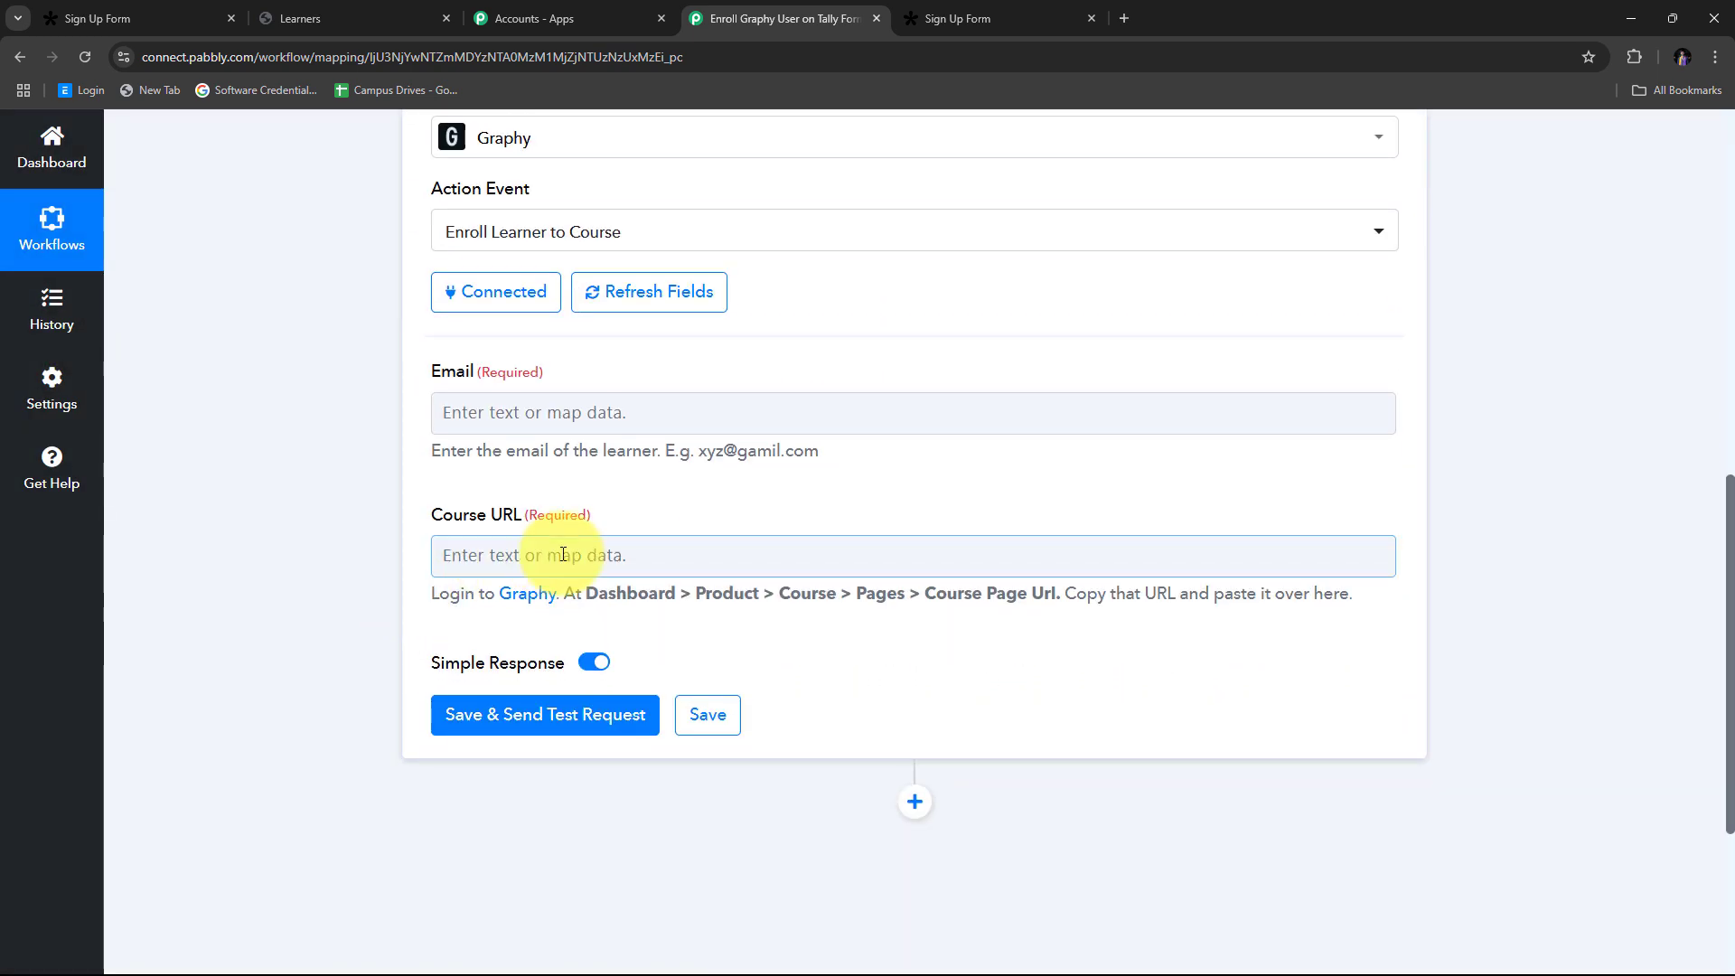
scroll(480, 415, up, 2)
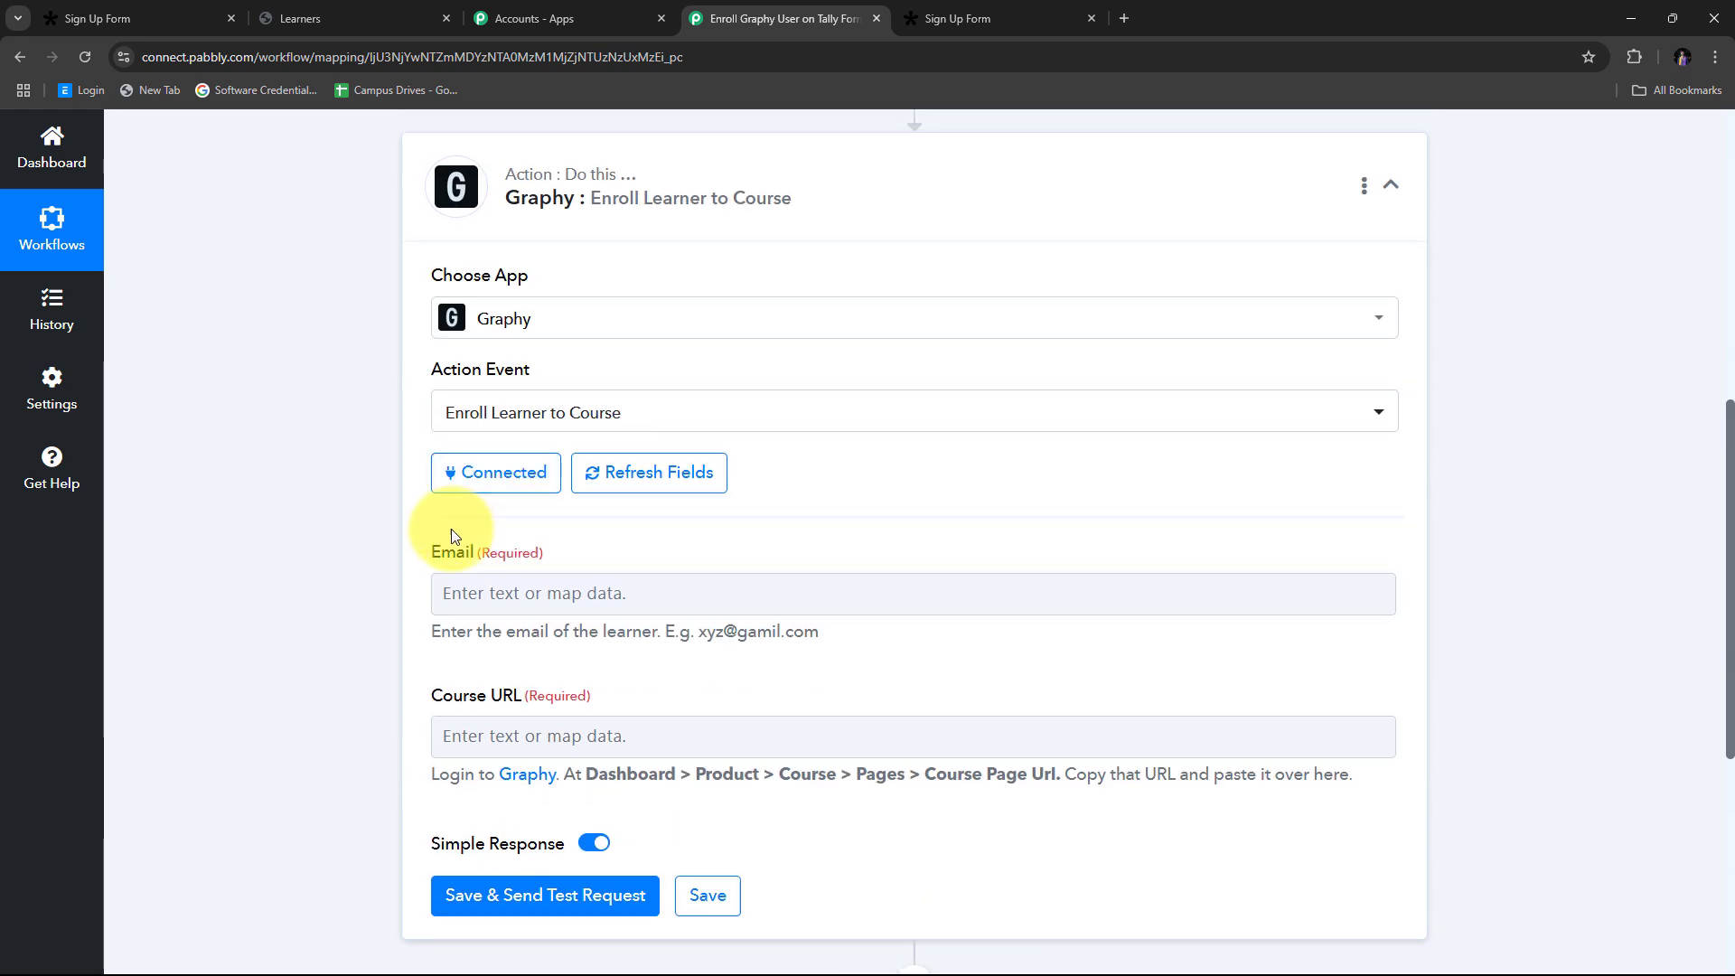
scroll(452, 534, down, 1)
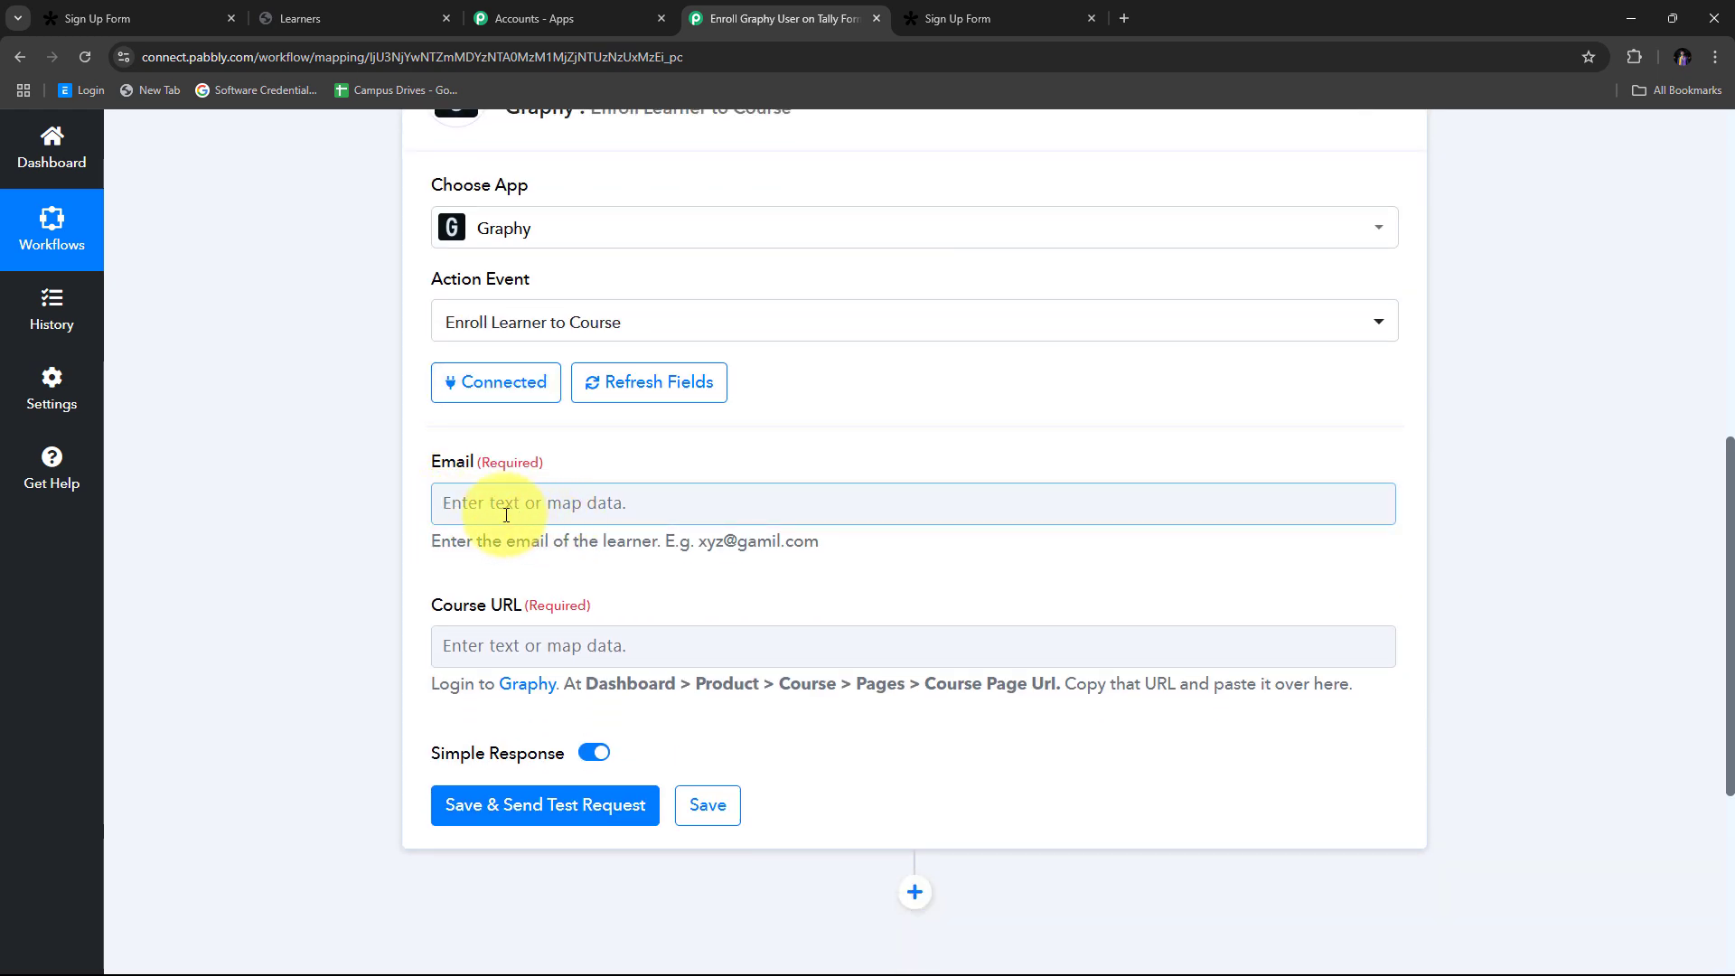
click(469, 502)
scroll(659, 542, down, 2)
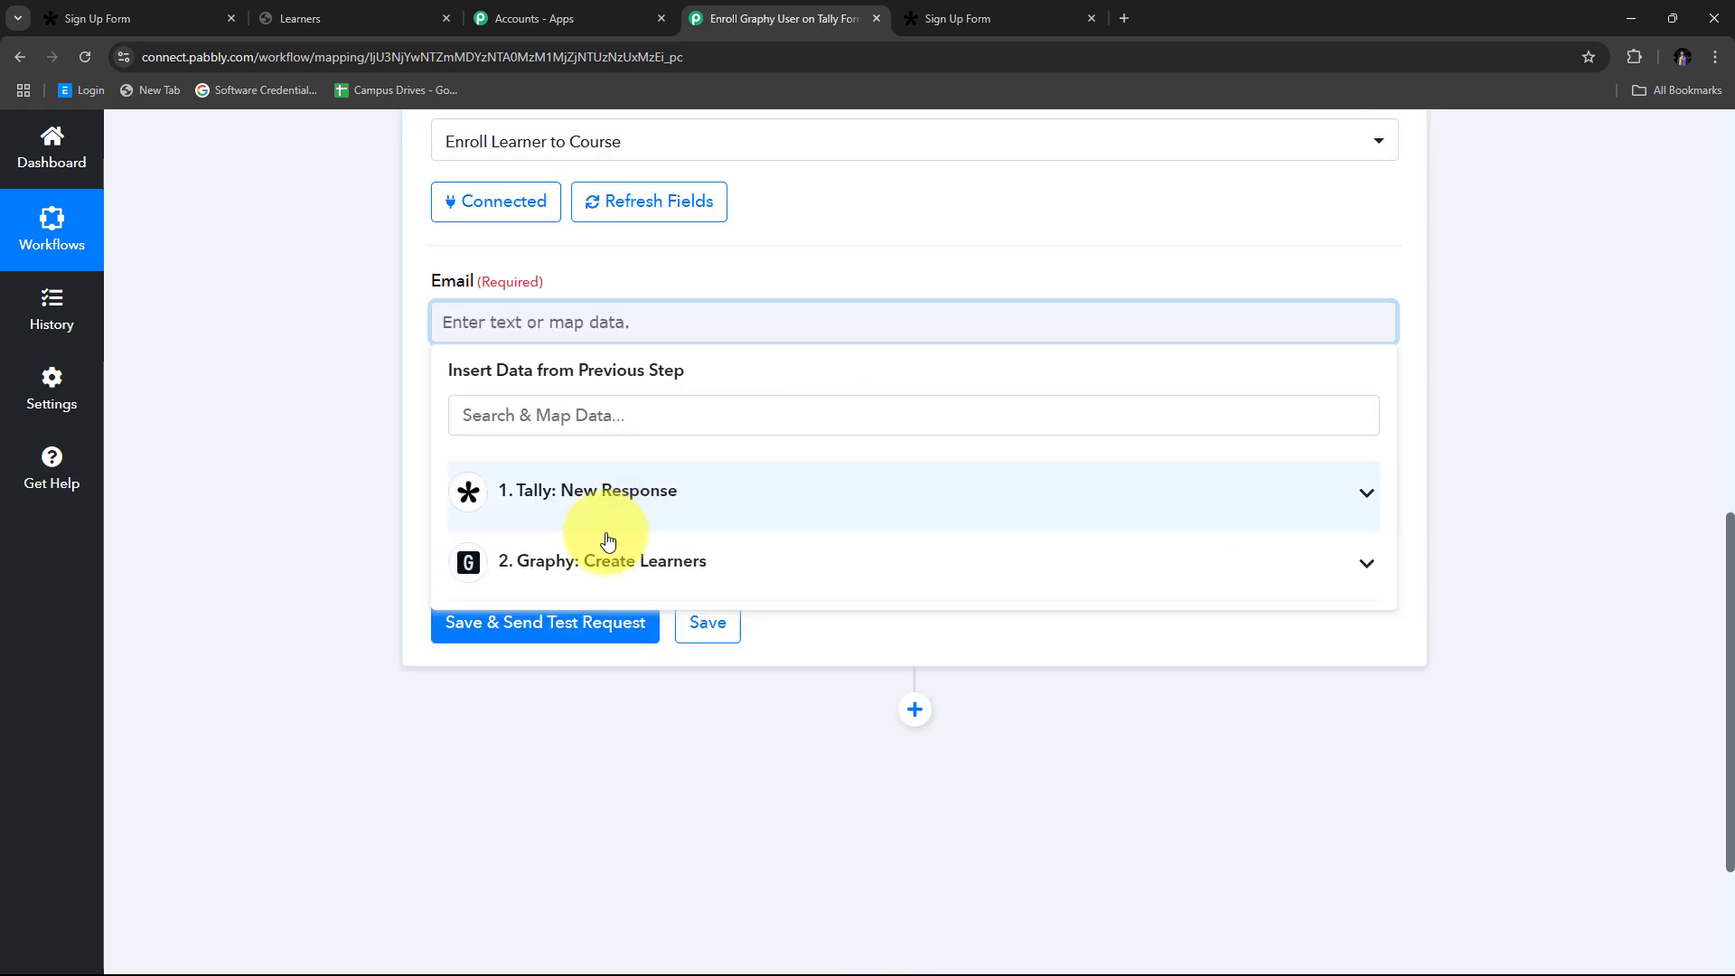
click(605, 579)
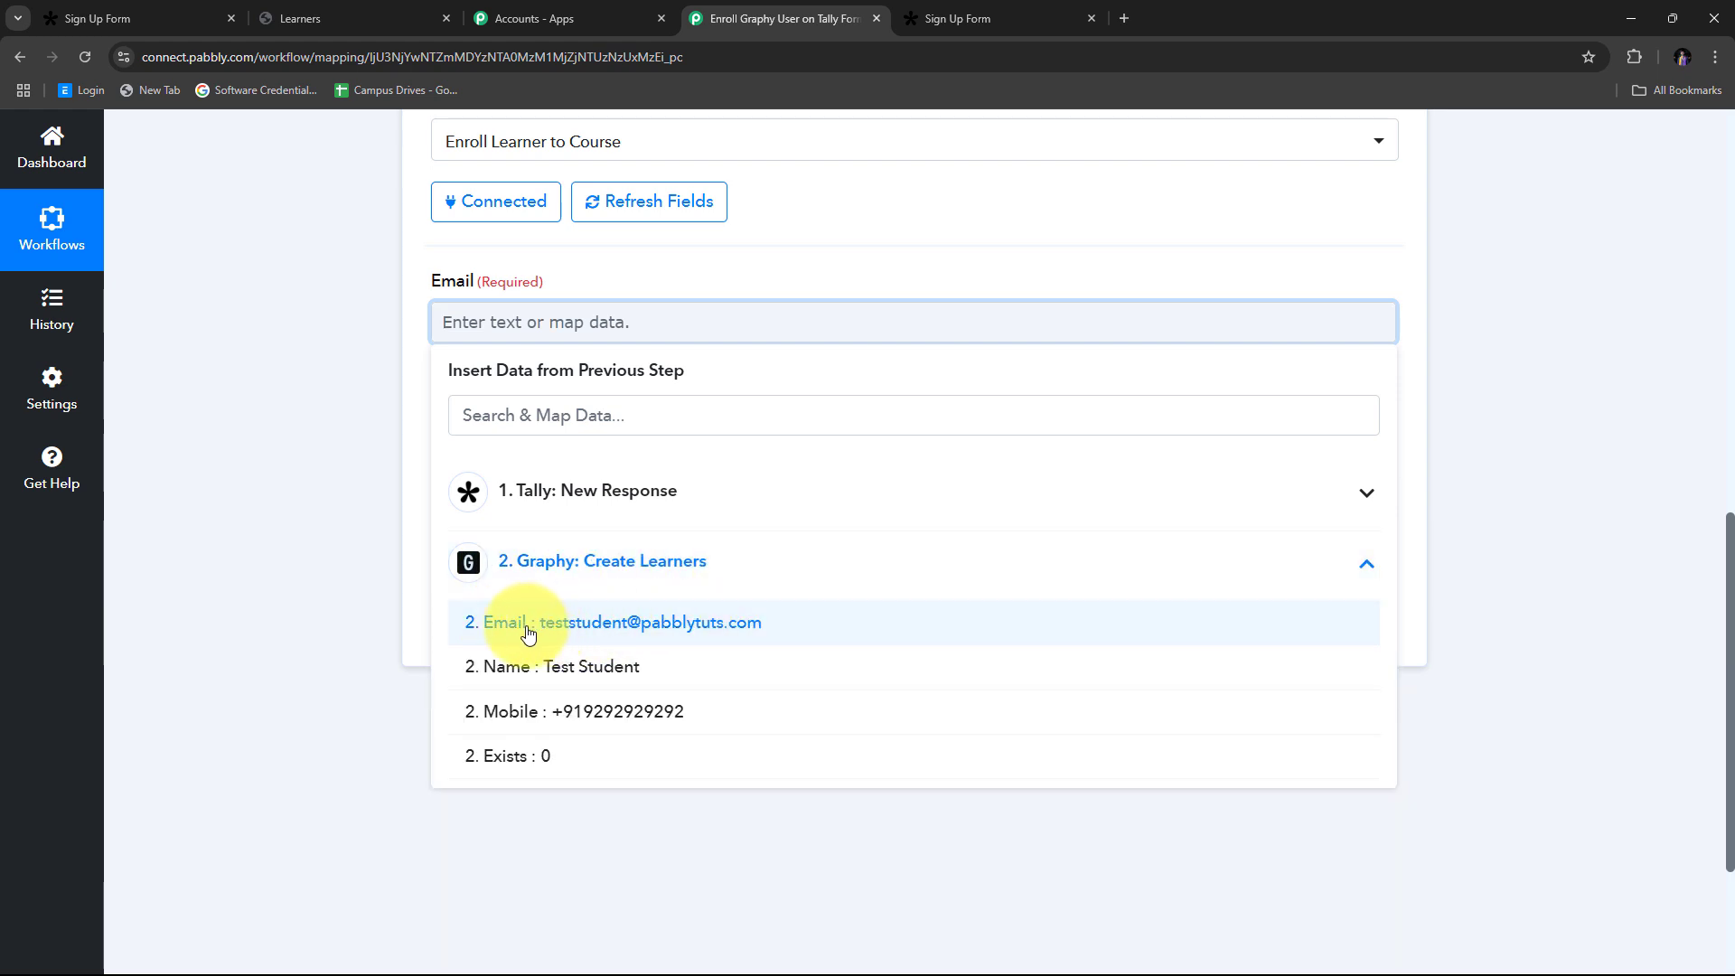
click(686, 630)
click(241, 420)
scroll(465, 404, down, 1)
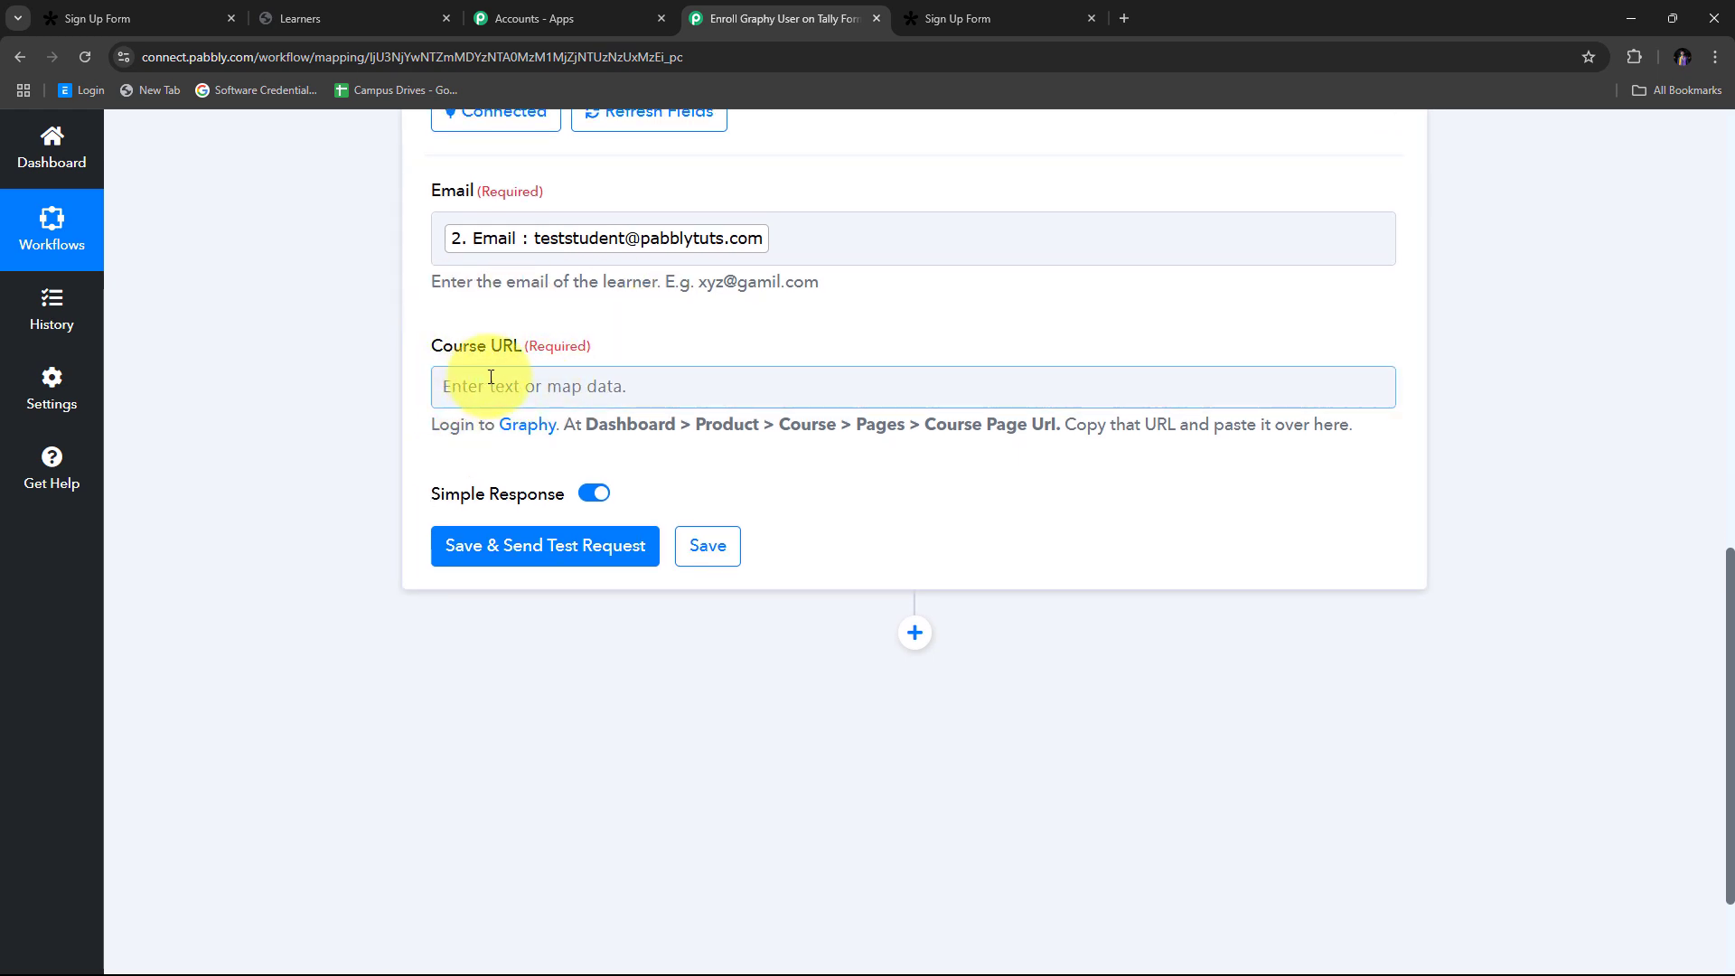
Step: In Graphy, view Products > Courses and browse the 16 listed courses
click(425, 16)
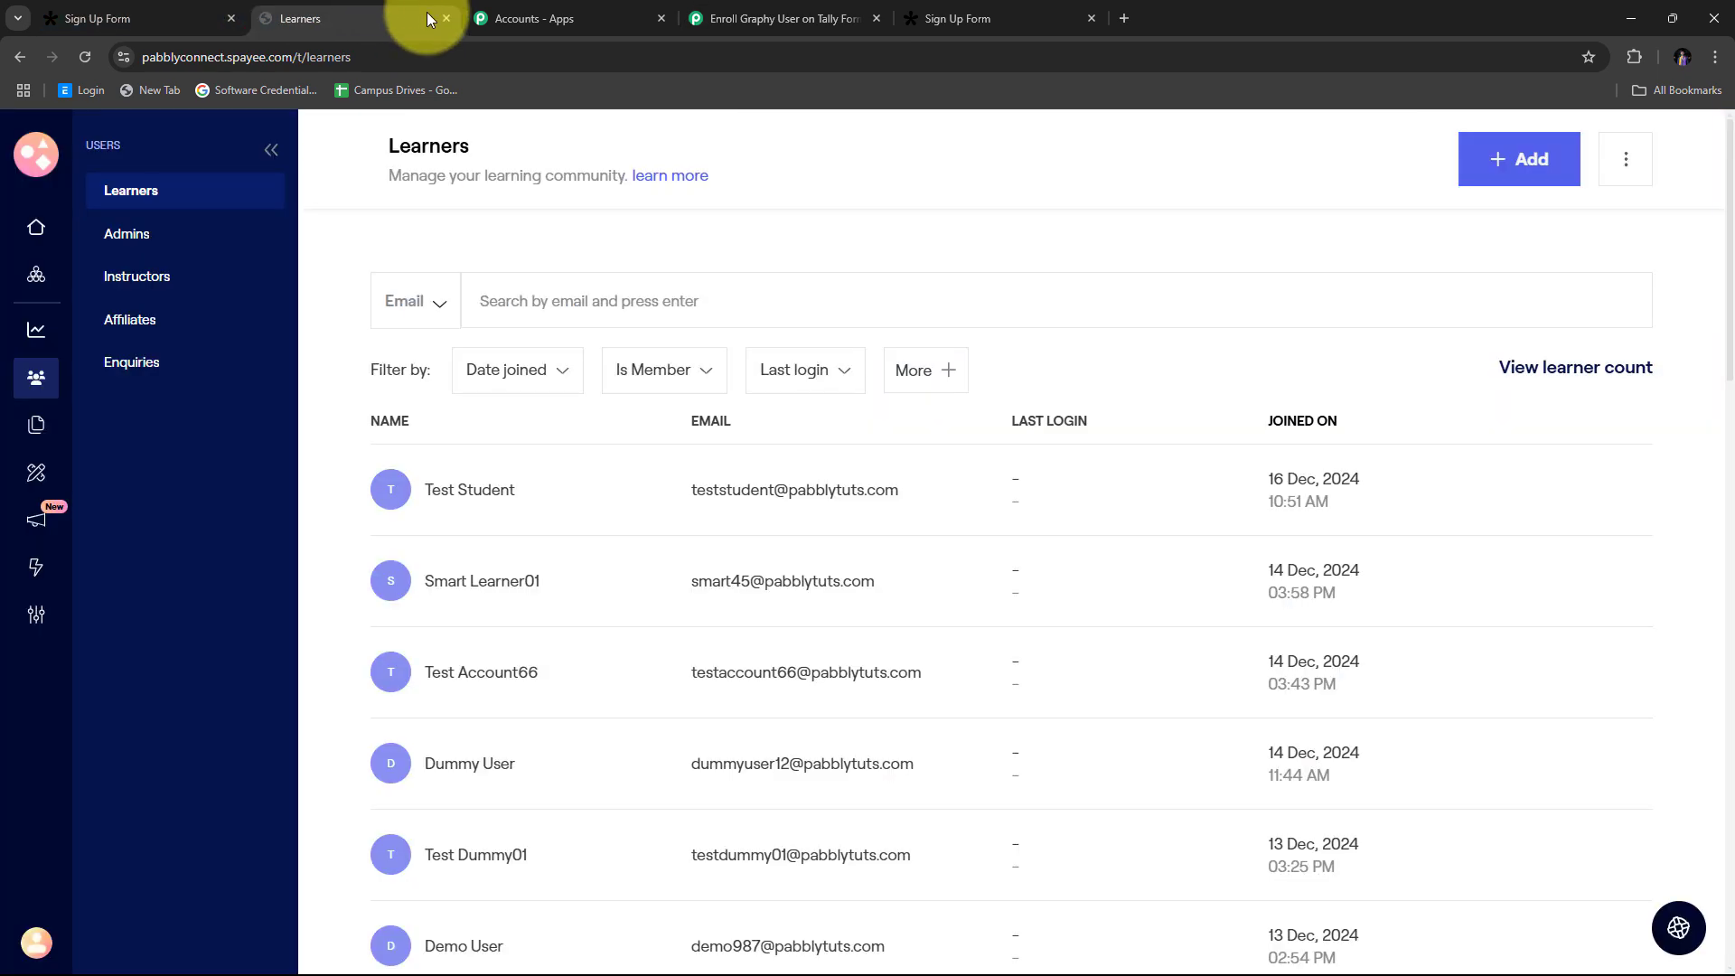
click(35, 282)
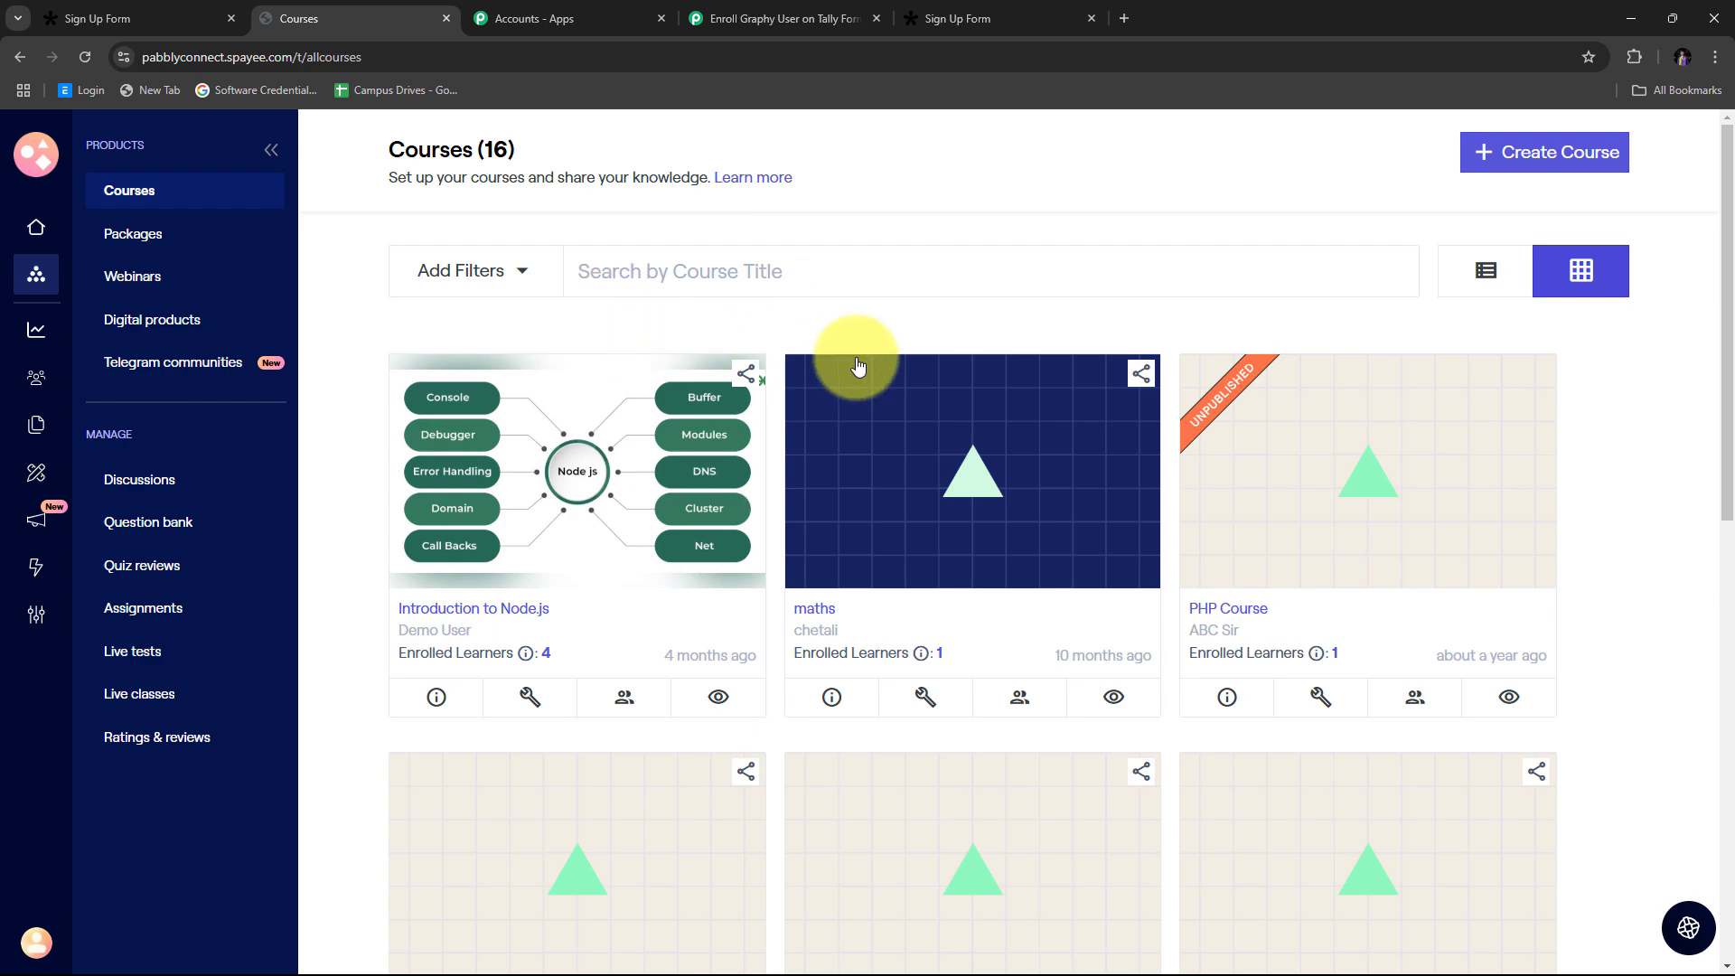
scroll(857, 366, down, 2)
scroll(857, 366, down, 7)
scroll(852, 367, up, 9)
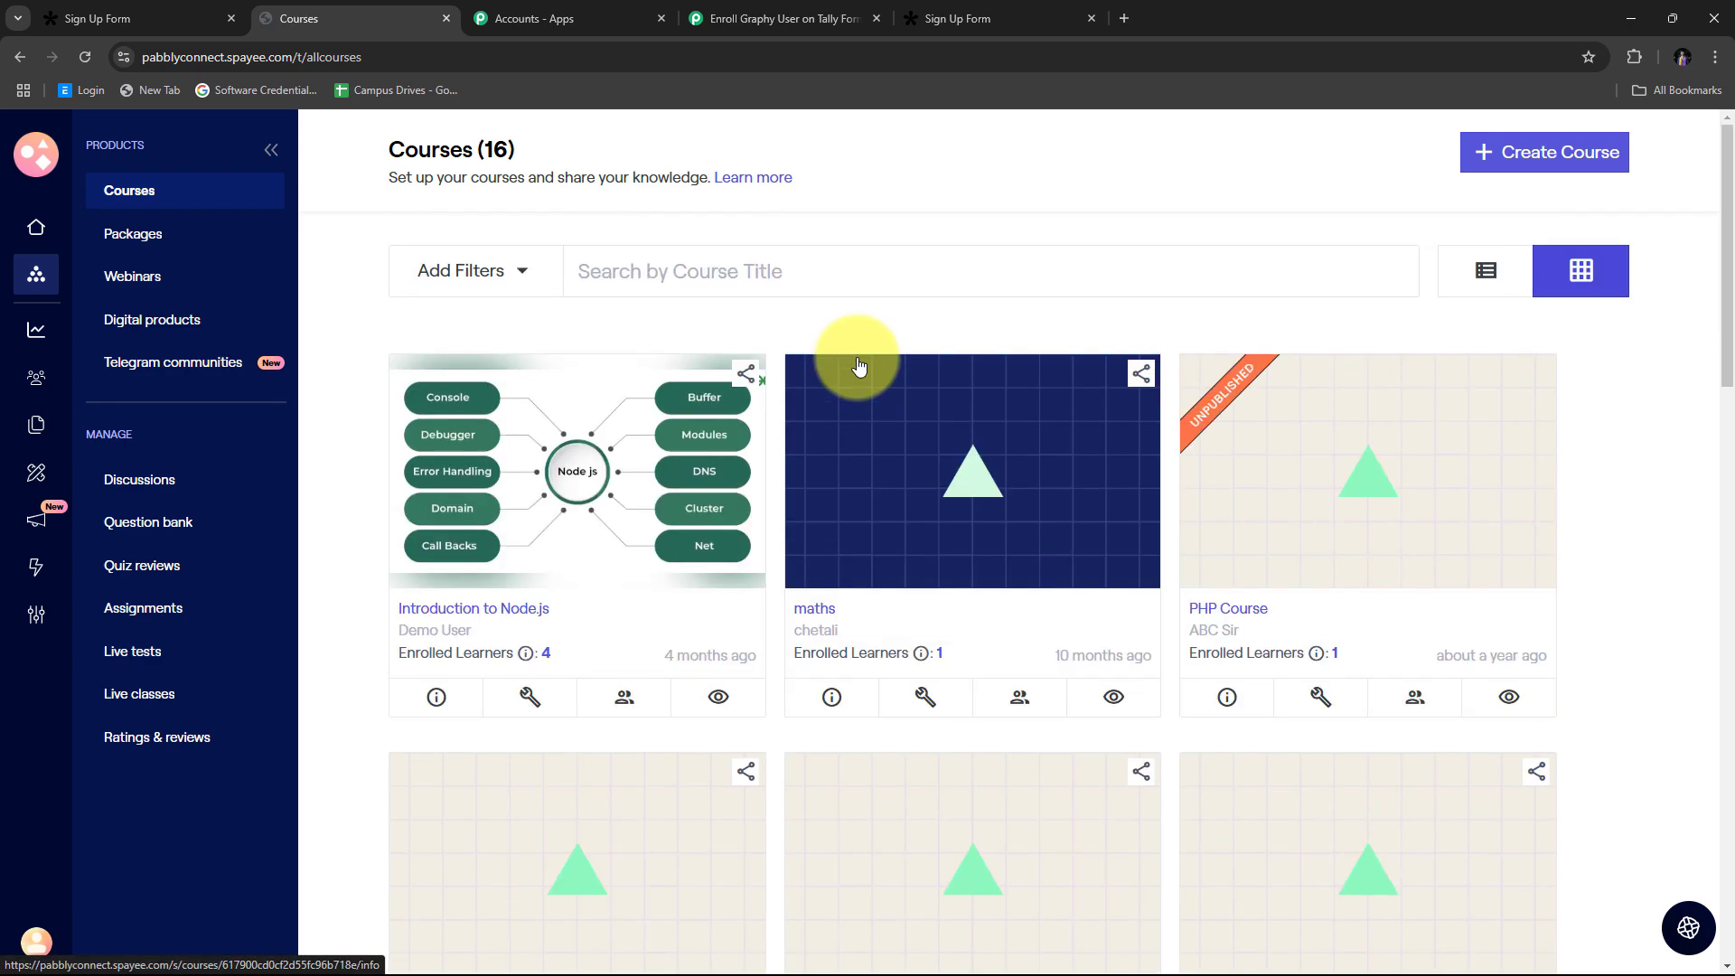
scroll(1212, 670, down, 8)
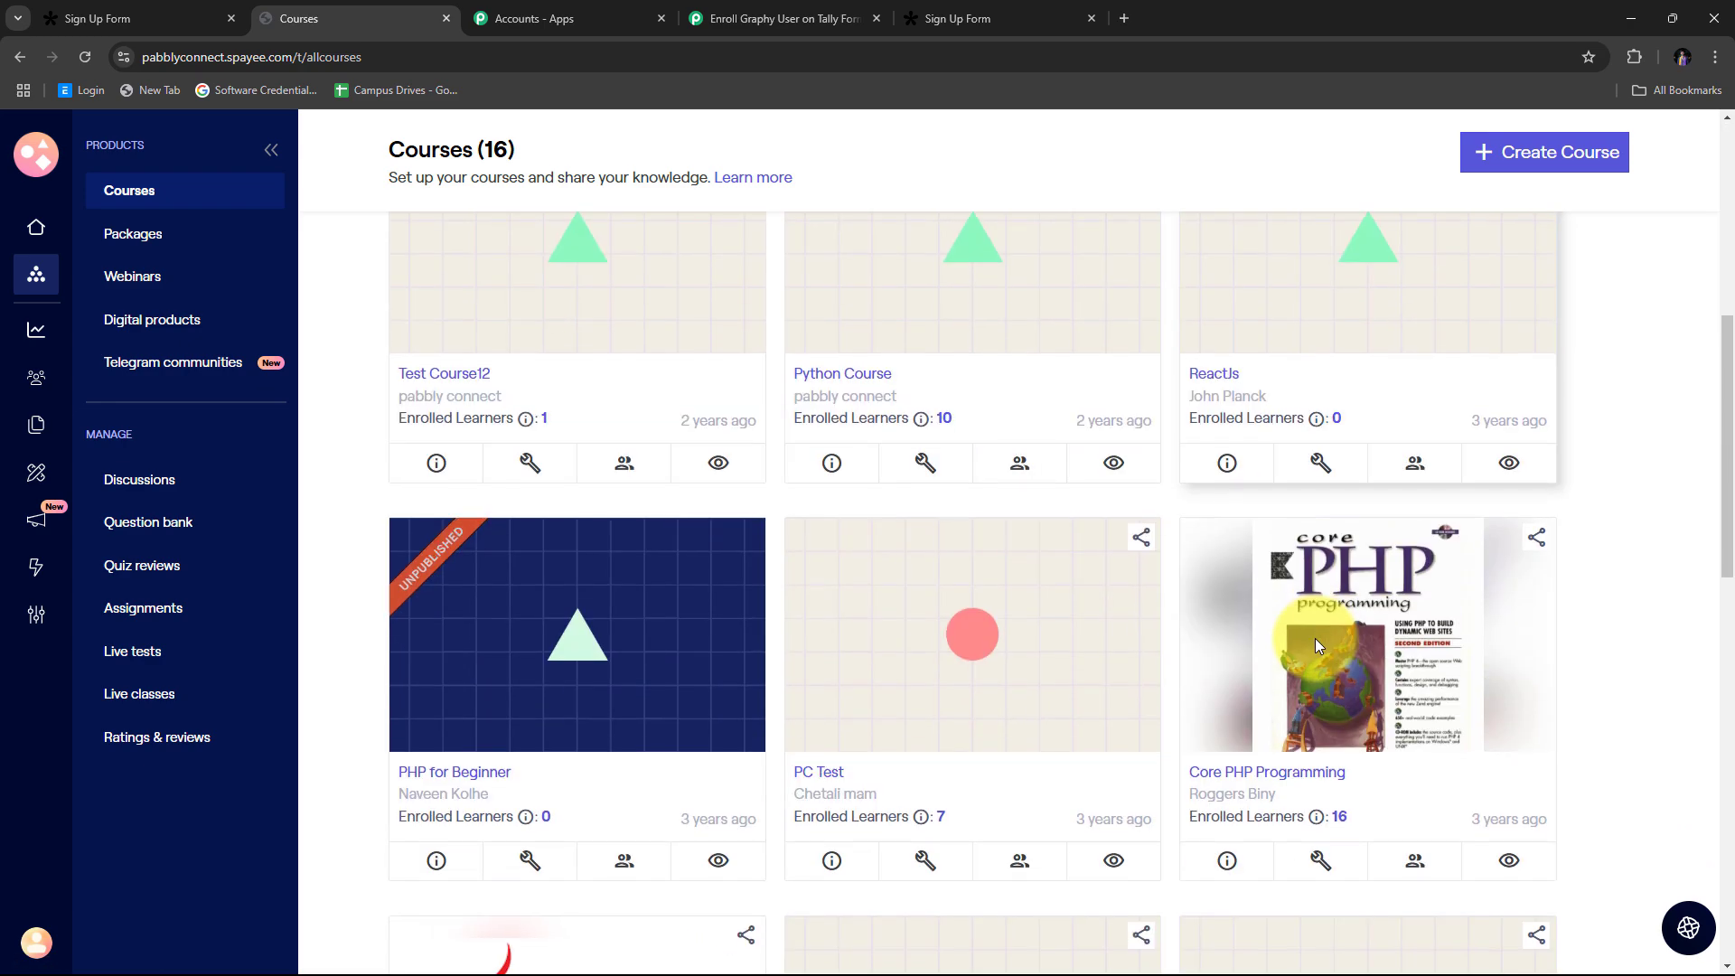
scroll(1315, 638, up, 7)
scroll(1229, 641, up, 1)
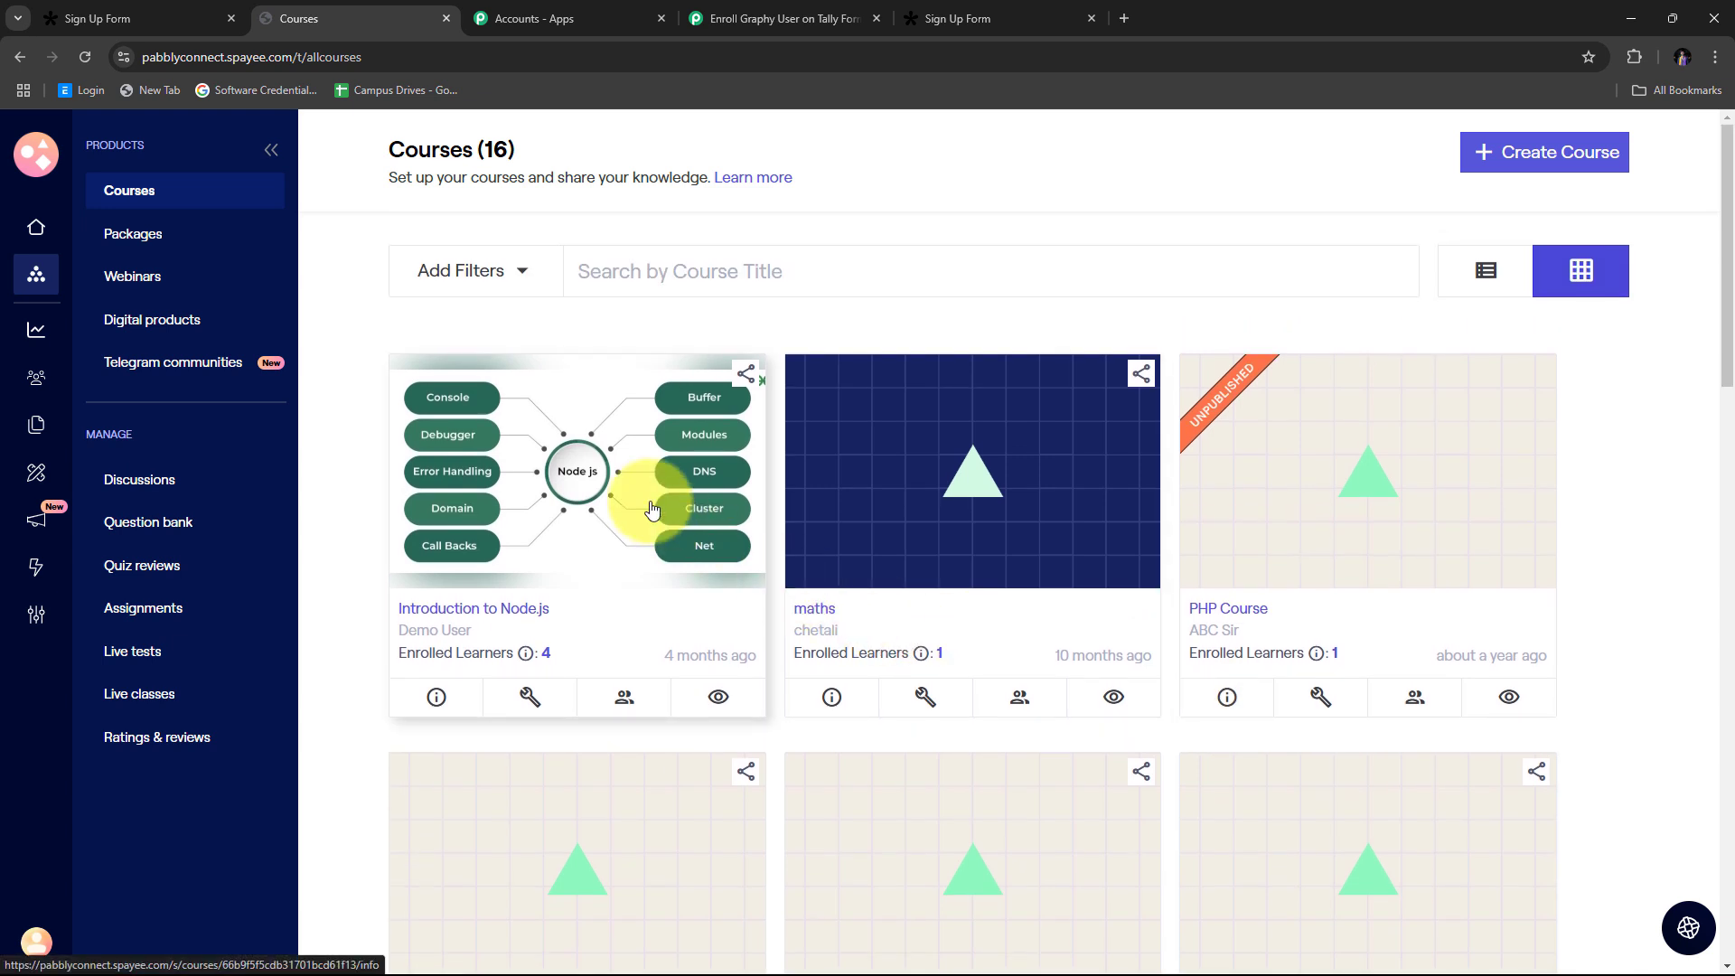
scroll(976, 470, down, 1)
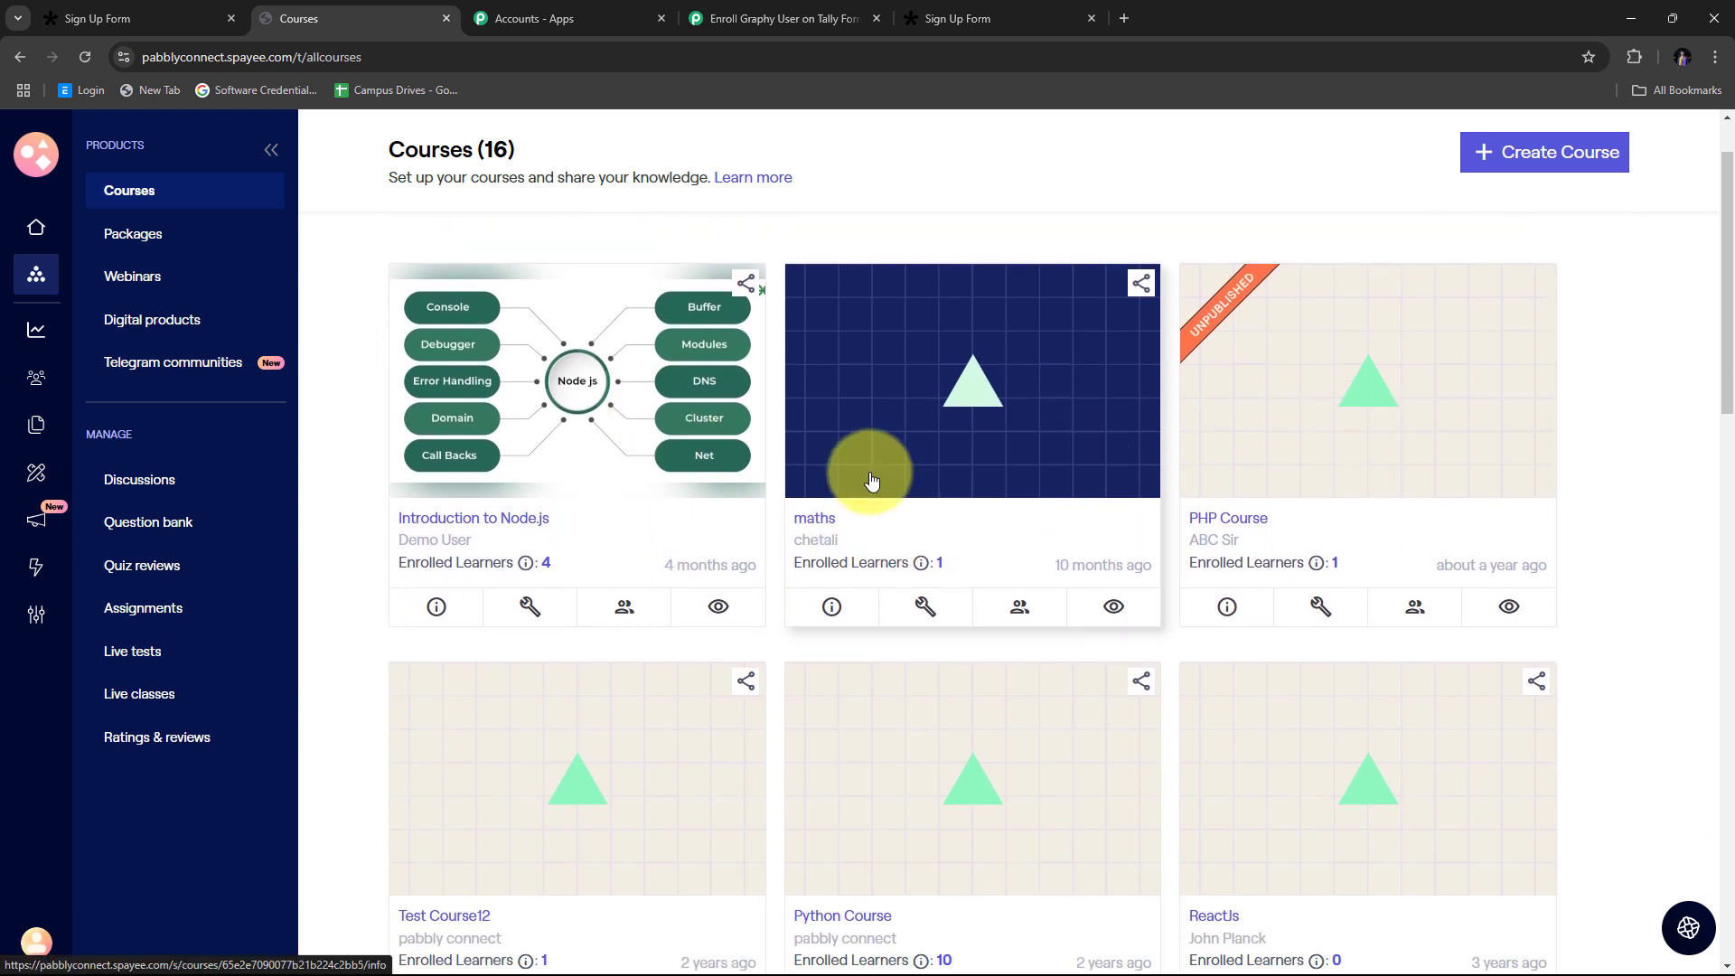
scroll(871, 481, up, 1)
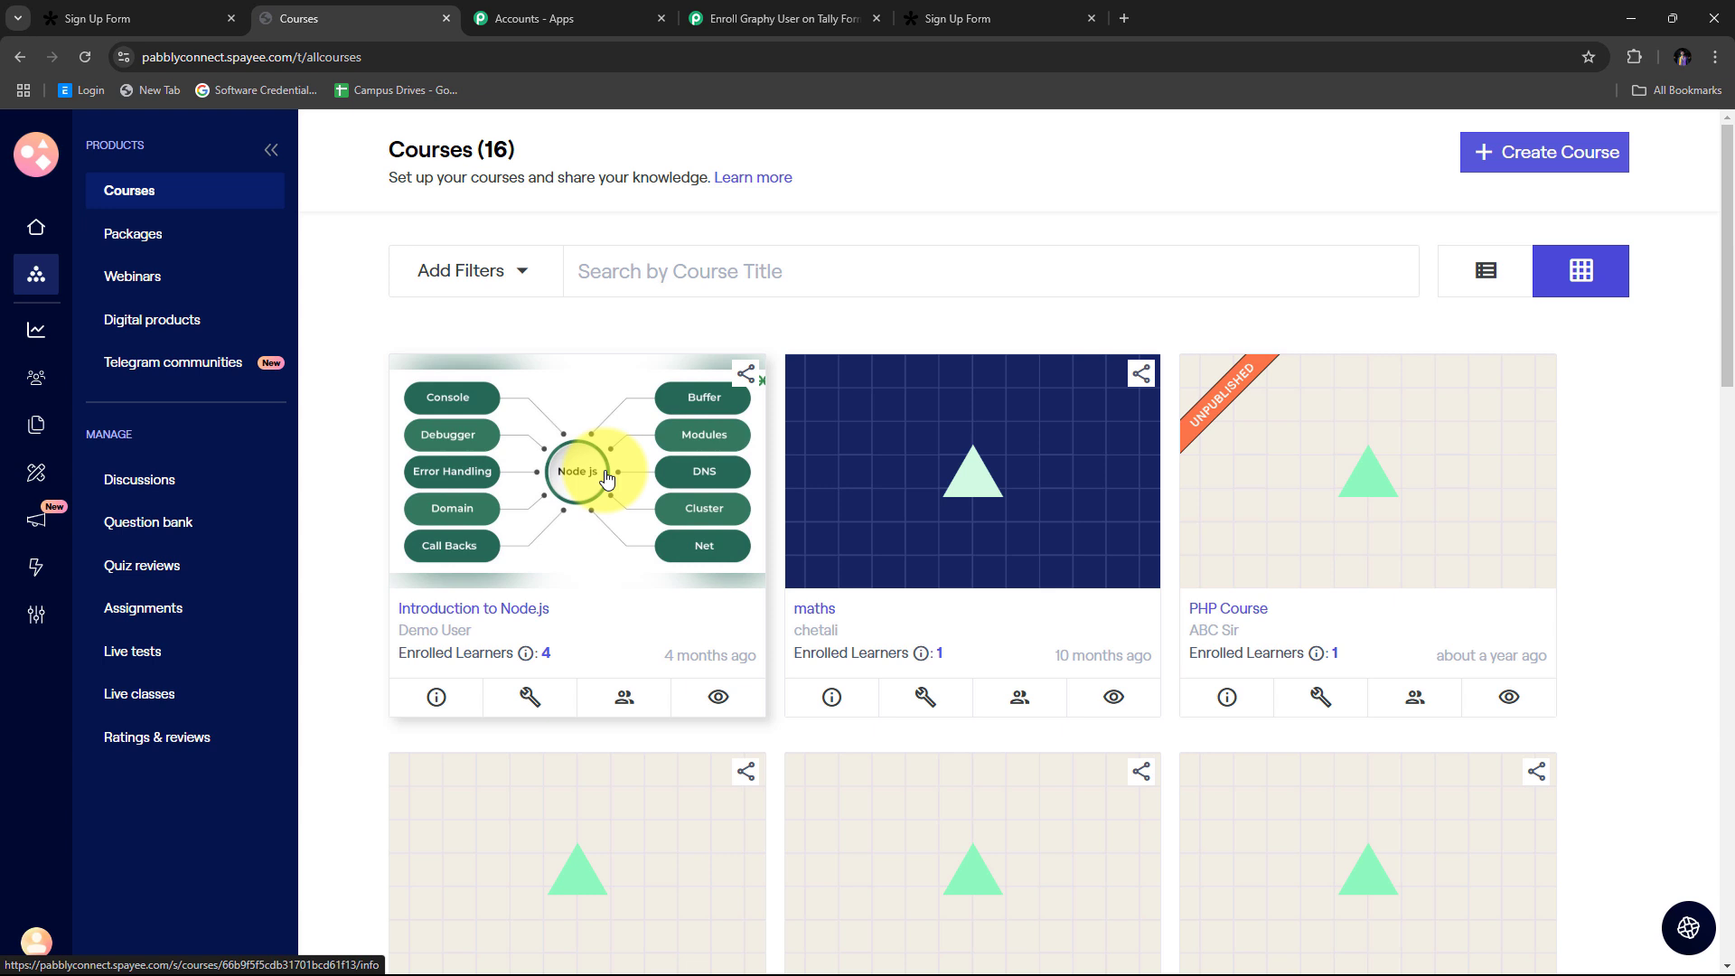
scroll(607, 479, down, 1)
scroll(581, 435, up, 1)
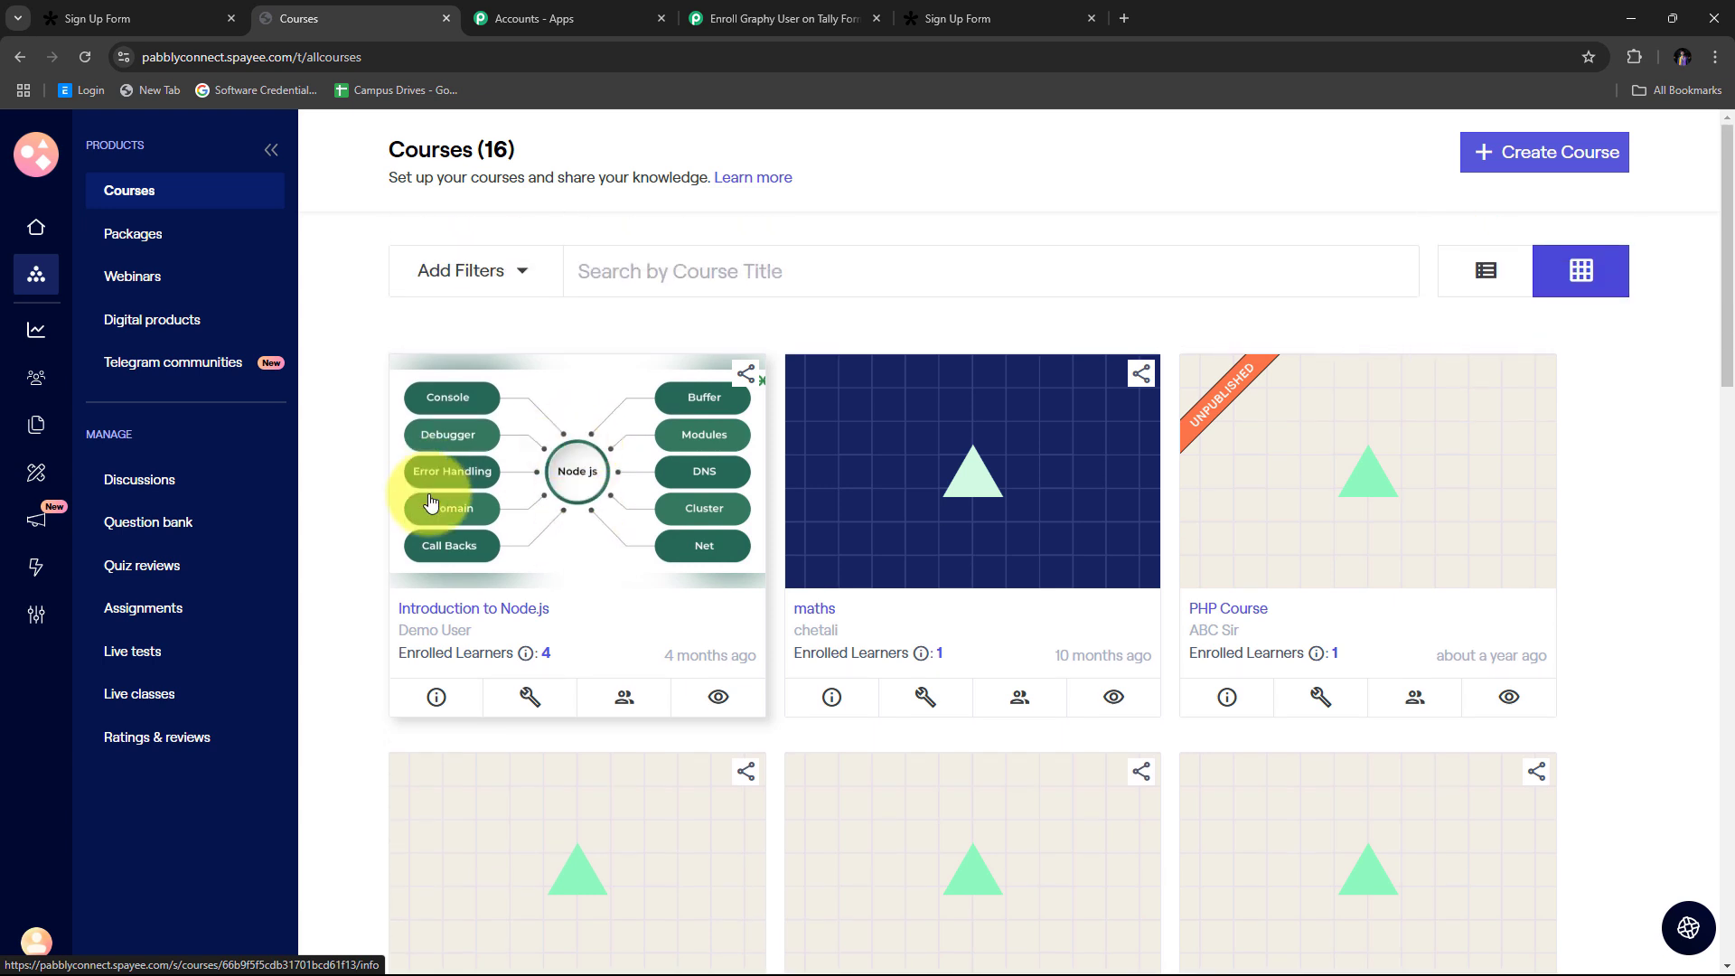
Step: Copy the Canonical Url from the Introduction to Node.js course's Pages settings
click(504, 618)
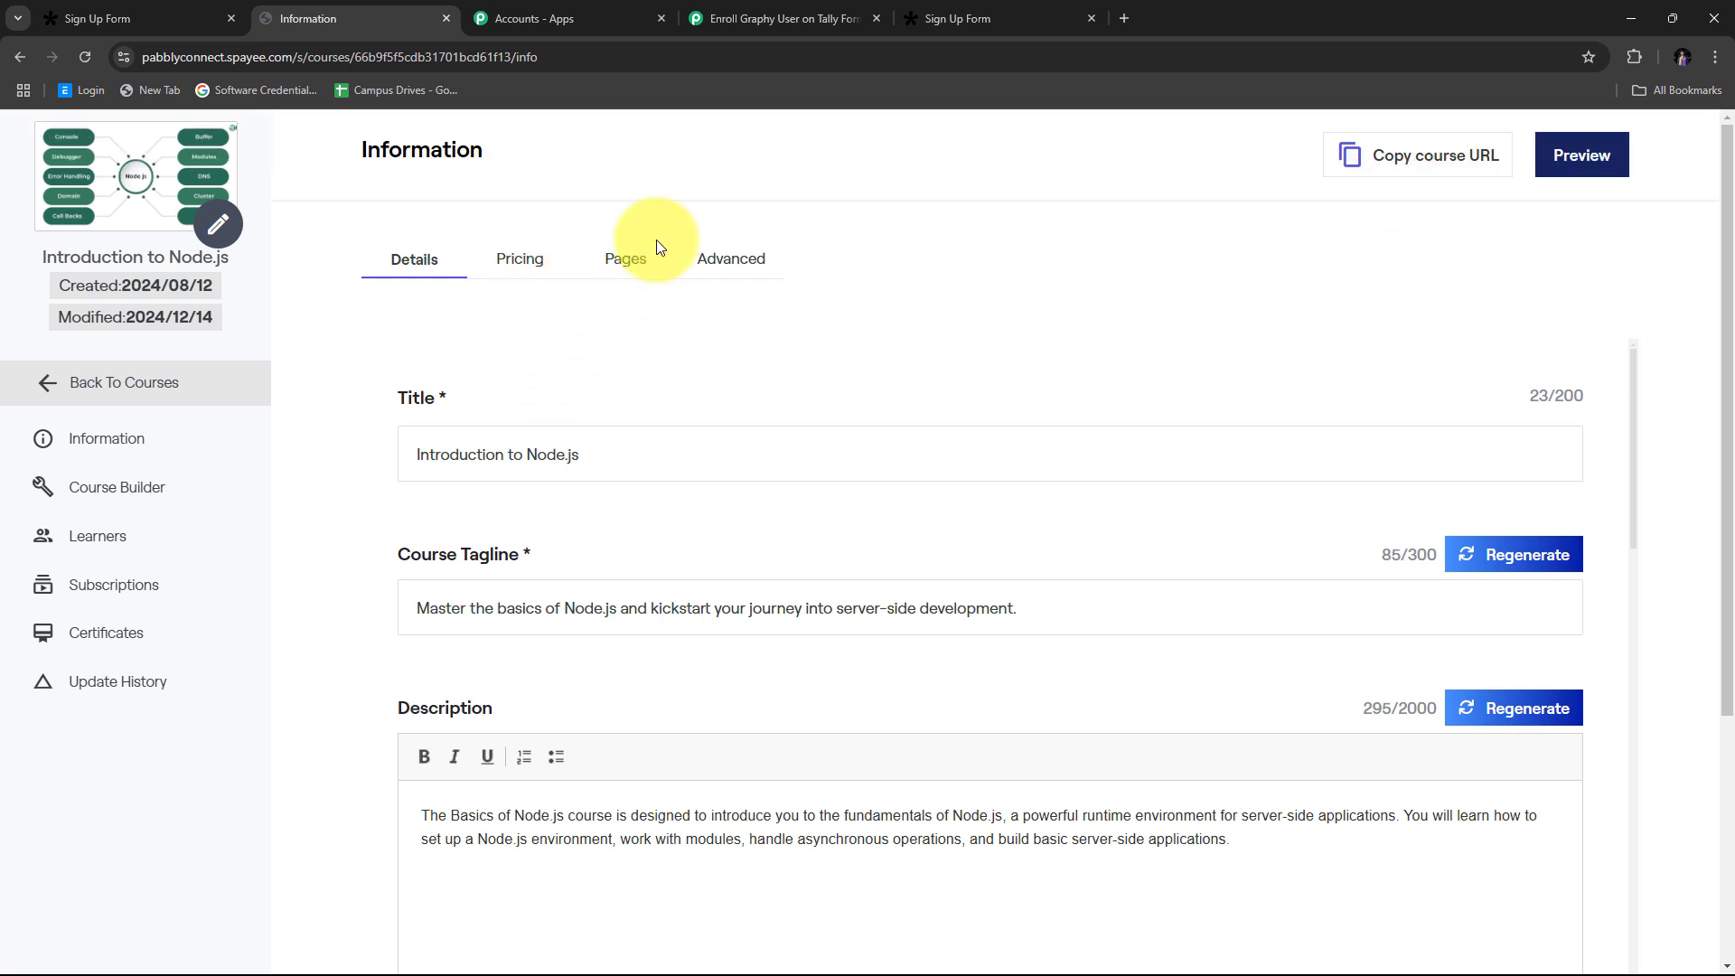
click(622, 271)
scroll(794, 340, down, 2)
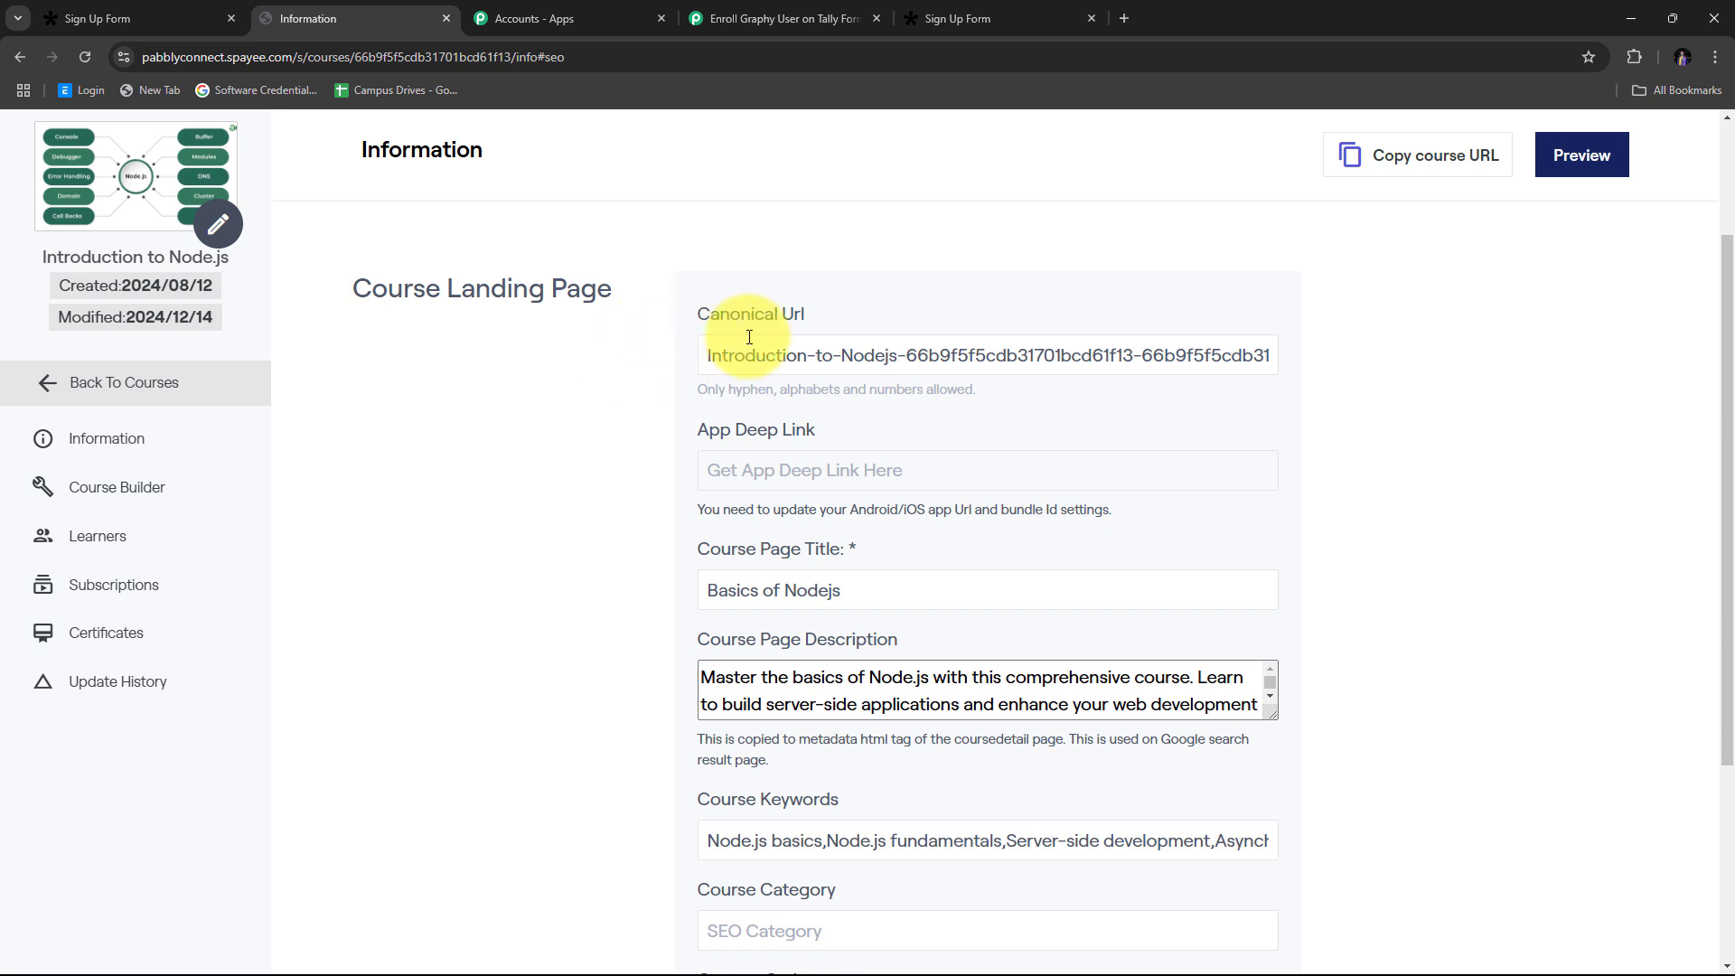
scroll(749, 337, up, 1)
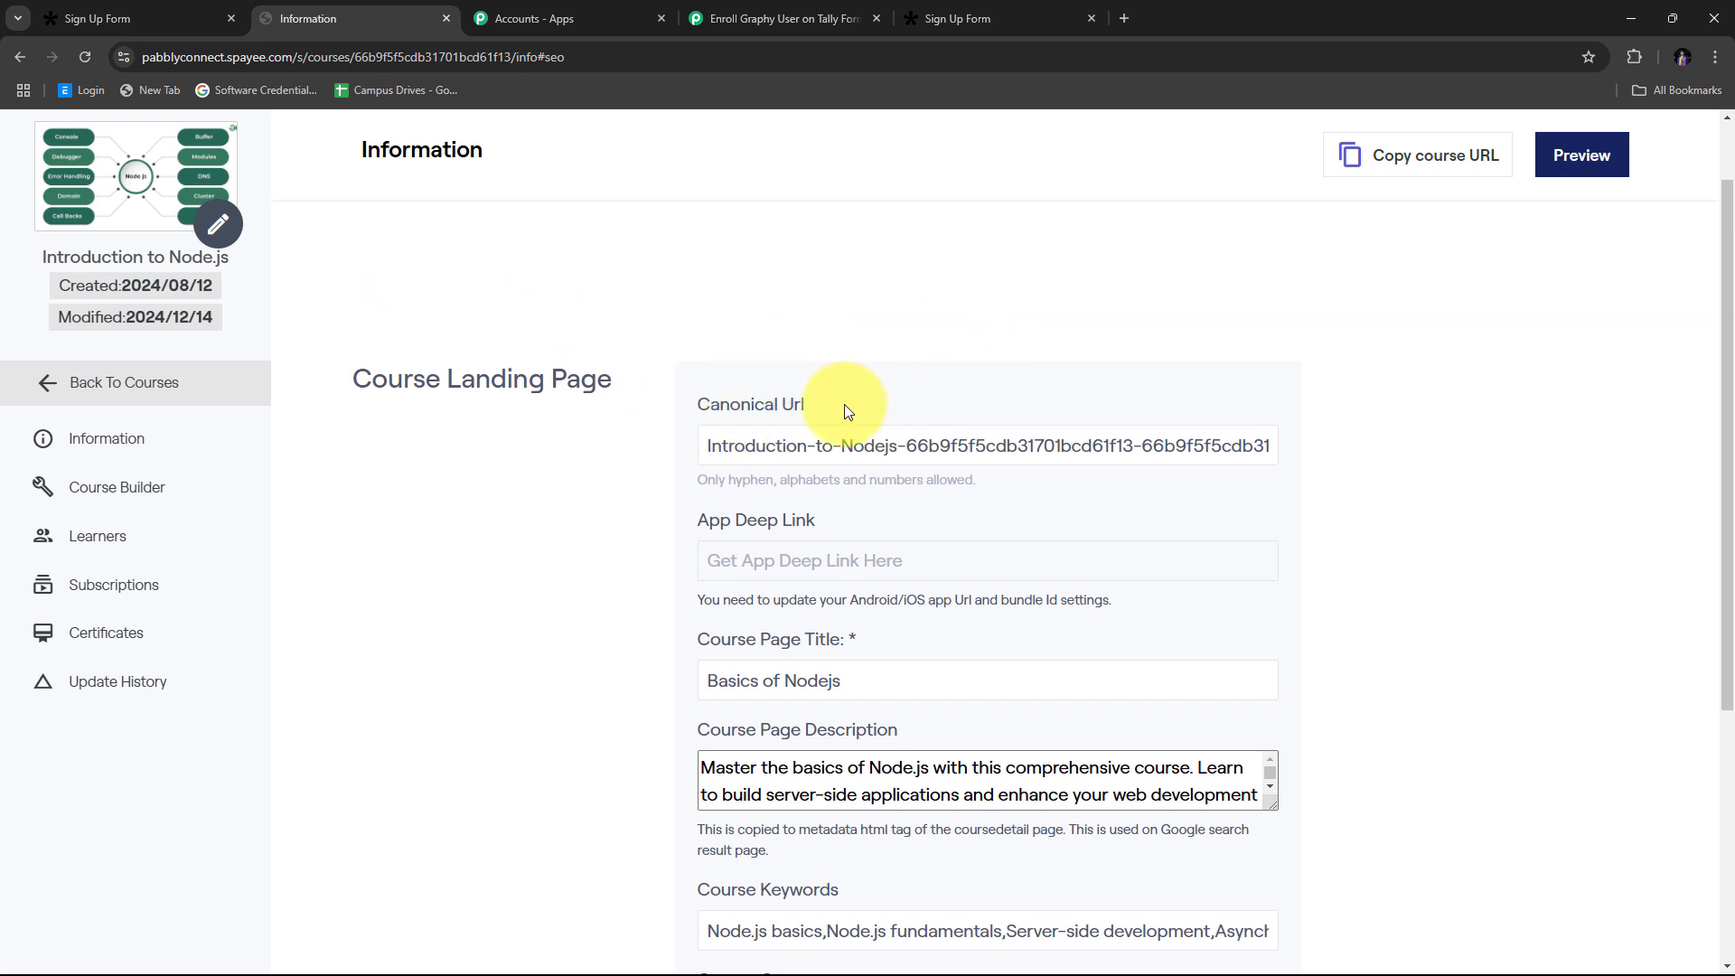
click(706, 445)
drag(706, 444, 1163, 449)
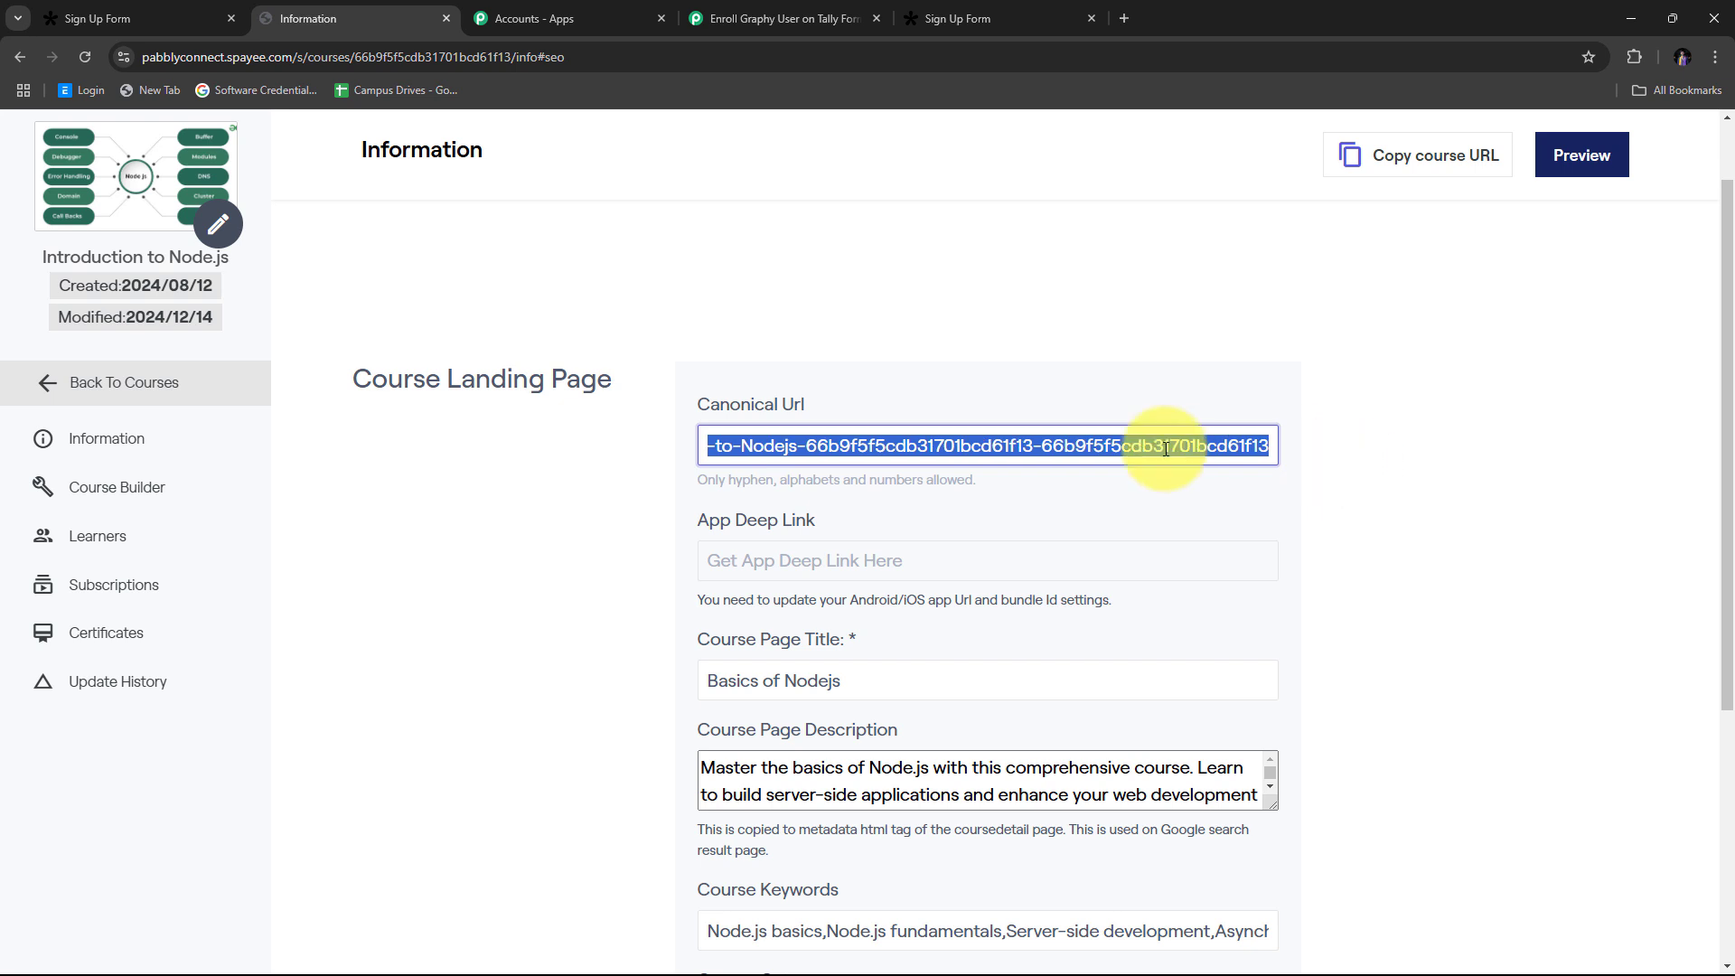
right_click(1113, 444)
click(1139, 534)
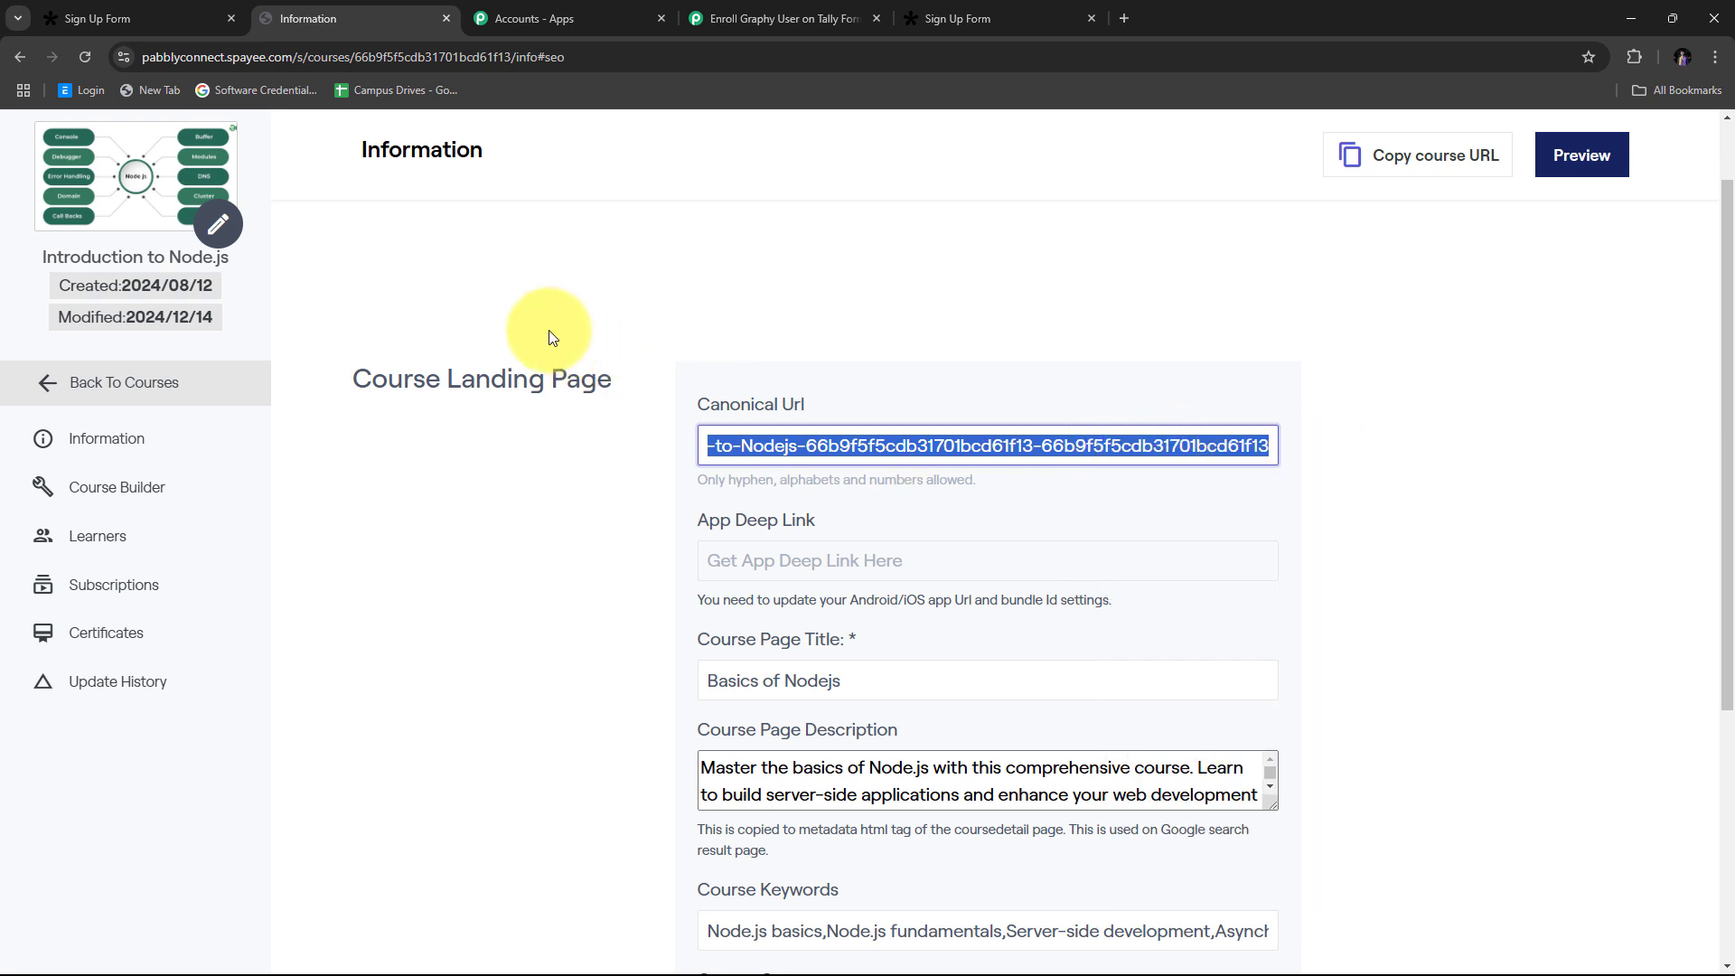
click(789, 11)
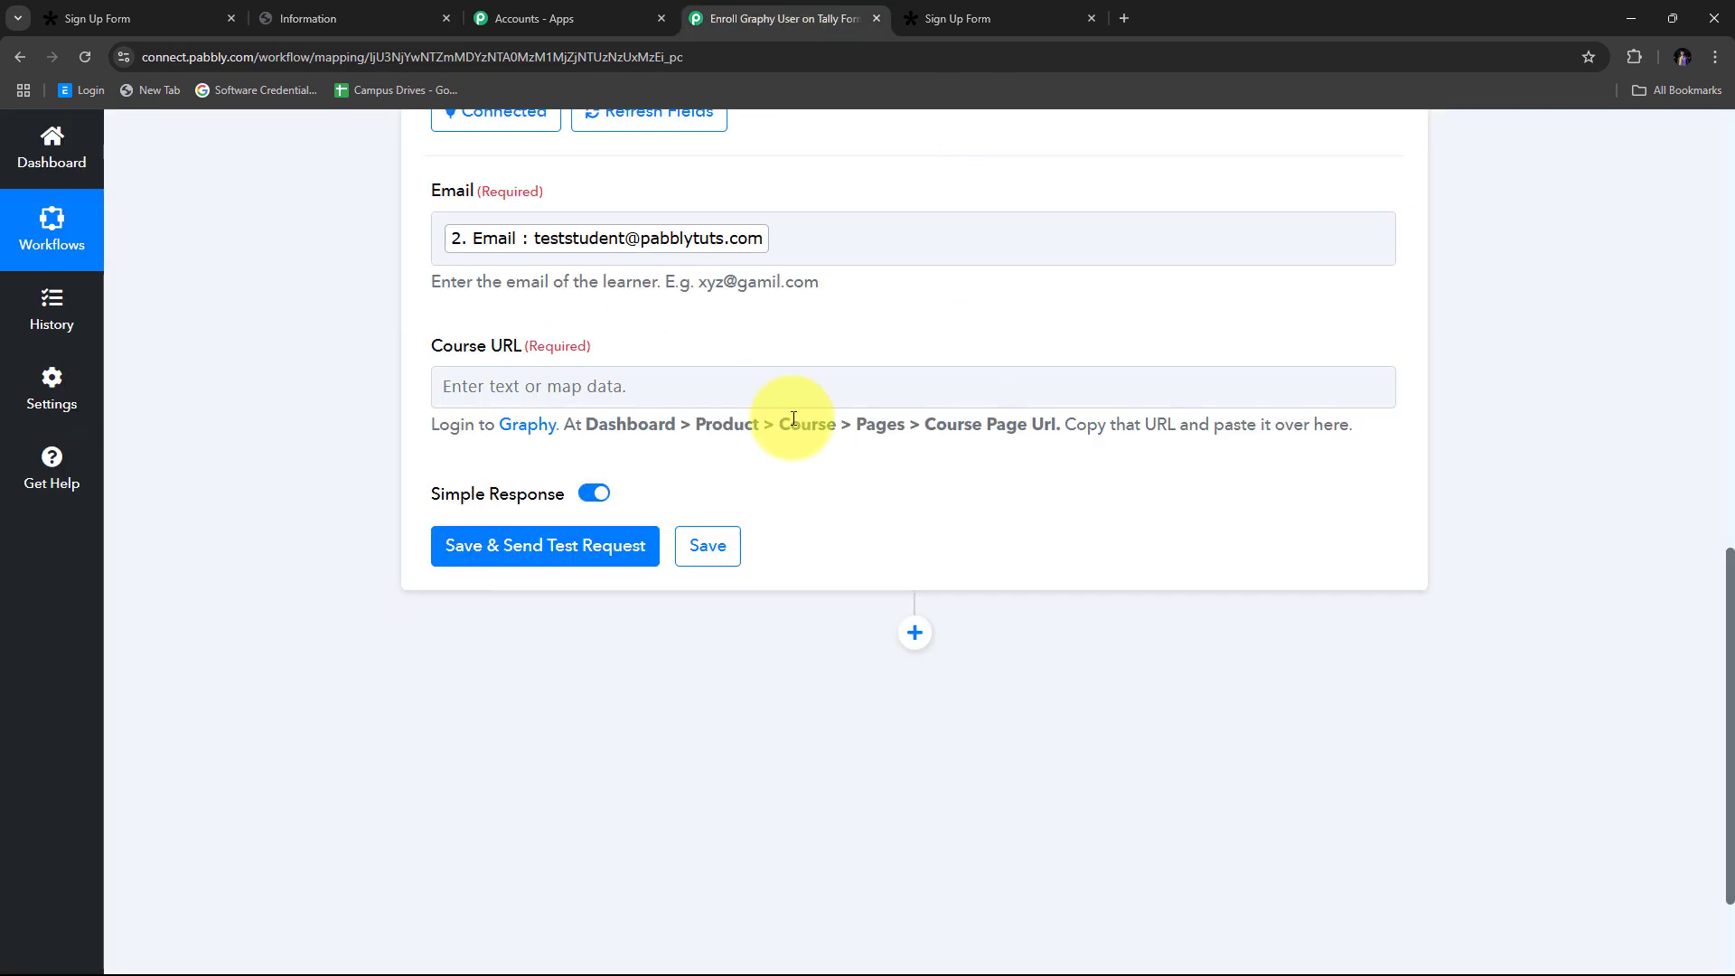
Step: Paste the Node.js course URL into Course URL and test the step, getting Status: success
right_click(459, 386)
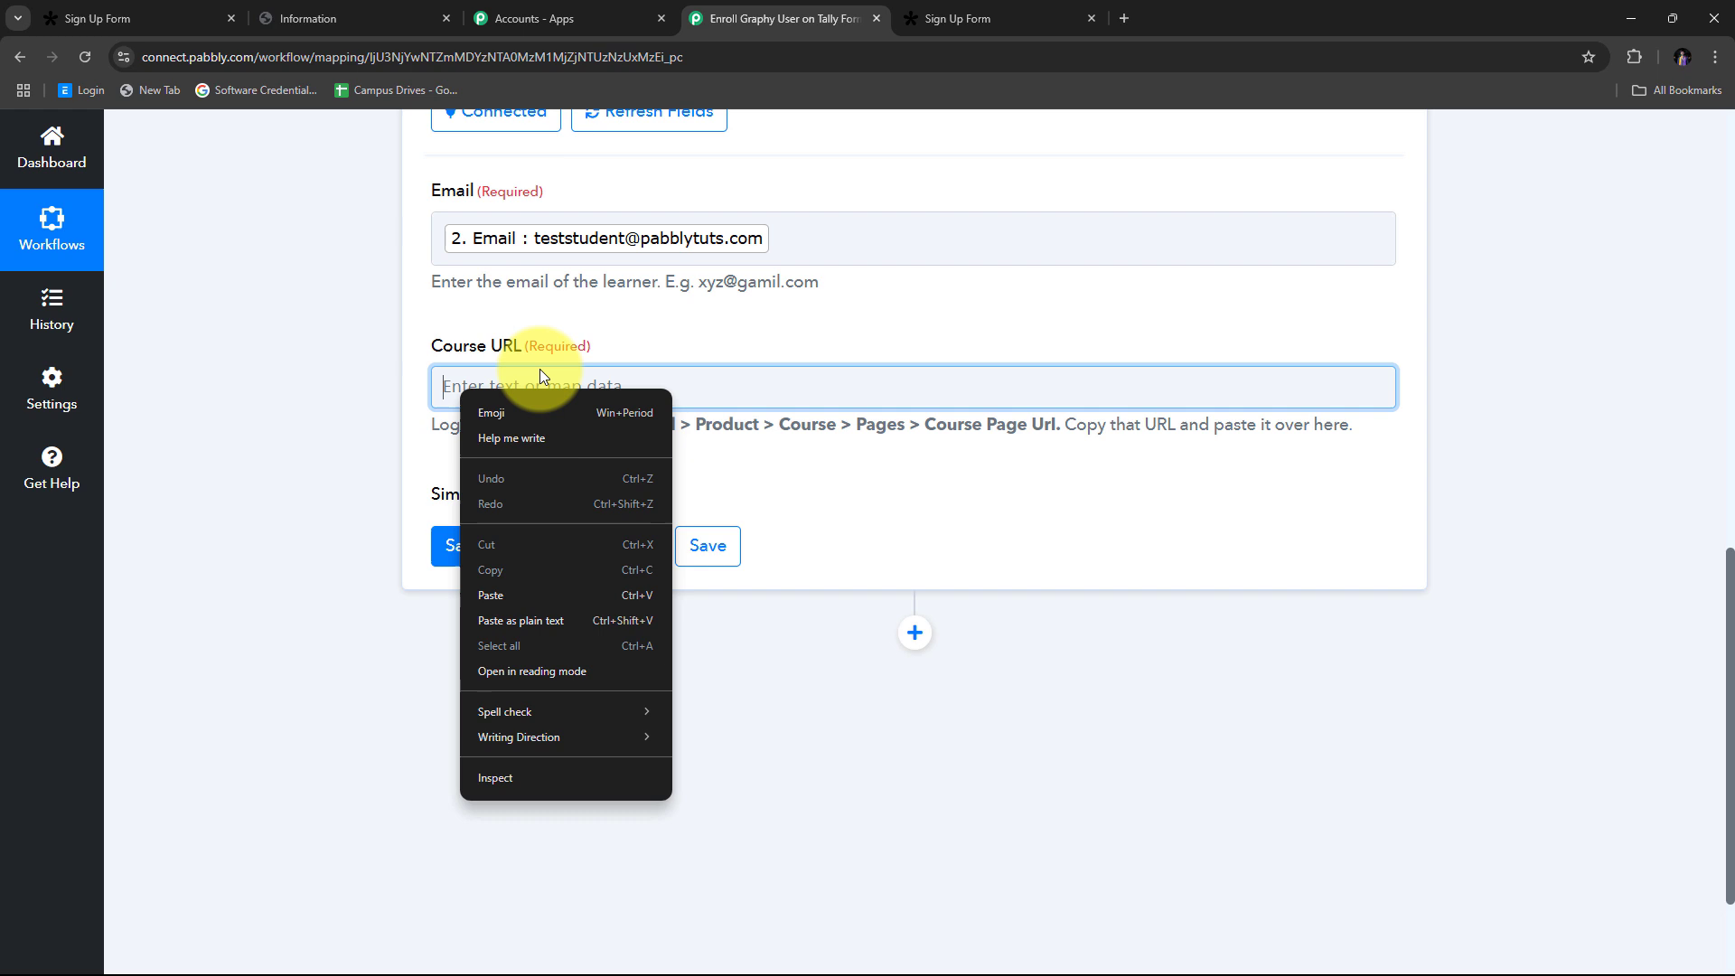
click(508, 594)
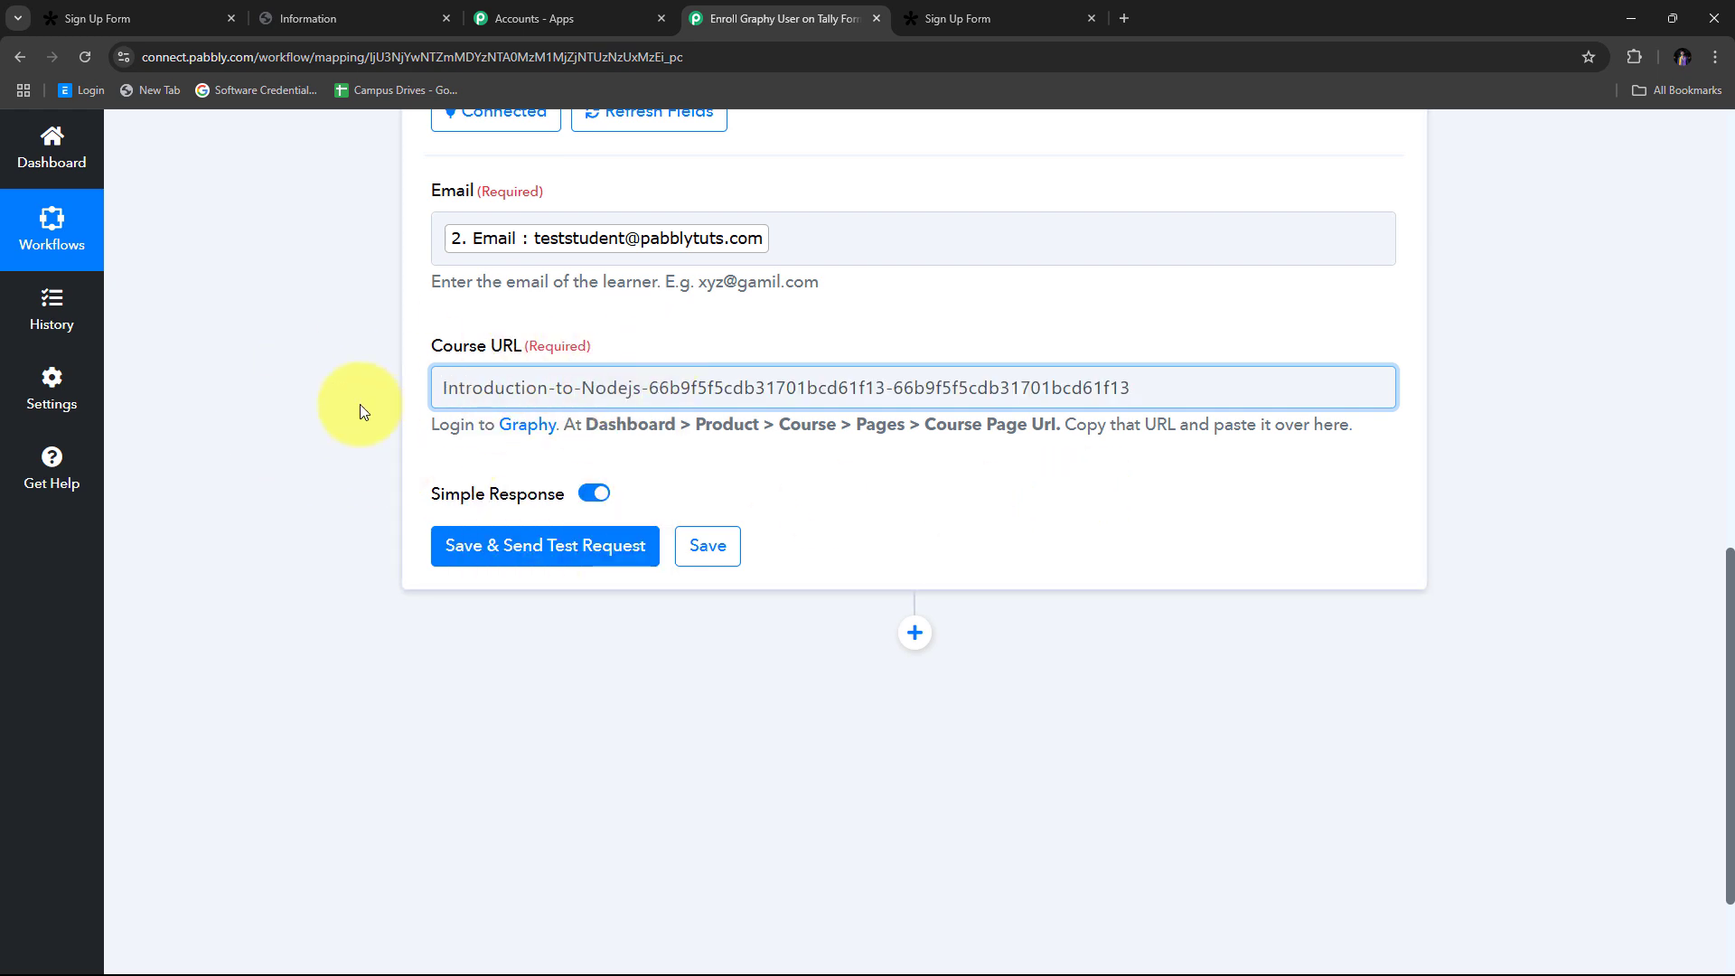
scroll(415, 360, up, 1)
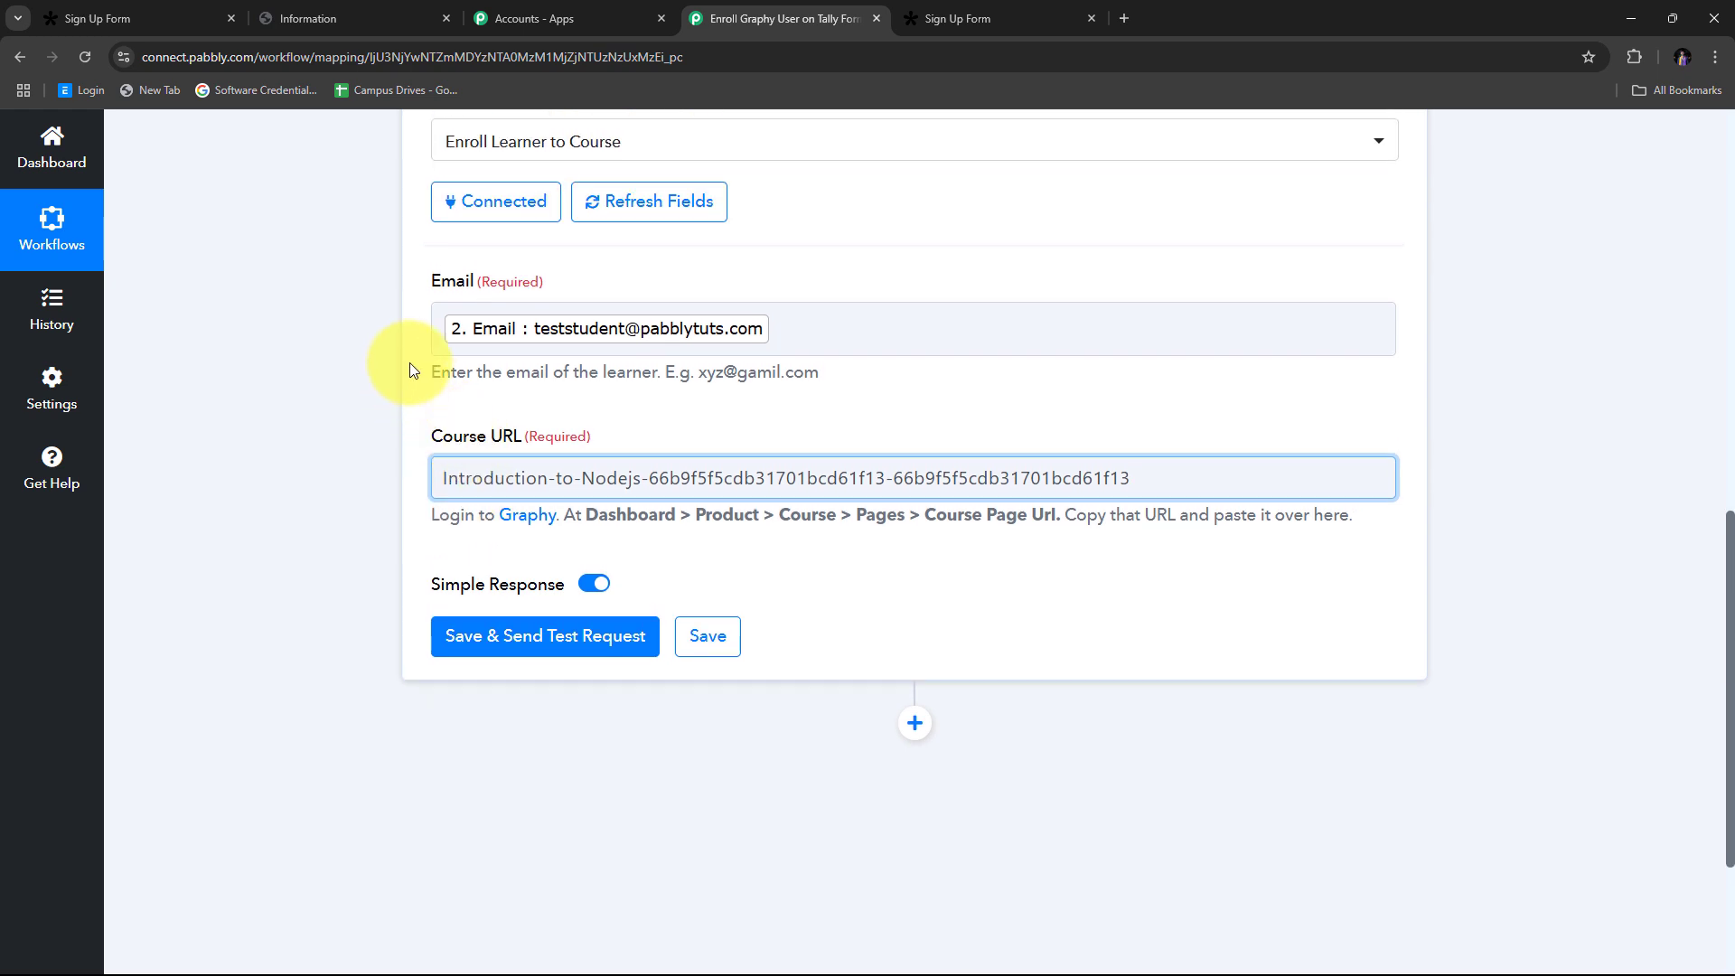
scroll(326, 357, down, 2)
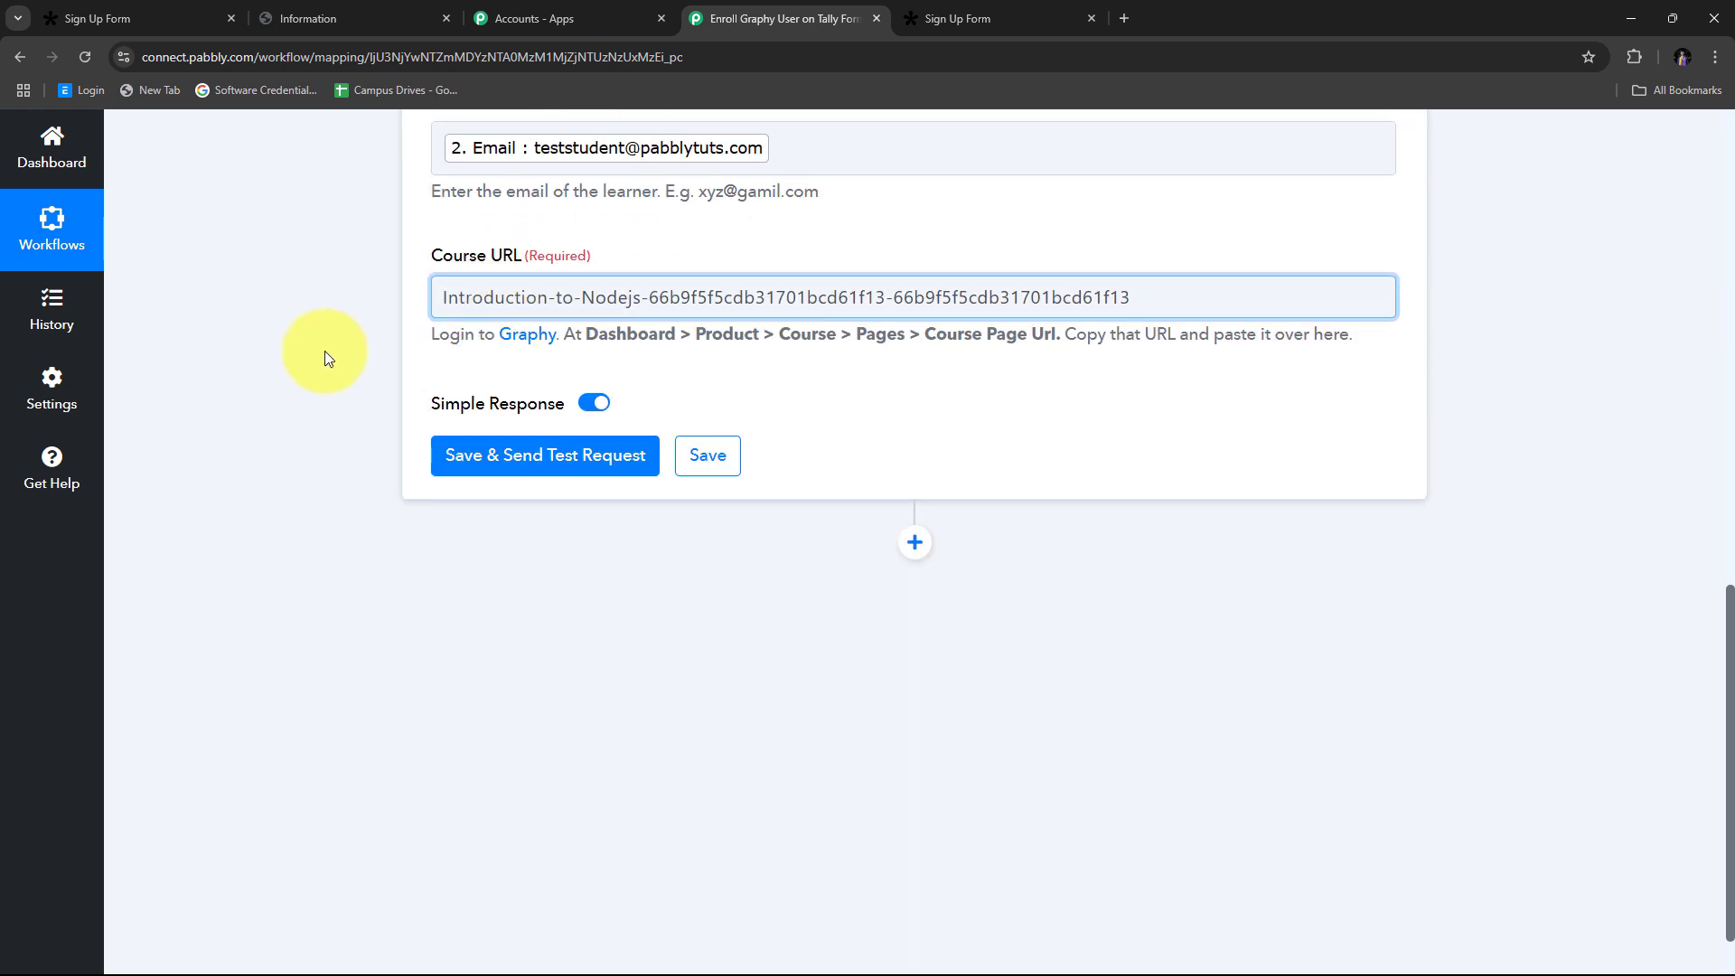
click(555, 465)
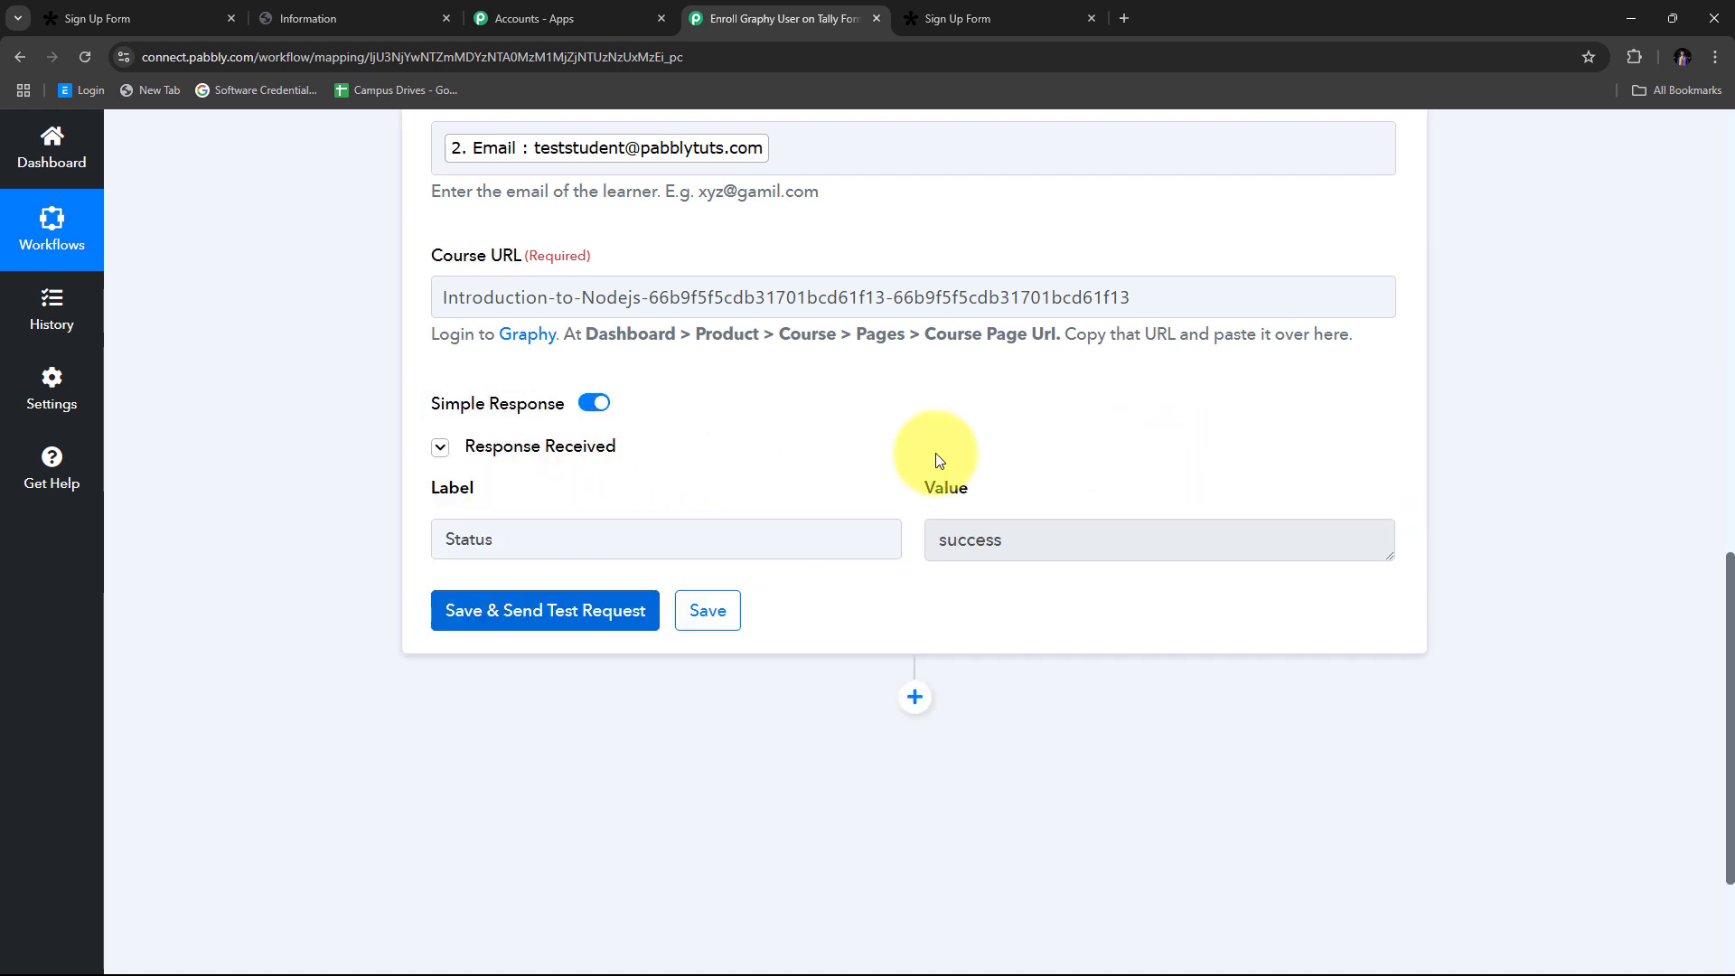
scroll(827, 368, up, 2)
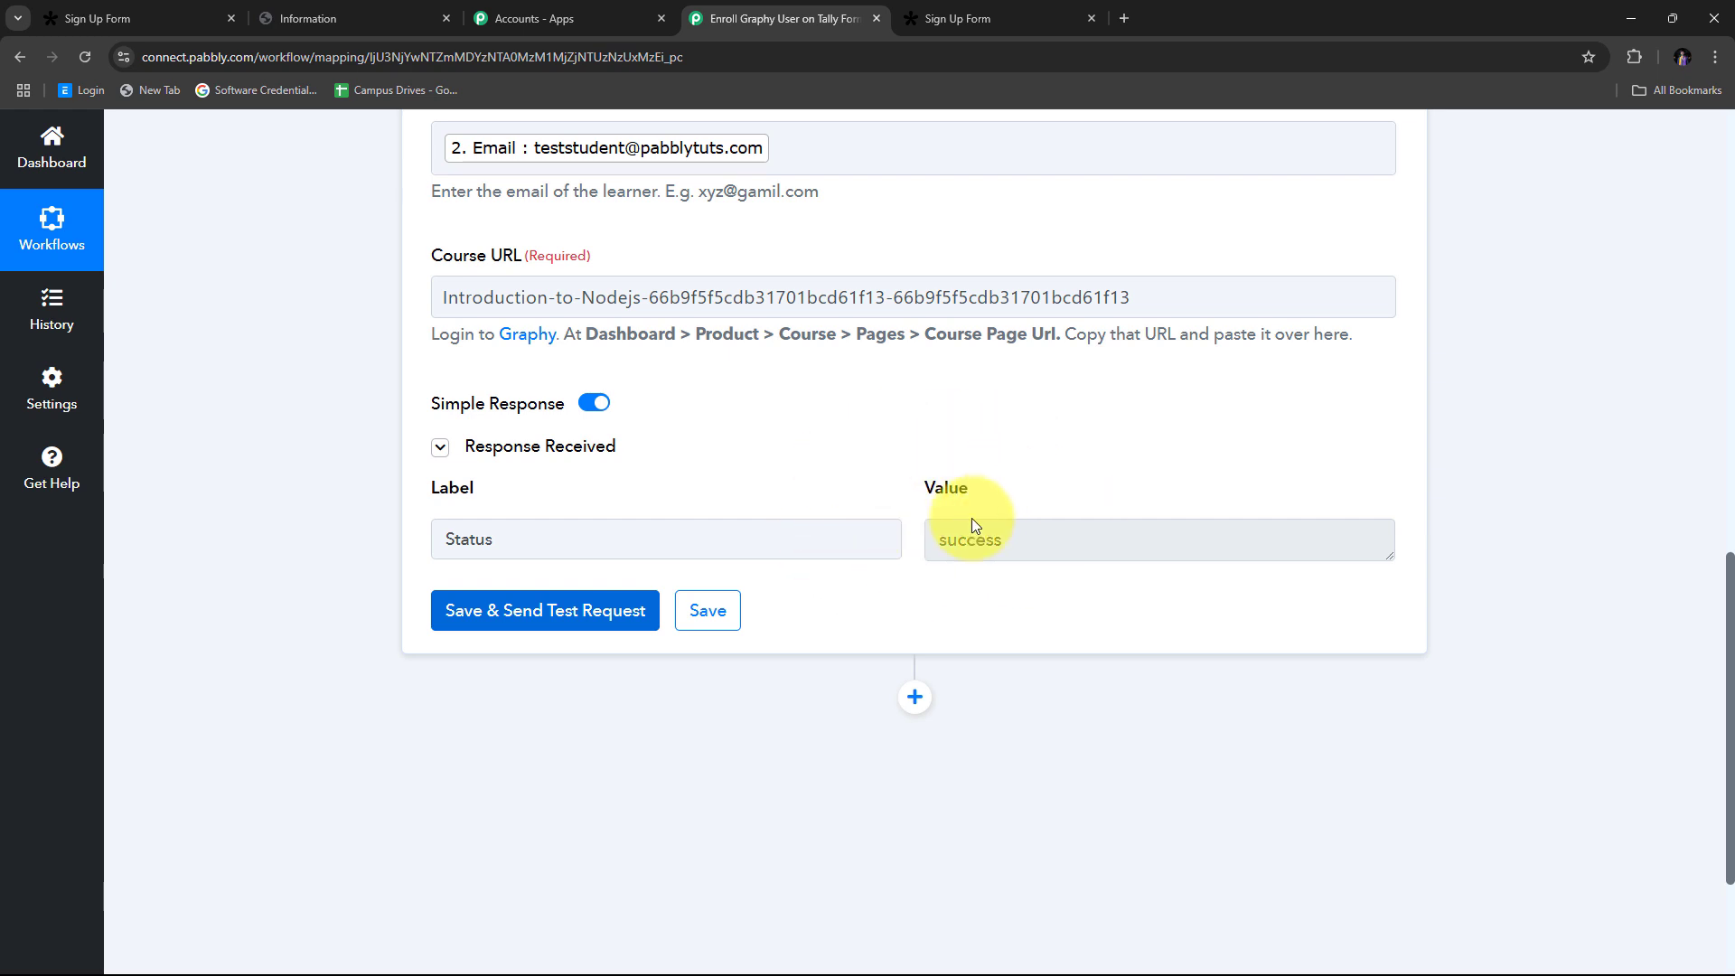
Step: Check the Node.js course's Learners list for the test student enrolled on 2024/12/16
click(355, 18)
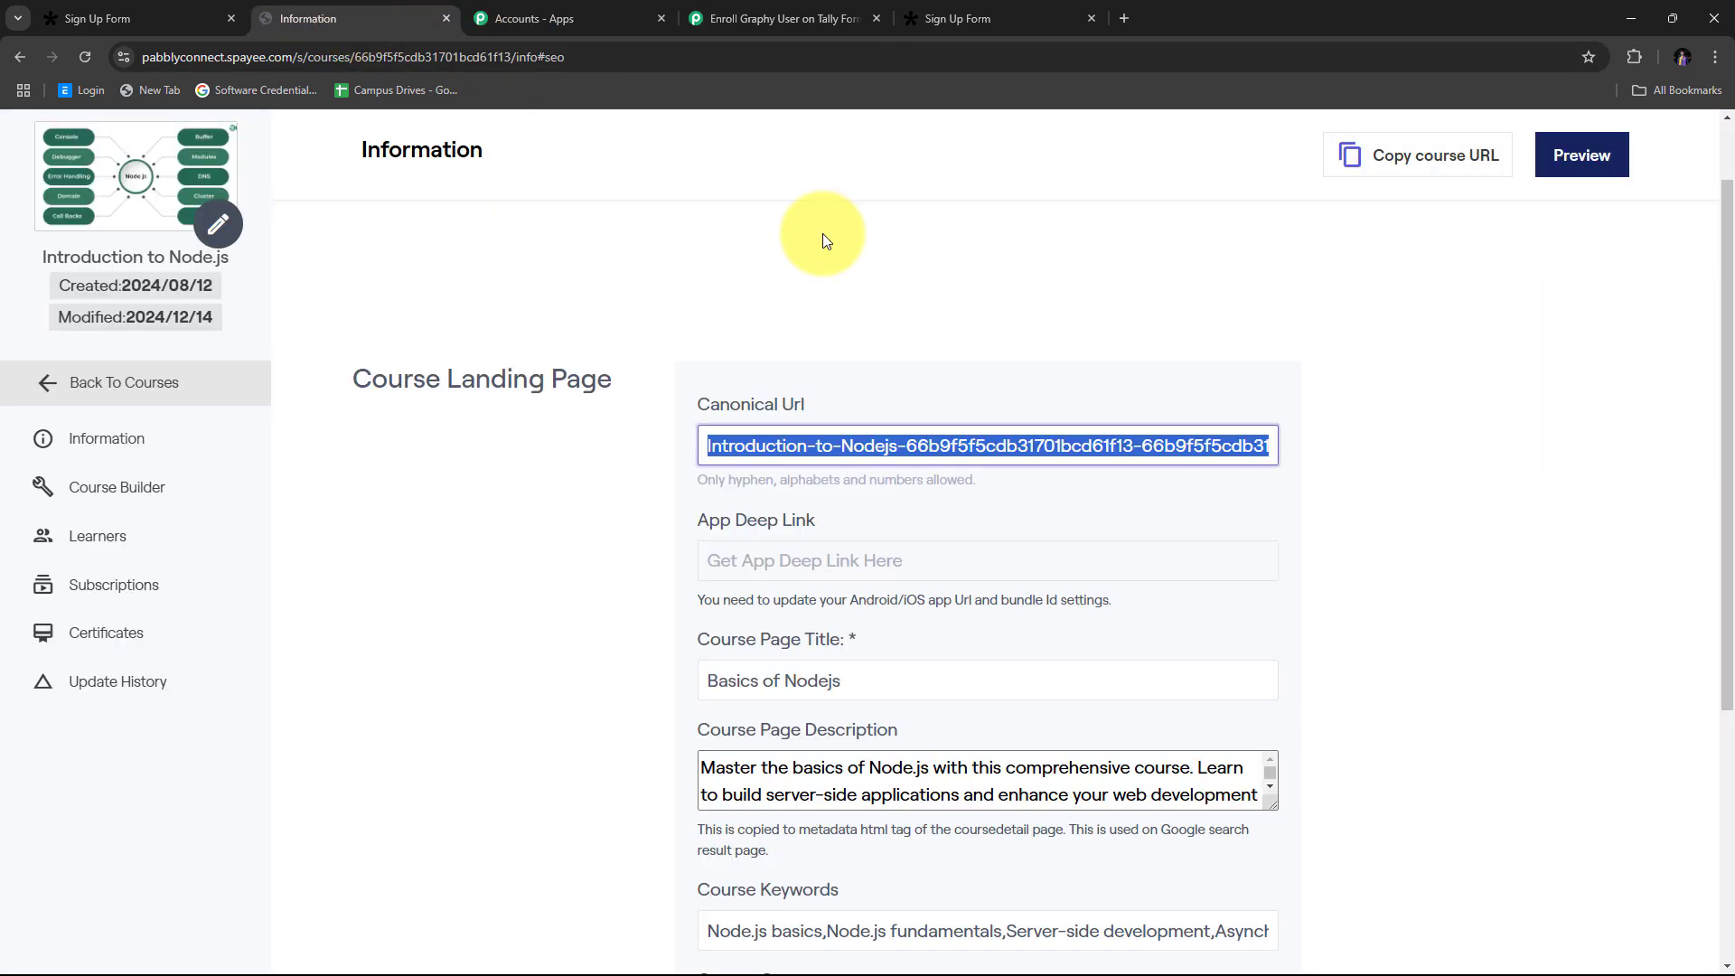
scroll(279, 366, up, 1)
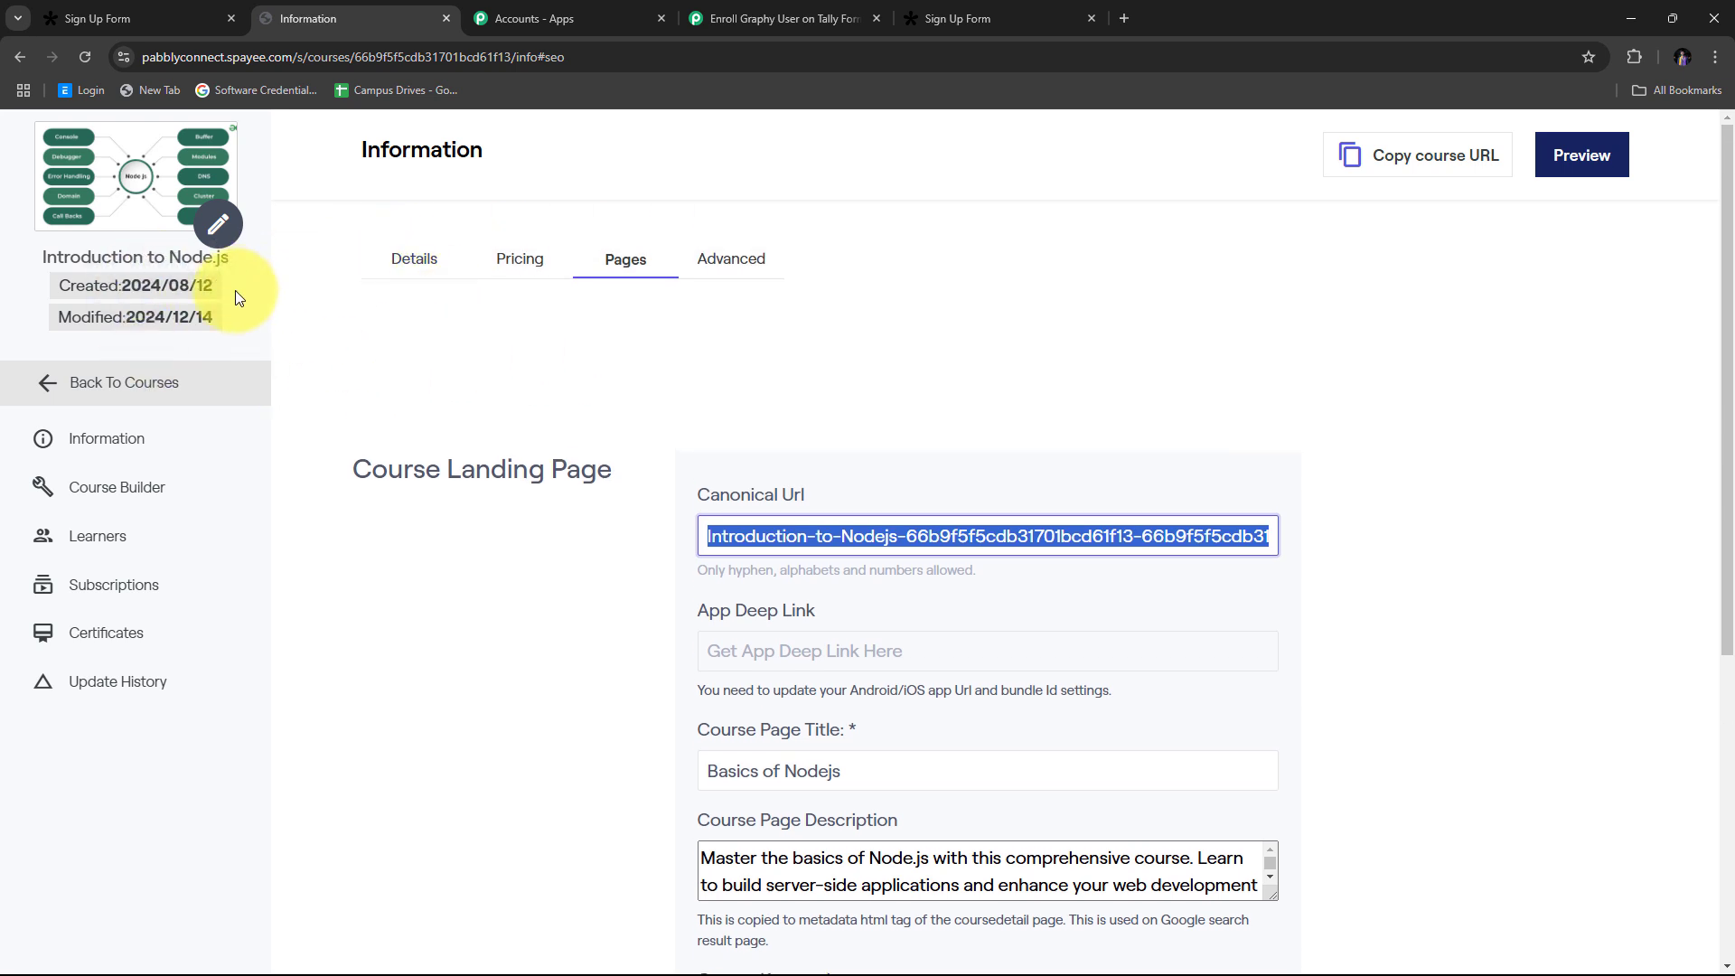
click(98, 539)
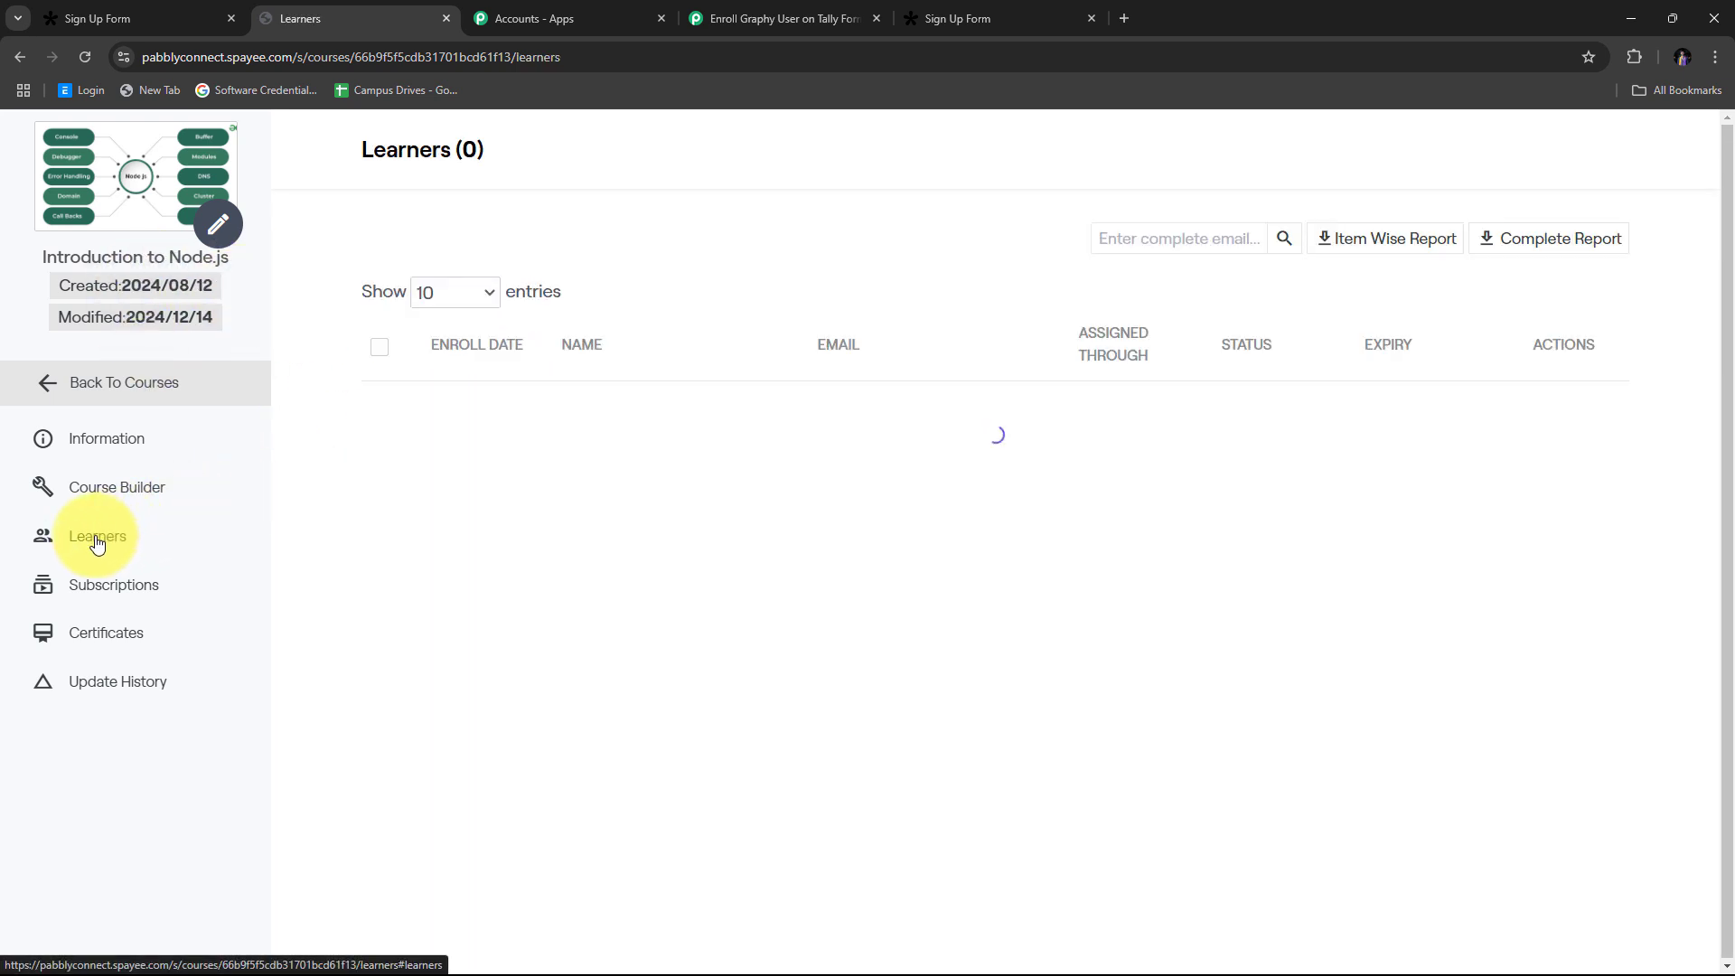
scroll(997, 455, down, 2)
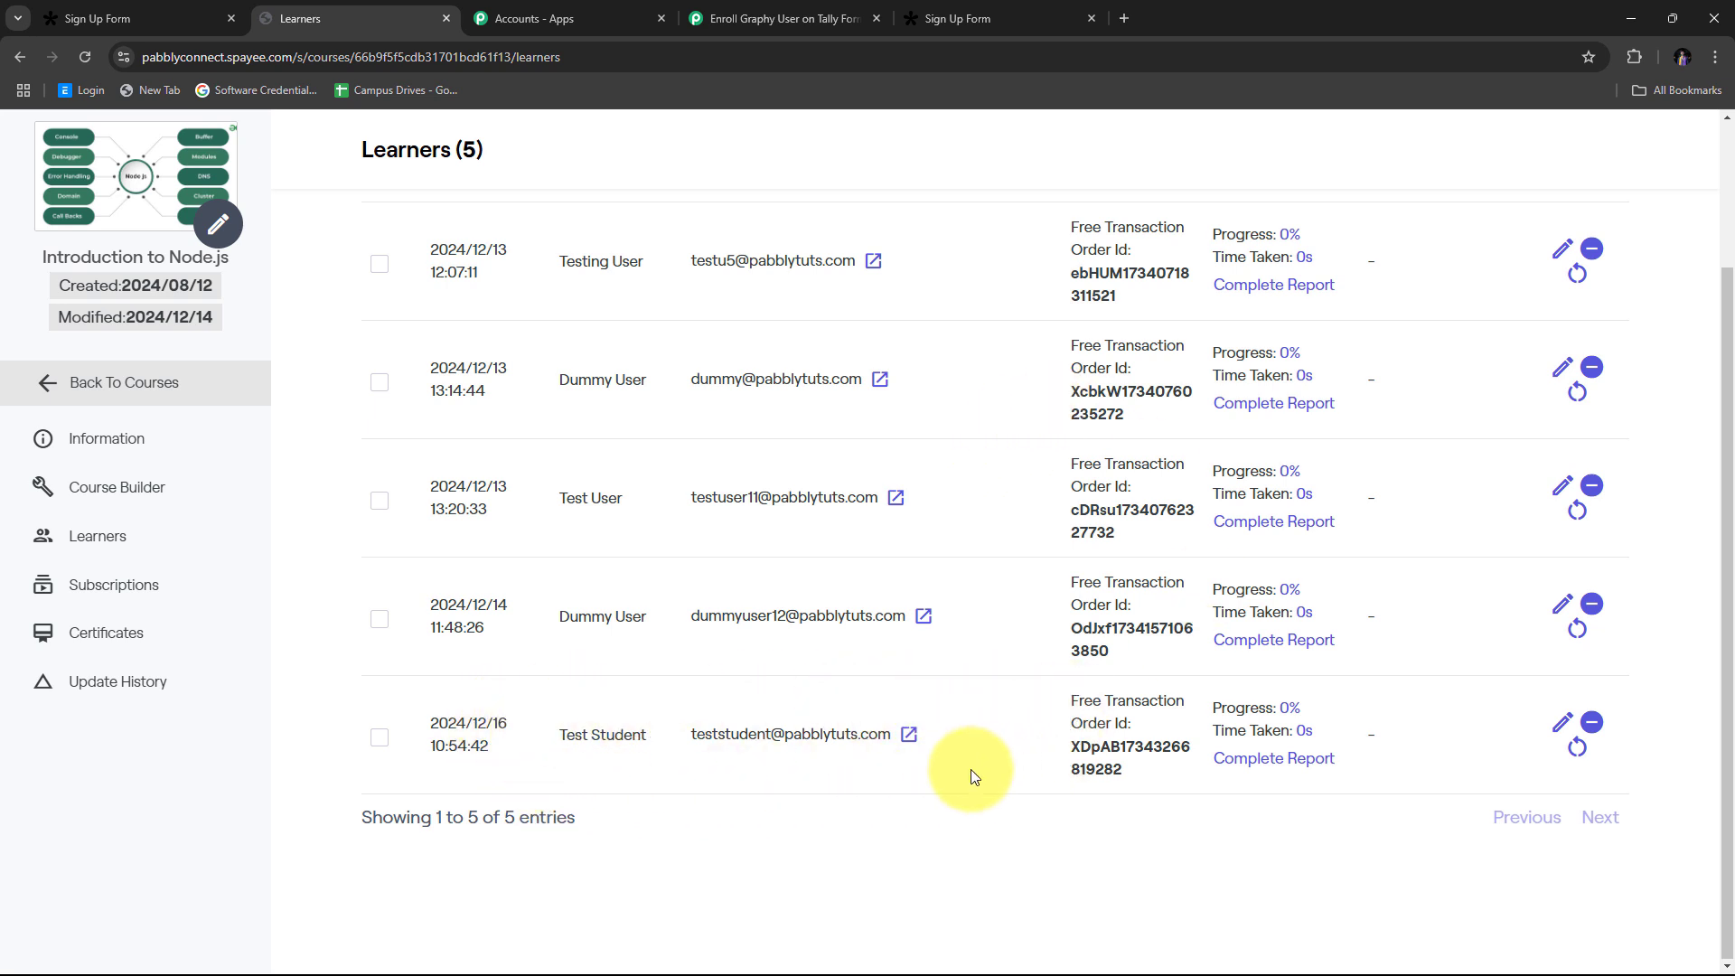
triple_click(555, 733)
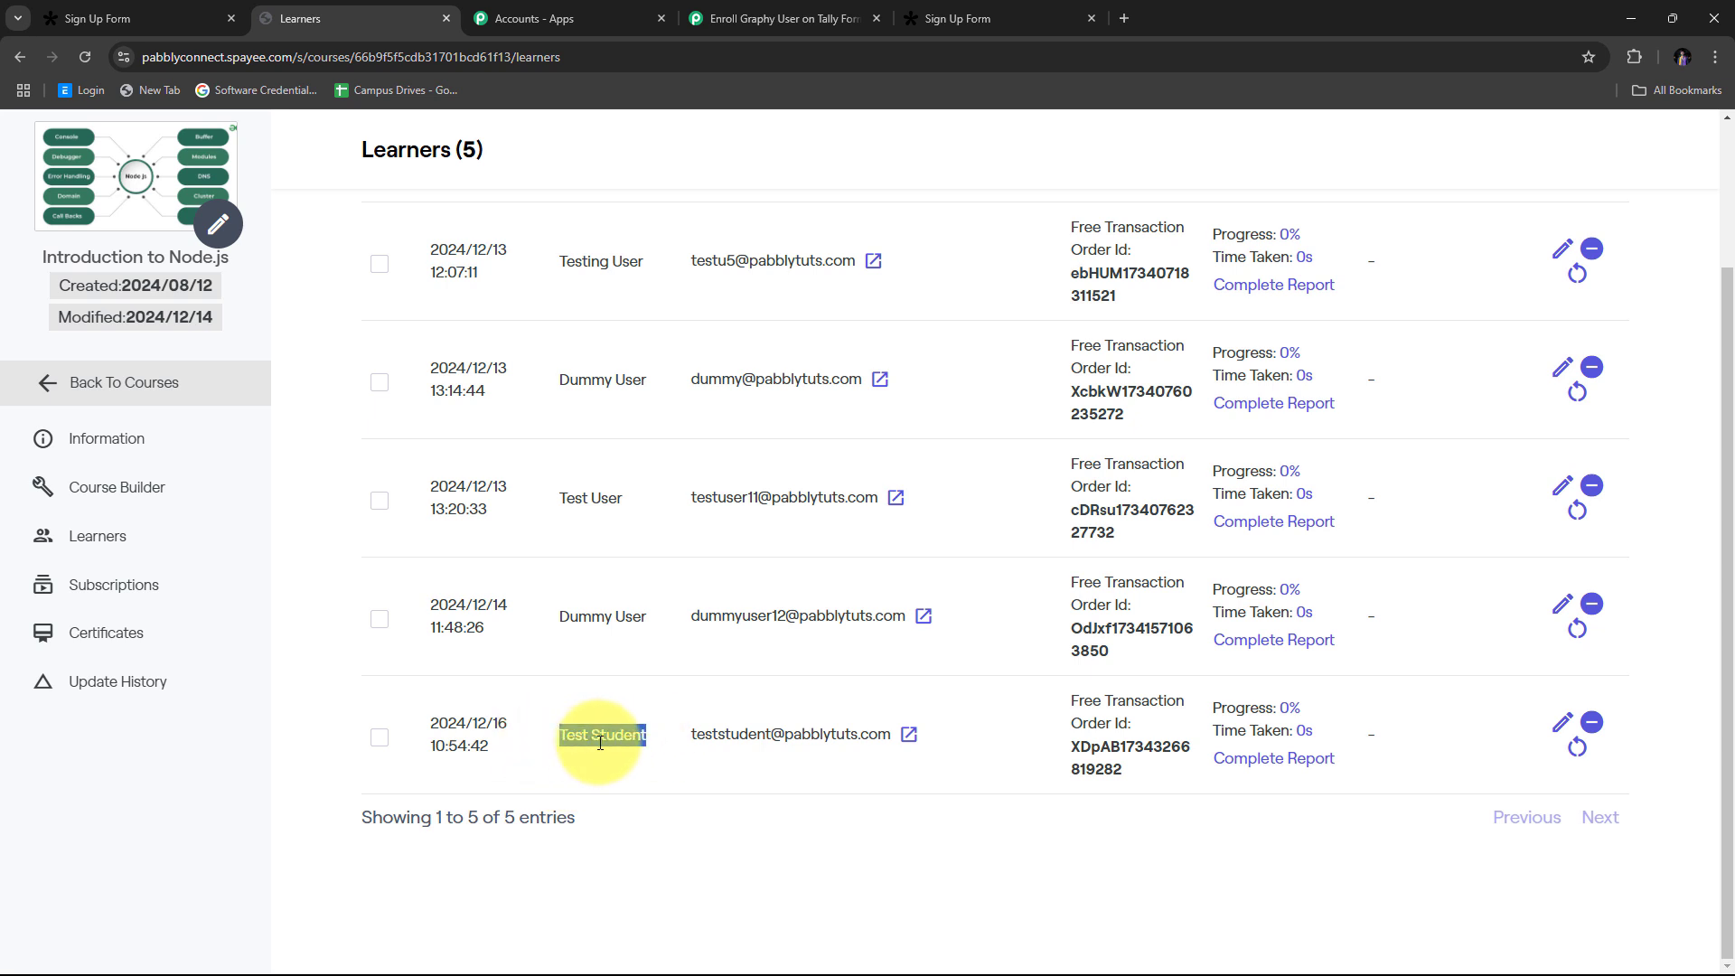
drag(689, 734, 886, 736)
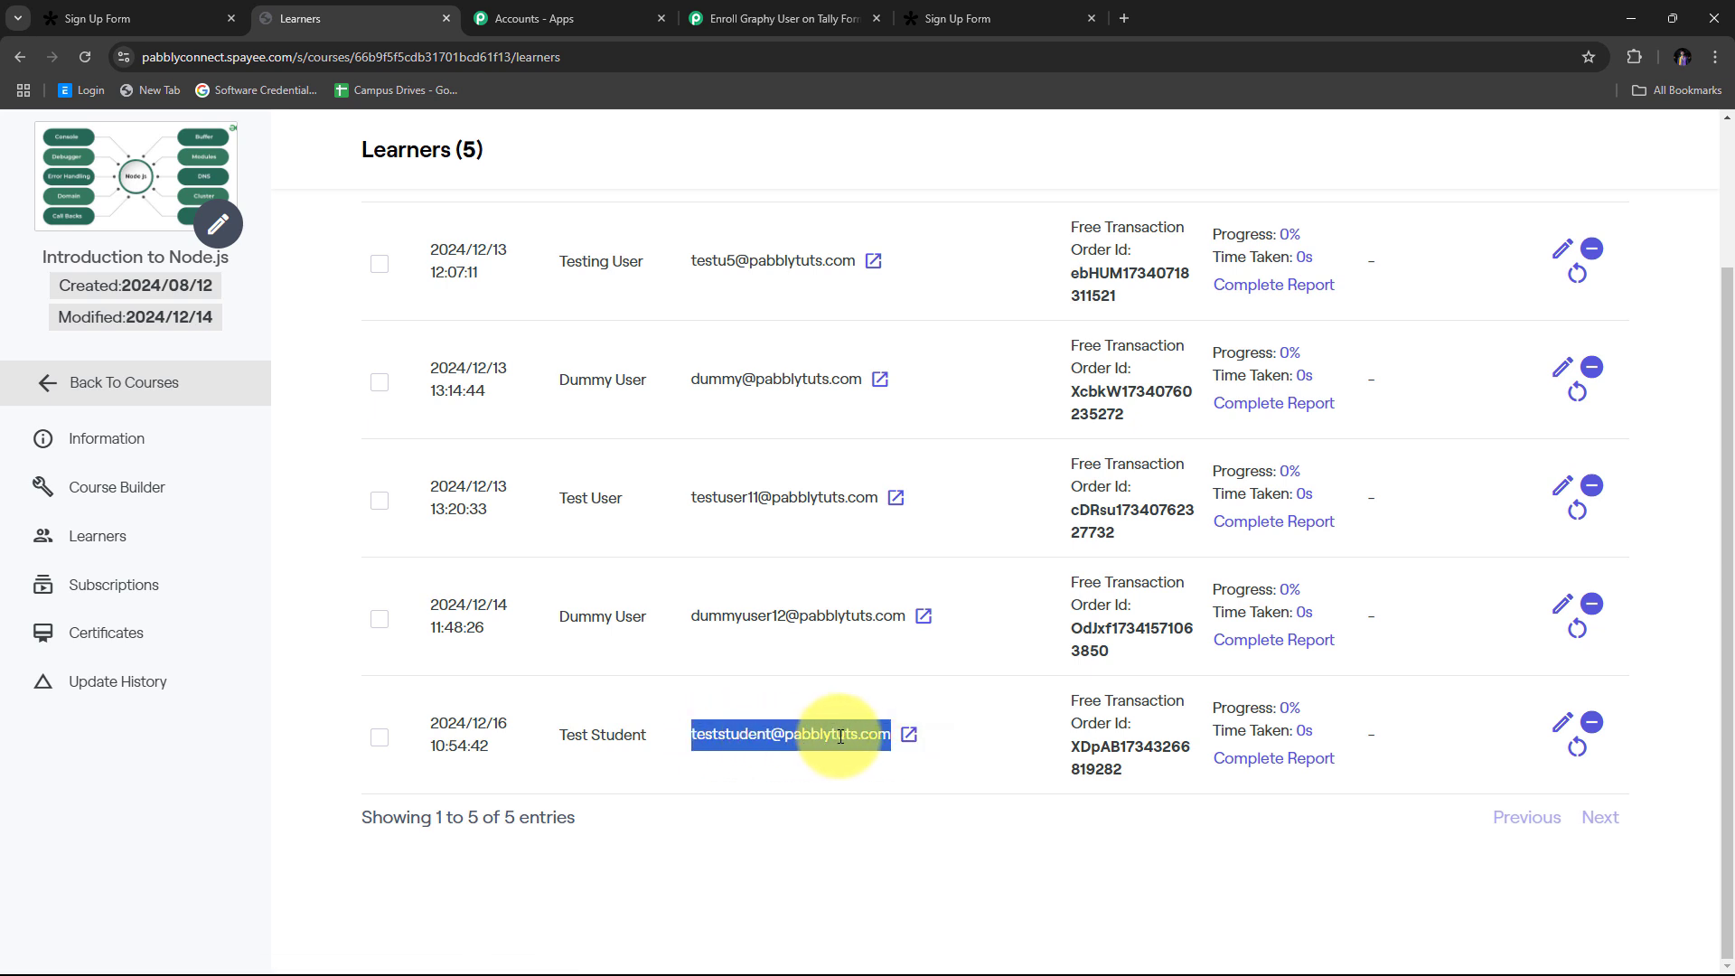
click(623, 682)
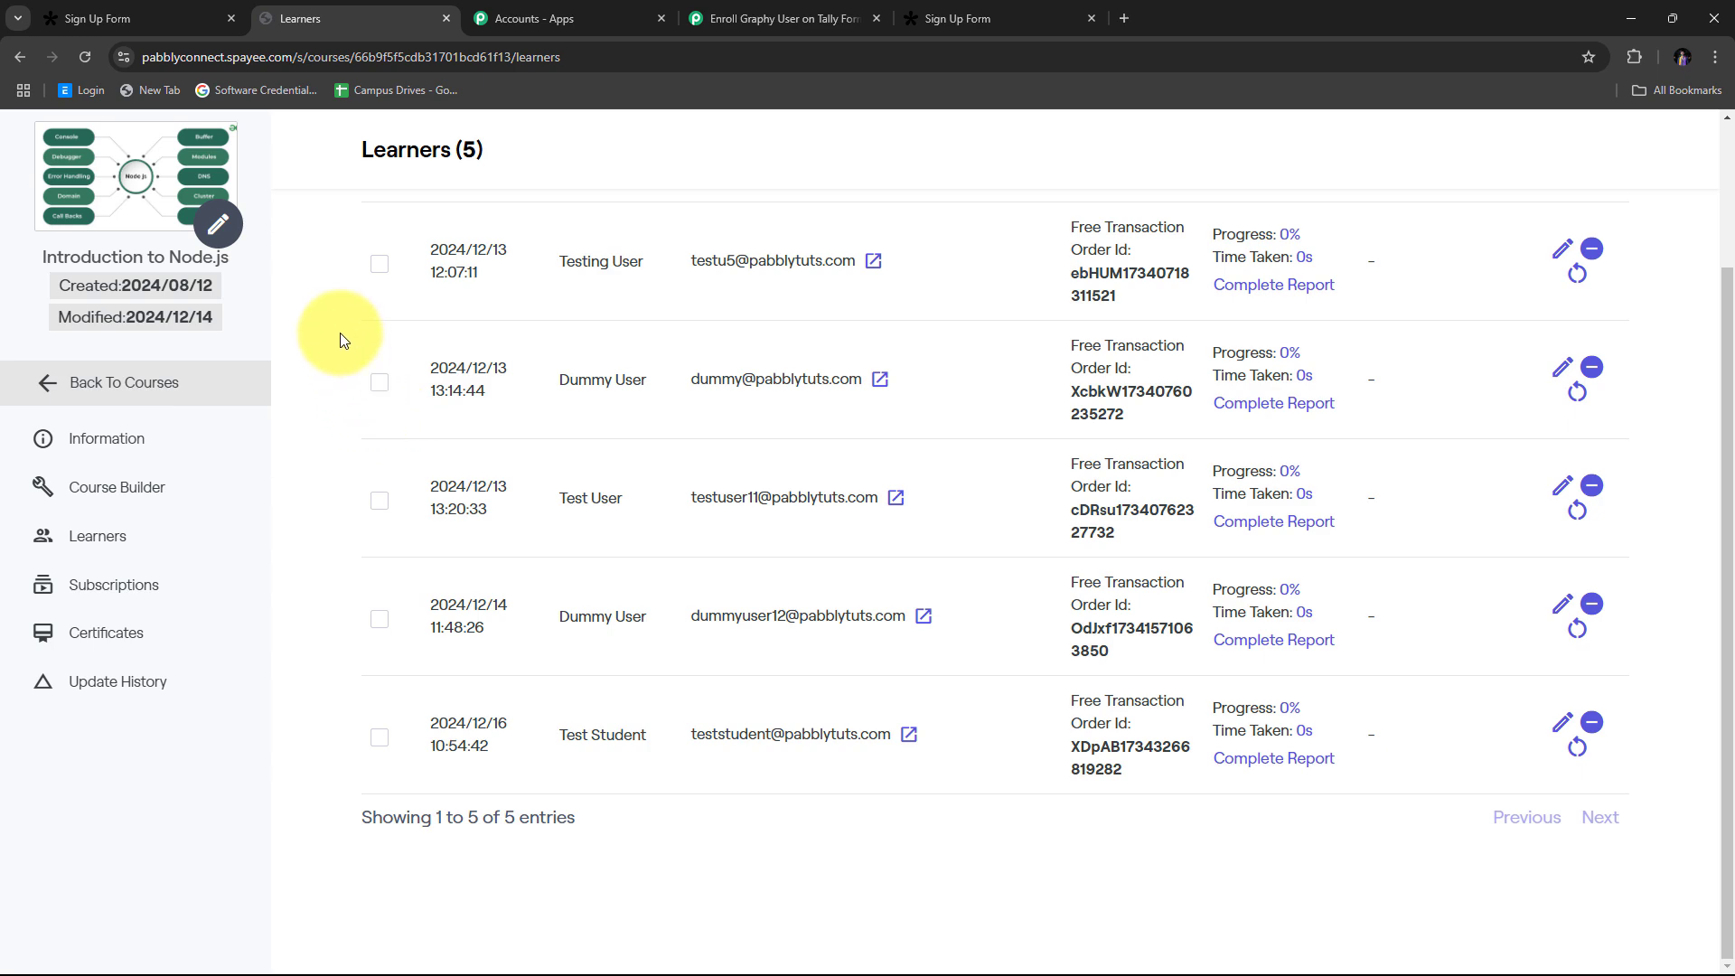
Step: Collapse the Enroll Learner to Course step and review Tally New Response, Create Learners and Enroll Learner
click(779, 18)
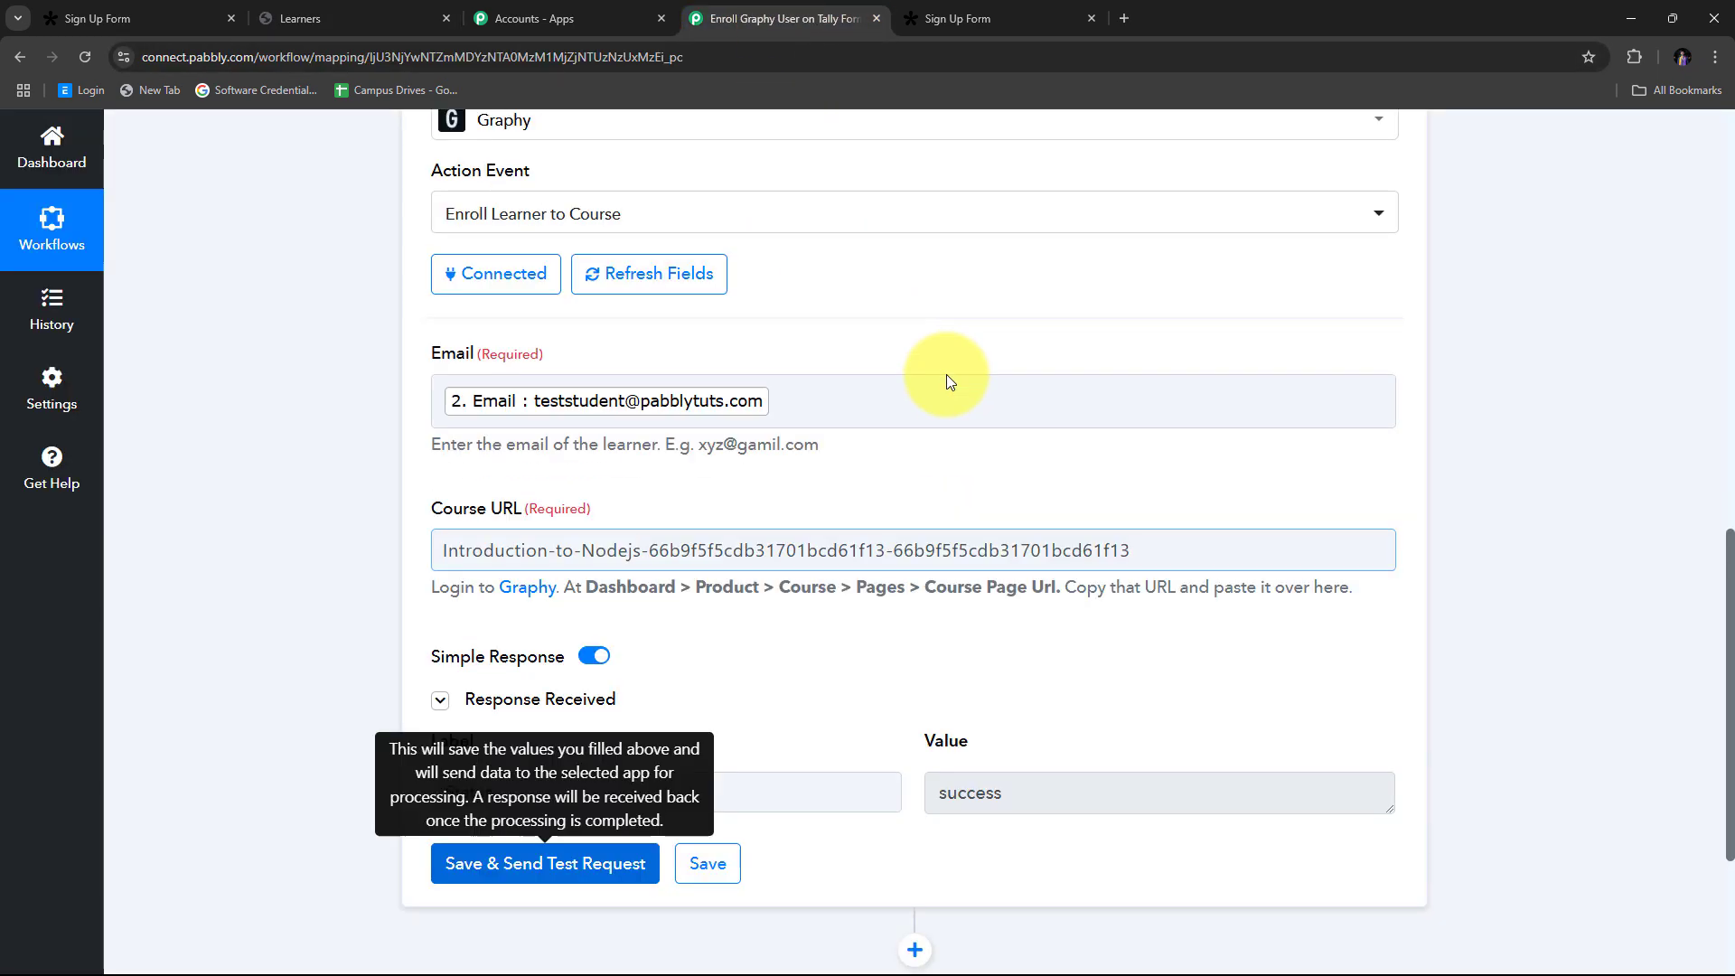
scroll(946, 374, up, 9)
scroll(1266, 531, down, 3)
click(1388, 647)
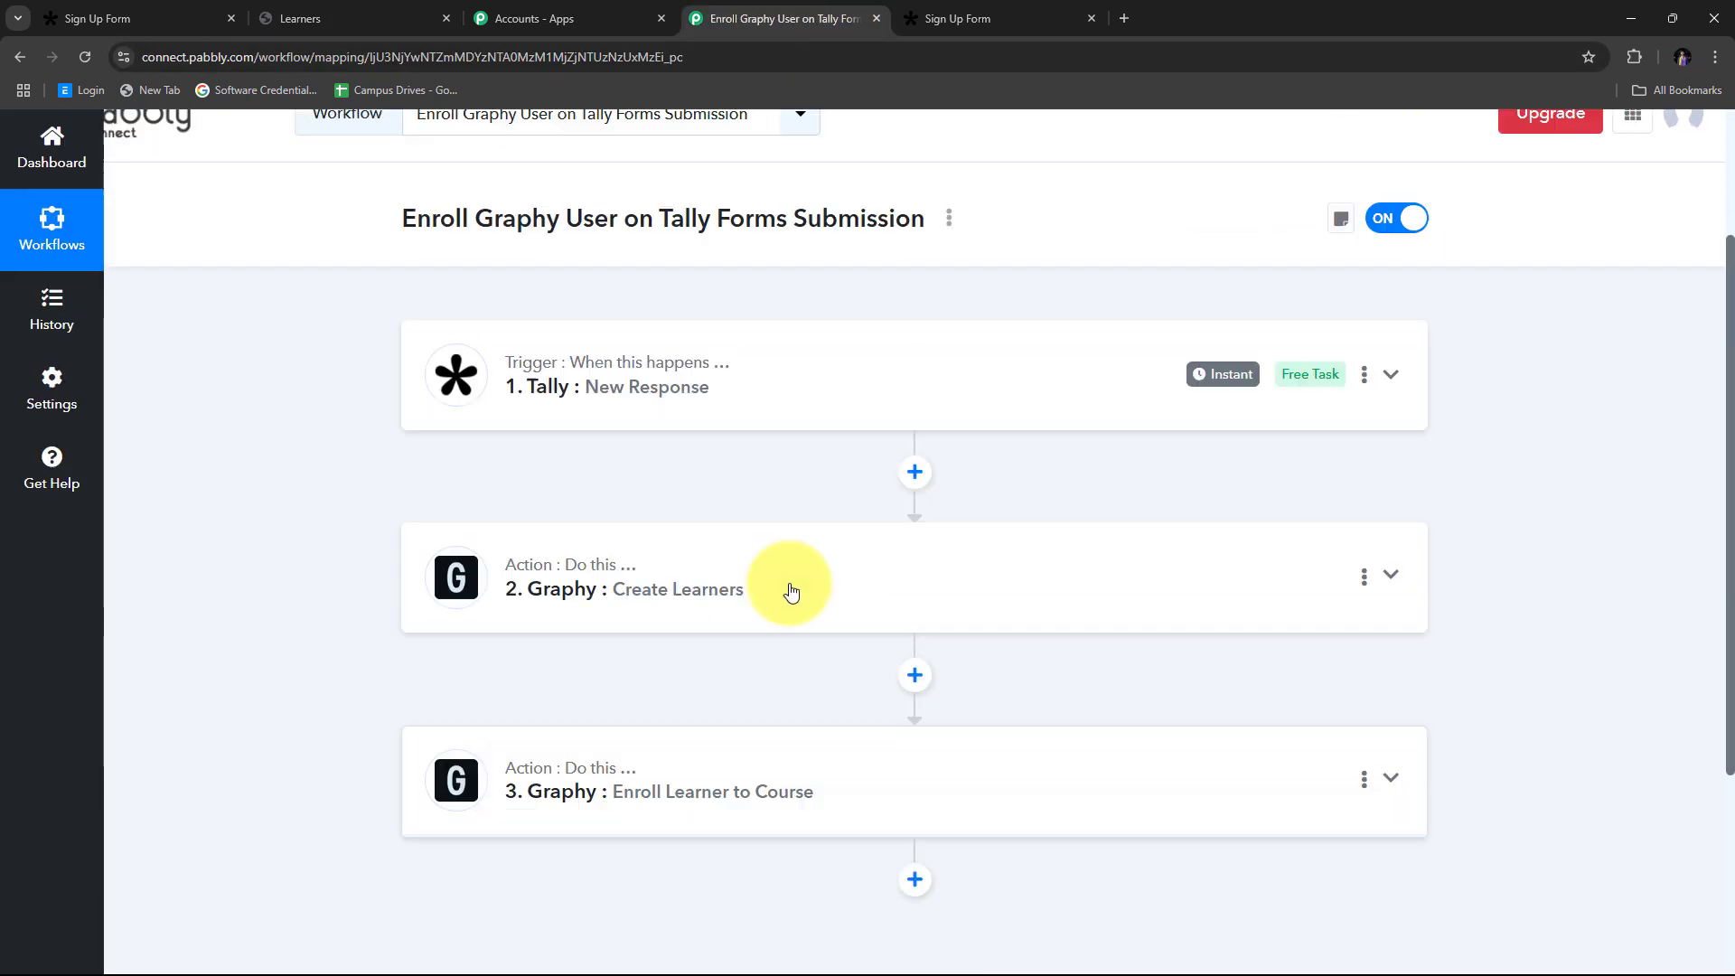
scroll(791, 592, up, 2)
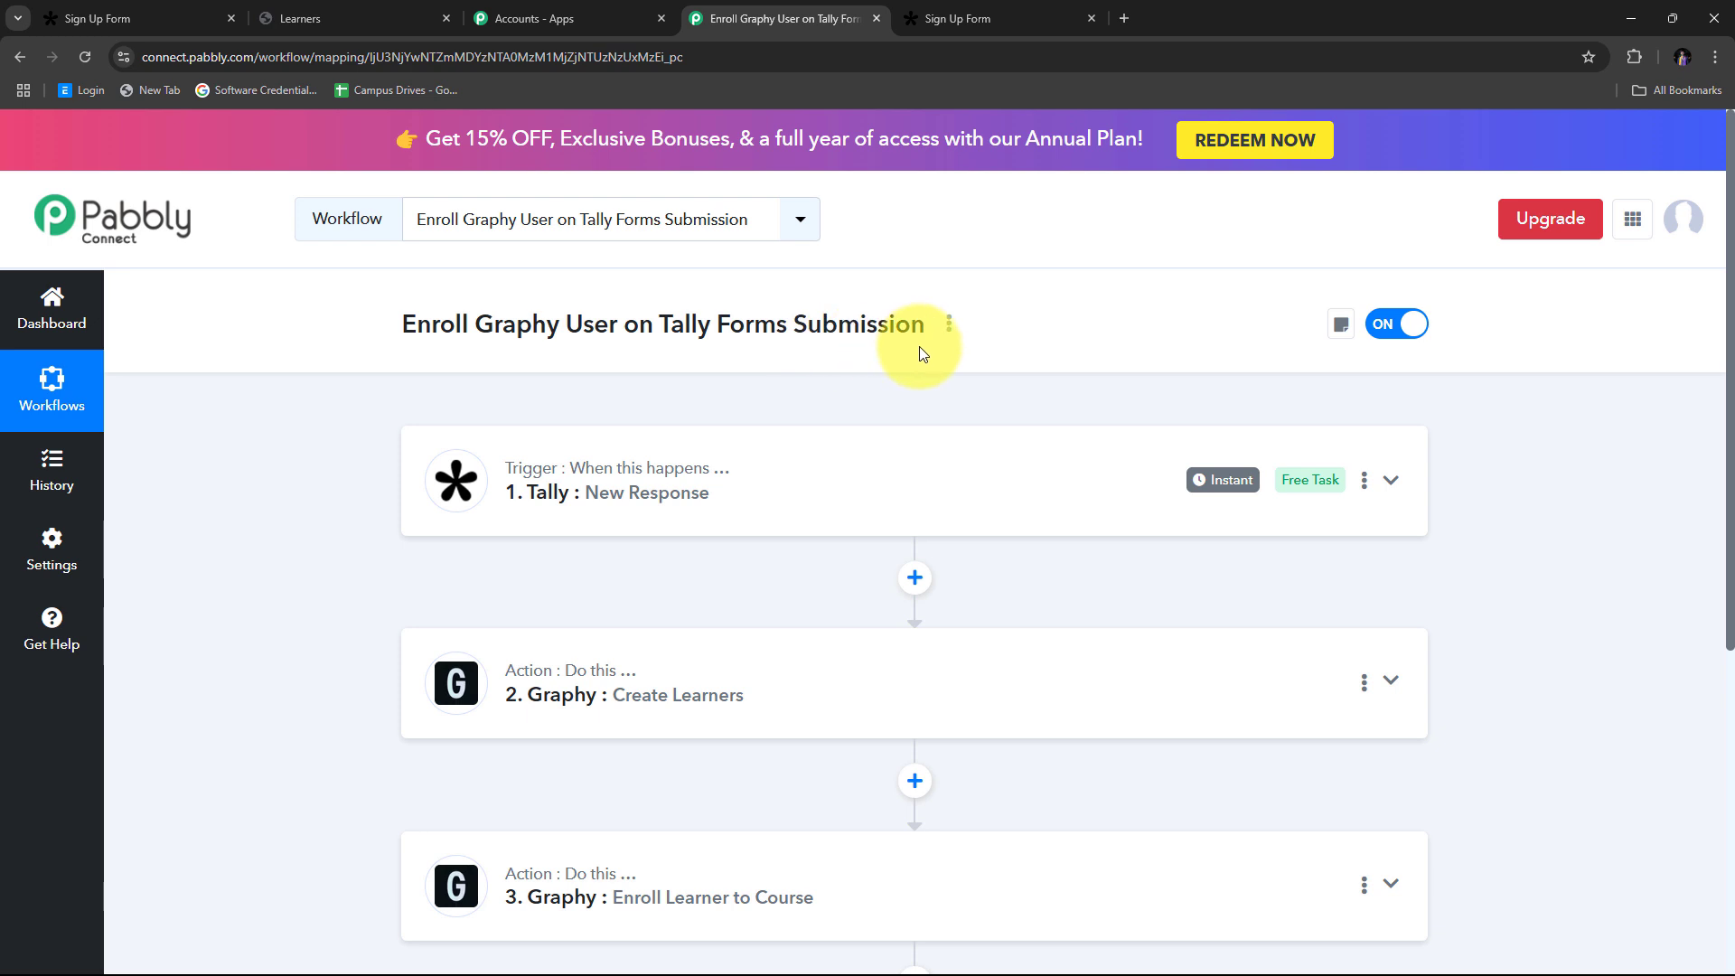
scroll(361, 361, down, 1)
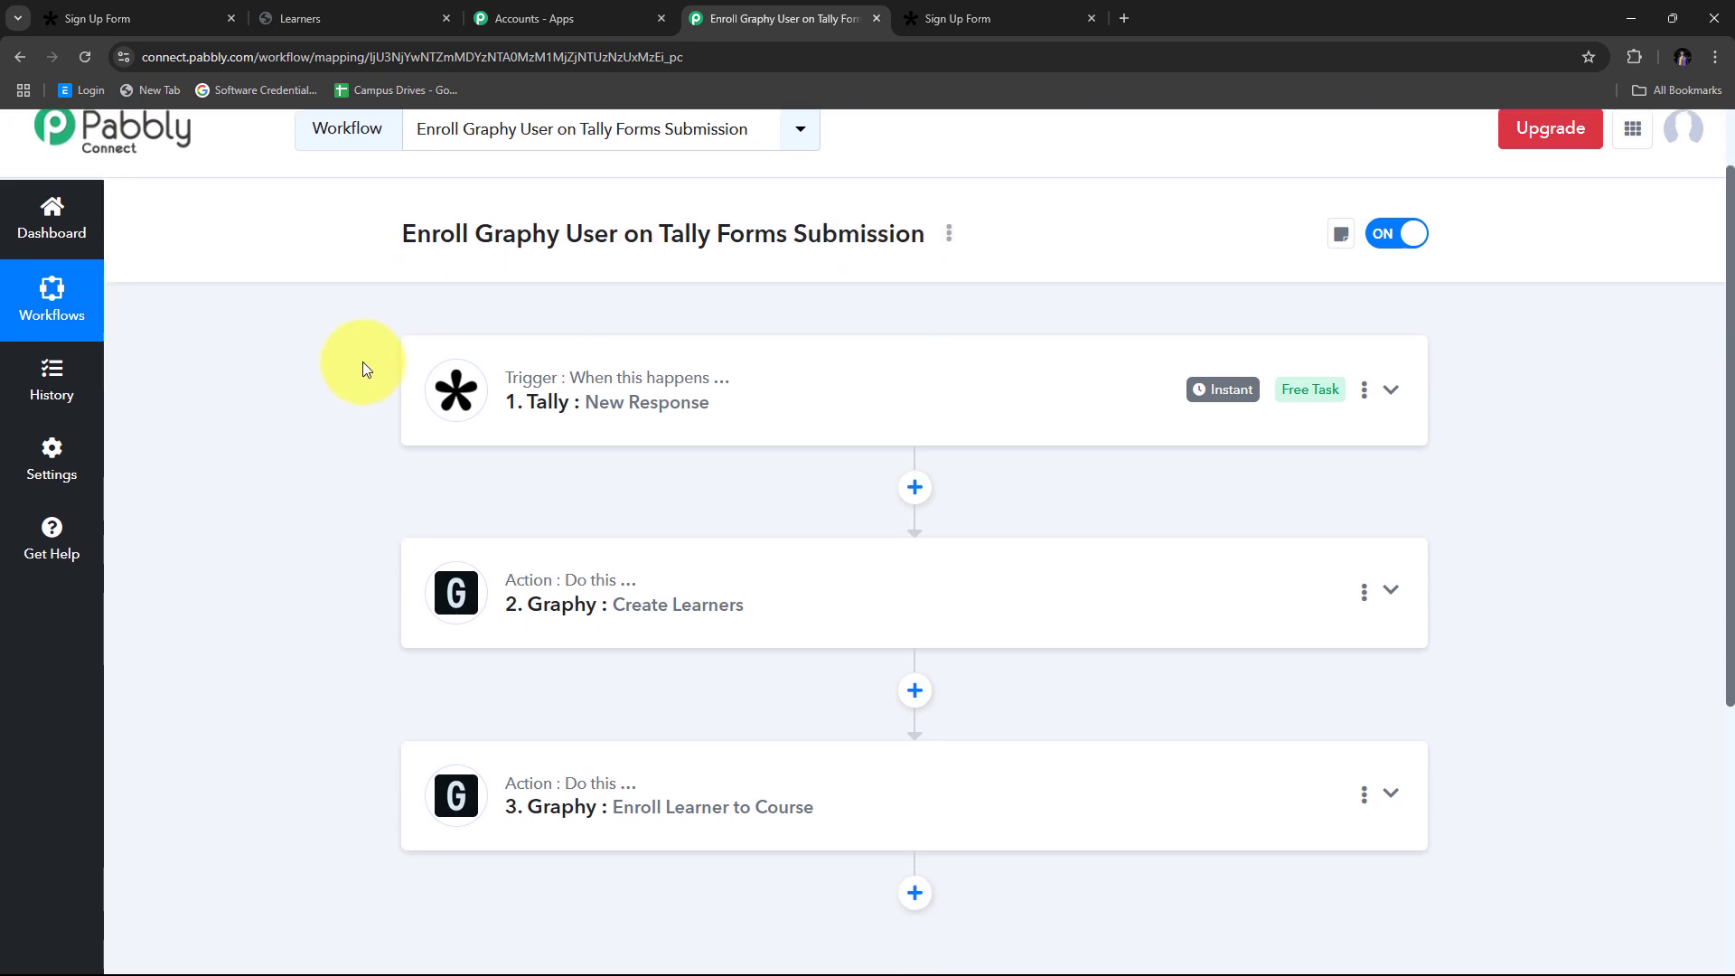
scroll(361, 368, down, 1)
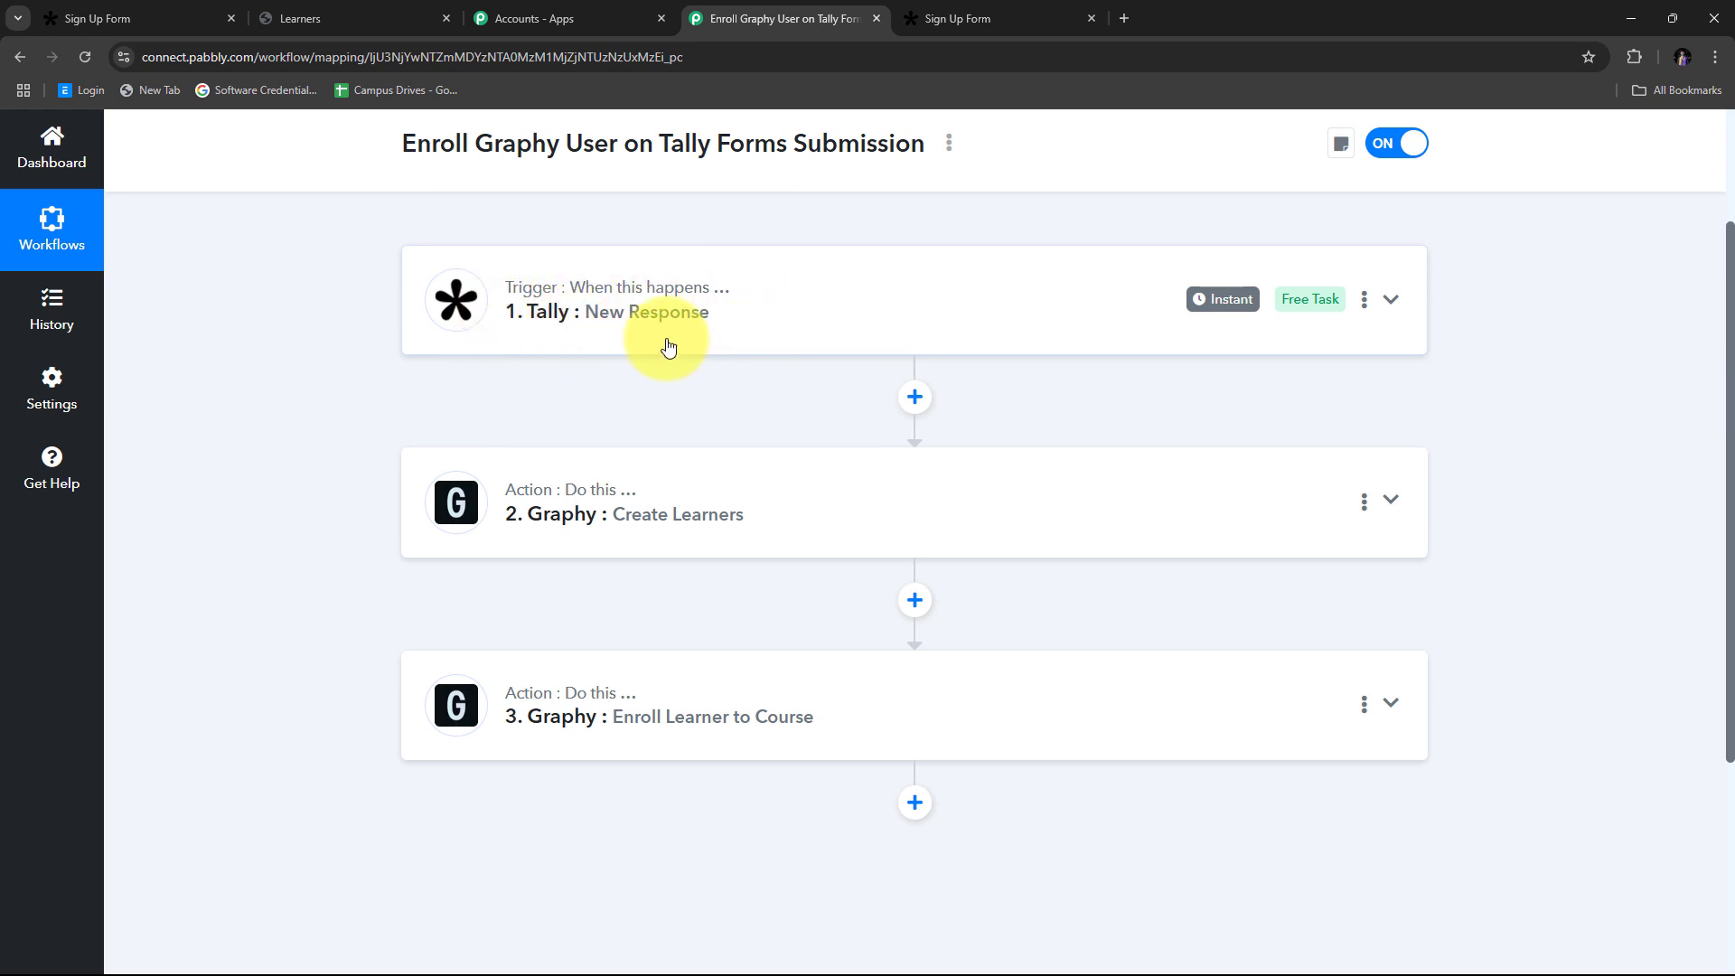
scroll(379, 370, down, 1)
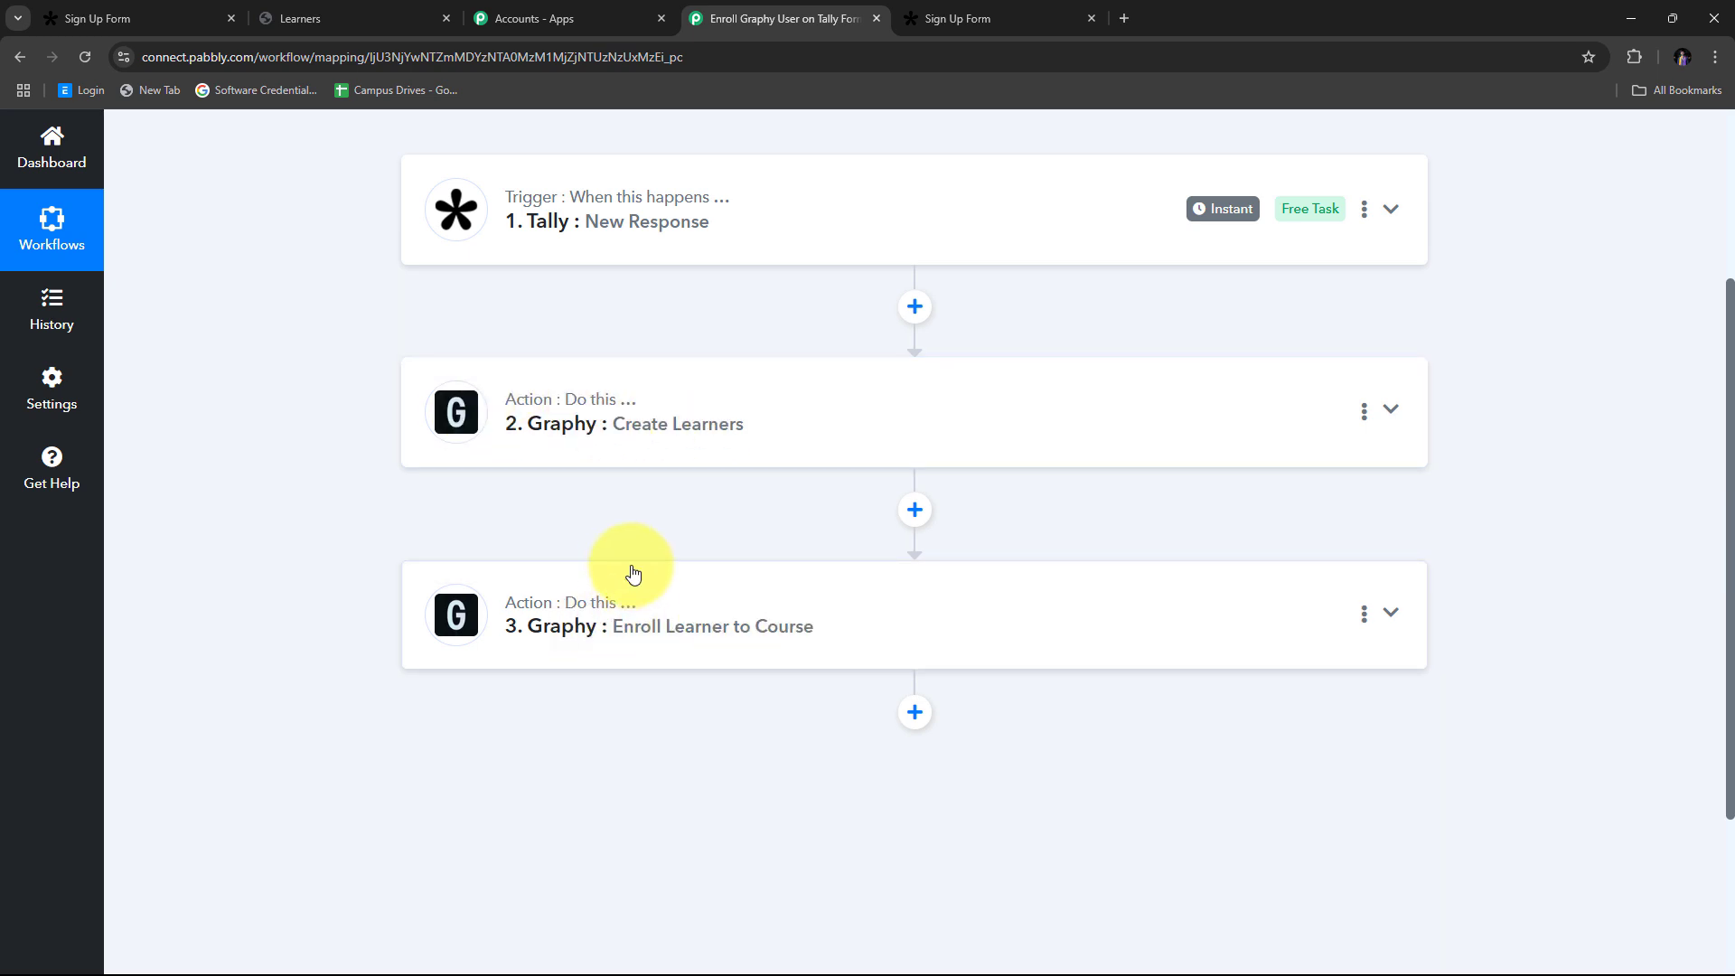
scroll(729, 601, up, 3)
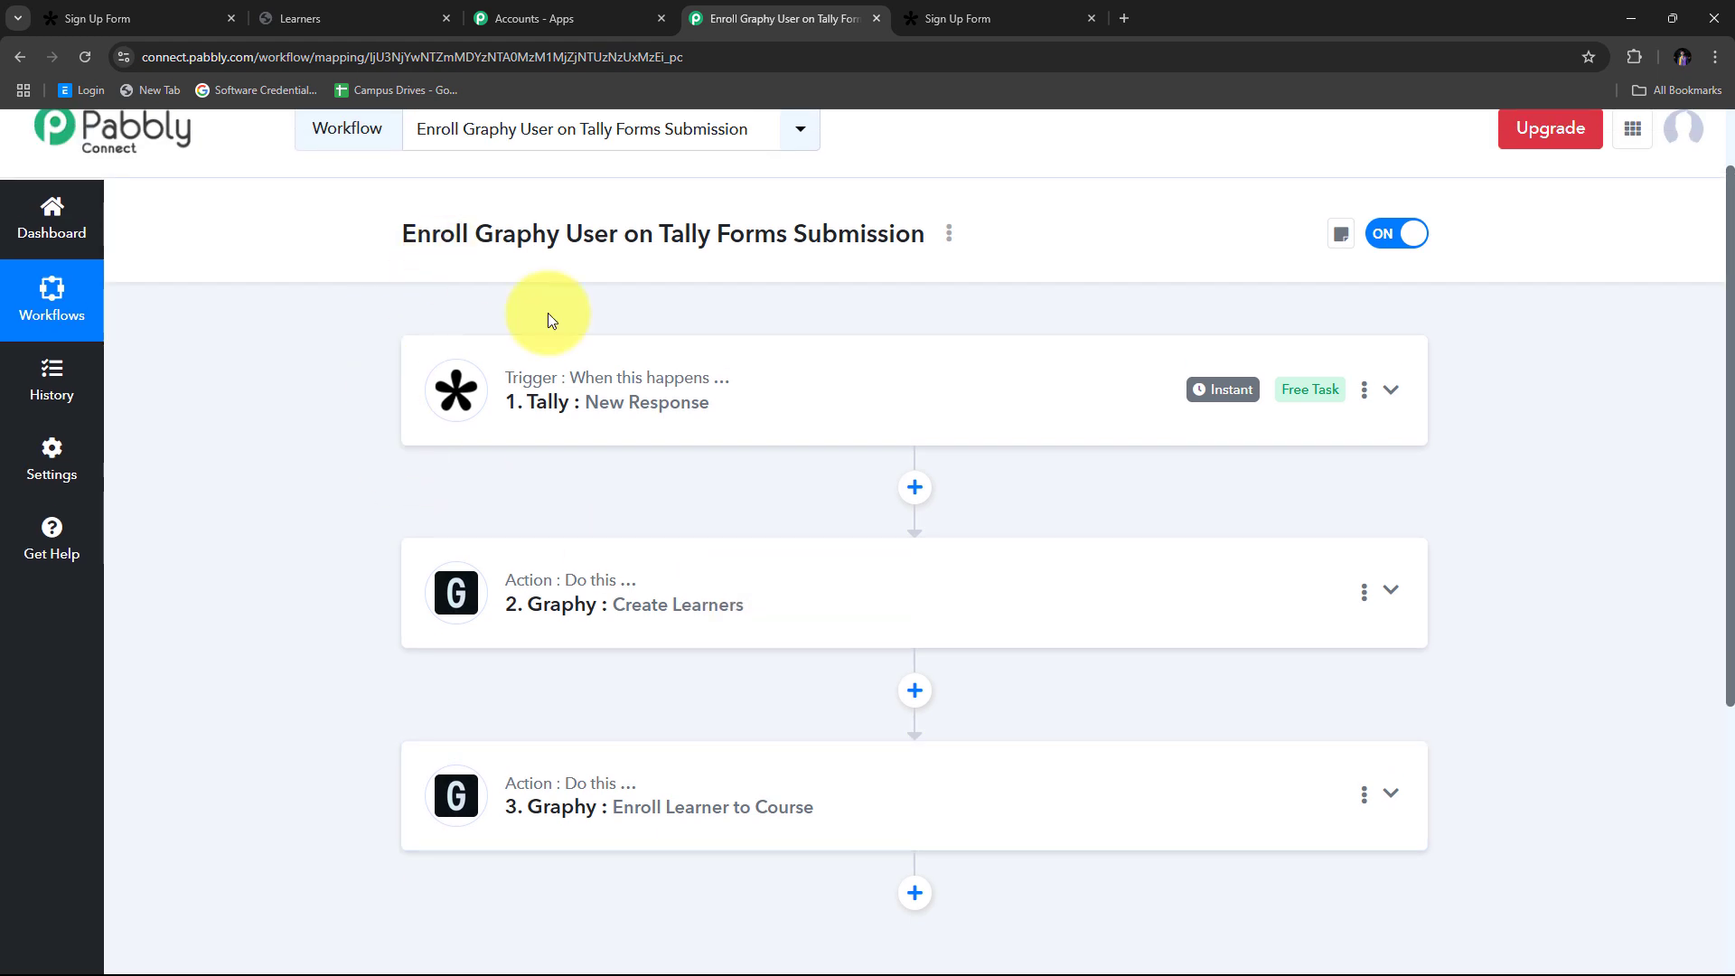
scroll(534, 280, down, 1)
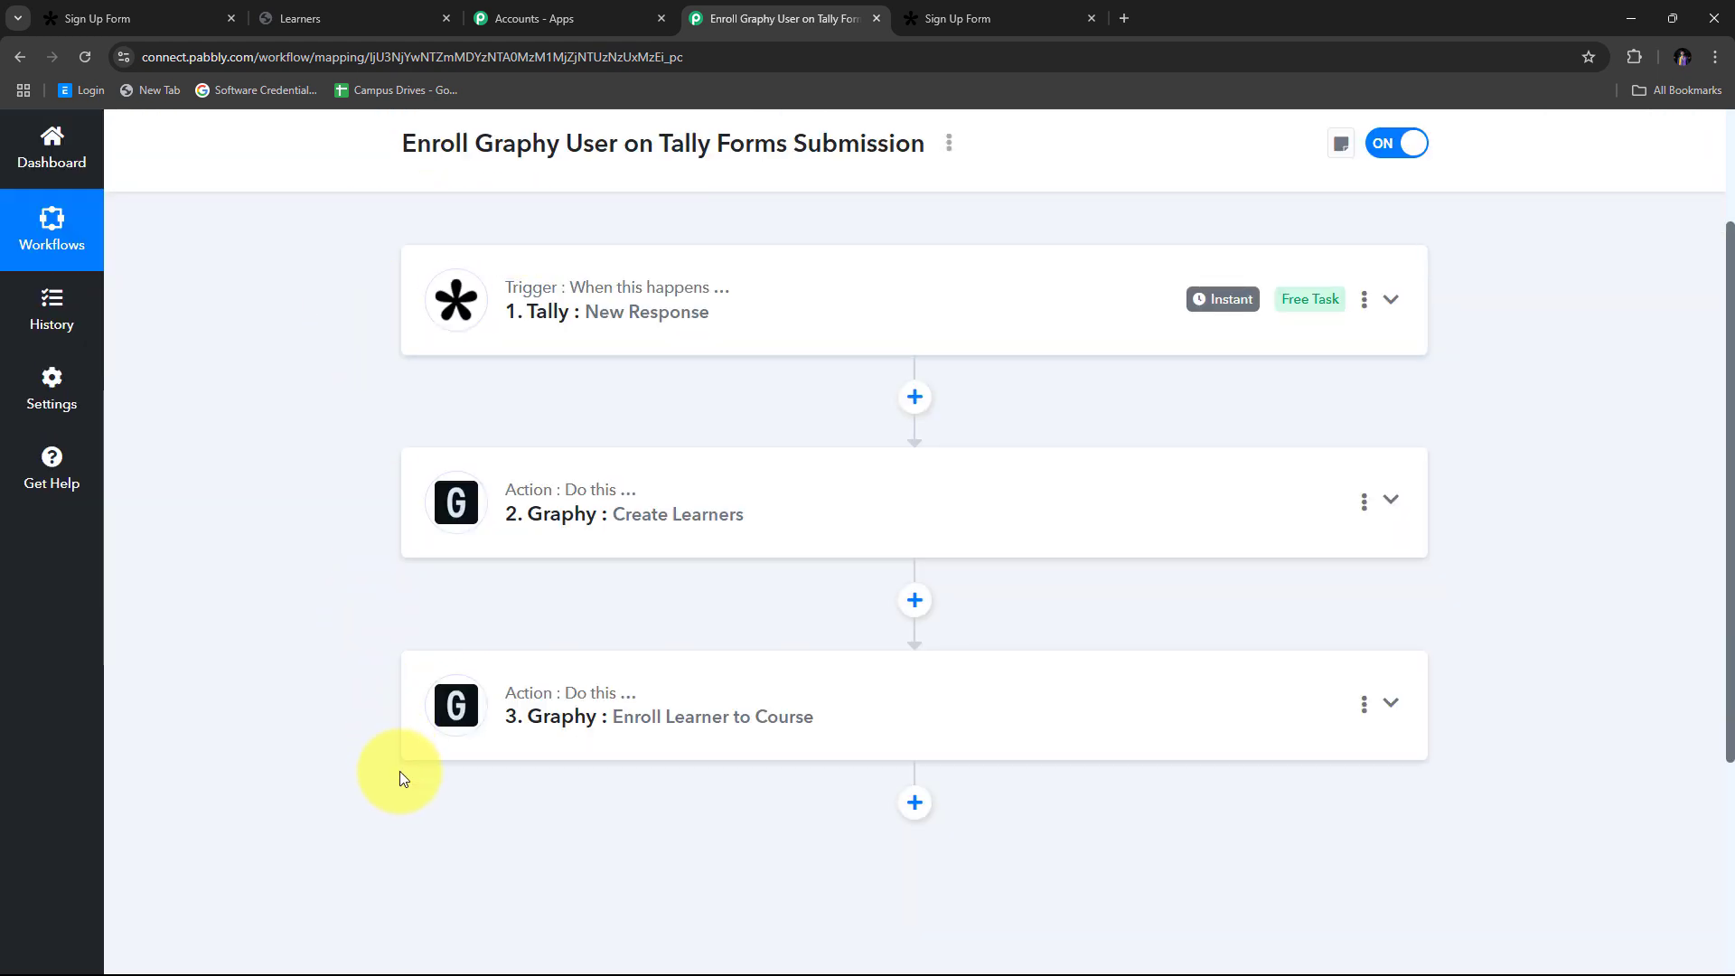
scroll(584, 768, up, 3)
scroll(641, 399, down, 2)
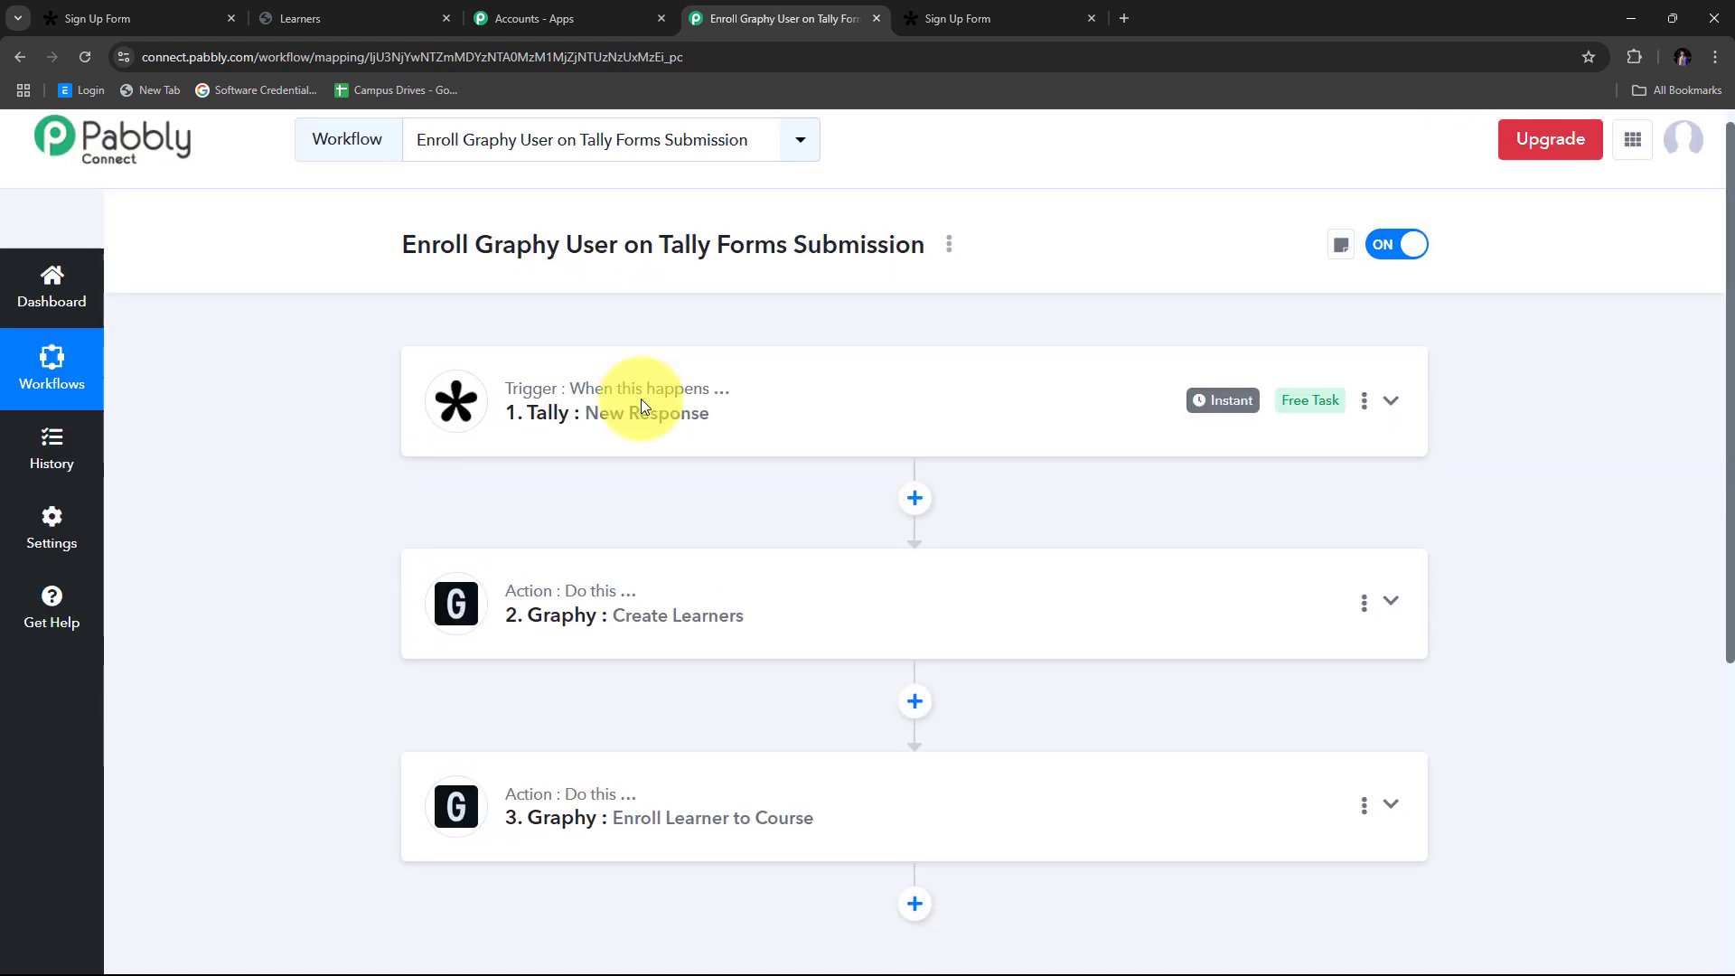